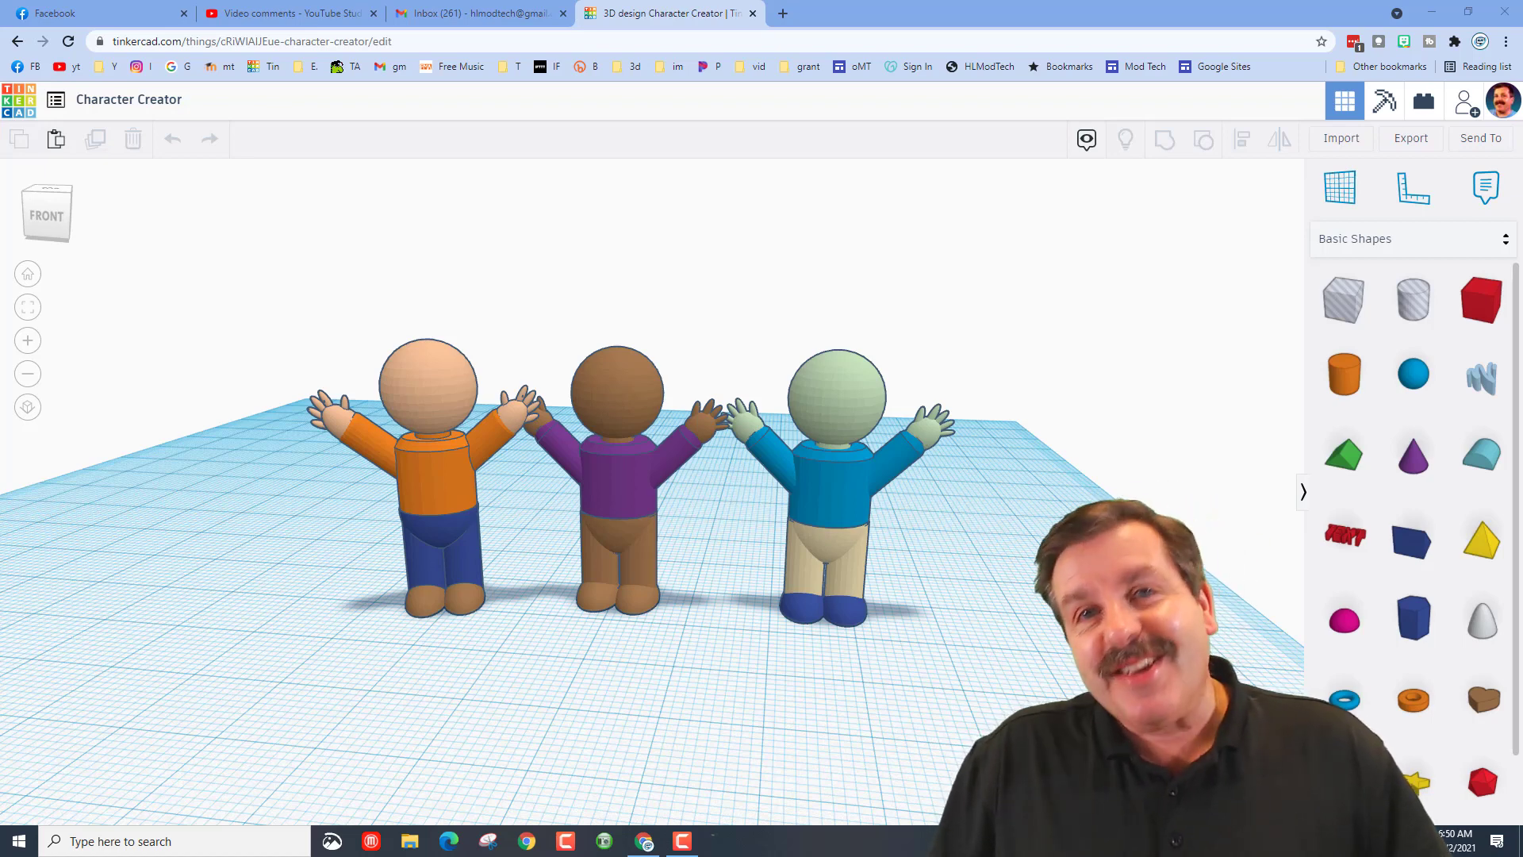
- Try recoloring the entire figure in the orange shirt solid yellow, and undo the color change
right_click_drag(521, 588, 485, 549)
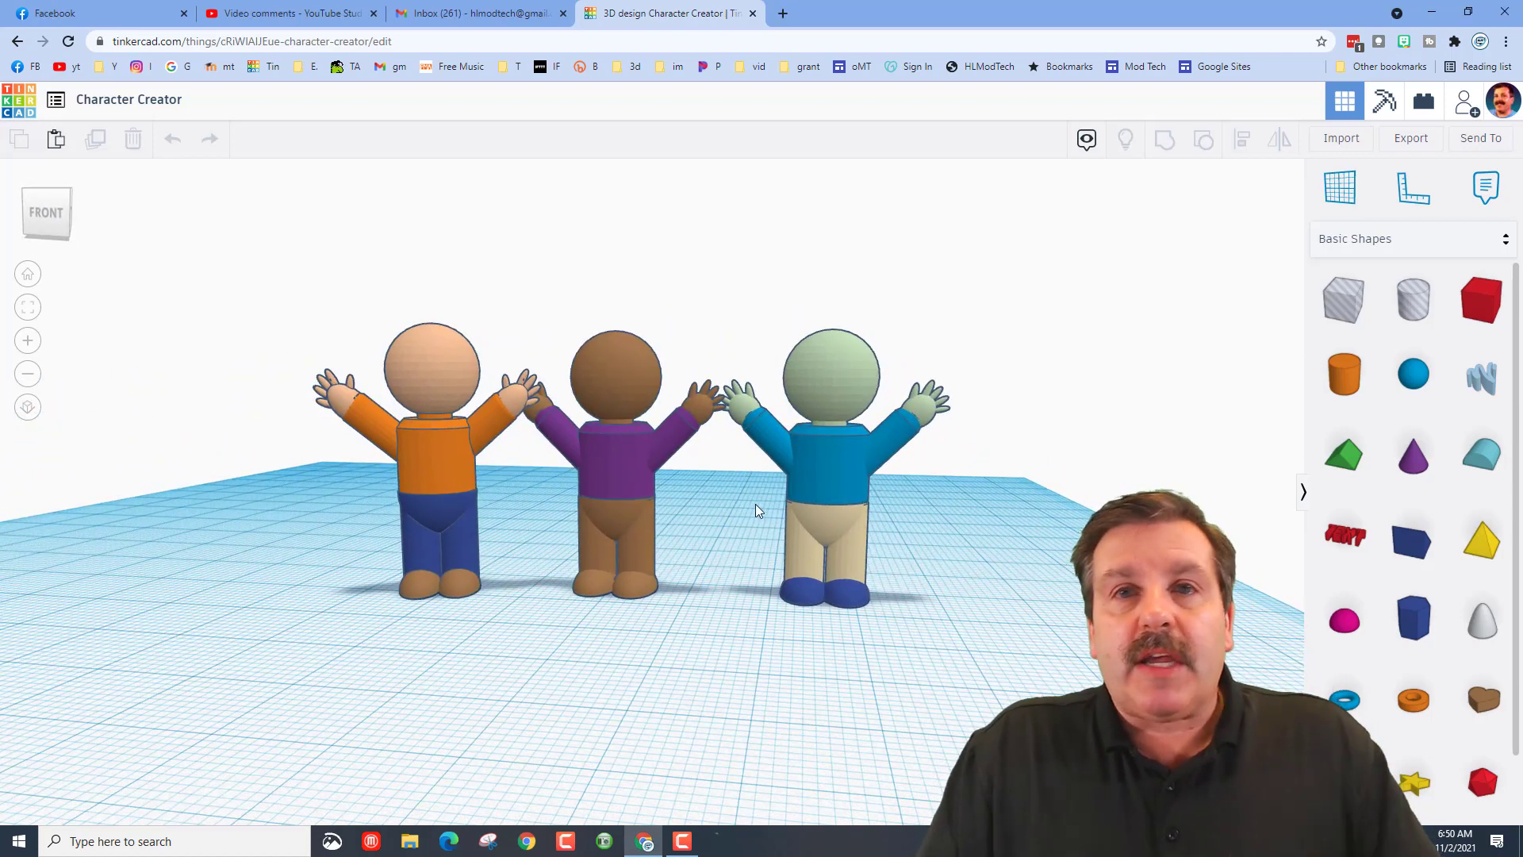
left_click(455, 435)
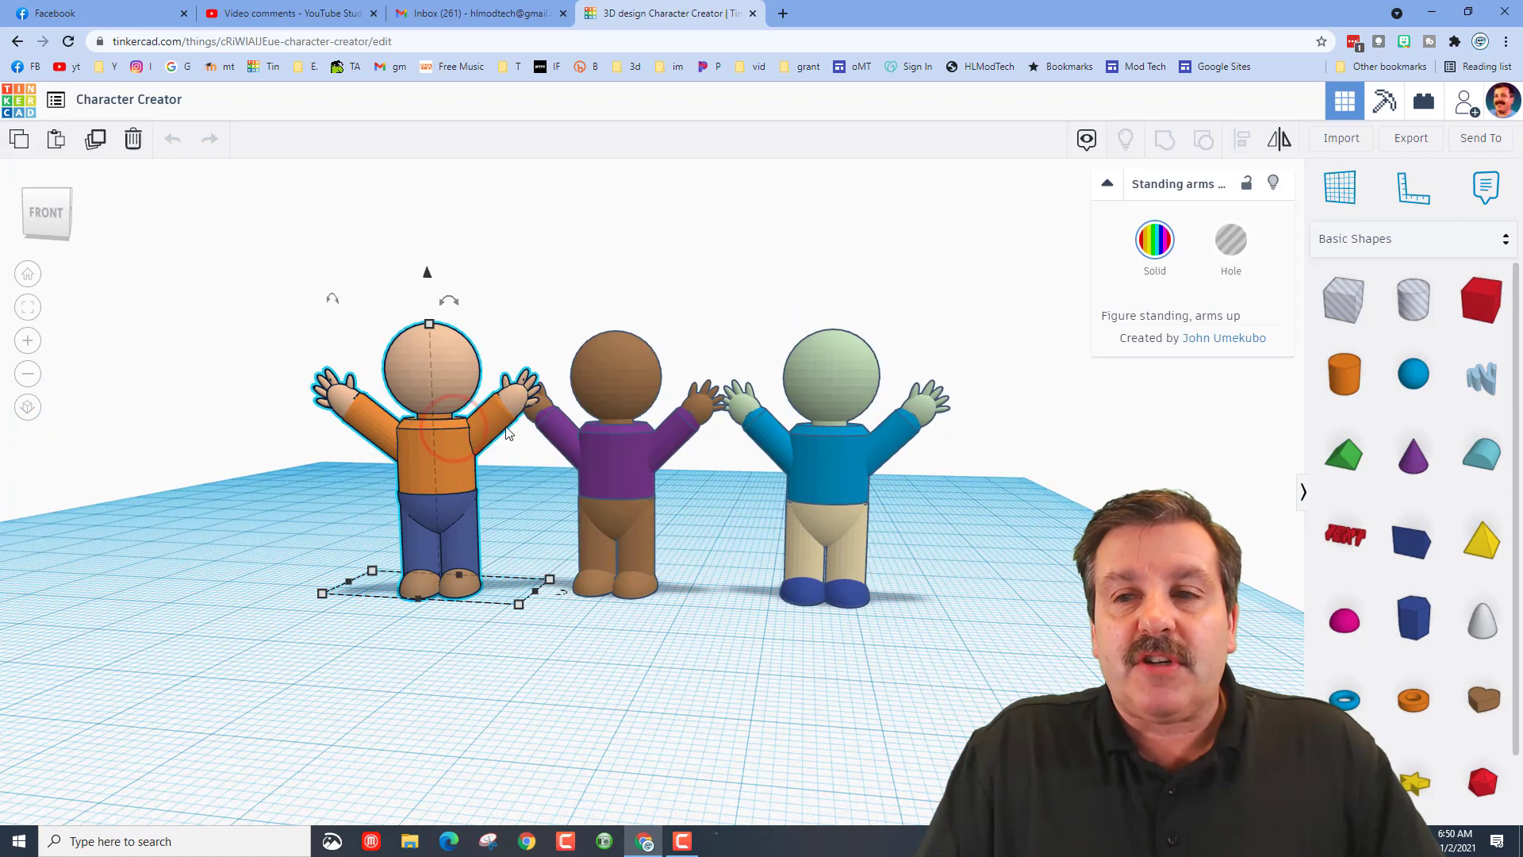
left_click(1158, 246)
left_click(1196, 392)
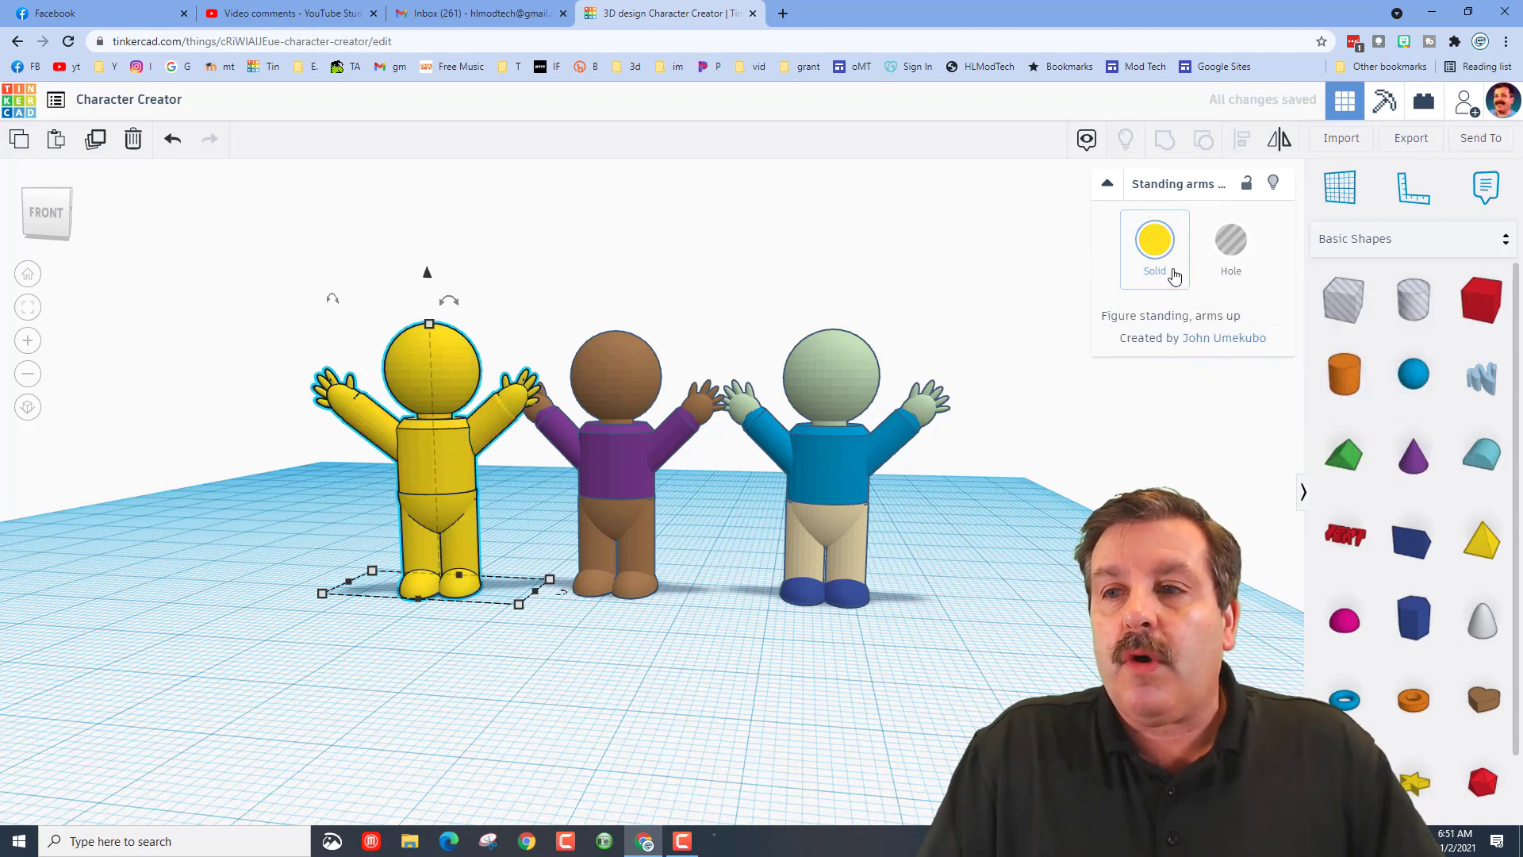
left_click(181, 139)
- Try recoloring the middle figure's purple torso cylinder green, and undo the color change
left_click(635, 361)
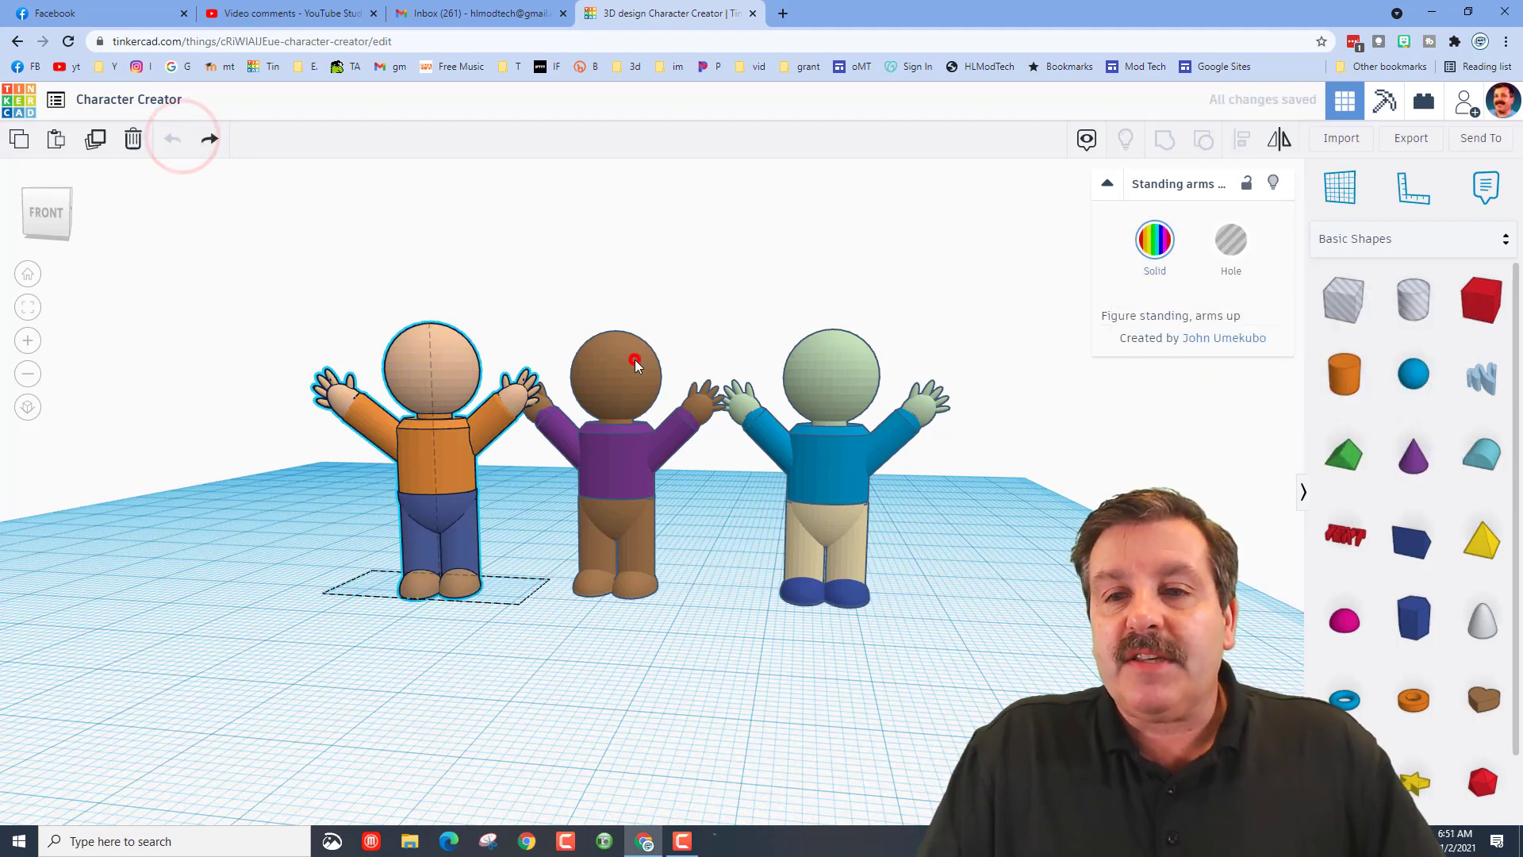
left_click(627, 466)
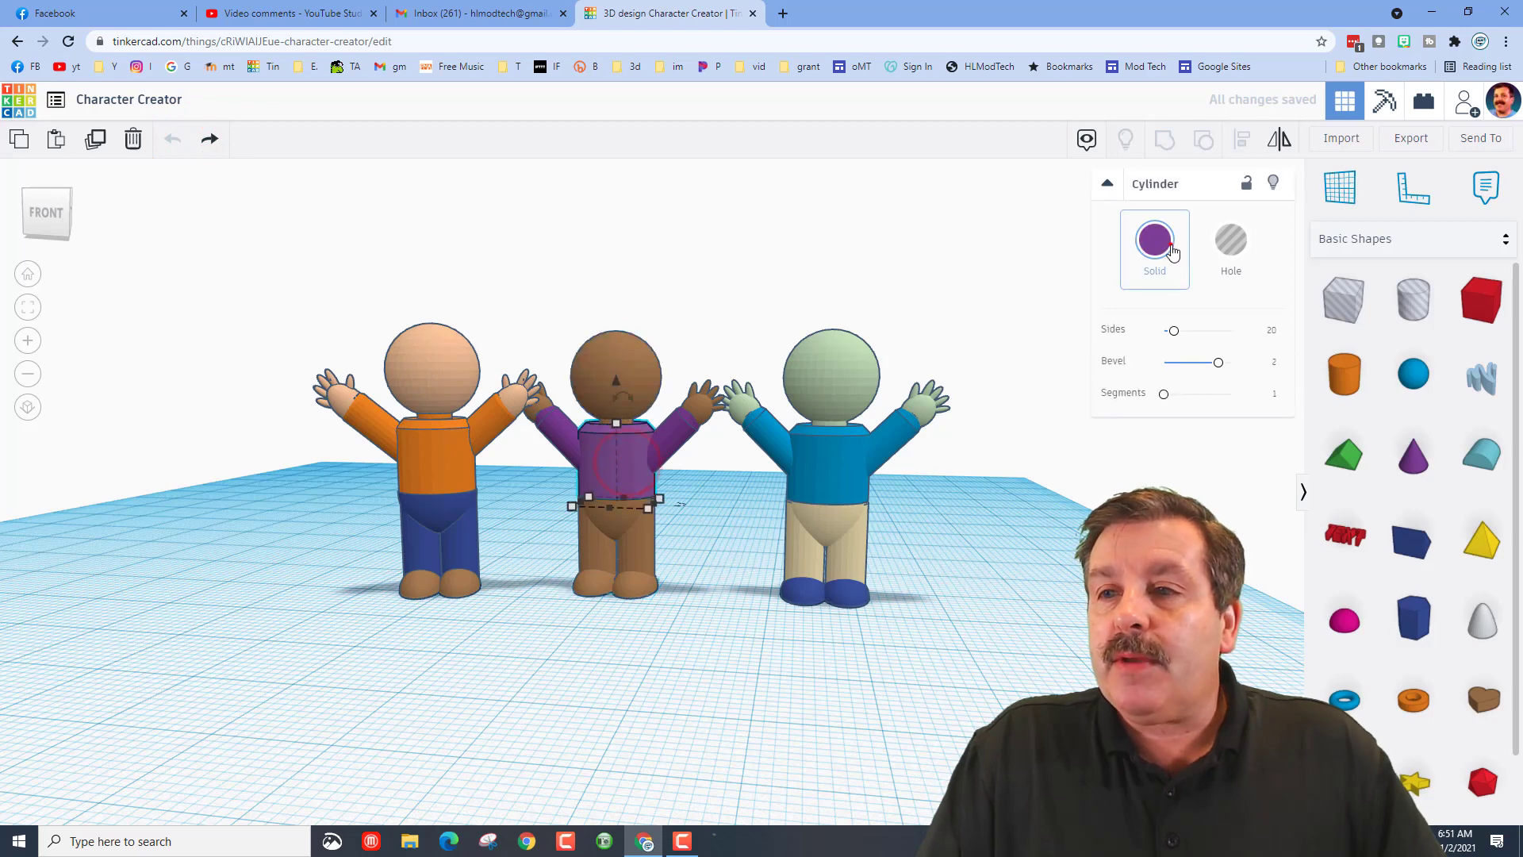
left_click(1171, 249)
left_click(1226, 394)
left_click(625, 721)
right_click_drag(647, 658, 721, 569)
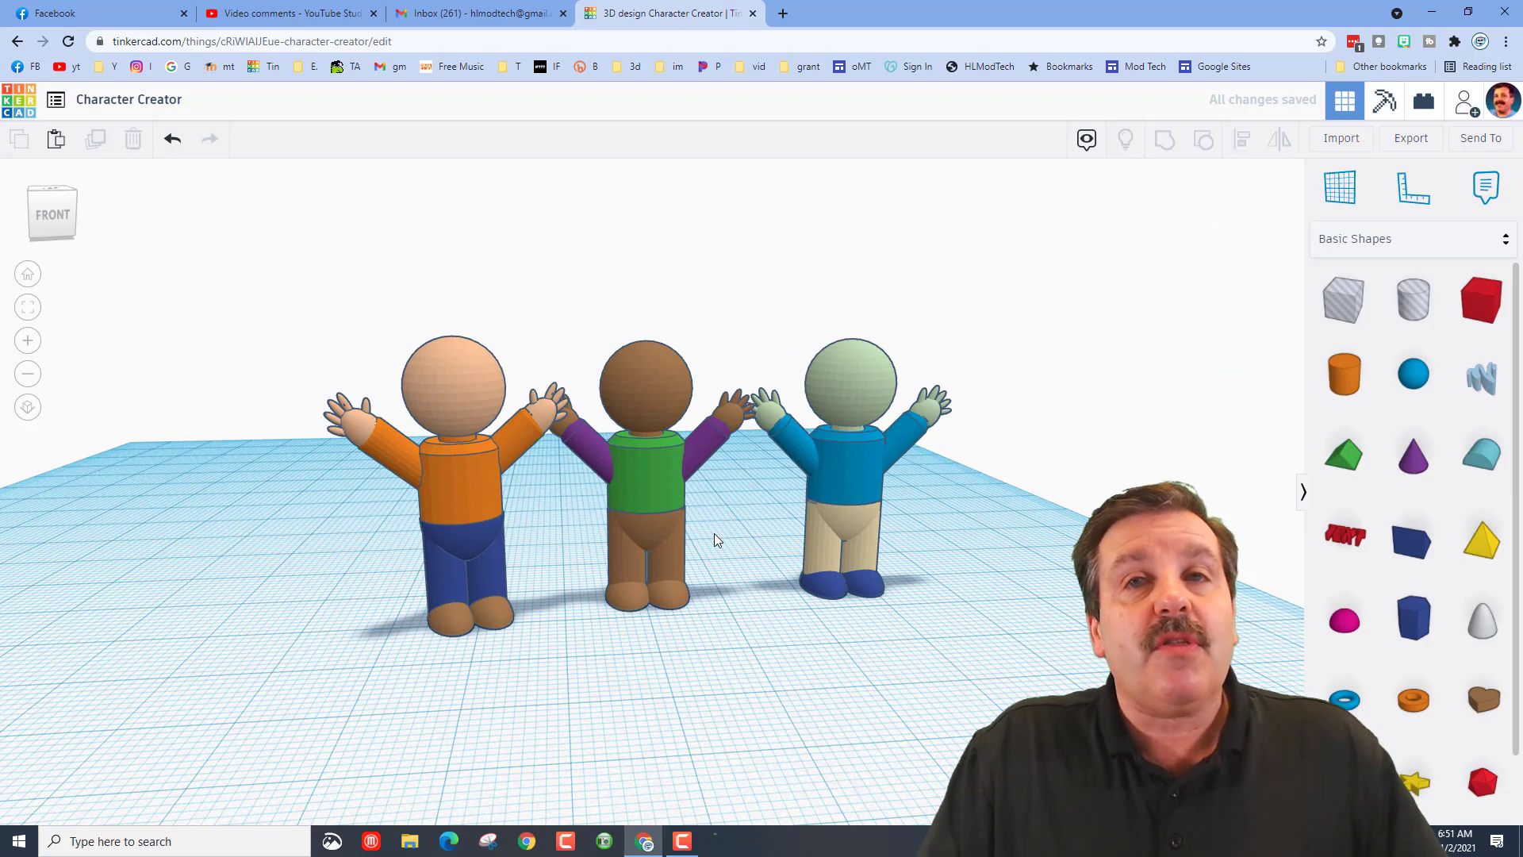
right_click_drag(766, 728, 718, 758)
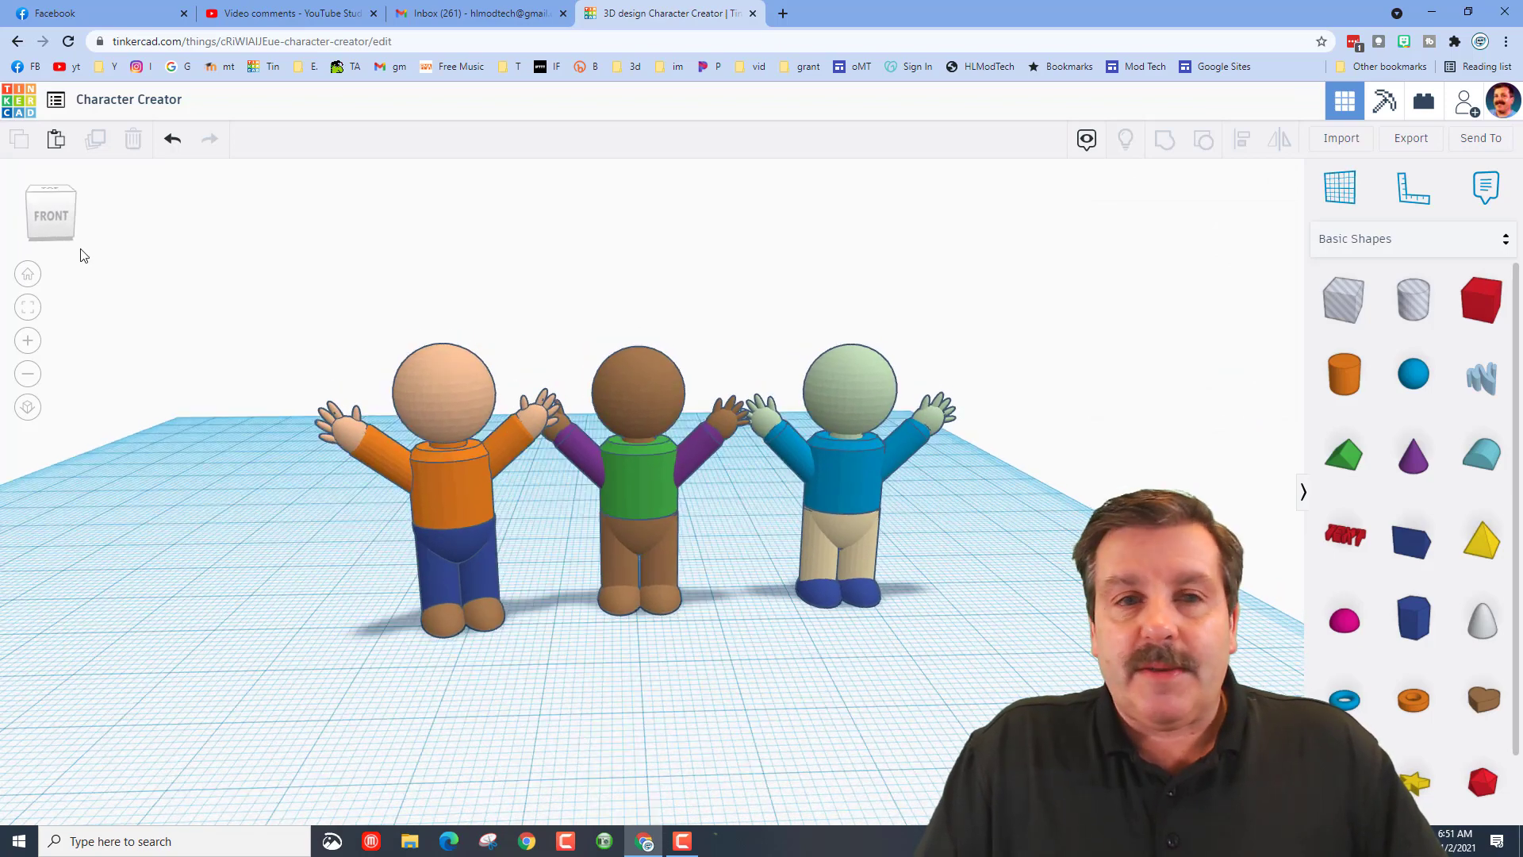
left_click(175, 141)
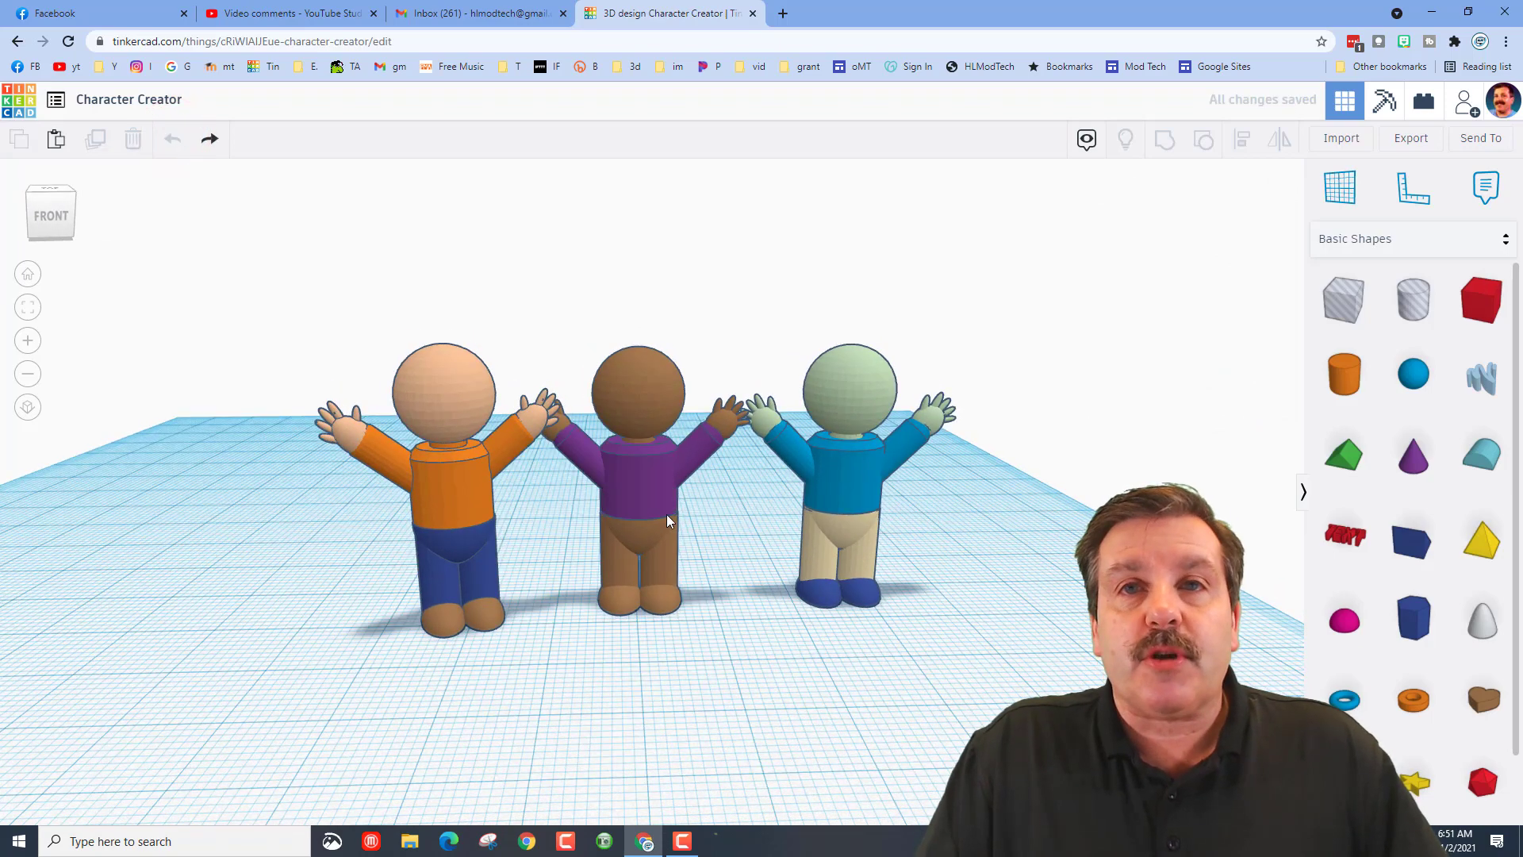
- Add the standing girl with one raised arm from the Creatures & Characters shapes beside the green-skinned figure
right_click_drag(688, 638, 682, 635)
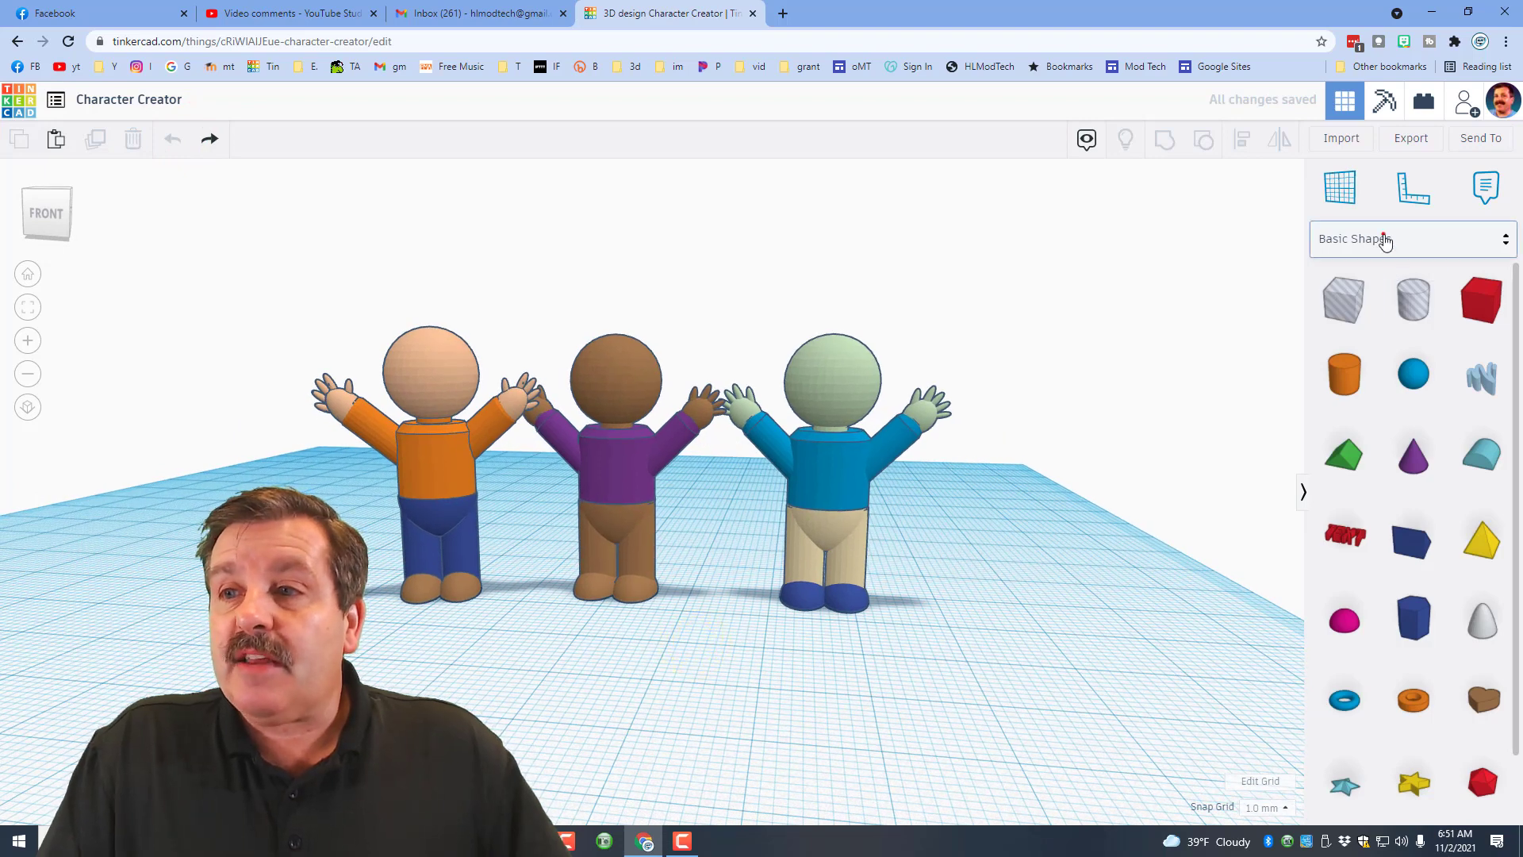
left_click(1385, 238)
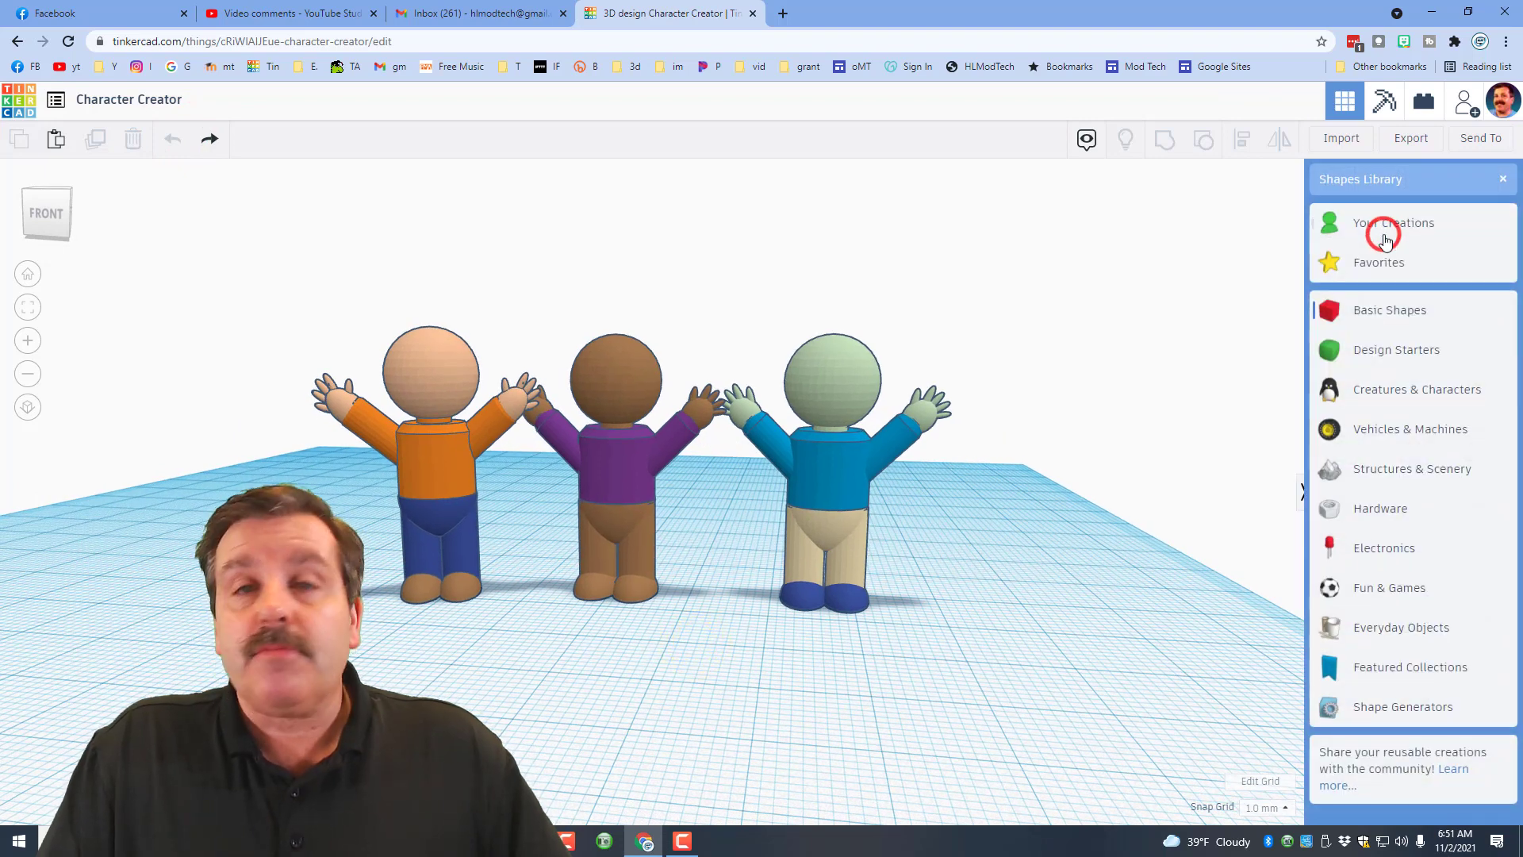
left_click(1378, 397)
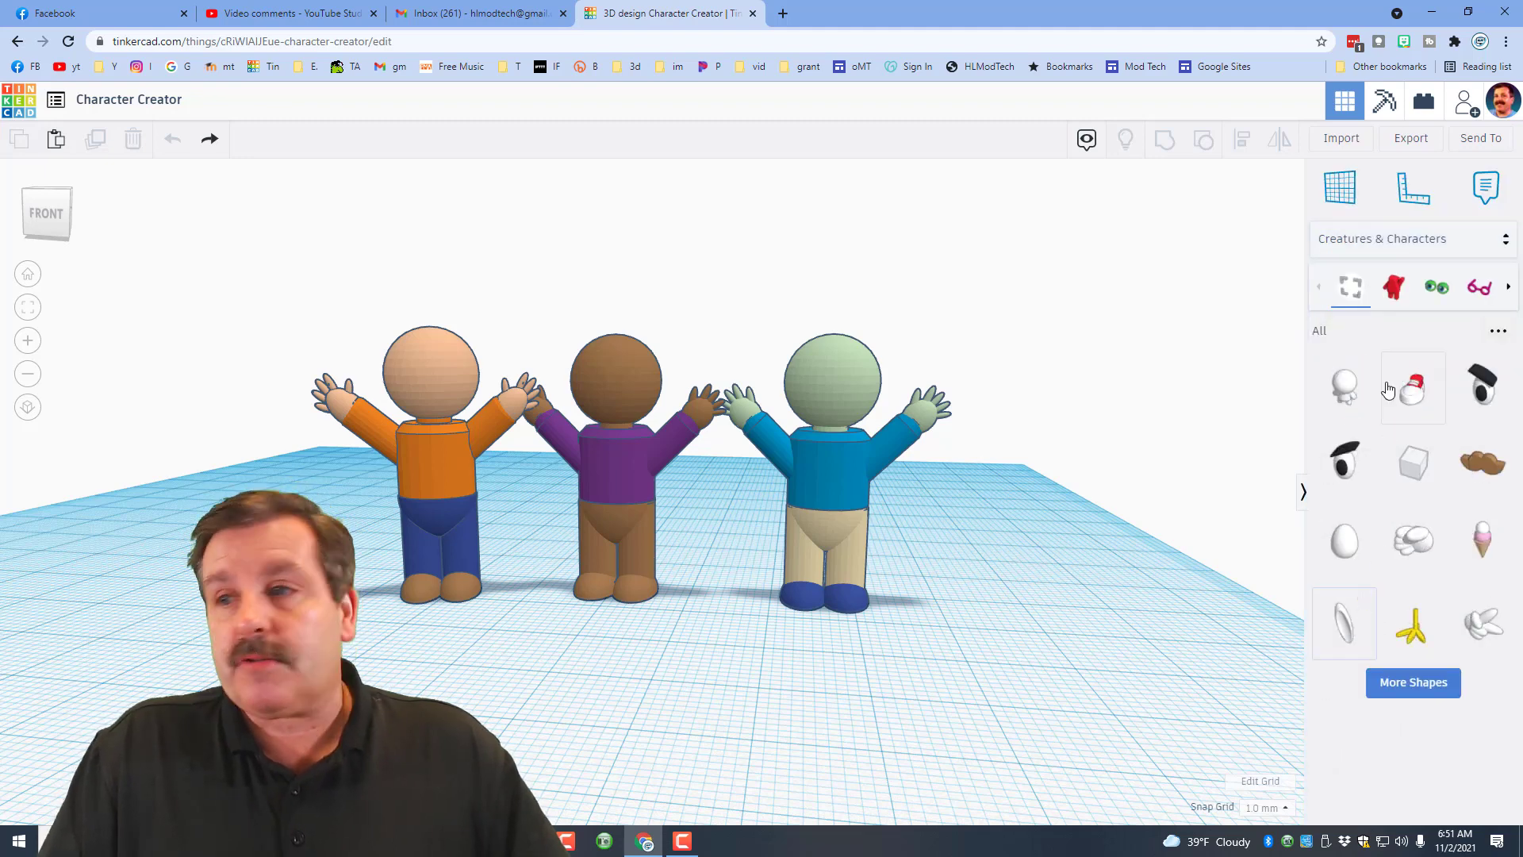
left_click(1420, 688)
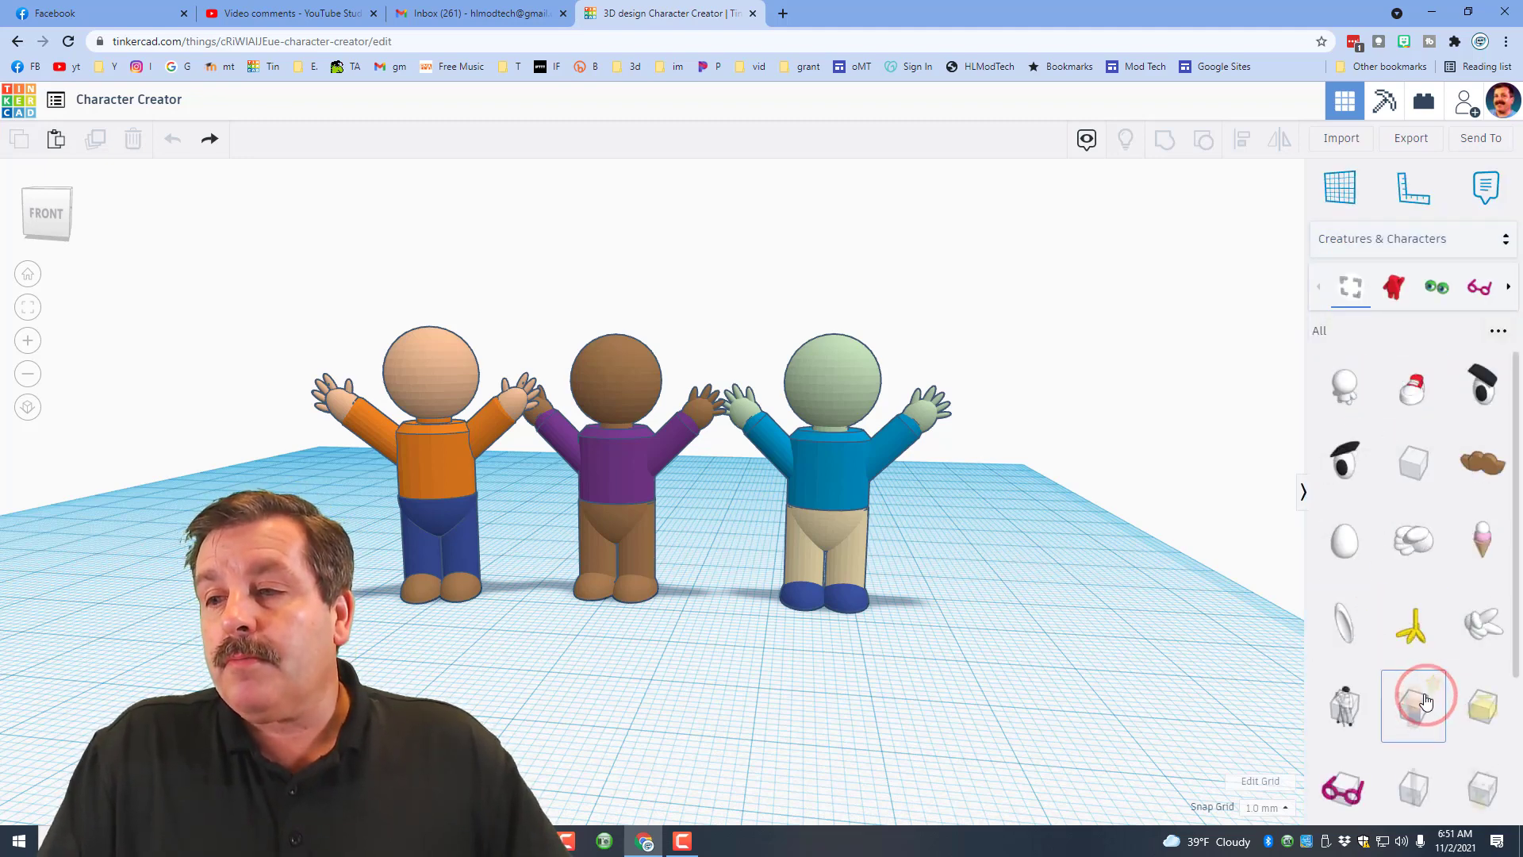
scroll(1419, 706, "down", 3)
left_click(1414, 790)
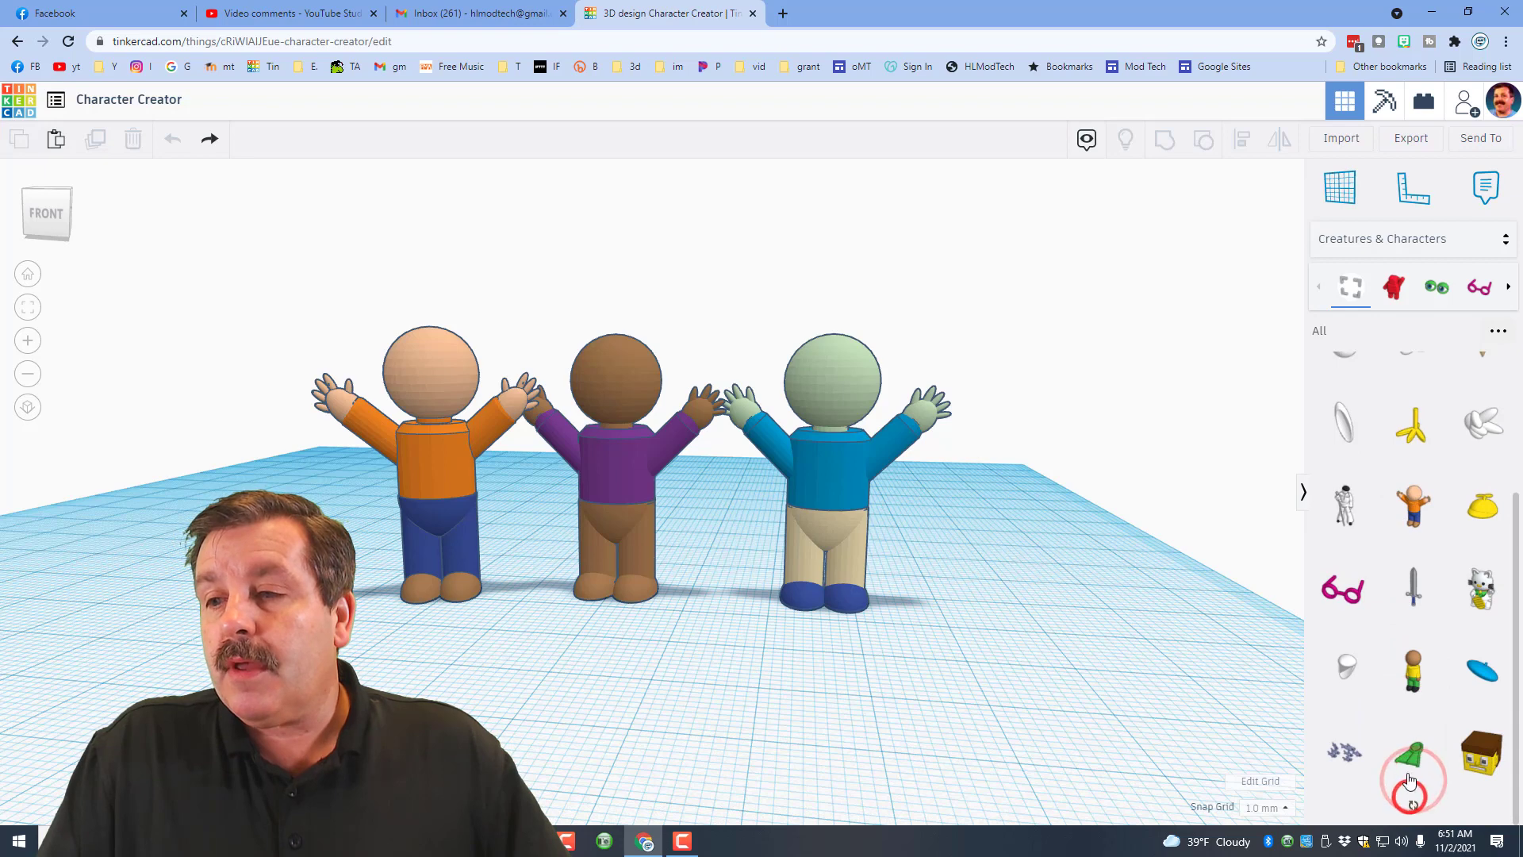
scroll(1396, 698, "down", 4)
scroll(1396, 690, "up", 1)
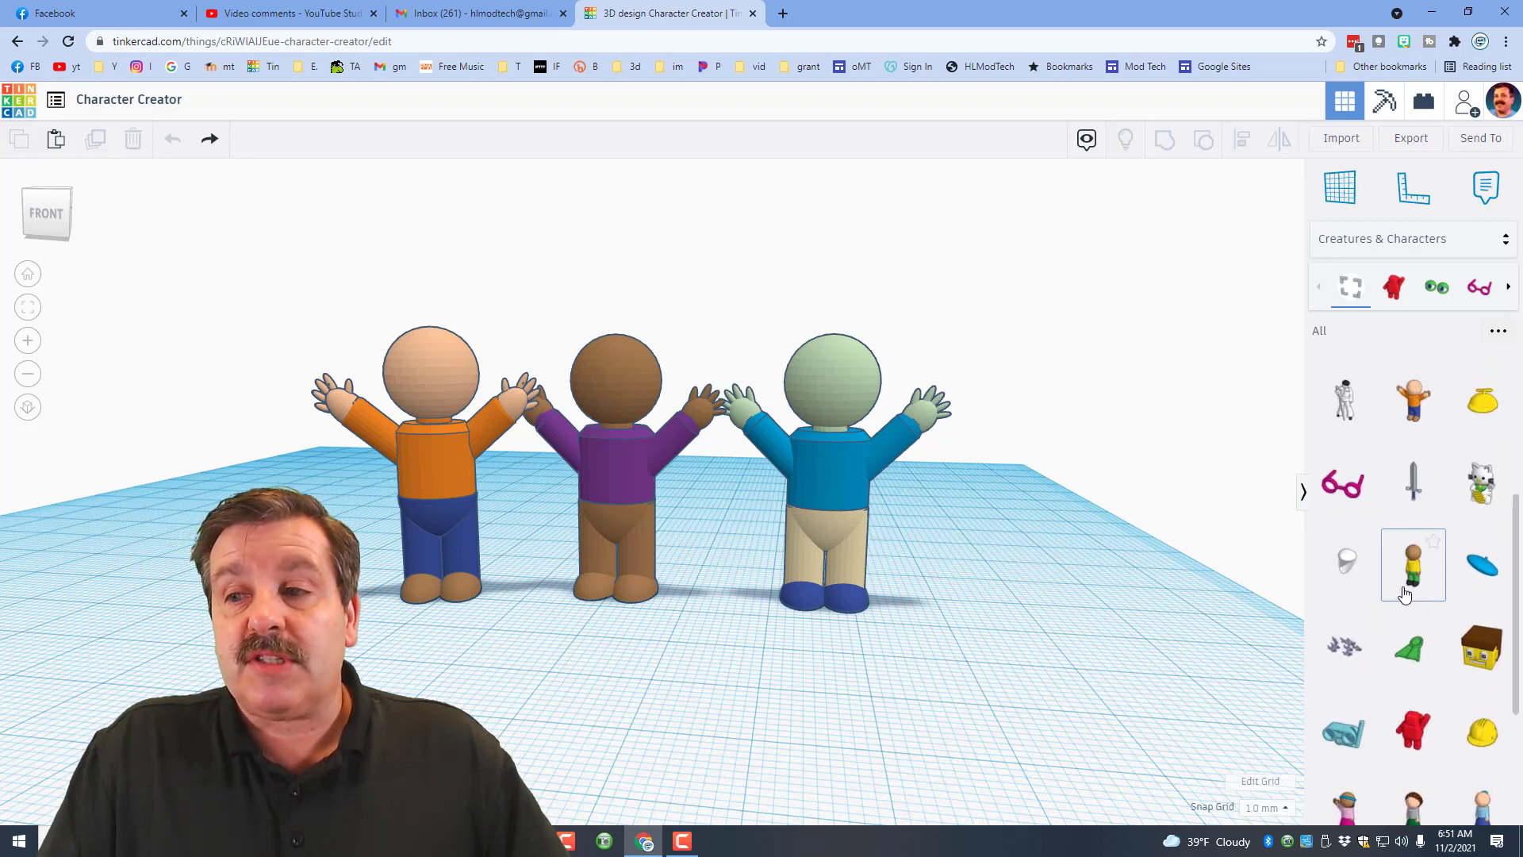
scroll(1349, 607, "down", 1)
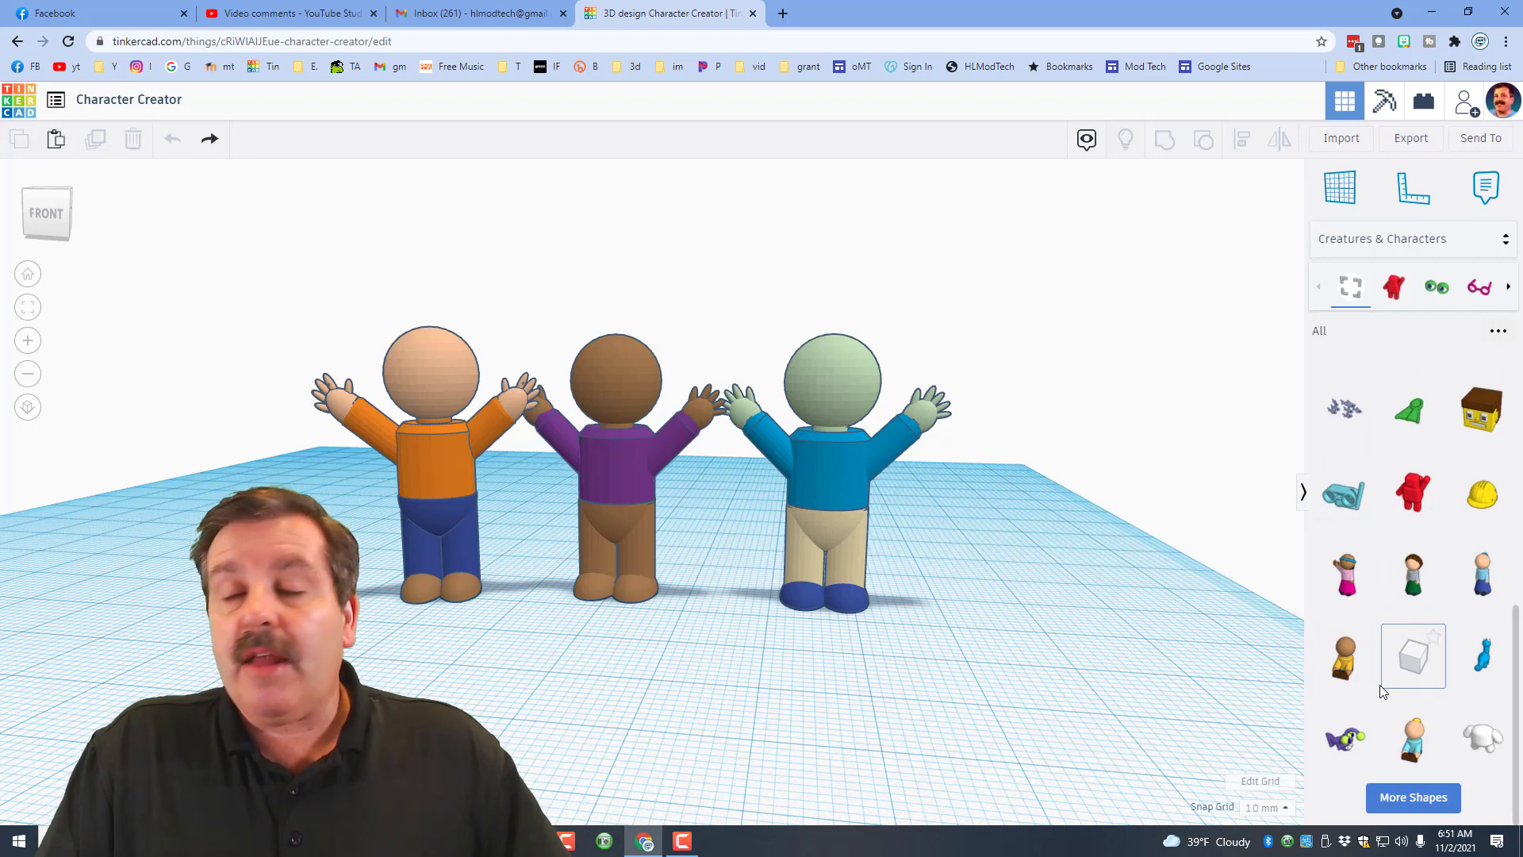
left_click(1340, 583)
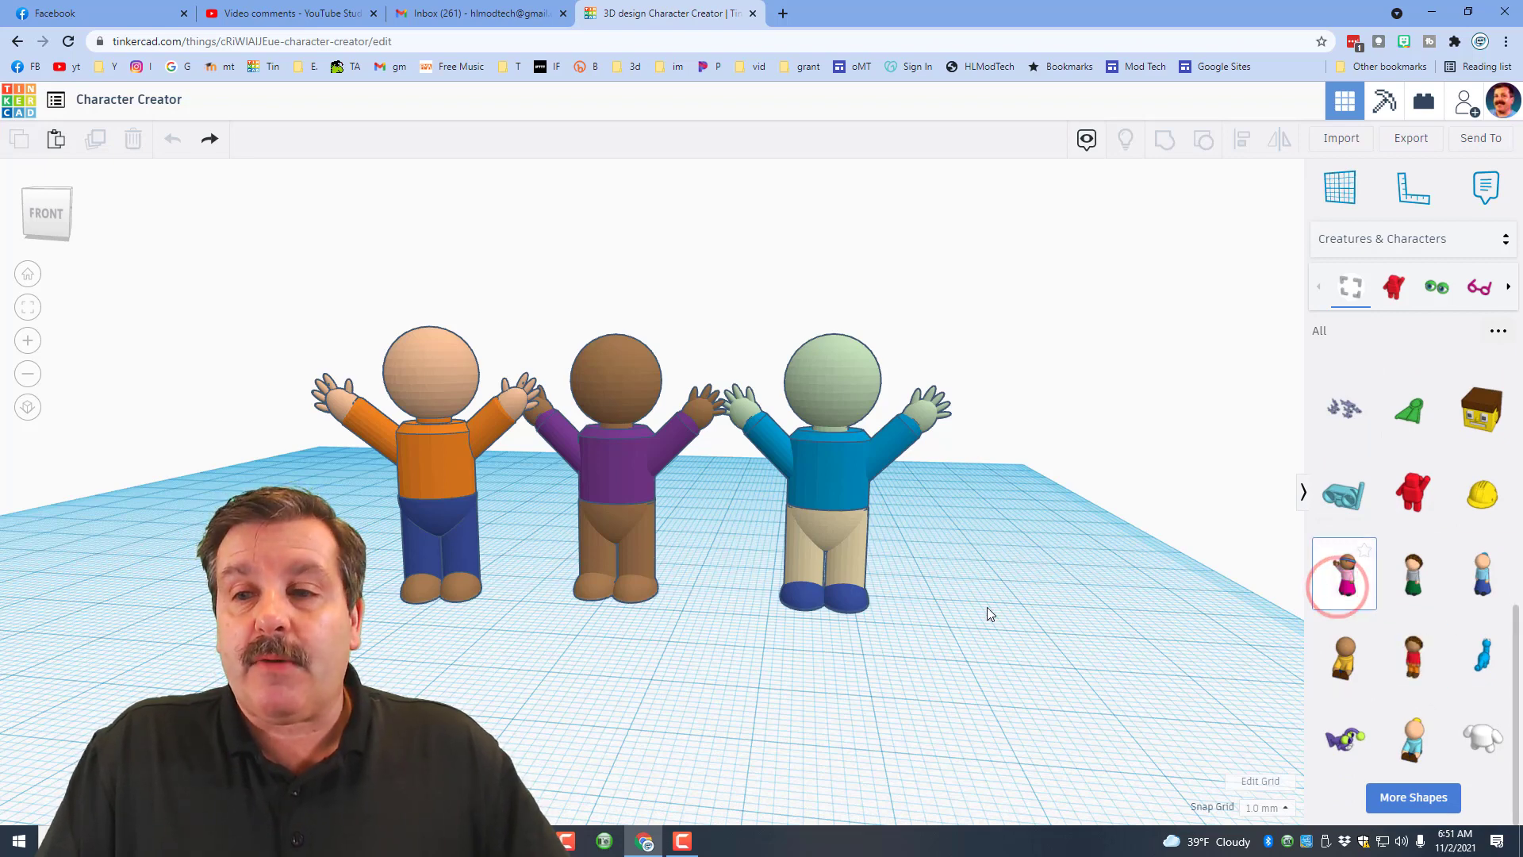
left_click(988, 663)
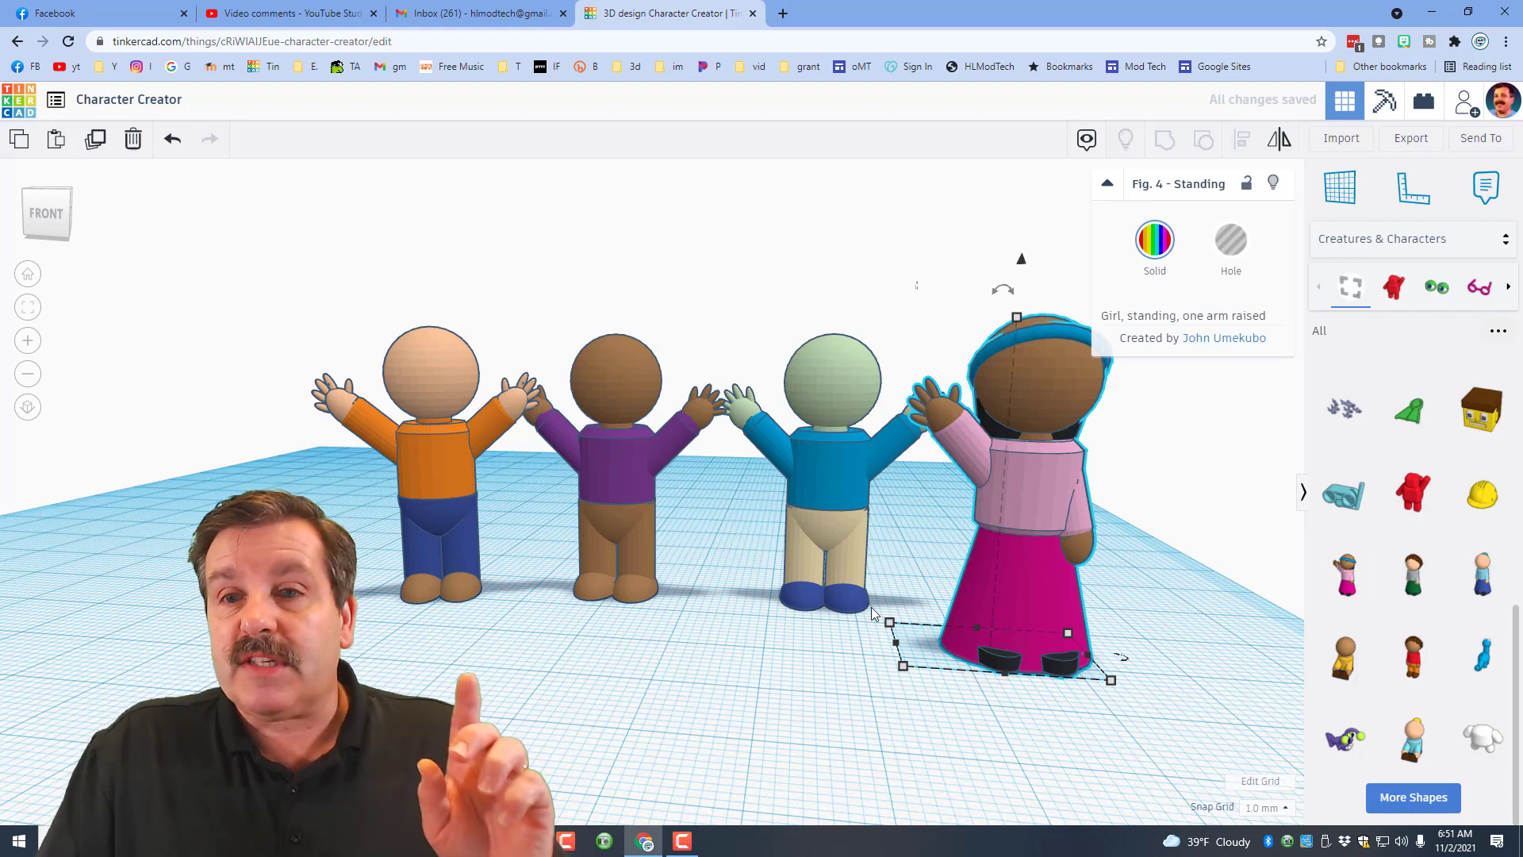
left_click(802, 692)
right_click_drag(878, 657, 920, 655)
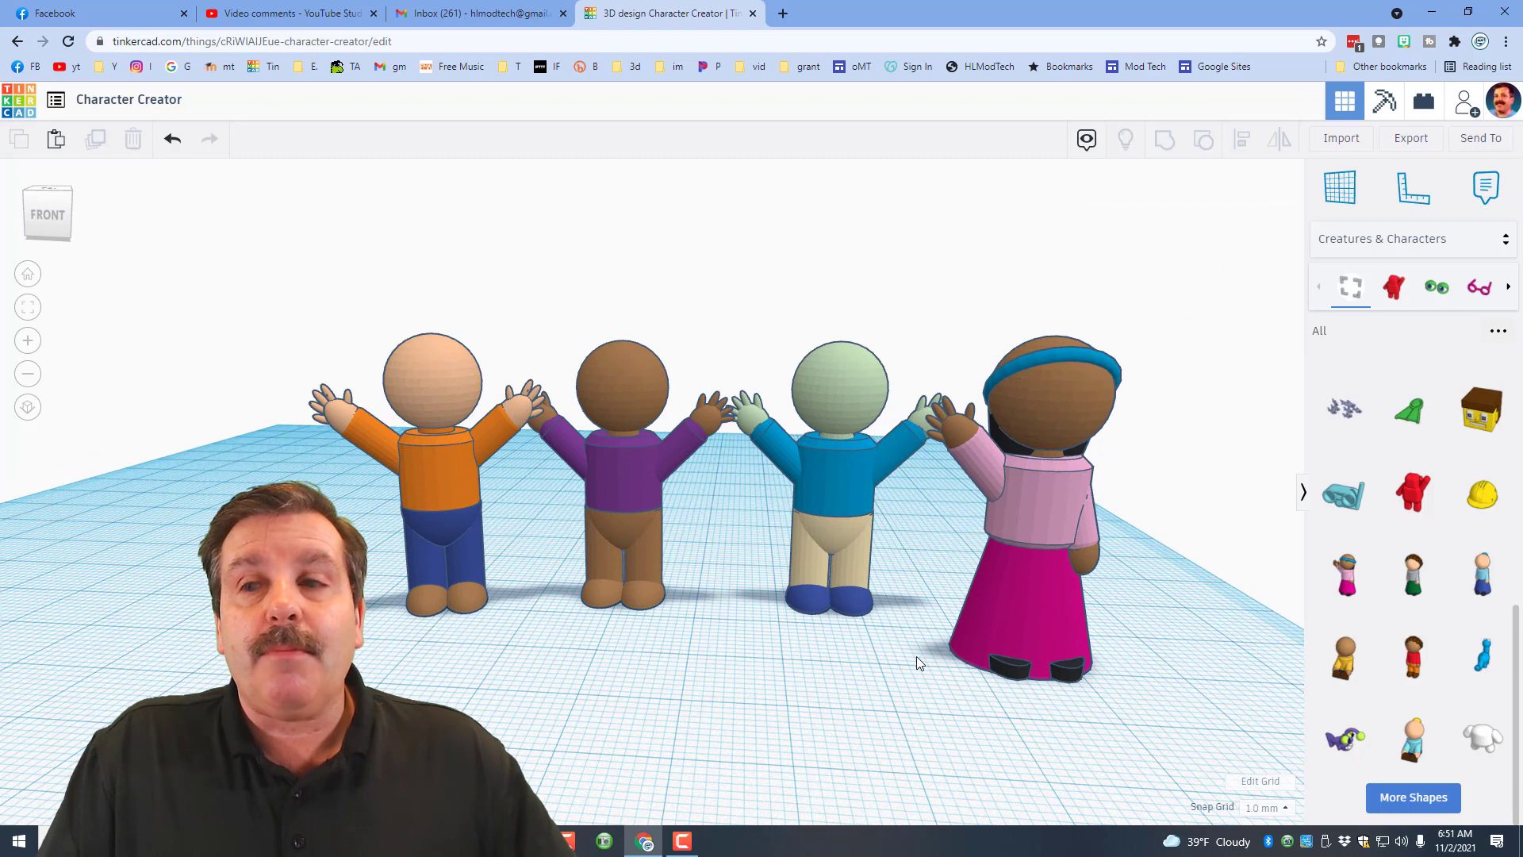
- Place a cylinder from Basic Shapes near the girl's feet and size it to 4 by 10 mm and 1.5 mm high
left_click(1391, 238)
left_click(1391, 315)
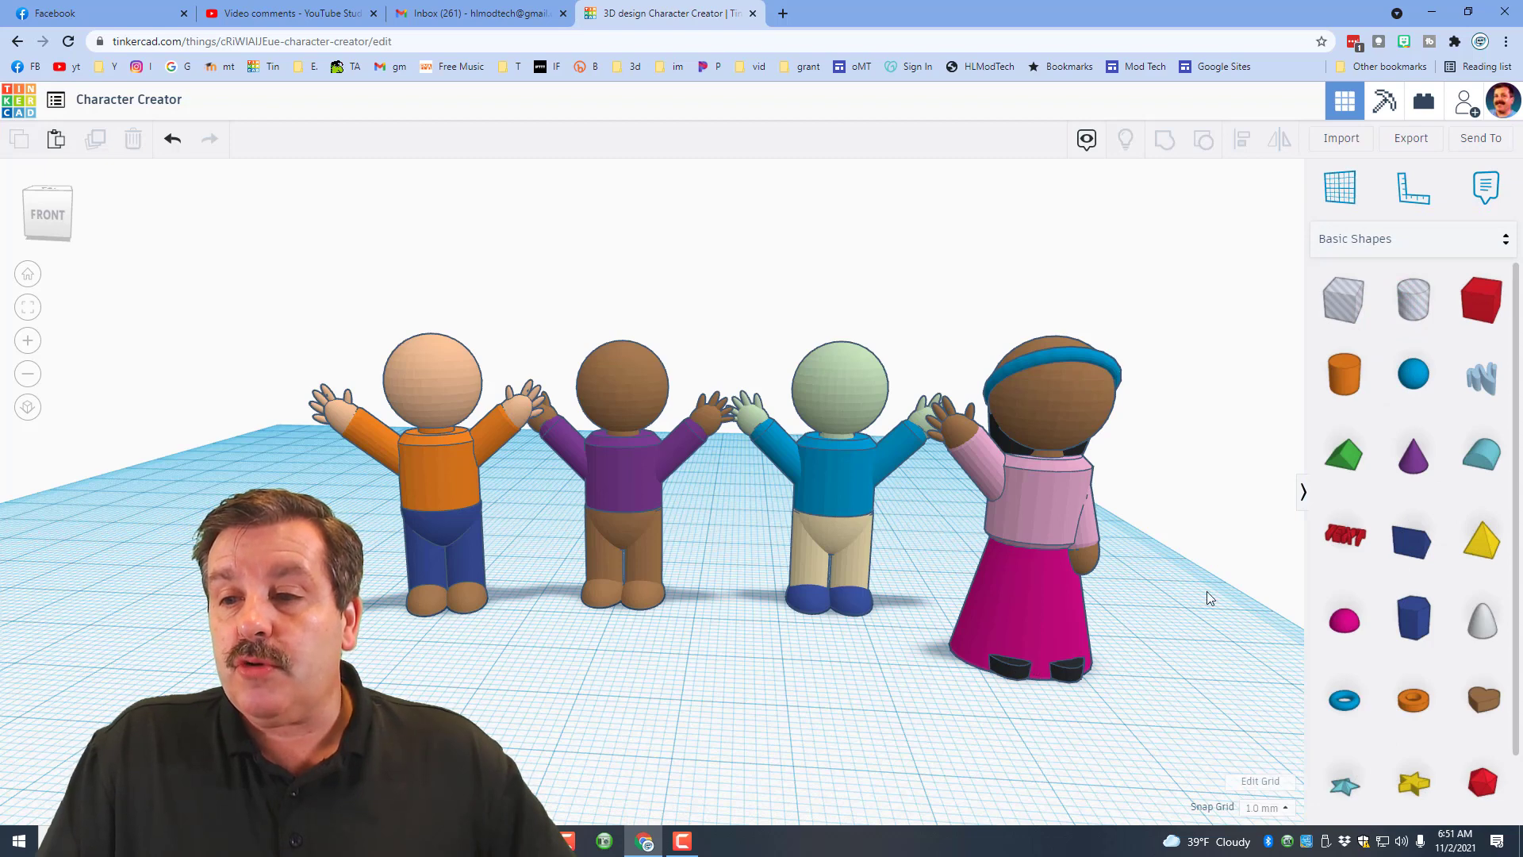
left_click_drag(1322, 414, 936, 669)
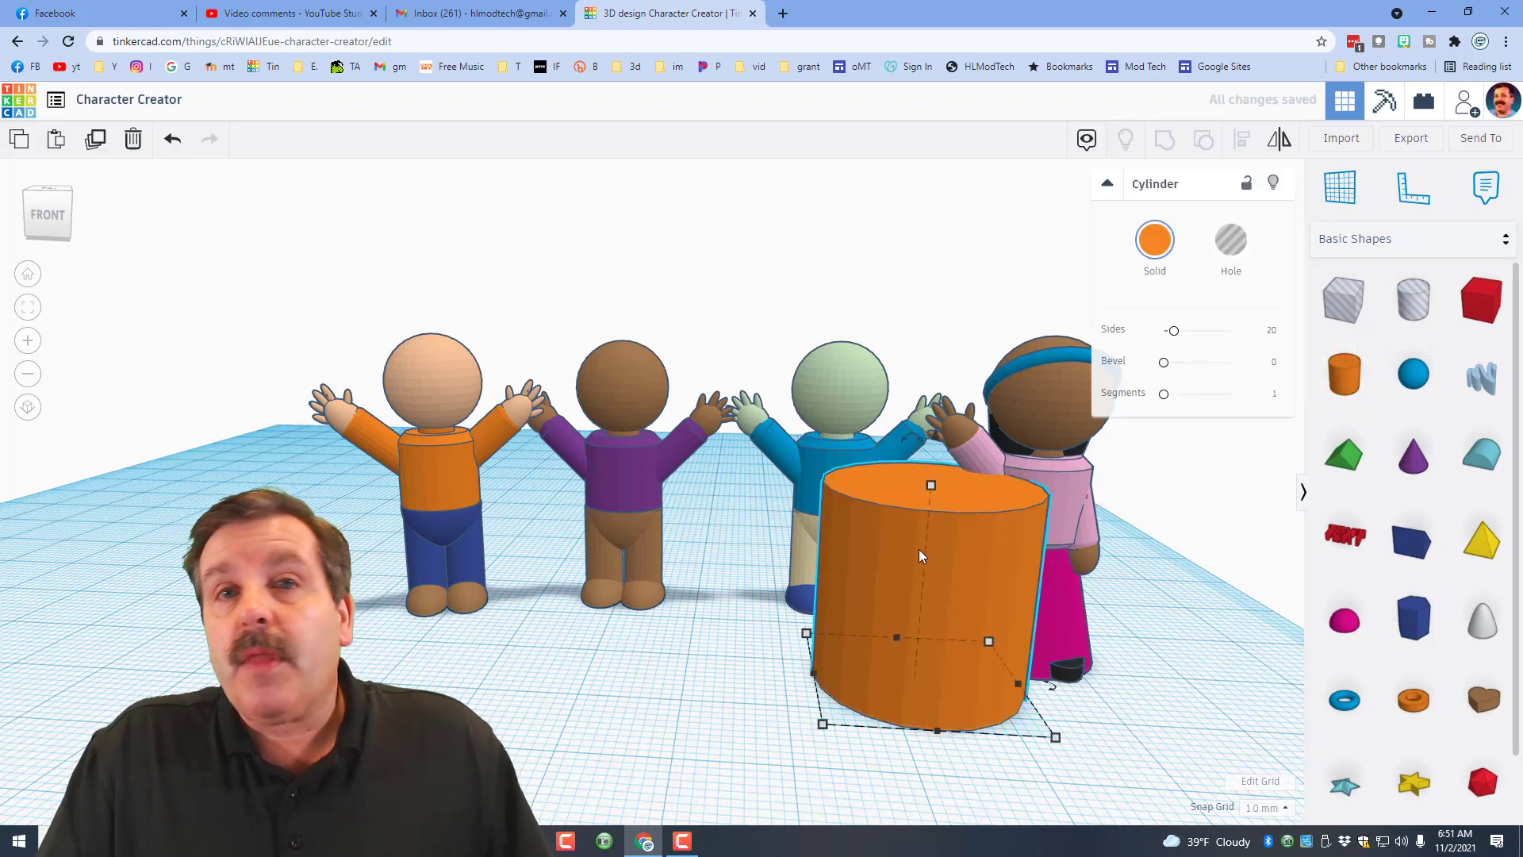
left_click_drag(931, 492, 914, 657, "shift")
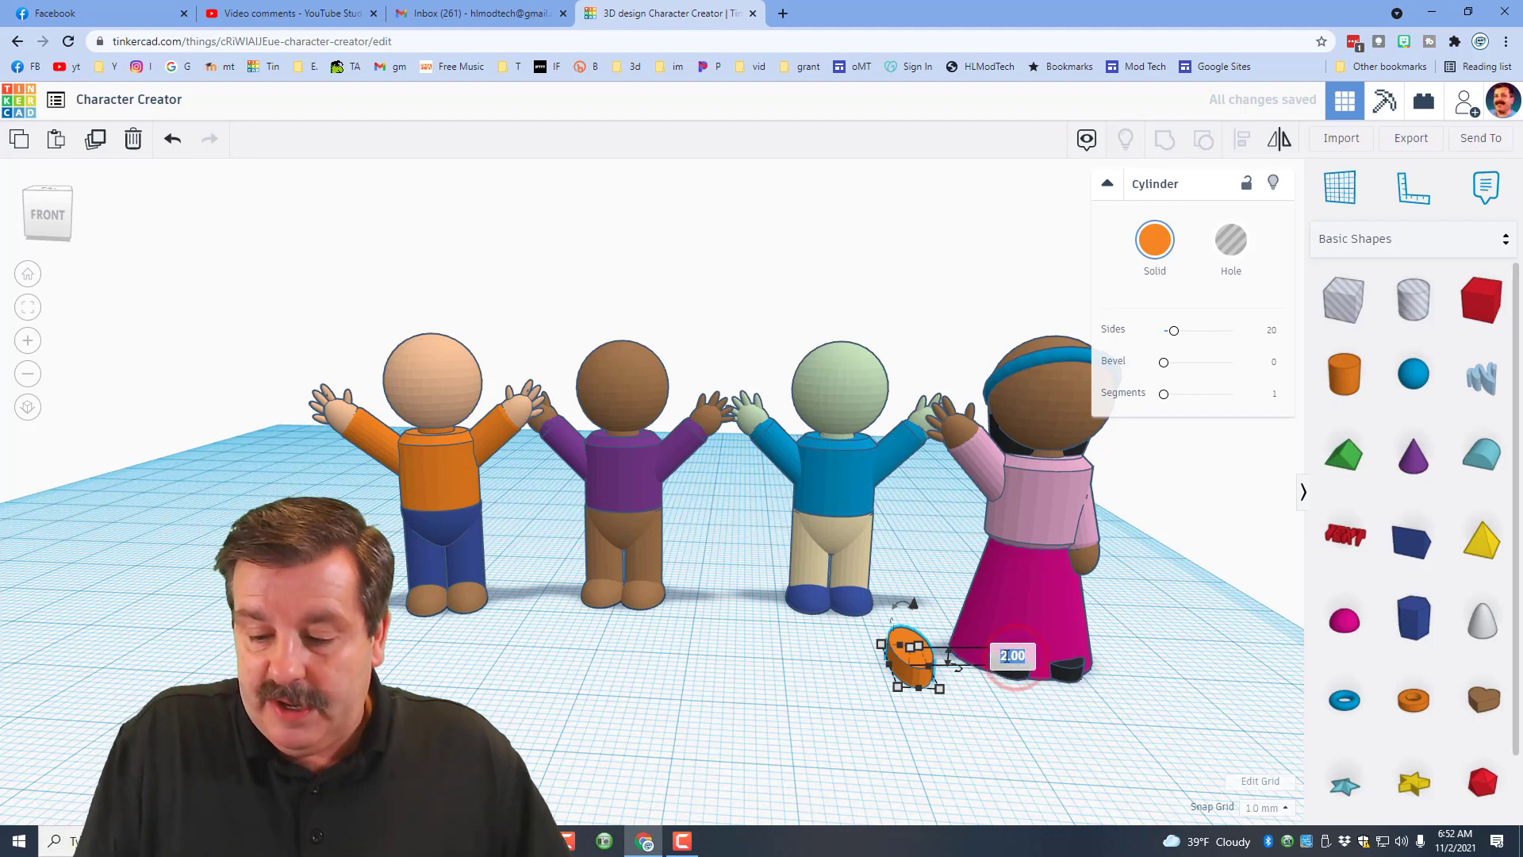
key("Return")
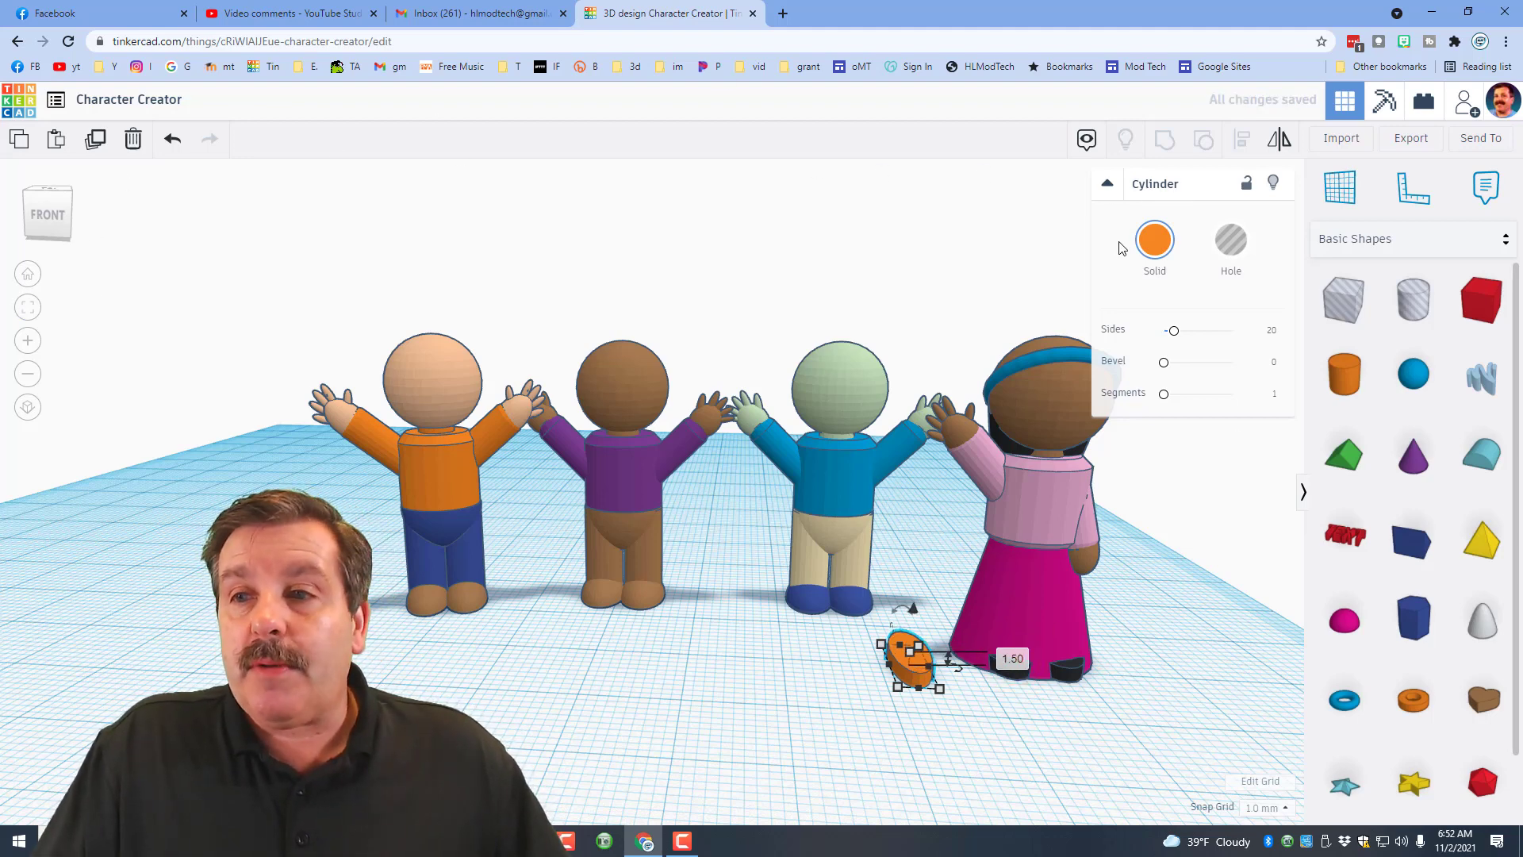
- Color the small oval cylinder black and move it about 11 mm left, in front of the green-skinned figure
left_click(1156, 254)
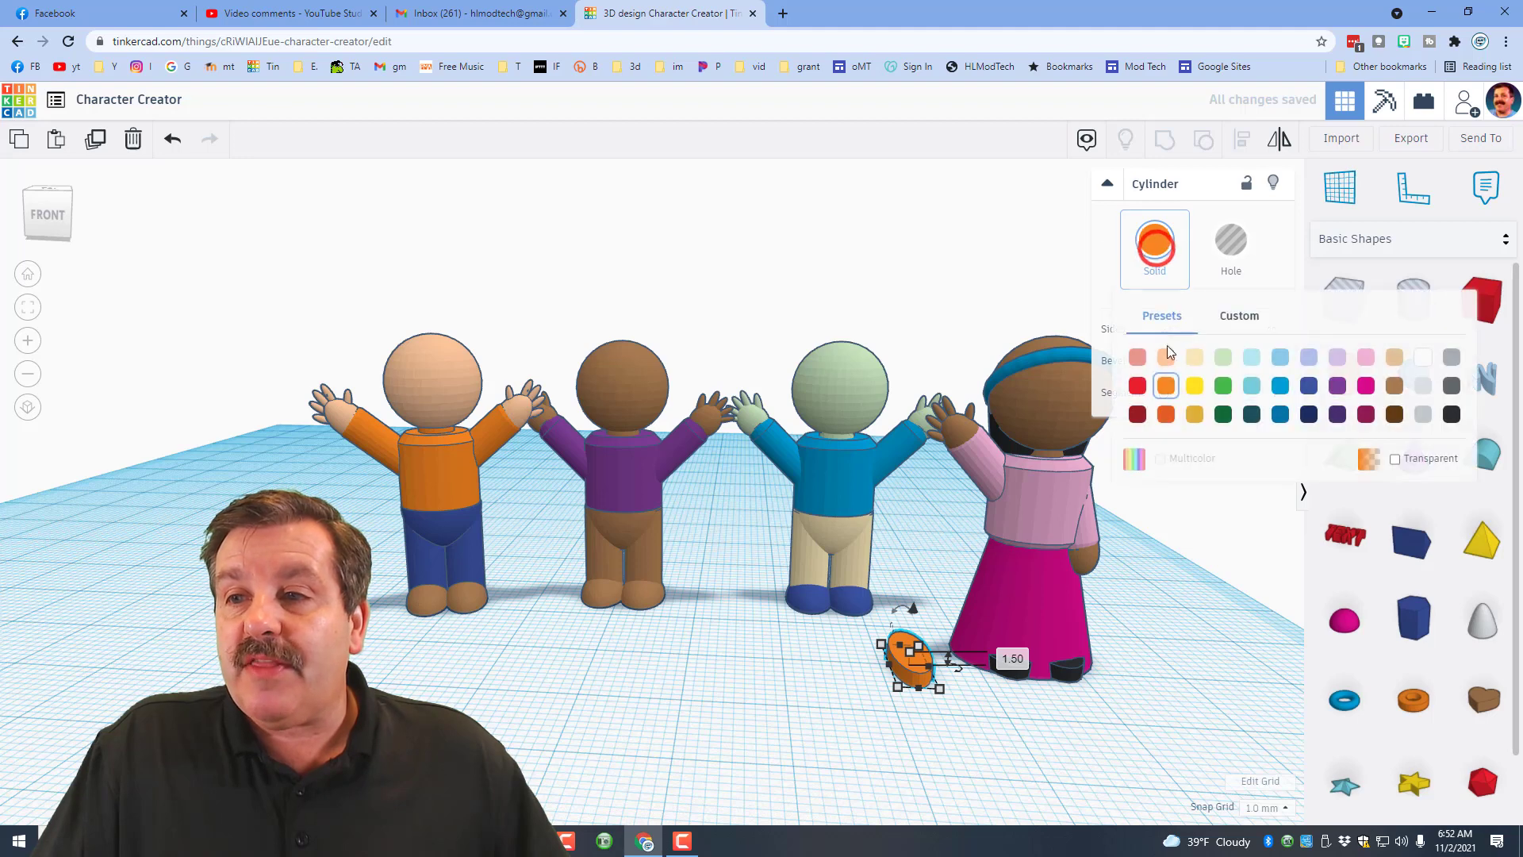
left_click(1452, 414)
left_click(816, 748)
left_click_drag(902, 652, 793, 667)
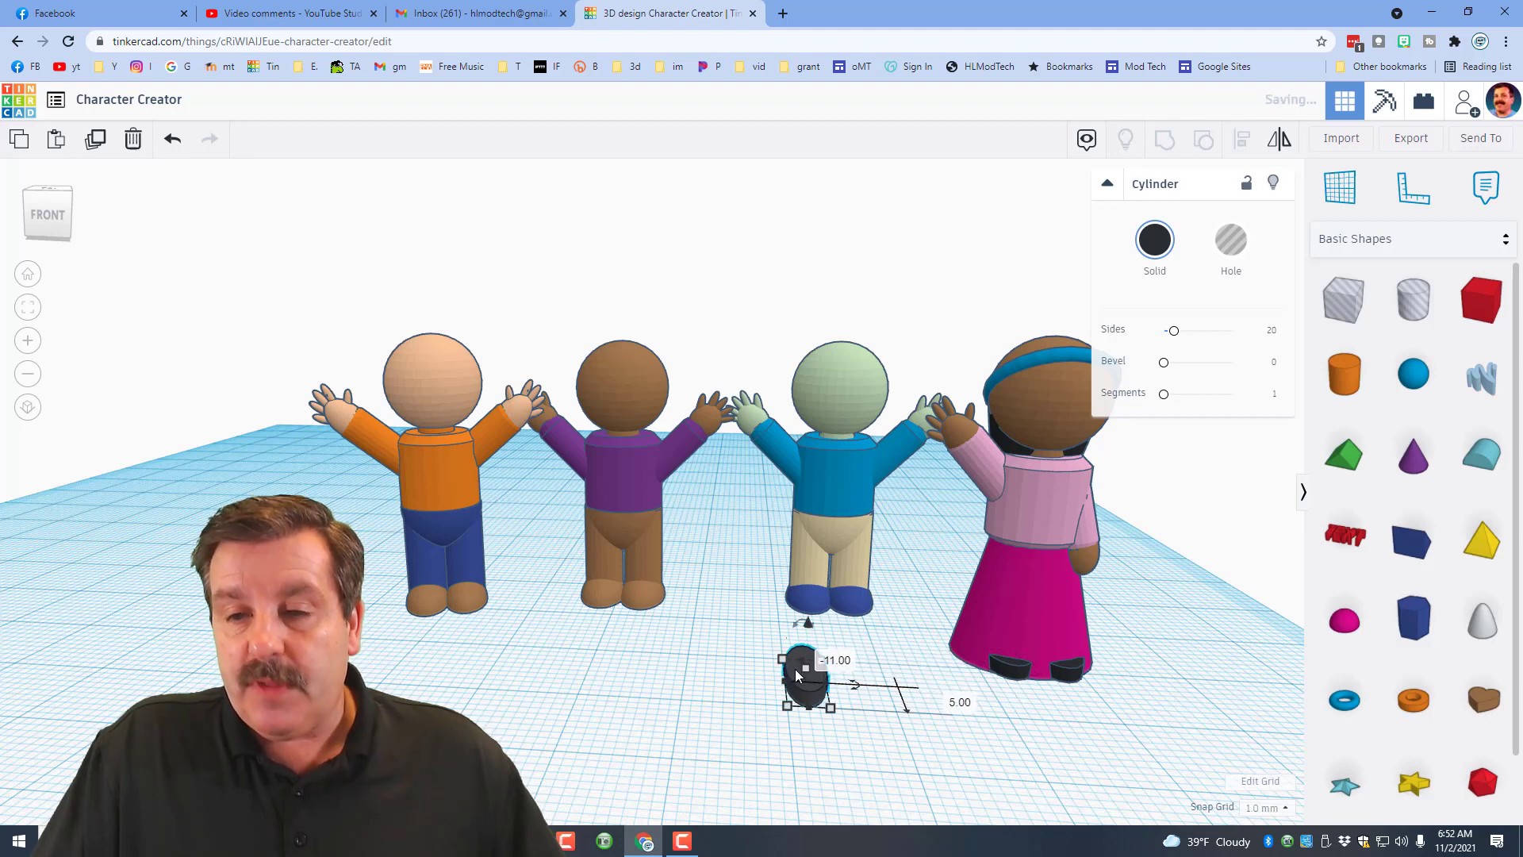
- Duplicate the black shoe and shift the copy to the right, leaving a small gap between the two shoes
key("ctrl+d")
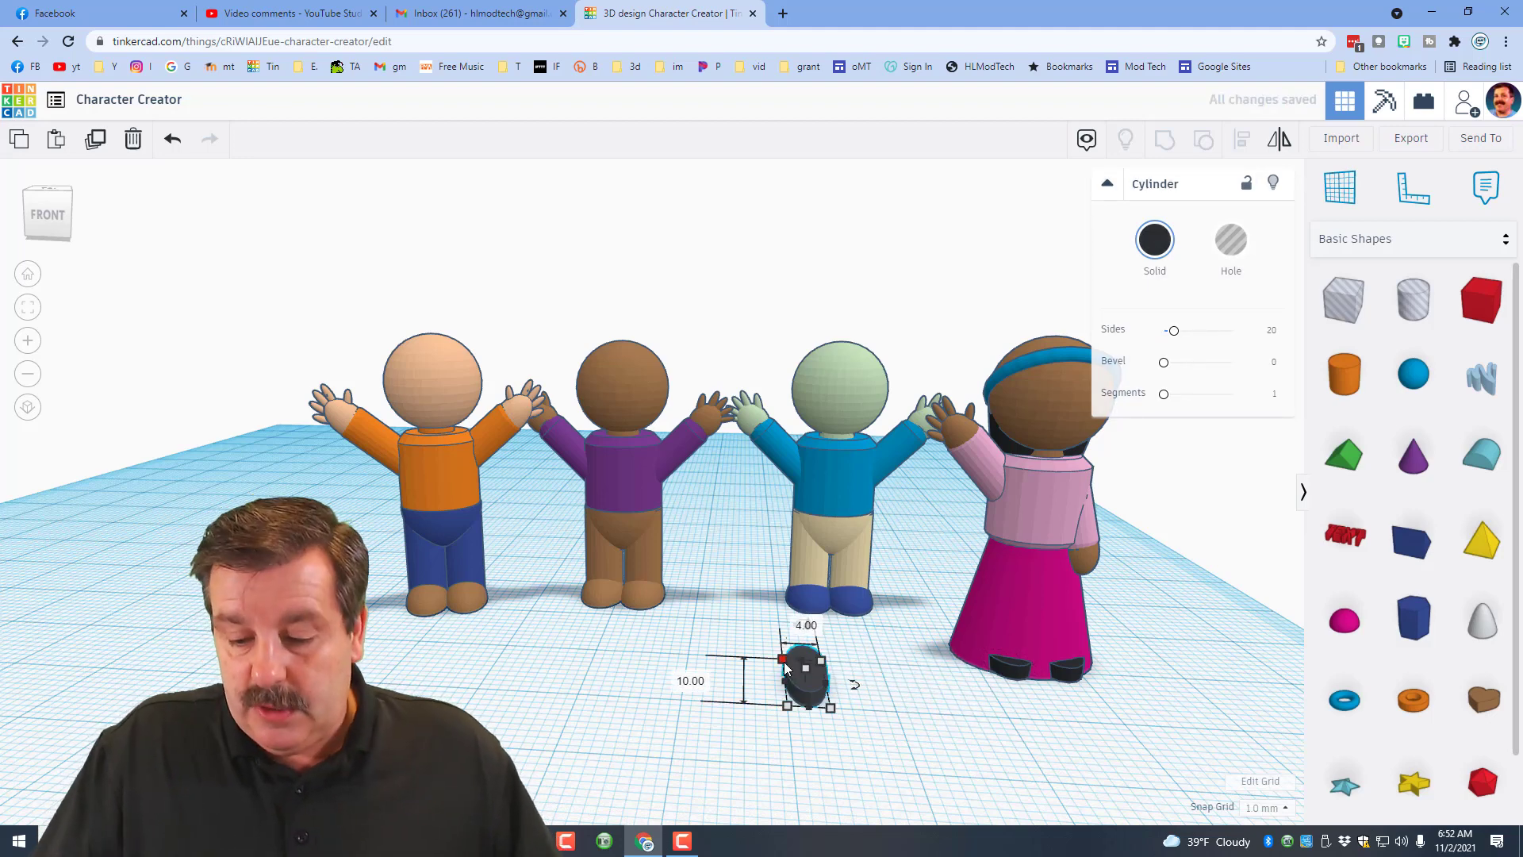
key("Right")
key("Right")
key("Right")
key("Right")
key("Right")
key("Right")
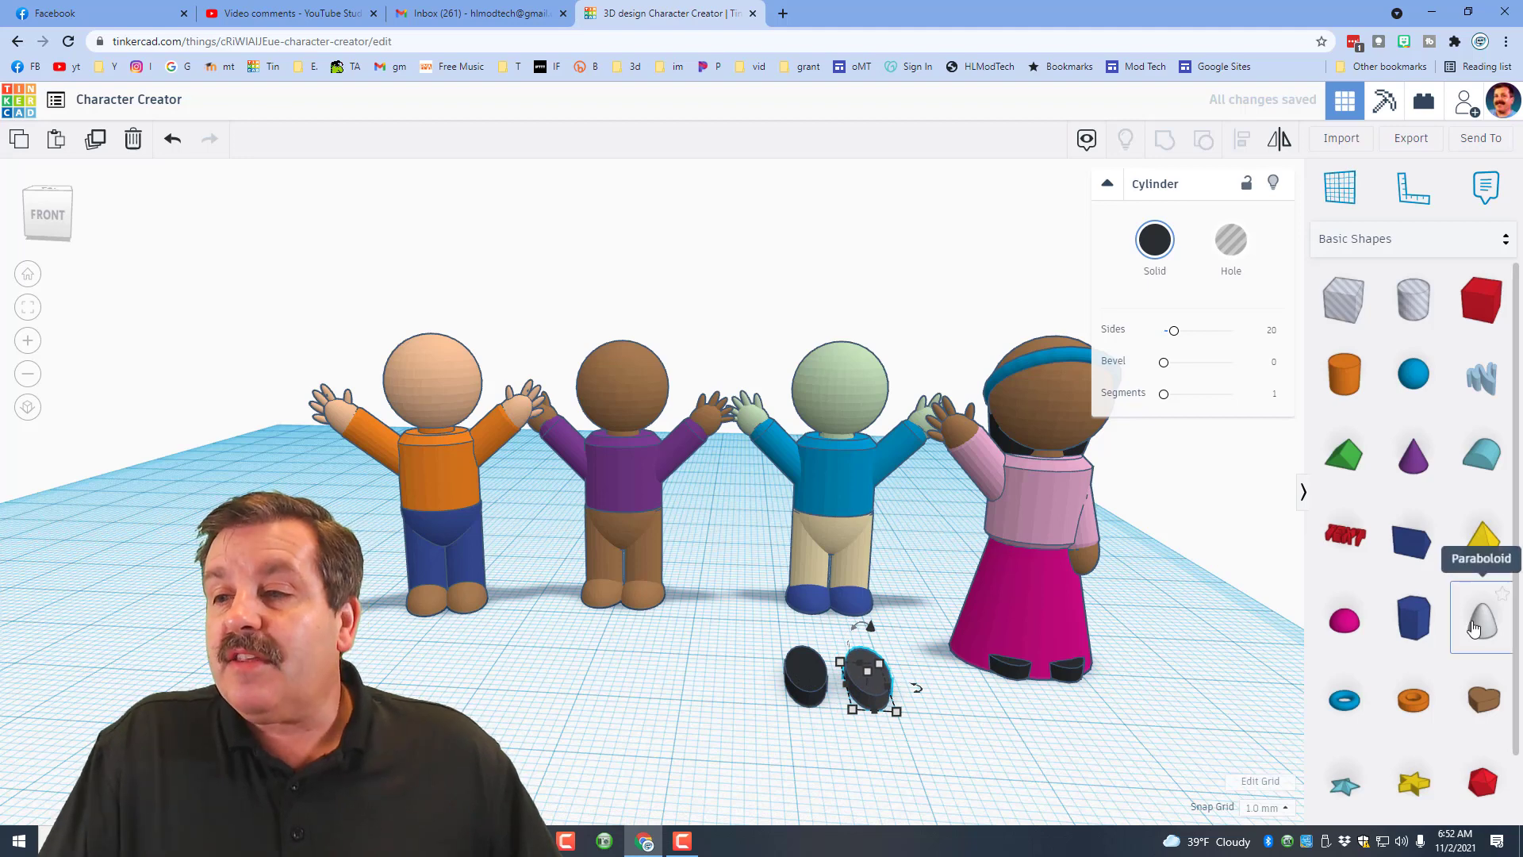
- Add a yellow paraboloid skirt, scaled uniformly to 14 mm high and centered over the two black shoes
left_click_drag(1480, 635, 752, 585)
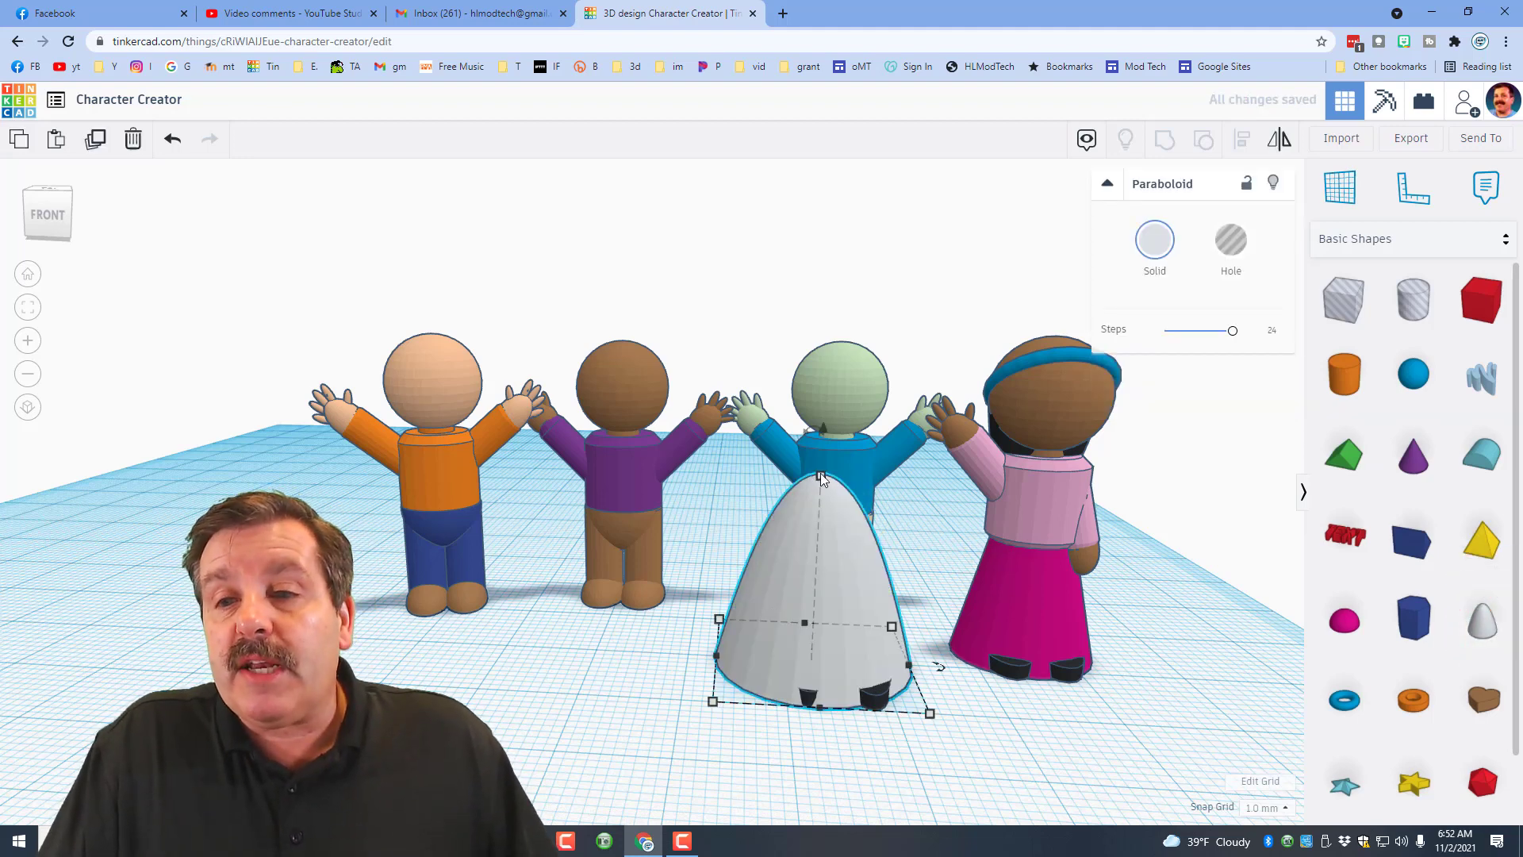
left_click_drag(822, 478, 817, 533, "shift")
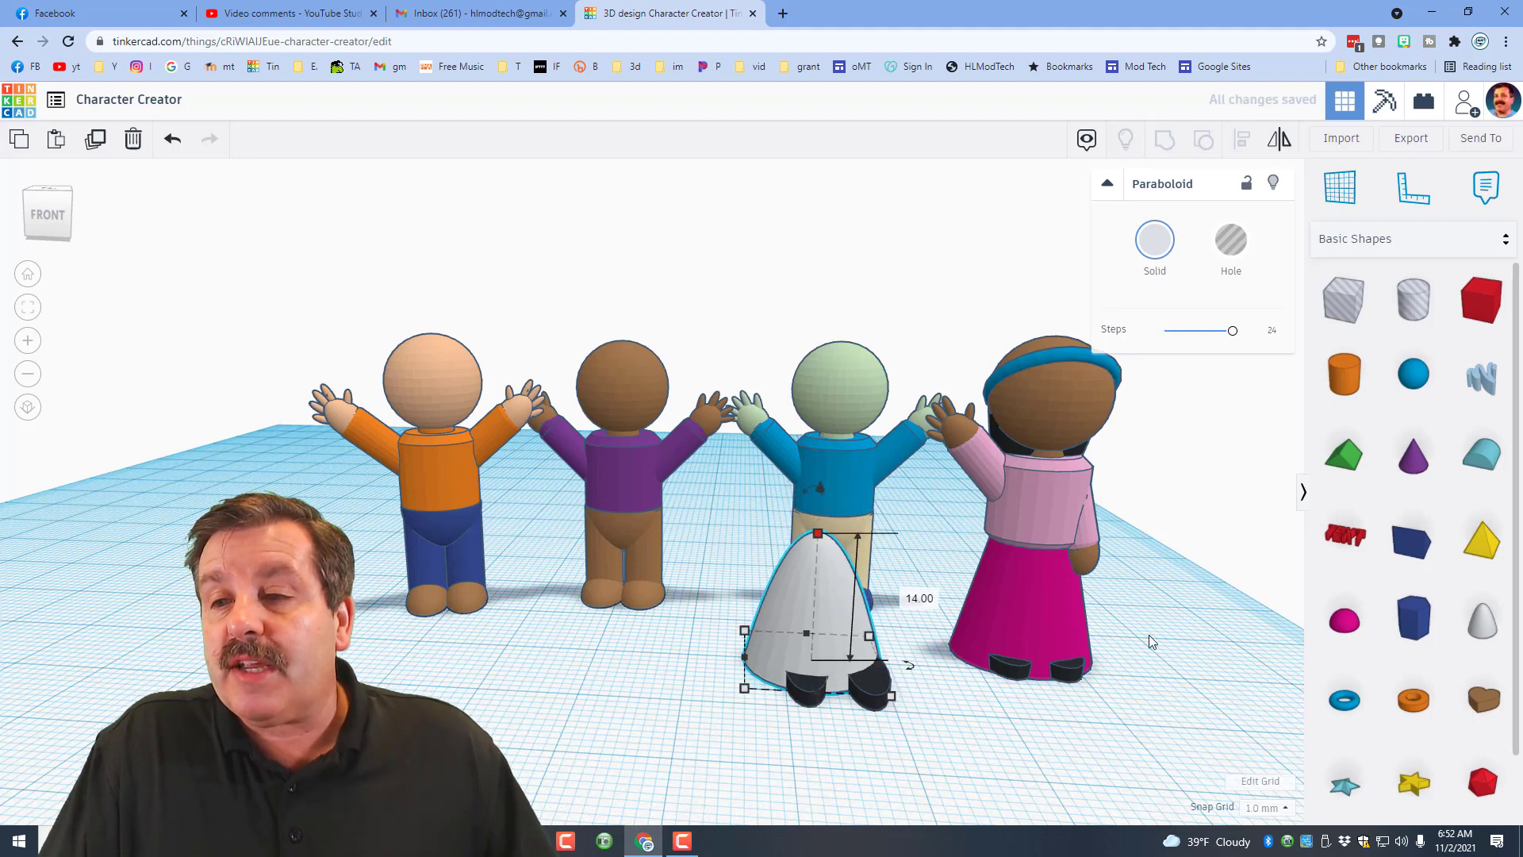
left_click(1147, 258)
left_click(1194, 389)
mouse_move(805, 672)
left_mouse_down()
mouse_move(811, 658)
mouse_move(824, 672)
left_mouse_up()
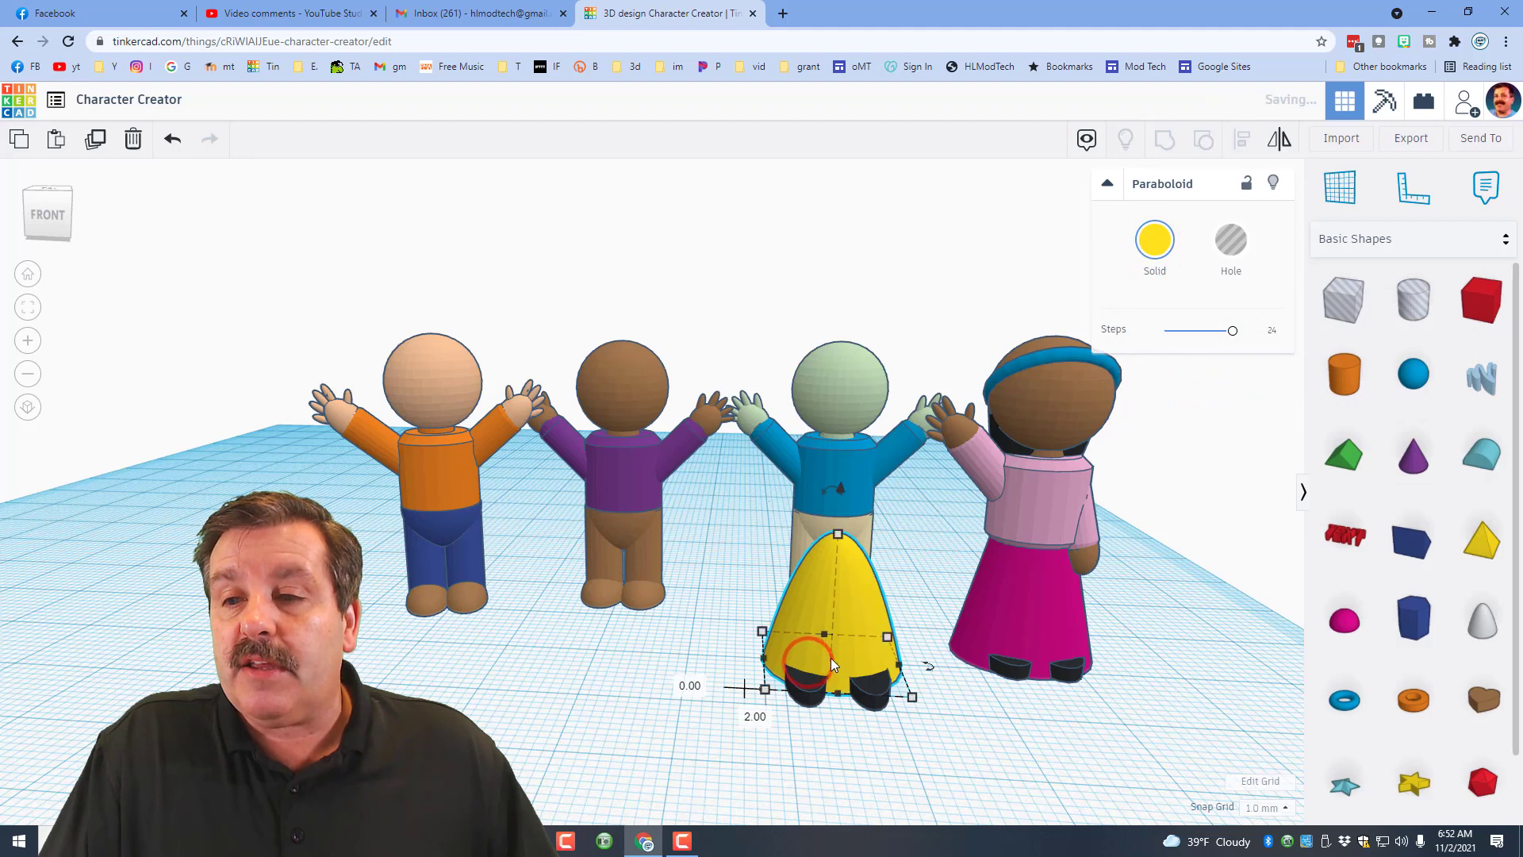
left_click(839, 536)
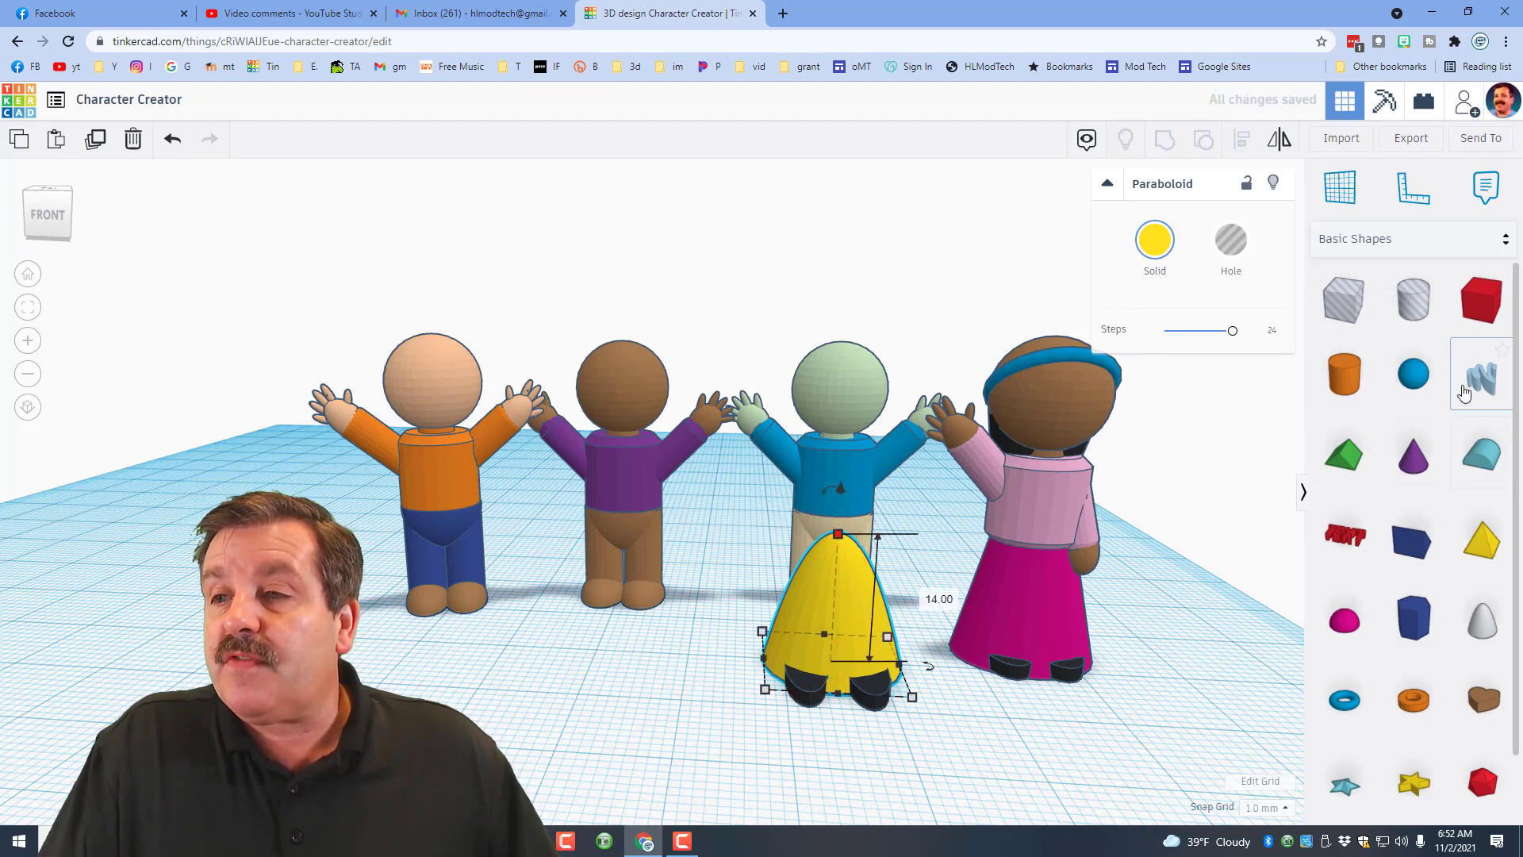
- Place an orange cylinder torso in front of the yellow skirt, scaled uniformly to 9 mm high with a bevel of 2
left_click_drag(1366, 381, 904, 724)
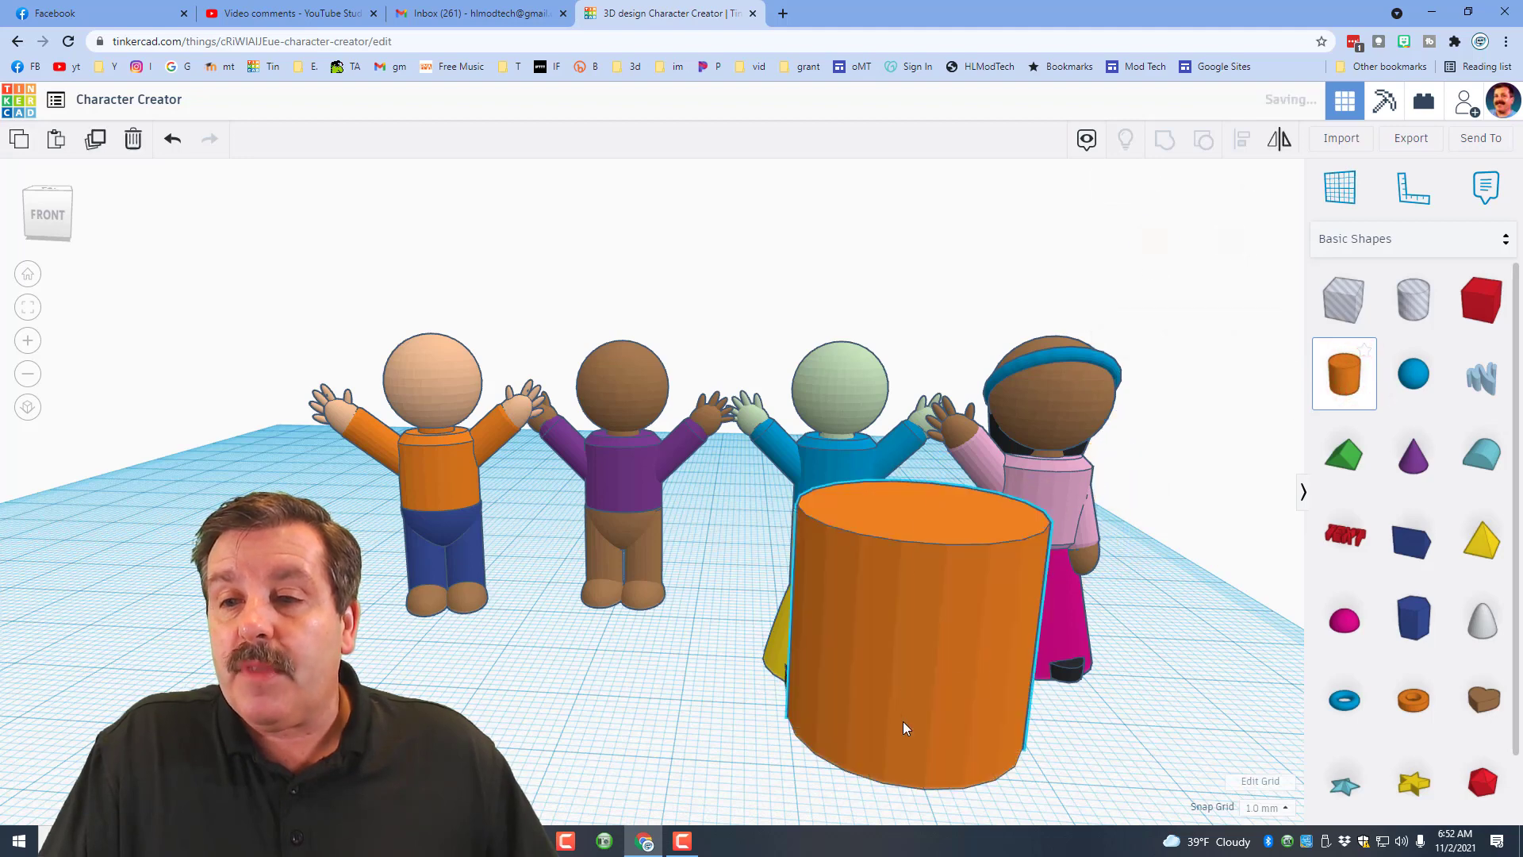
left_click_drag(919, 510, 894, 644, "shift")
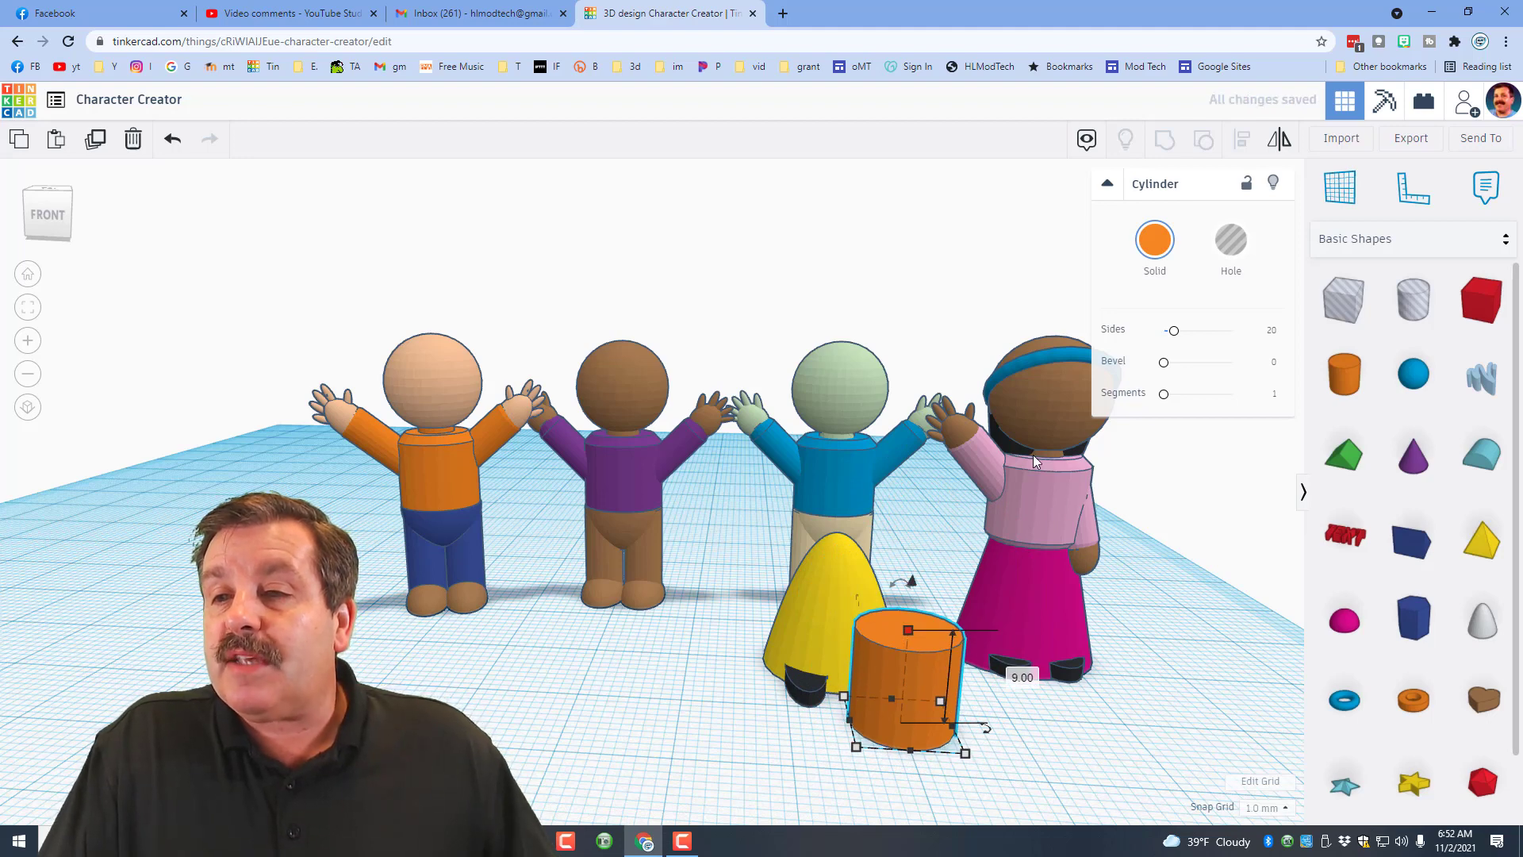
left_click(1271, 361)
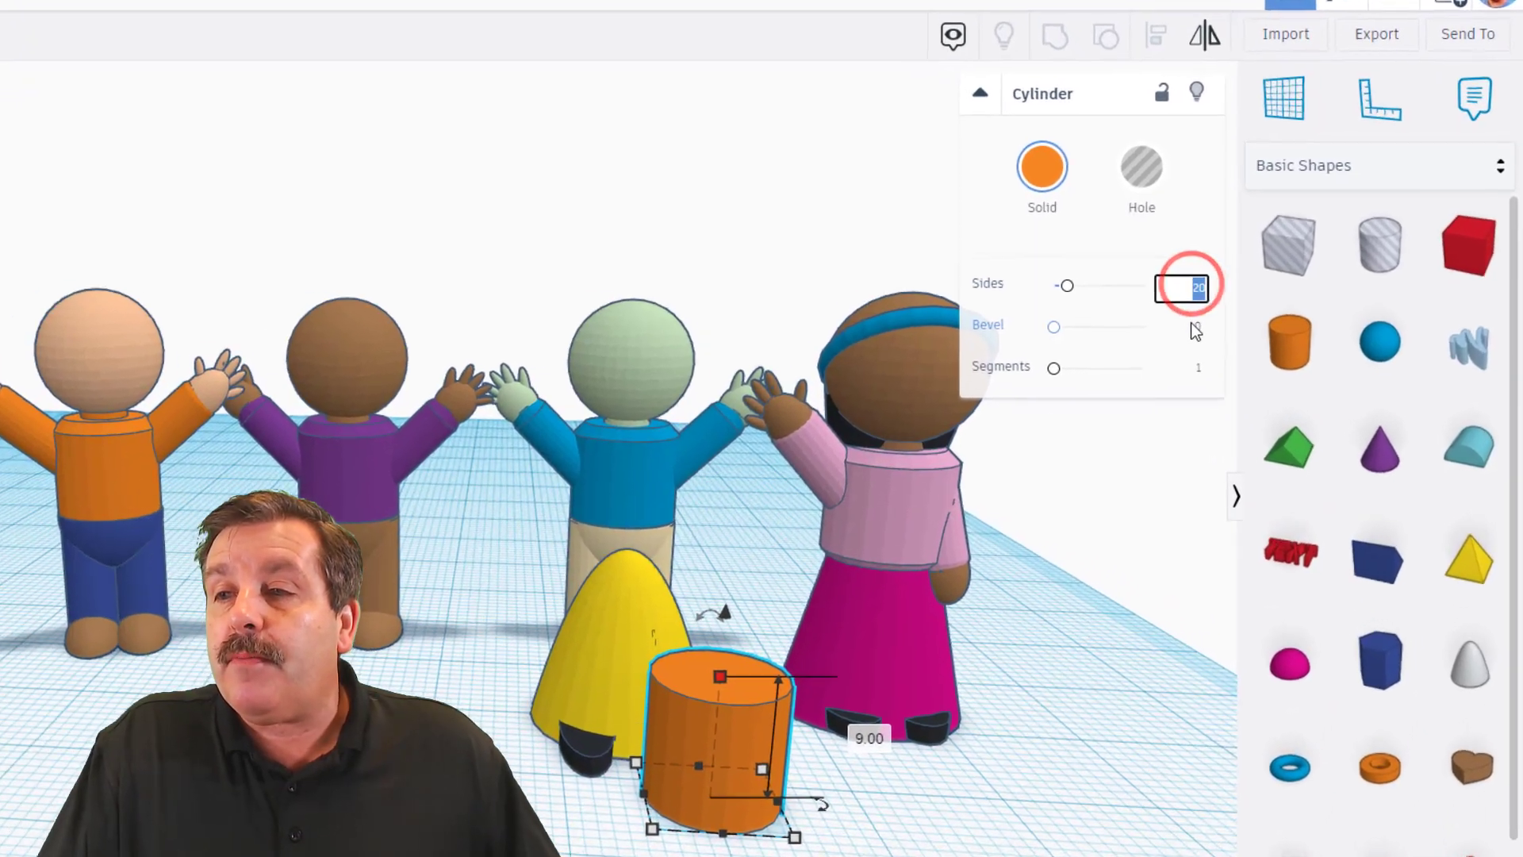
type("2")
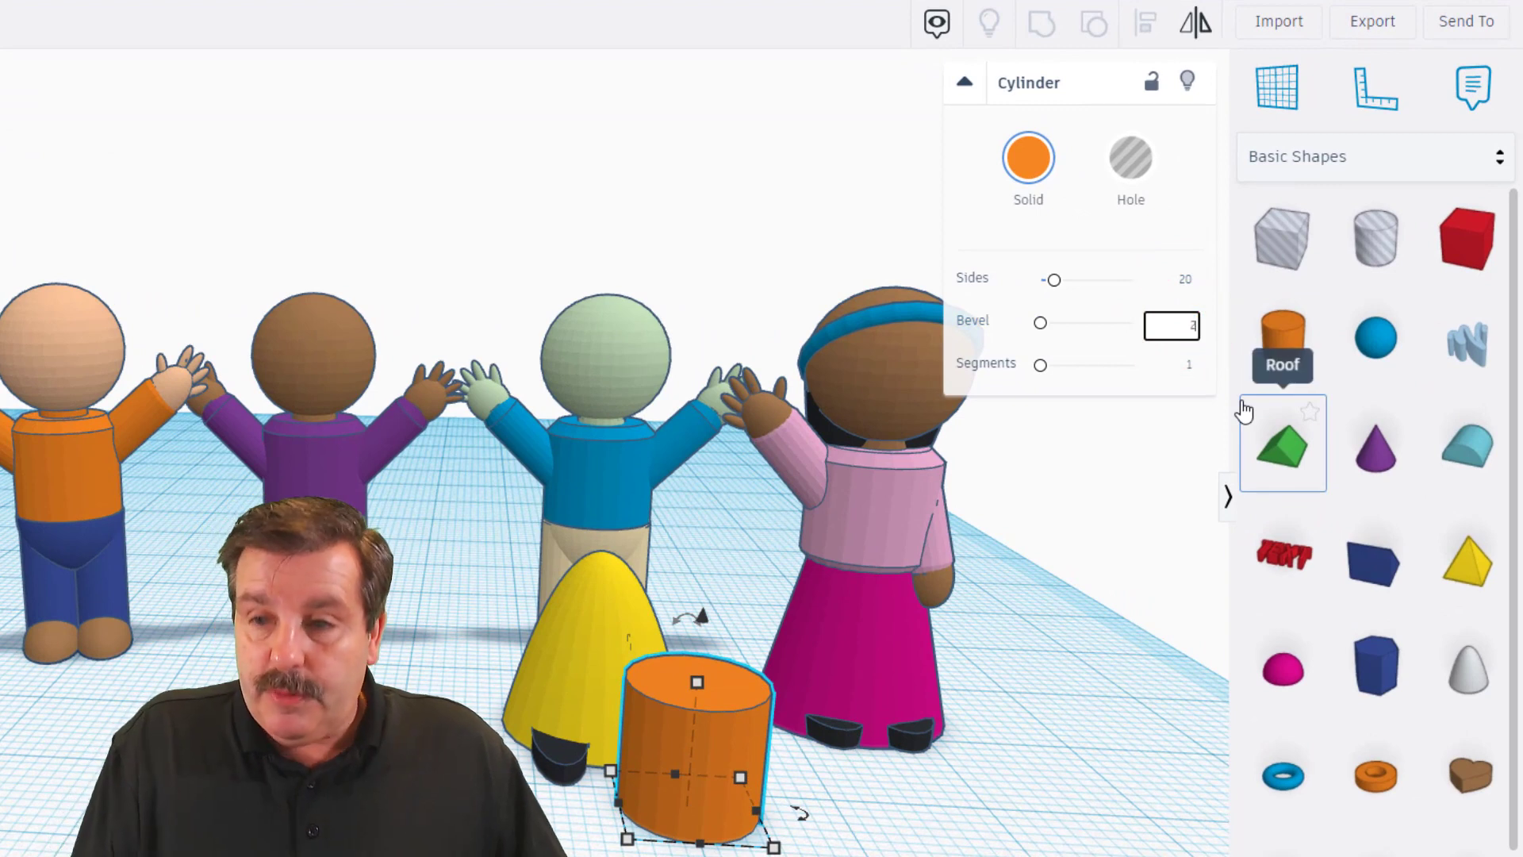
key("Return")
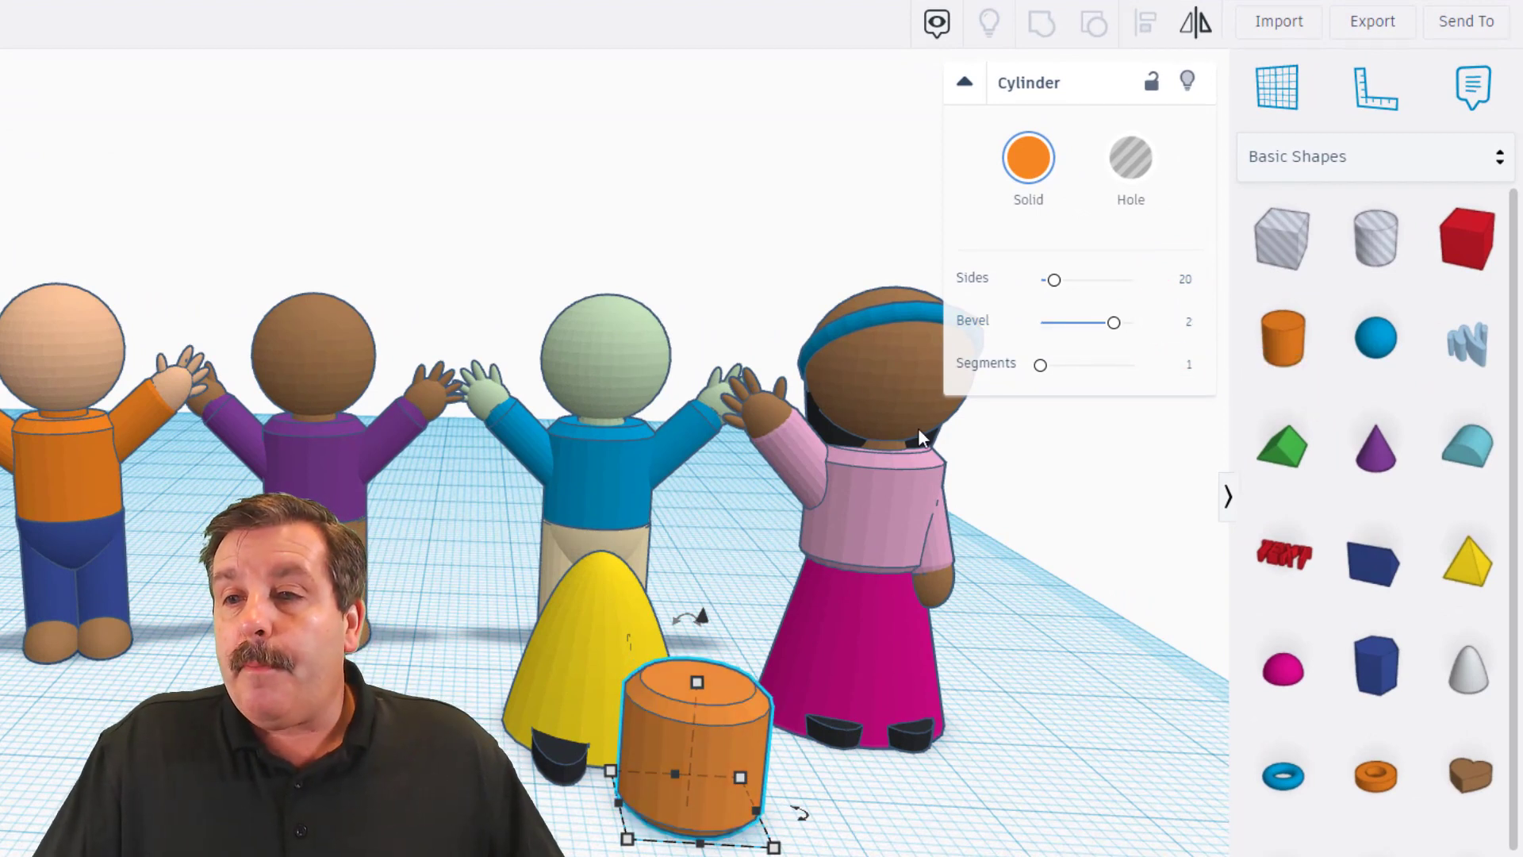
- Set the orange torso cylinder's bevel to 1.5 and move it back onto the yellow skirt
left_click(1188, 323)
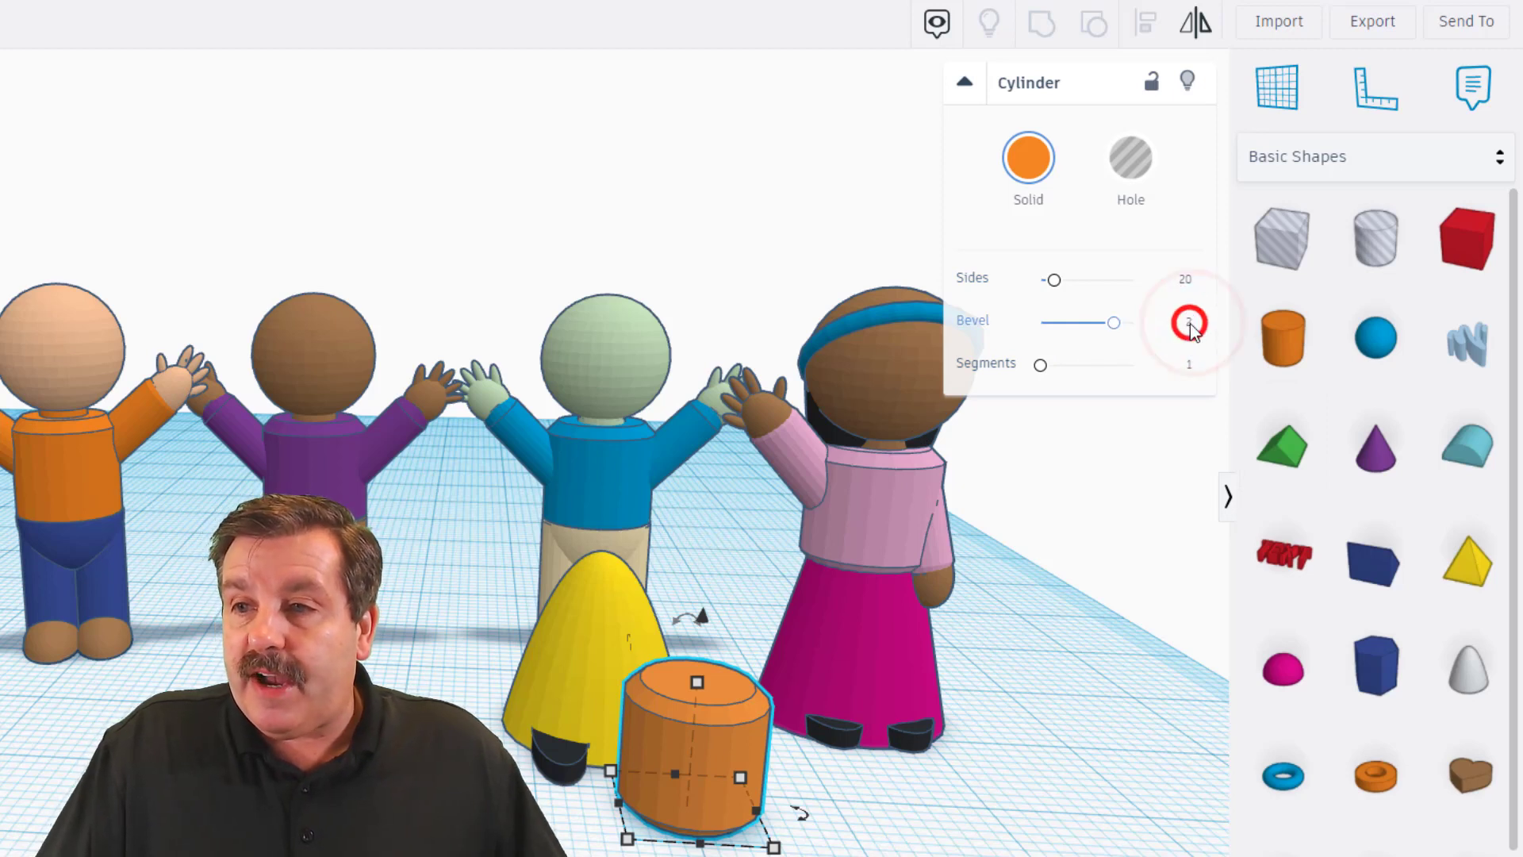
type("1.5")
key("Return")
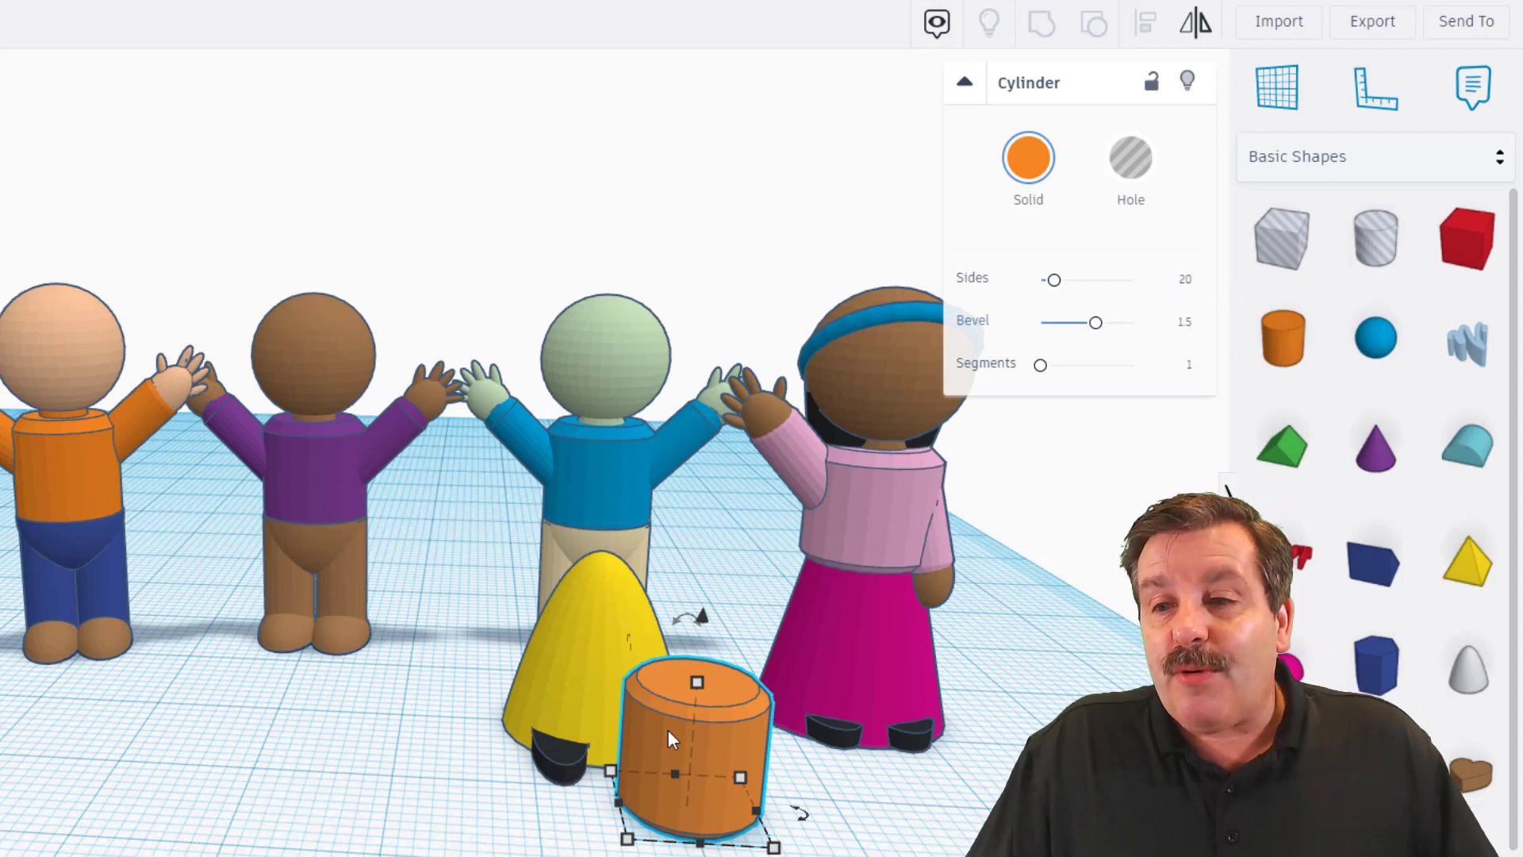
left_click_drag(663, 783, 568, 700)
- Select the two black shoes beneath the yellow skirt and group them into one shape
left_click(504, 807)
right_click_drag(528, 813, 545, 856)
mouse_move(616, 806)
left_mouse_down()
mouse_move(639, 806)
mouse_move(623, 785)
left_mouse_up()
left_click(550, 802)
left_click_drag(492, 823, 735, 848)
left_click(1083, 22)
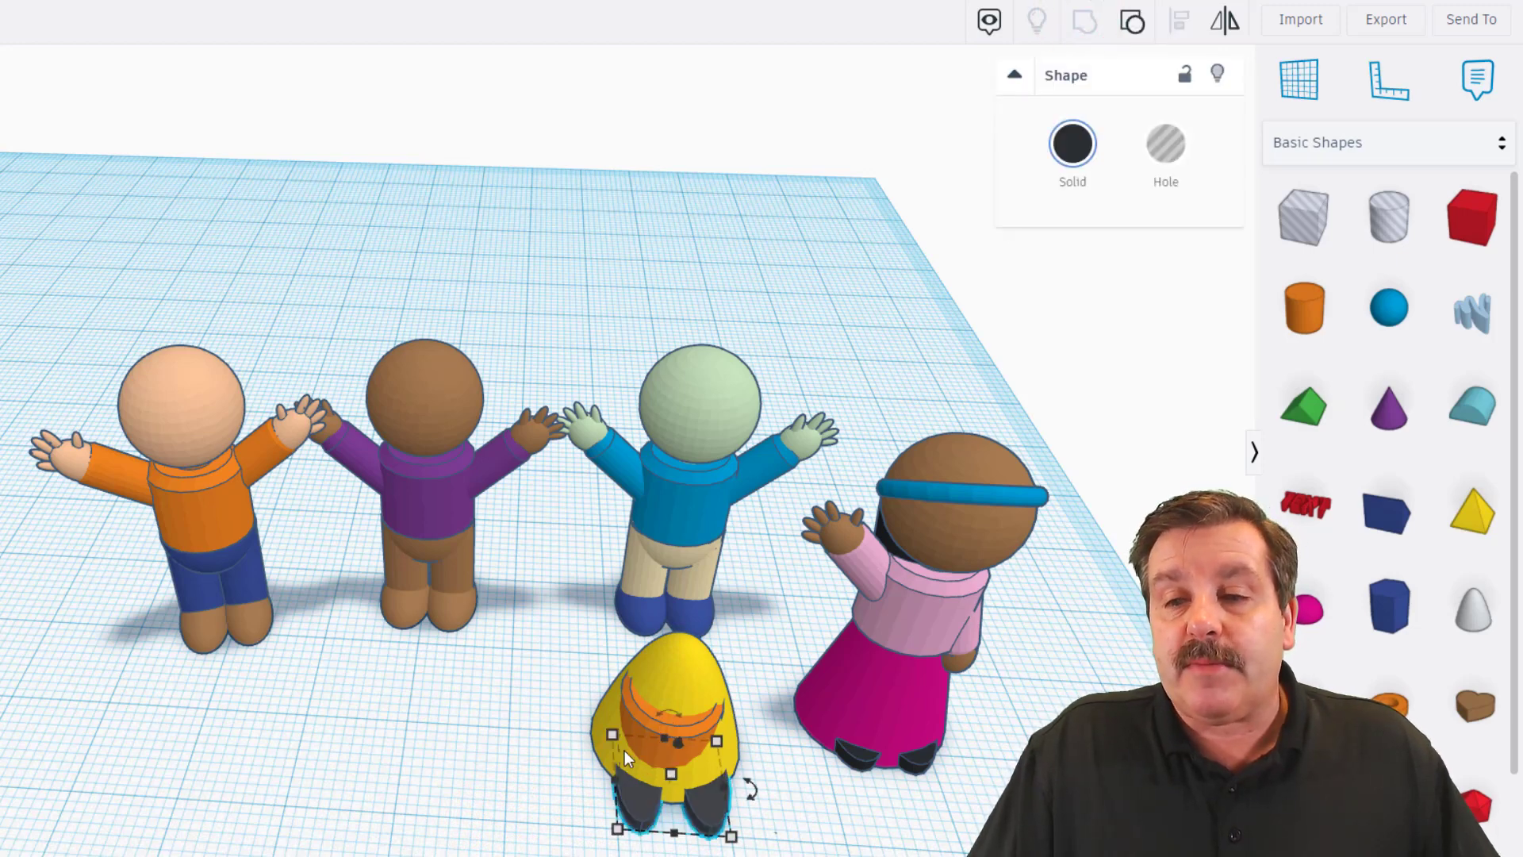
- Raise the orange torso vertically so it sits on the upper part of the yellow skirt
right_click_drag(534, 742, 643, 615)
left_click(727, 633)
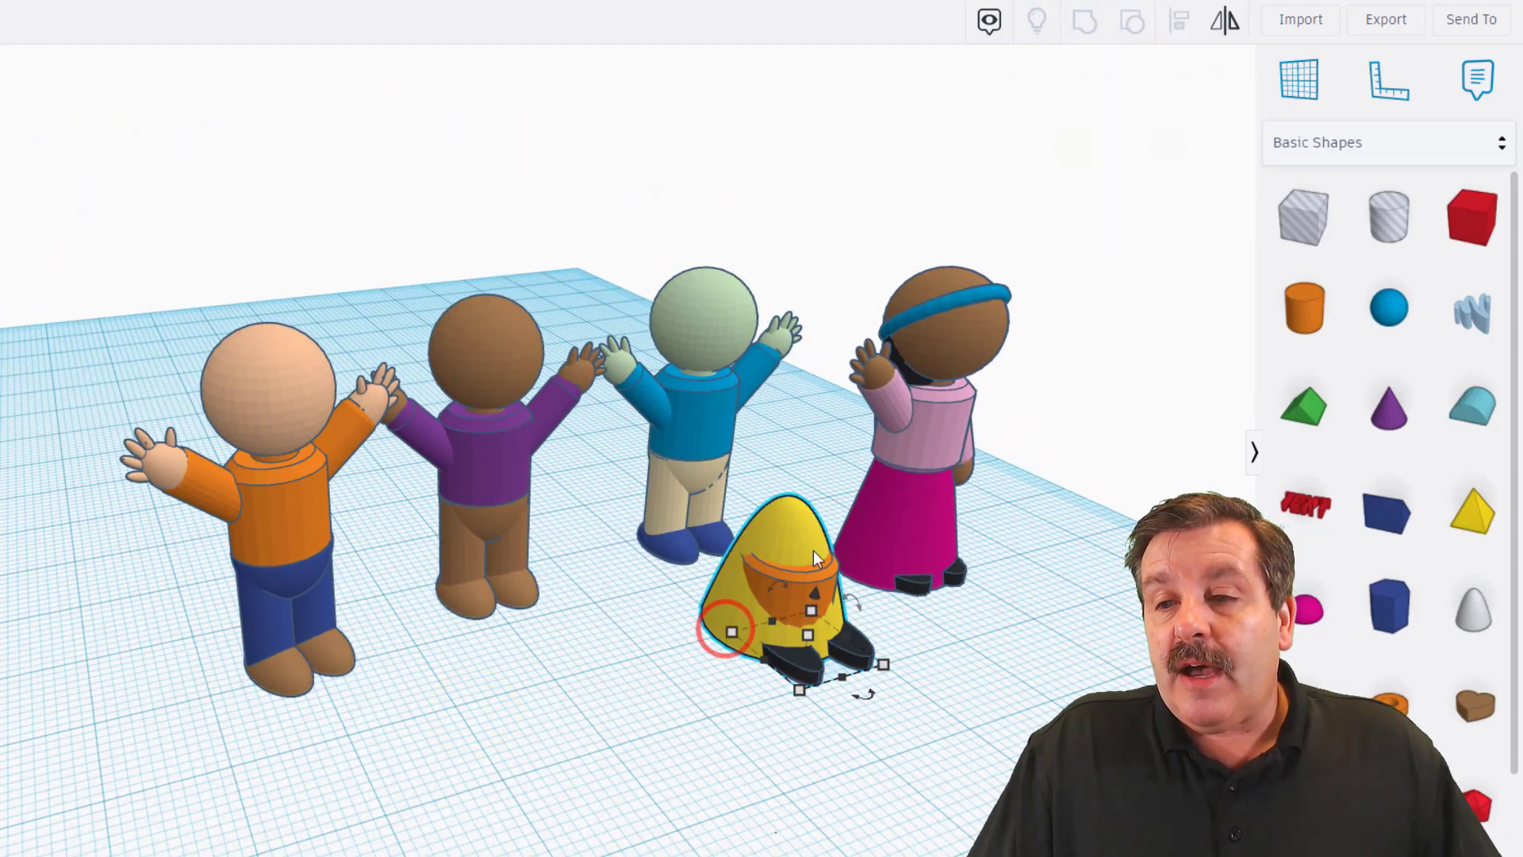
left_click(819, 583)
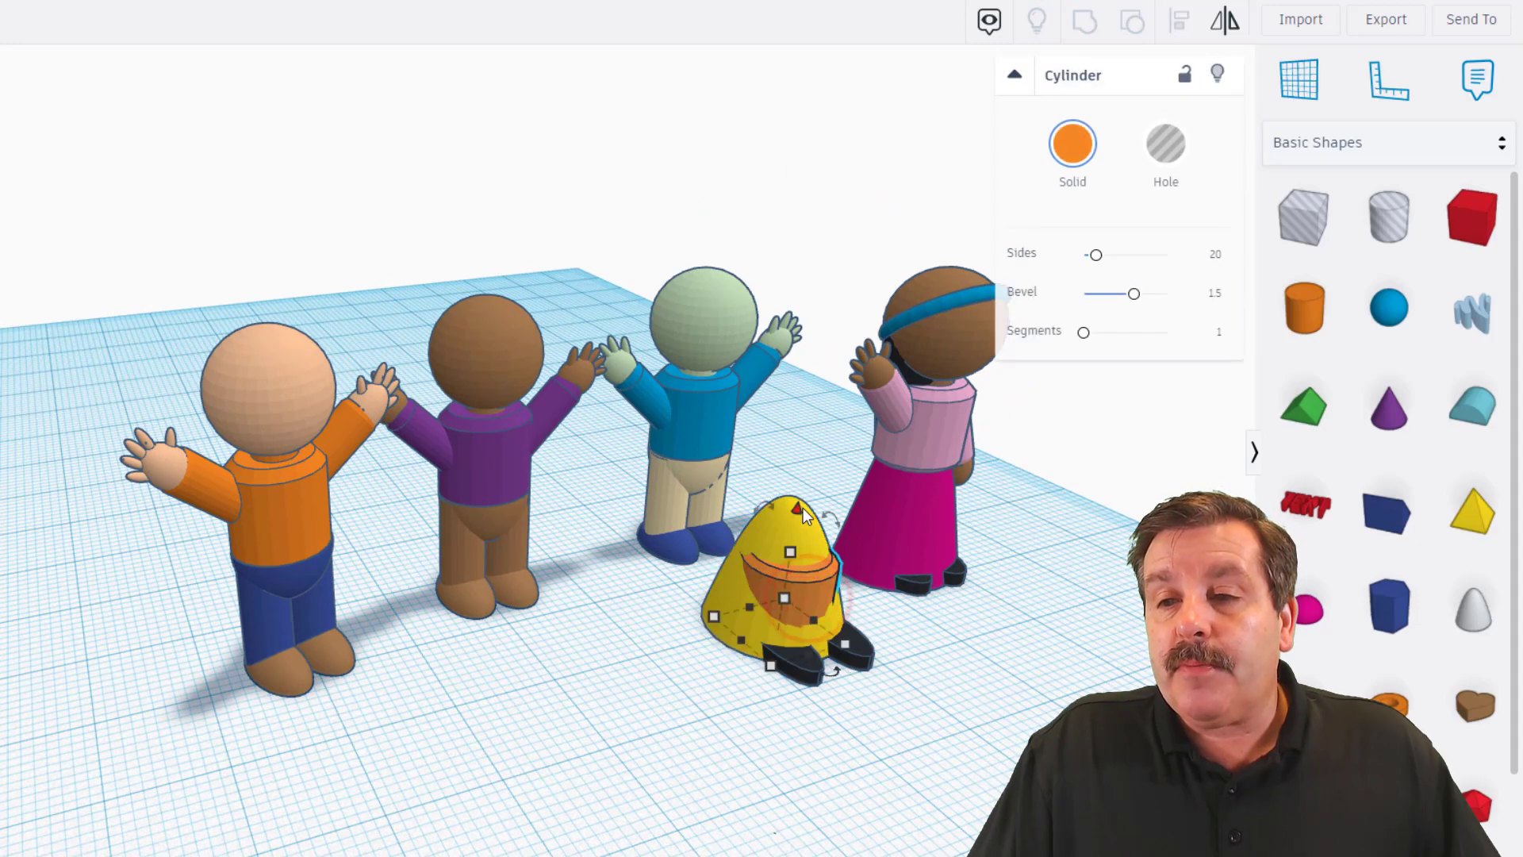
left_click_drag(799, 508, 825, 416)
- Hide all the ready-made figures and their leftover parts, leaving only the custom character in view
right_click_drag(767, 536, 365, 526)
left_click_drag(22, 206, 902, 517)
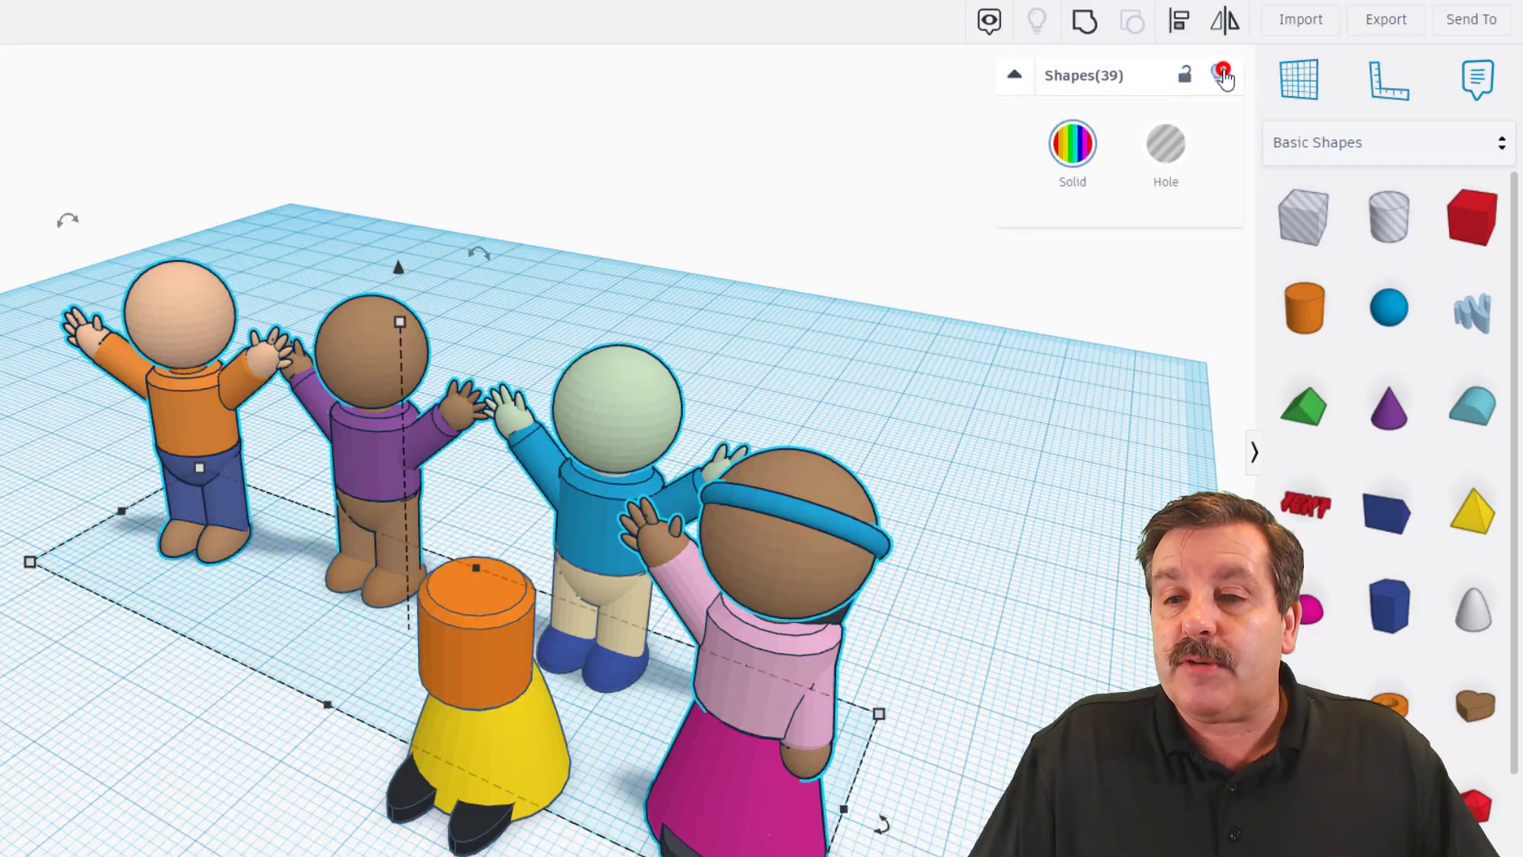
left_click(1216, 71)
right_click_drag(635, 584, 436, 564)
left_click_drag(475, 438, 282, 662)
left_click(1222, 68)
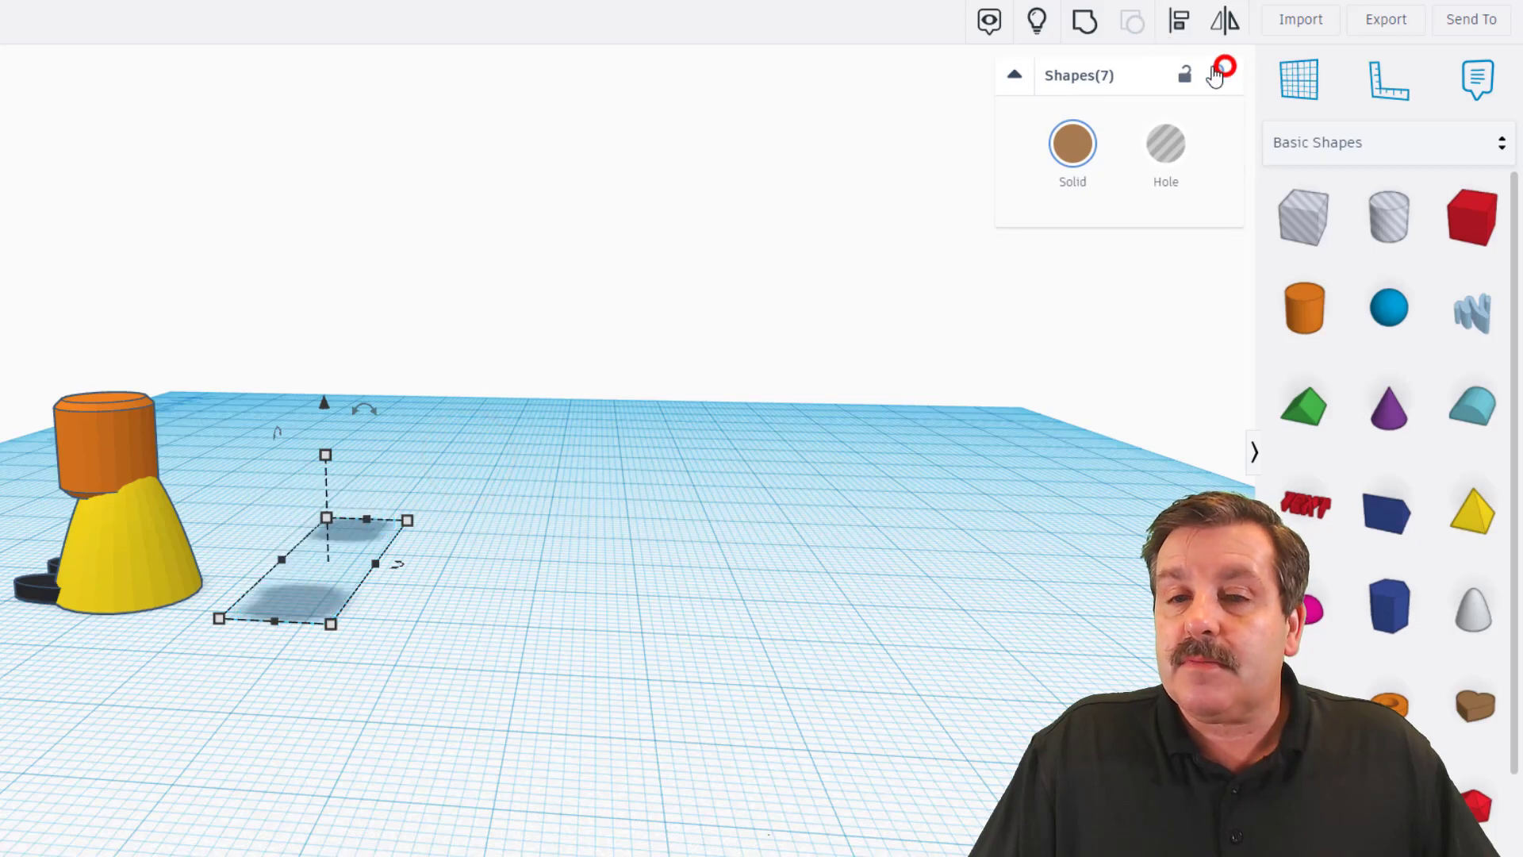
right_click_drag(117, 491, 473, 389)
- Align the torso and the grouped shoes to the centre of the yellow skirt from side to side
left_click_drag(476, 352, 884, 754)
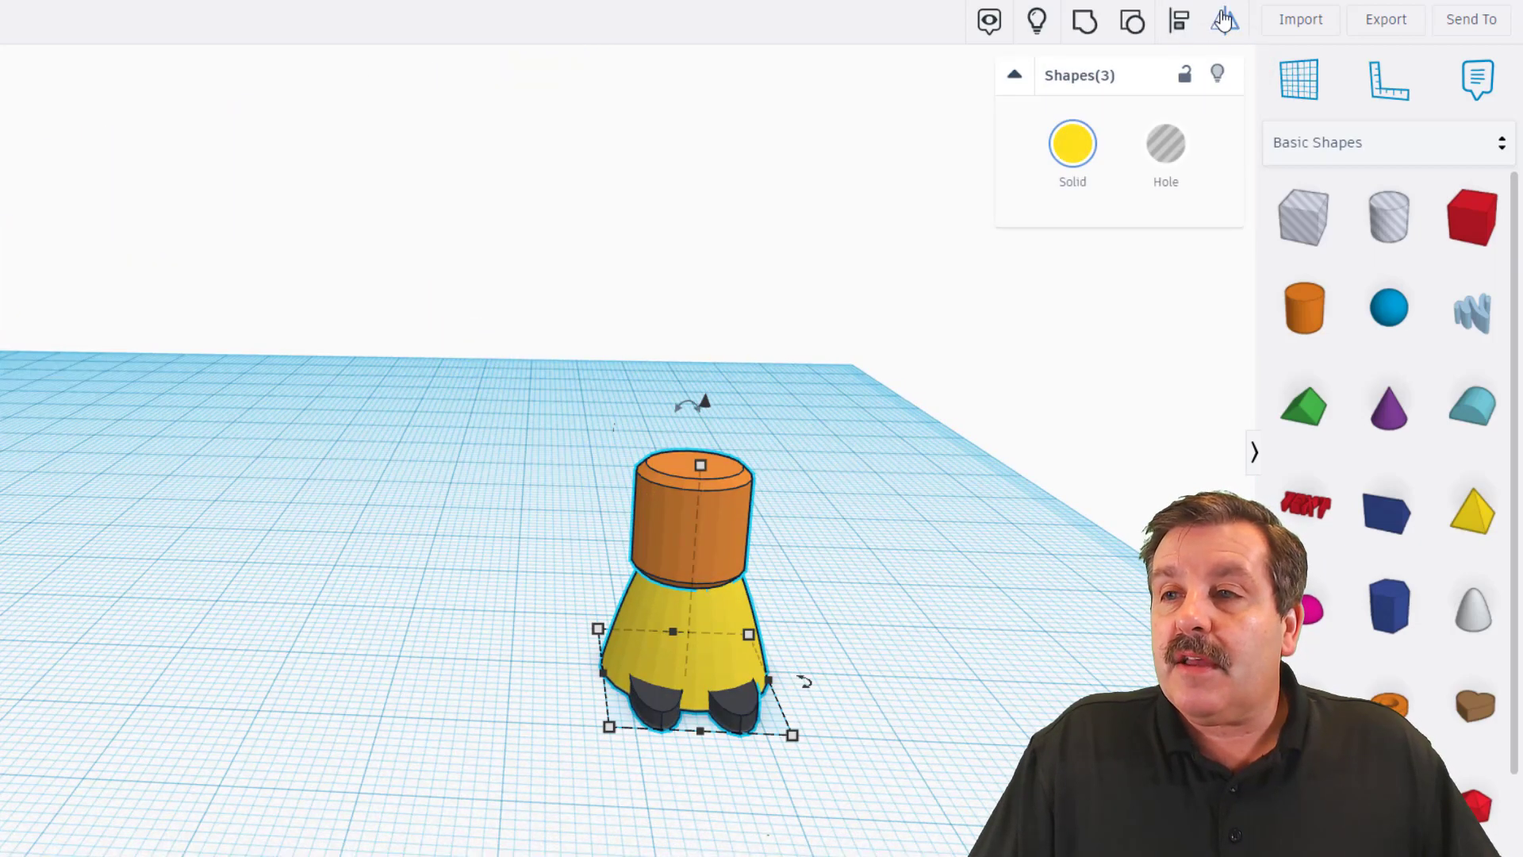
left_click(1174, 23)
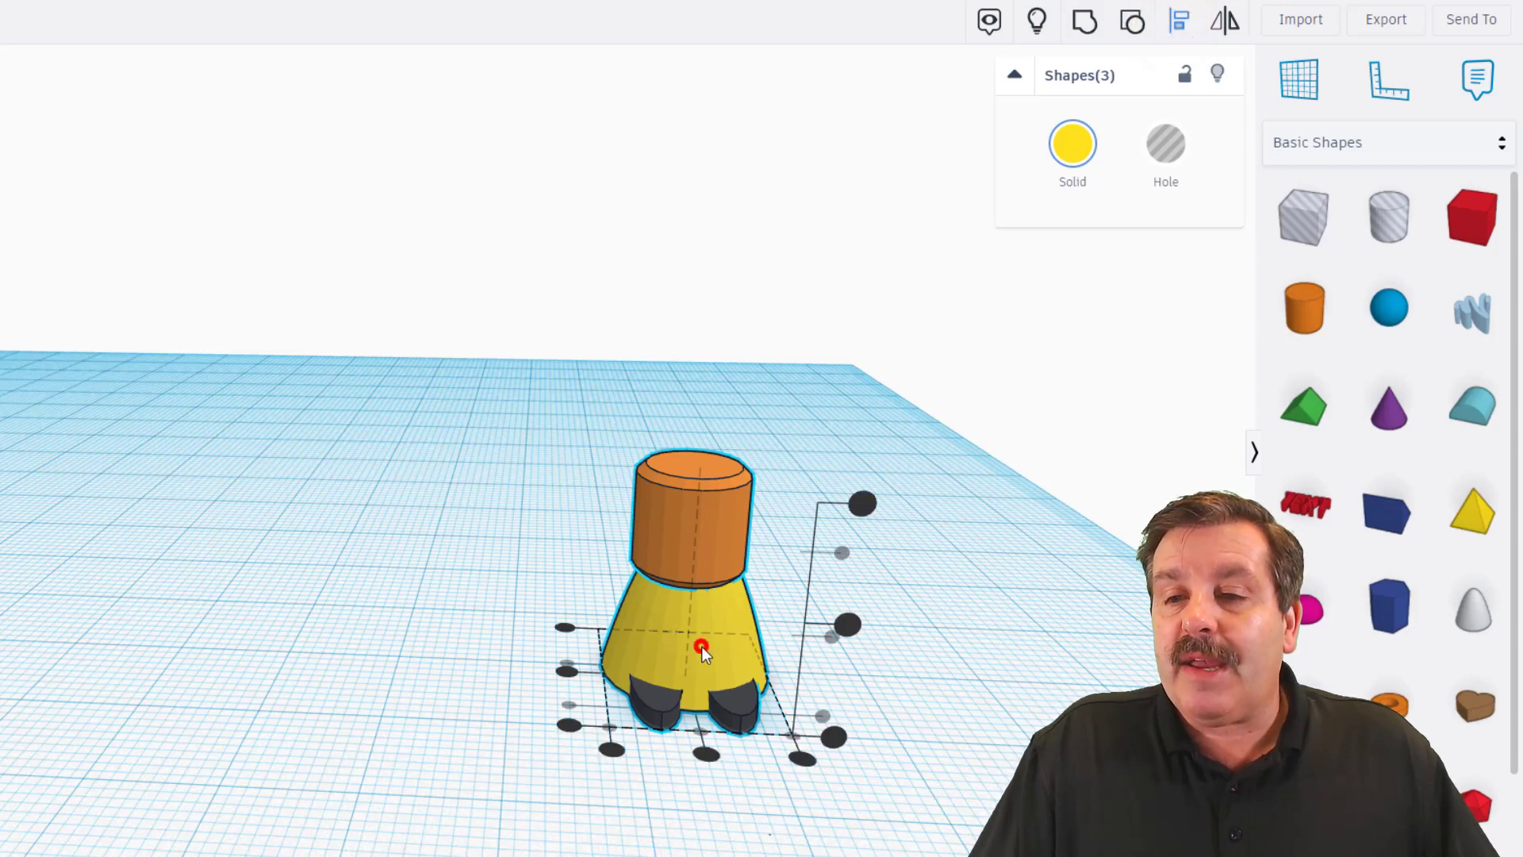
left_click(701, 646)
left_click(697, 730)
left_click(476, 643)
- Centre the orange torso on the yellow skirt from front to back with the Align tool
left_click_drag(528, 465, 688, 587)
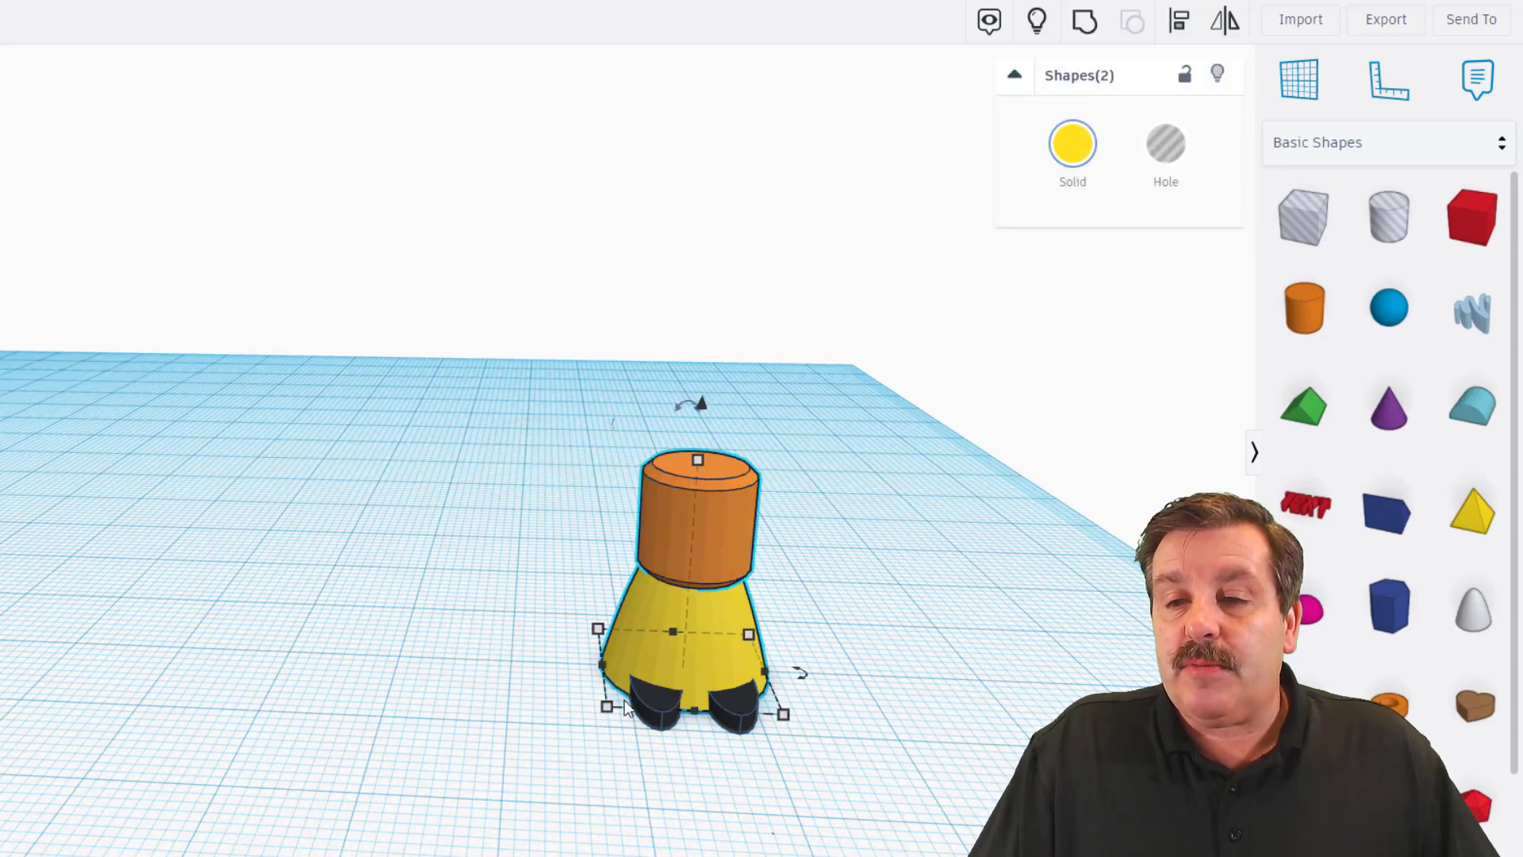
left_click(1190, 33)
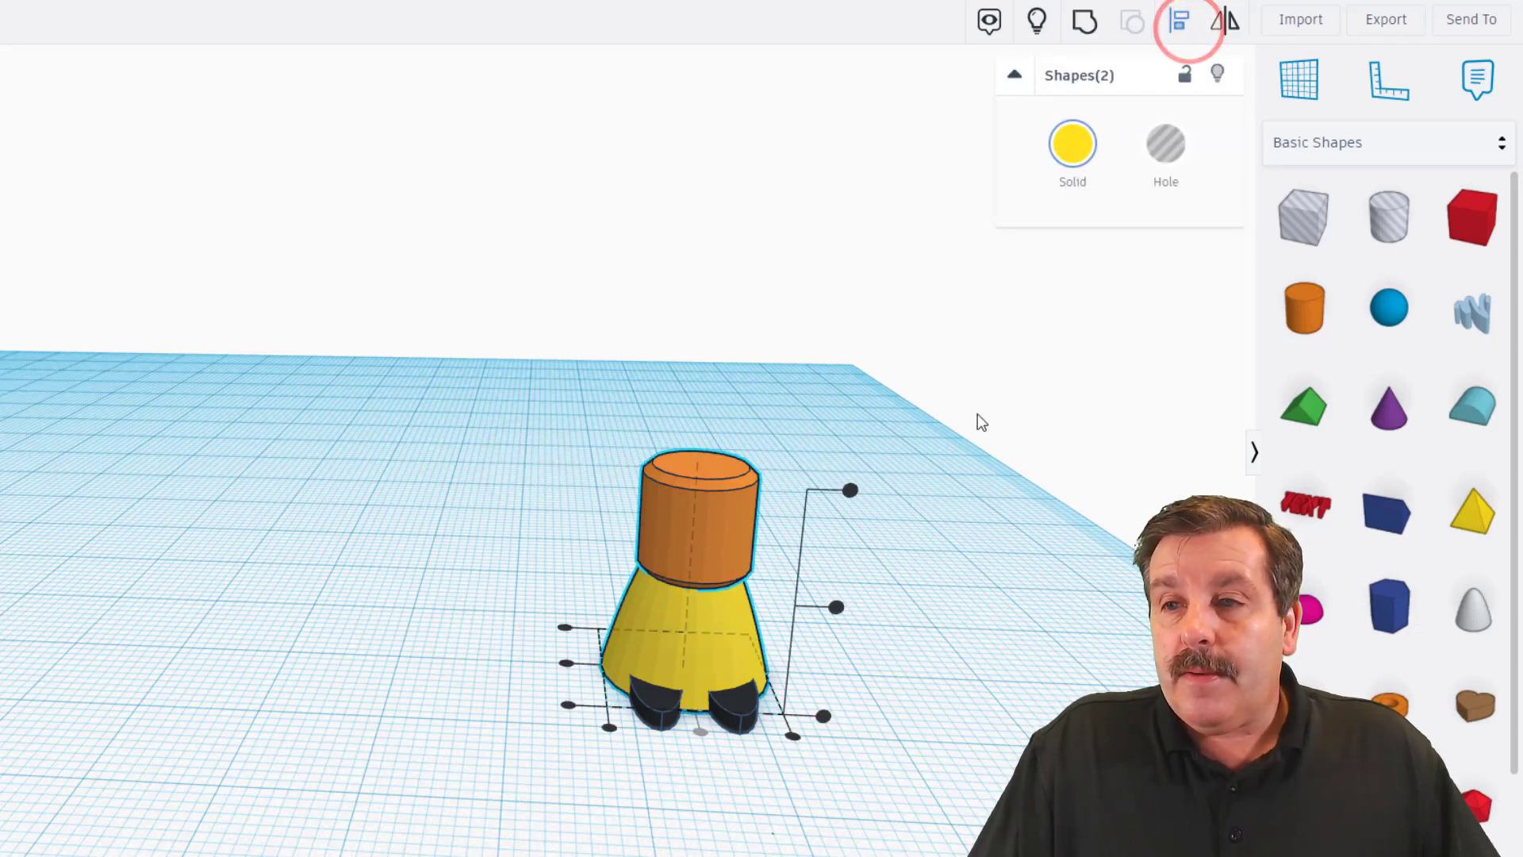
left_click(568, 665)
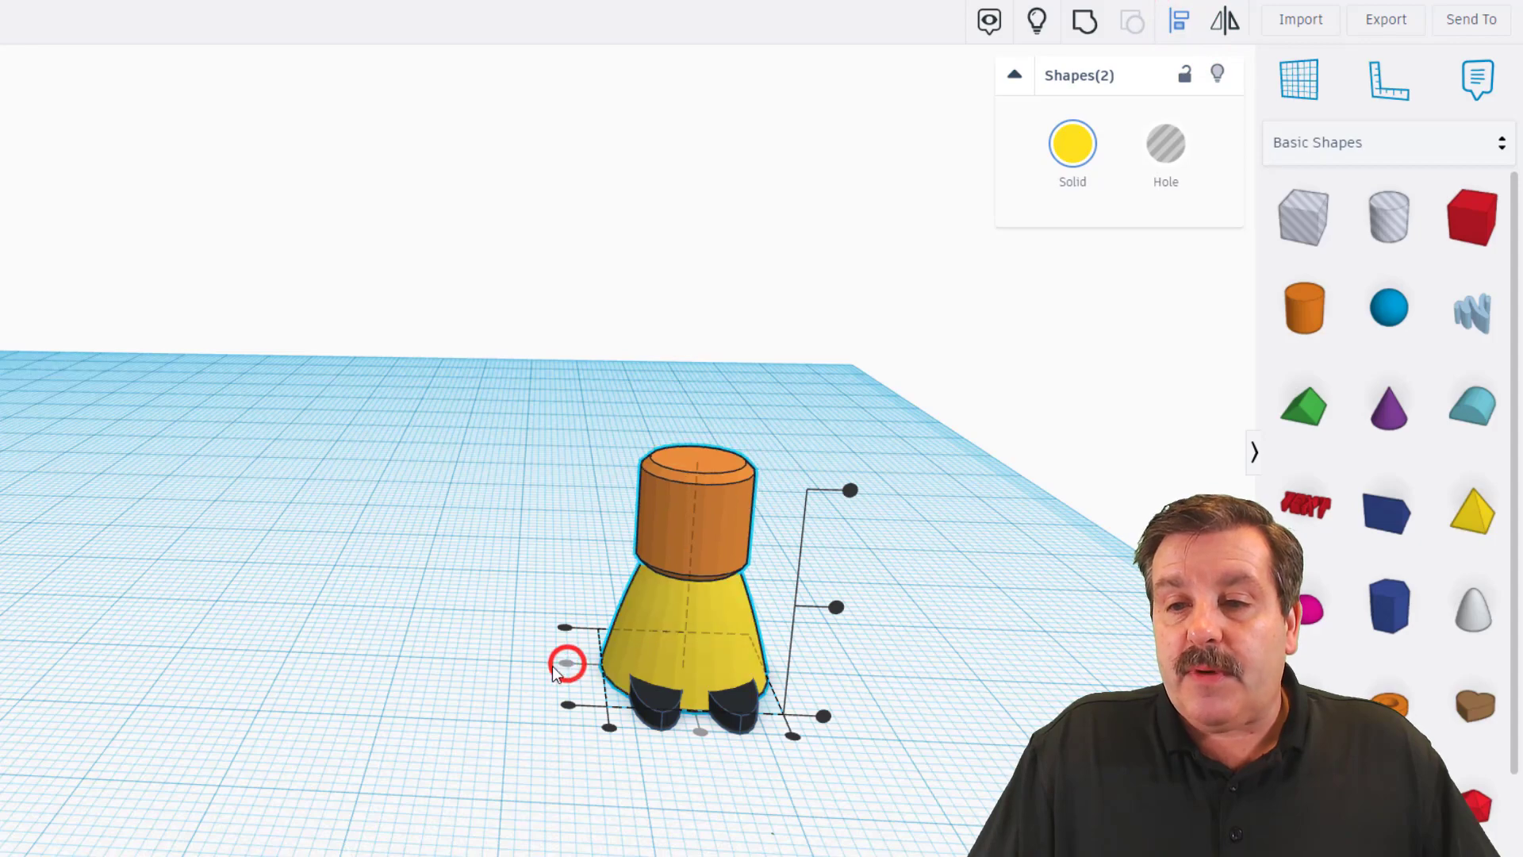
left_click(510, 636)
- Show all the hidden ready-made figures again to compare them with the custom character
mouse_move(60, 577)
right_mouse_down()
mouse_move(333, 591)
mouse_move(285, 559)
mouse_move(66, 535)
mouse_move(31, 571)
right_mouse_up()
left_click(1038, 24)
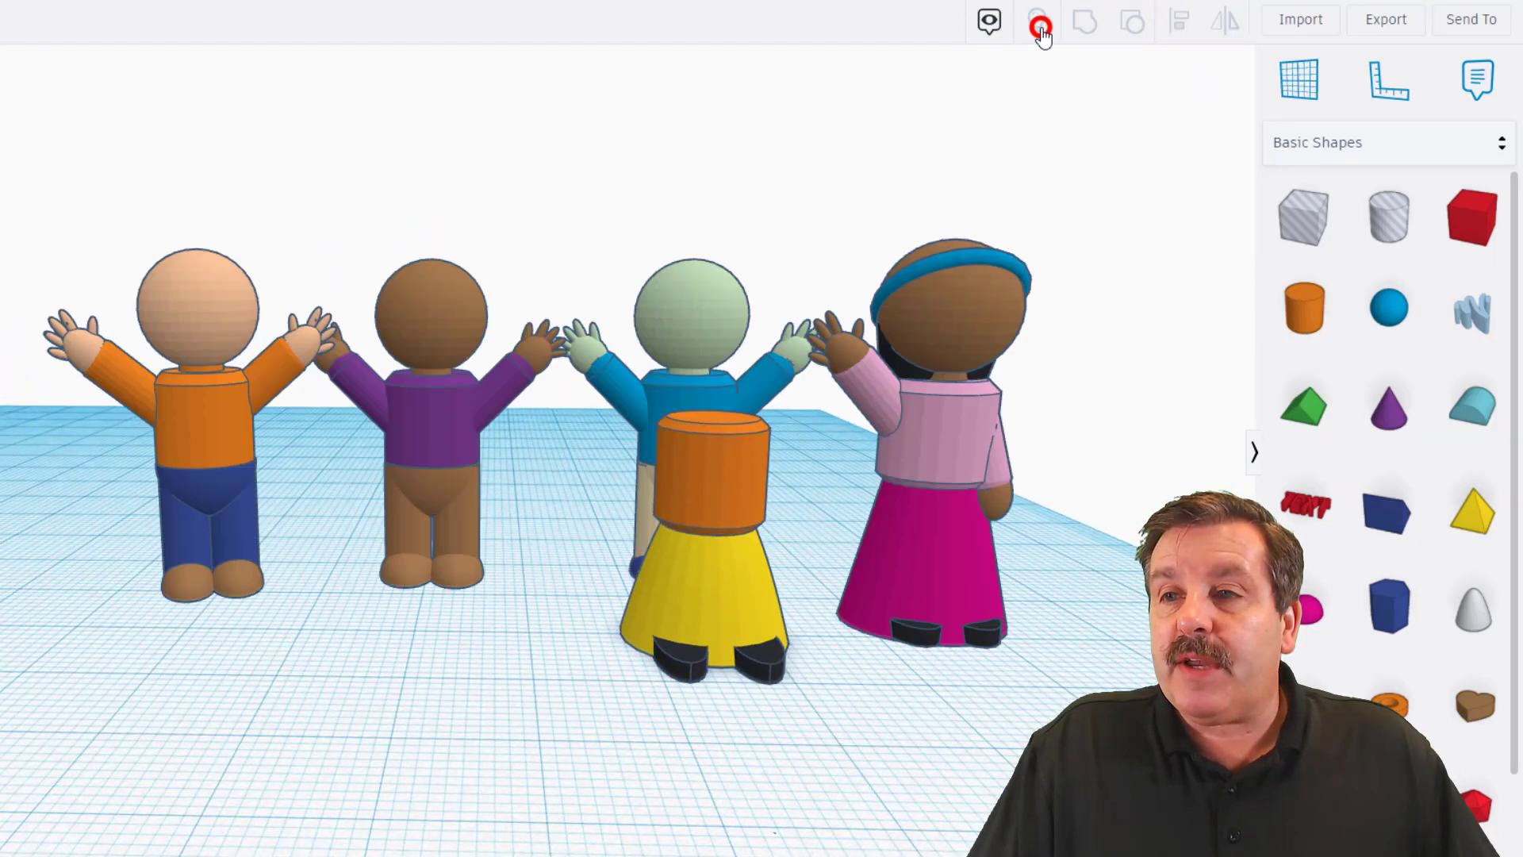
right_click_drag(706, 496, 592, 515)
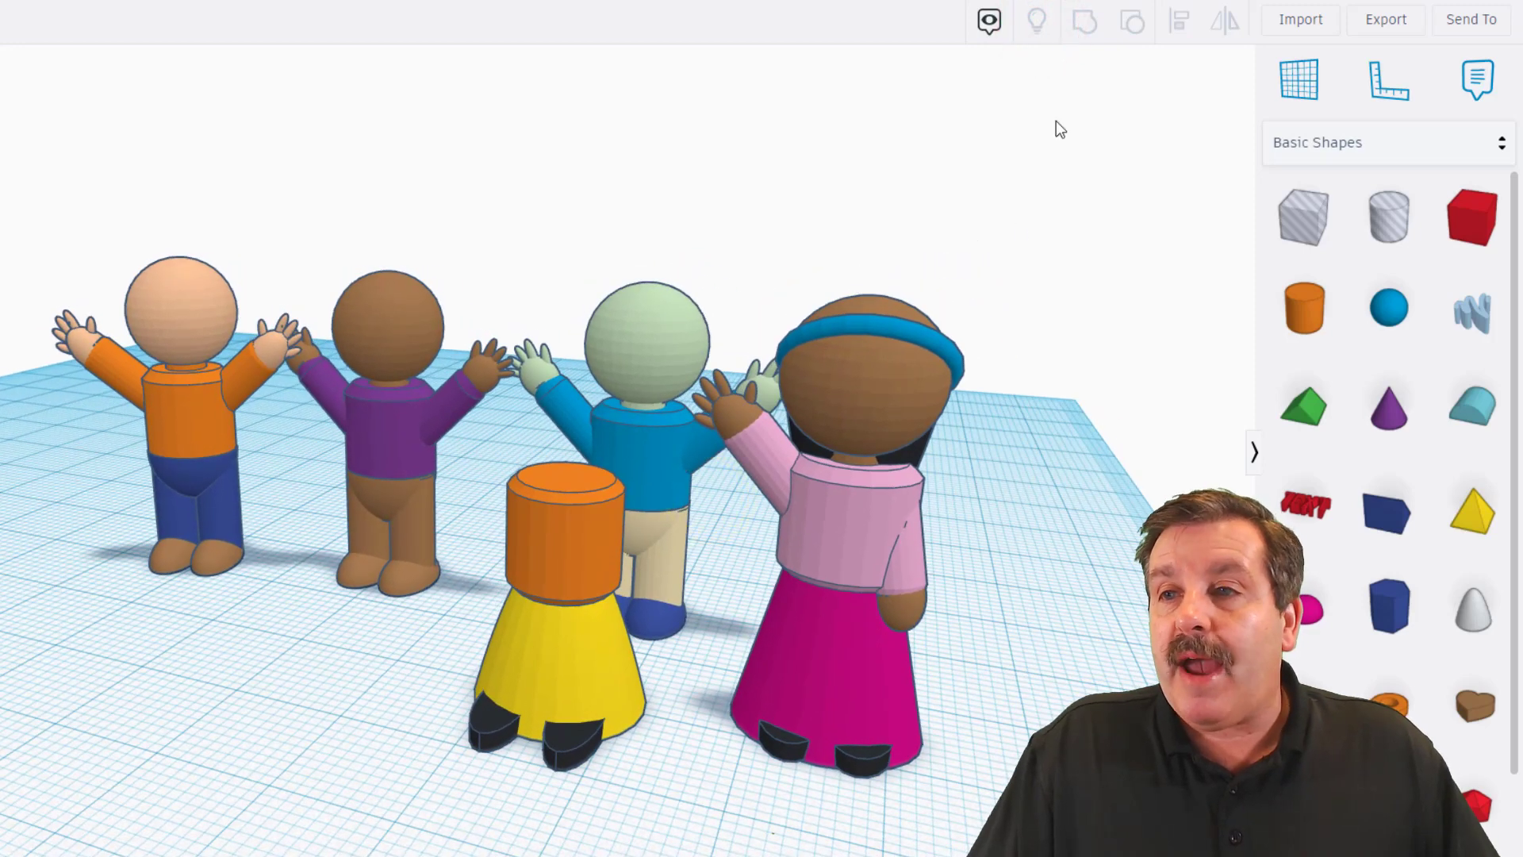
- Raise the orange torso another 3 mm
left_click(618, 568)
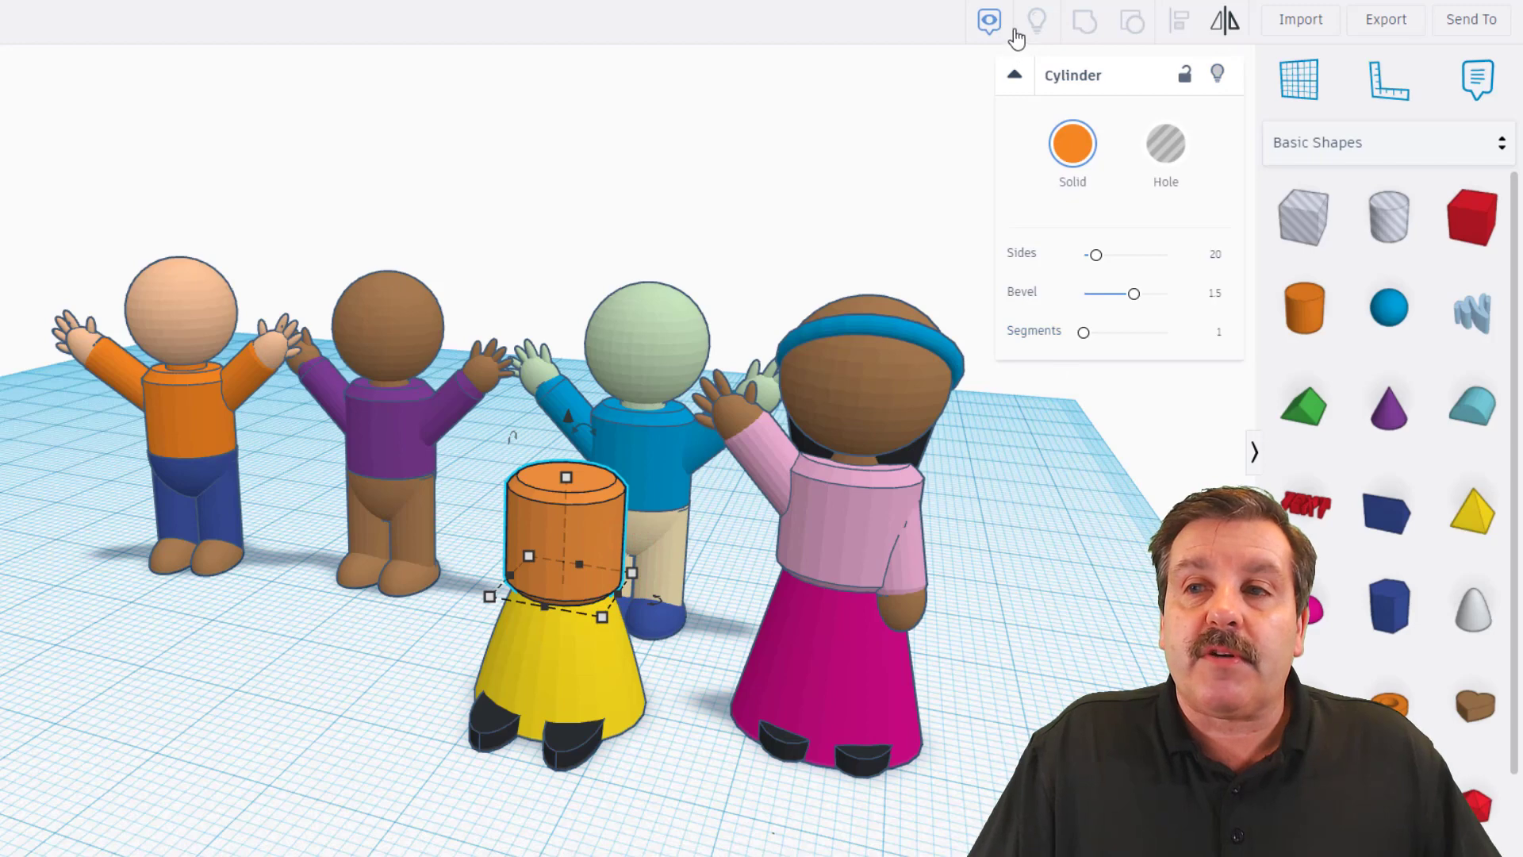
right_click_drag(433, 633, 585, 543)
right_click_drag(980, 454, 975, 440)
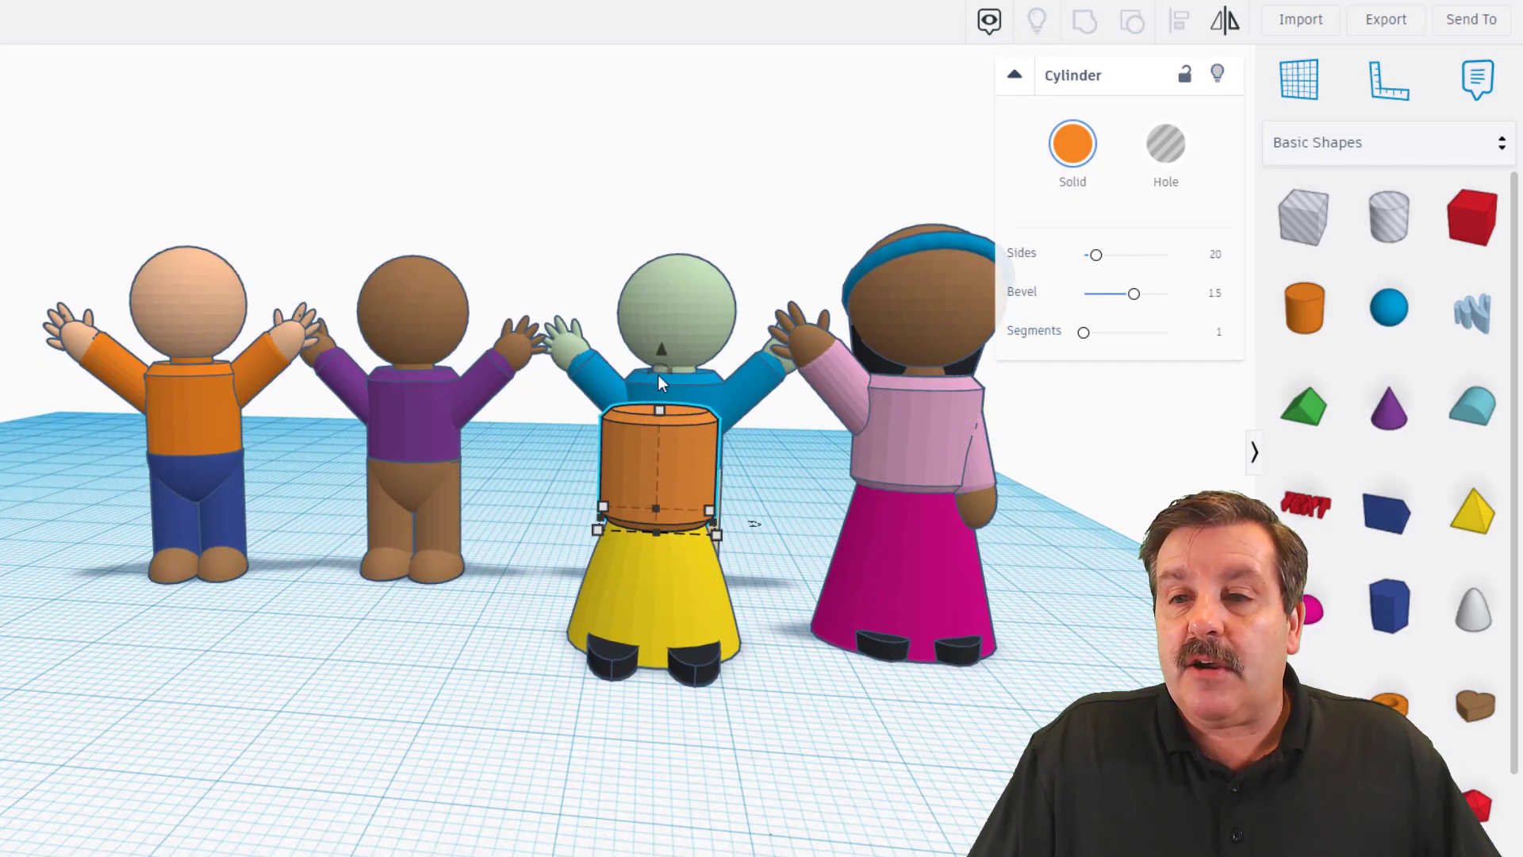
left_click_drag(663, 349, 669, 322)
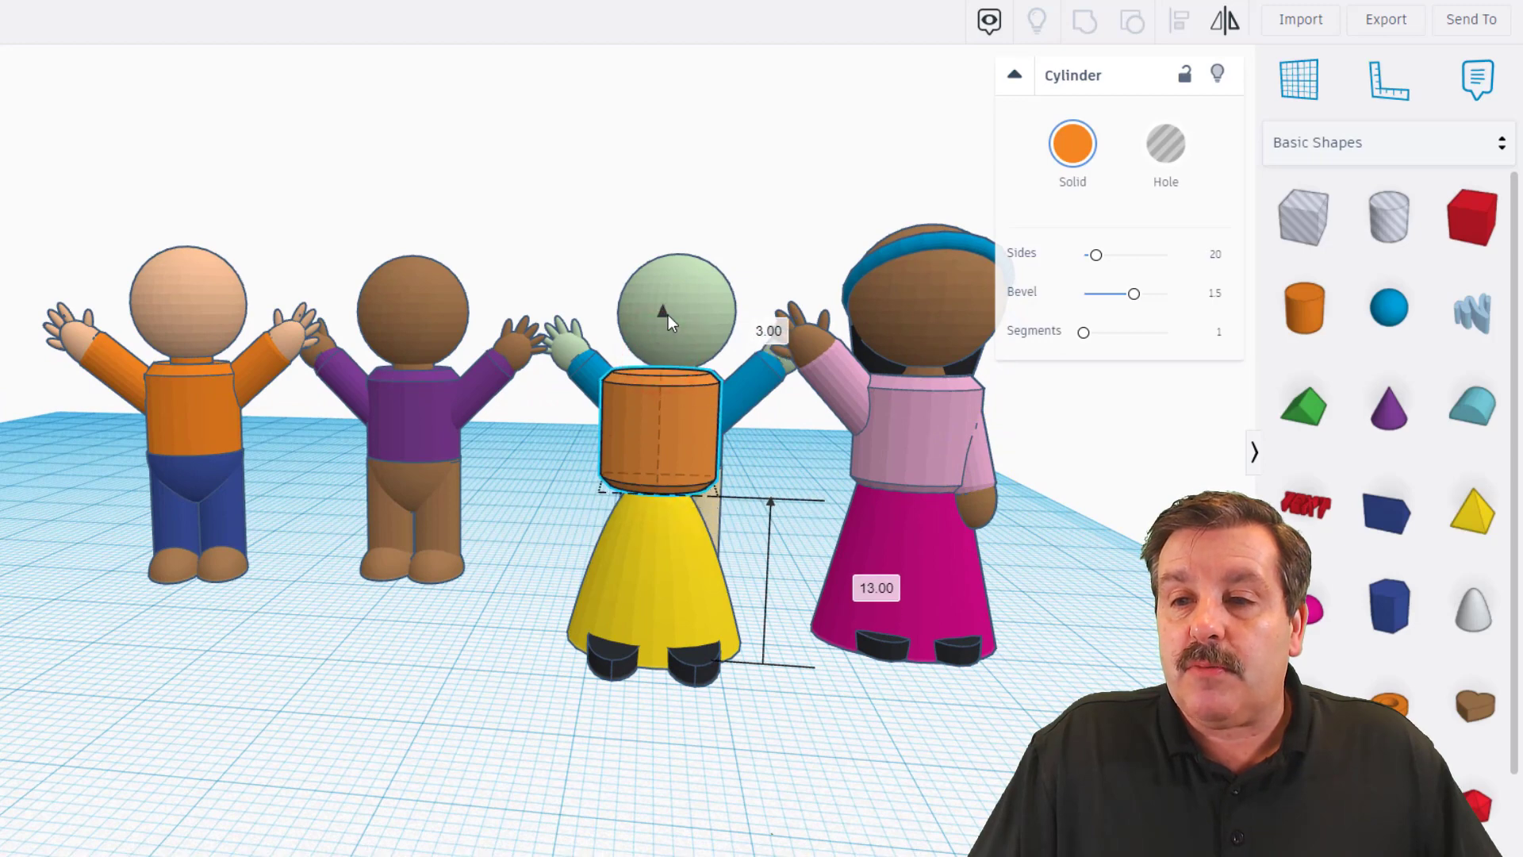
- Stretch the yellow skirt to 17 mm high and set its base to 16 mm wide and 16 mm deep
left_click(665, 496)
left_click_drag(659, 472, 659, 435)
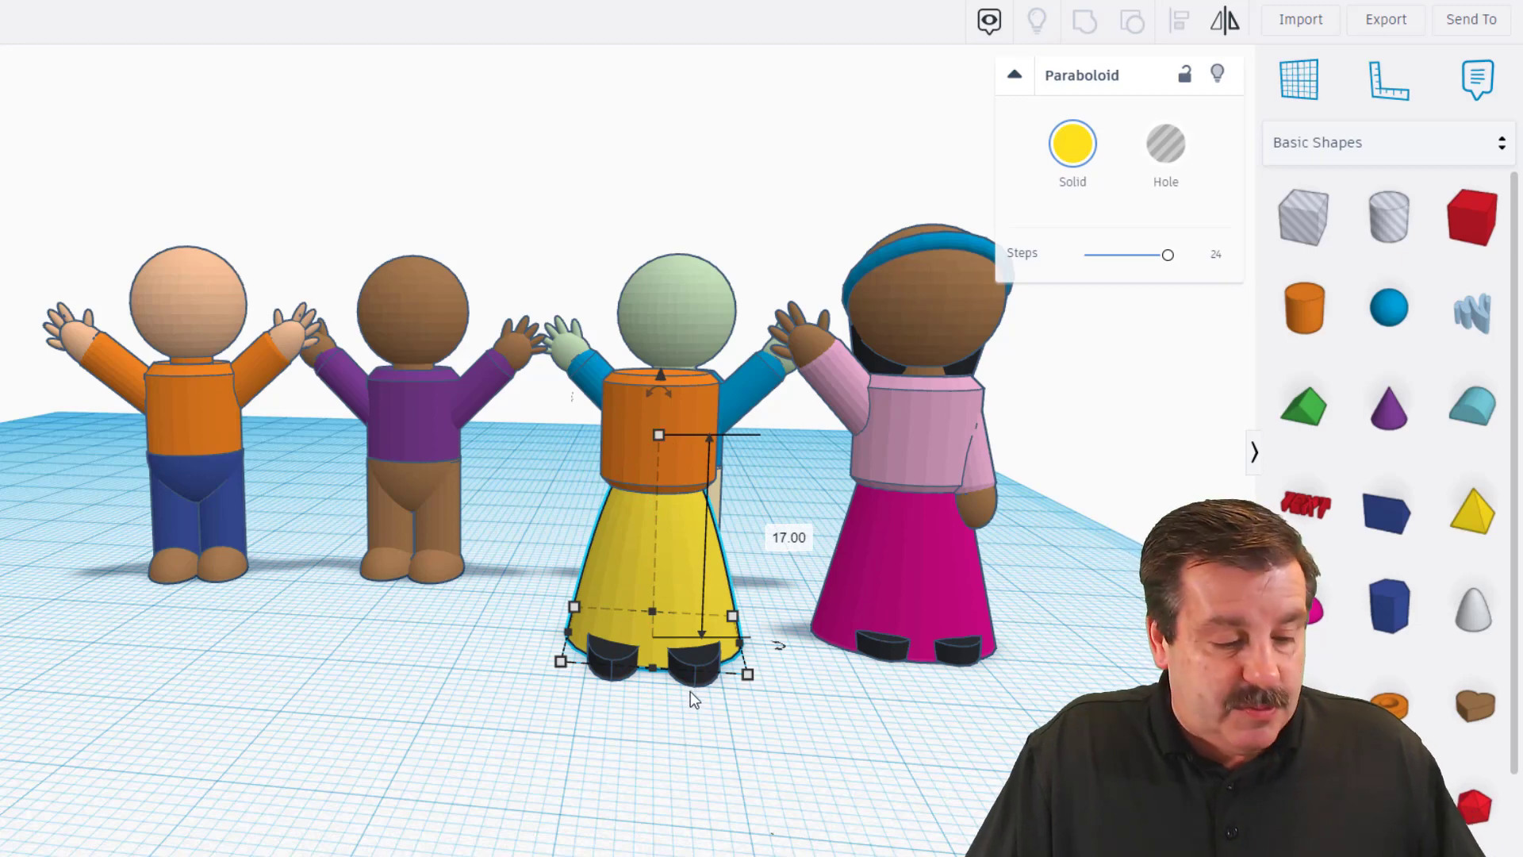
left_click(748, 674)
left_click(670, 728)
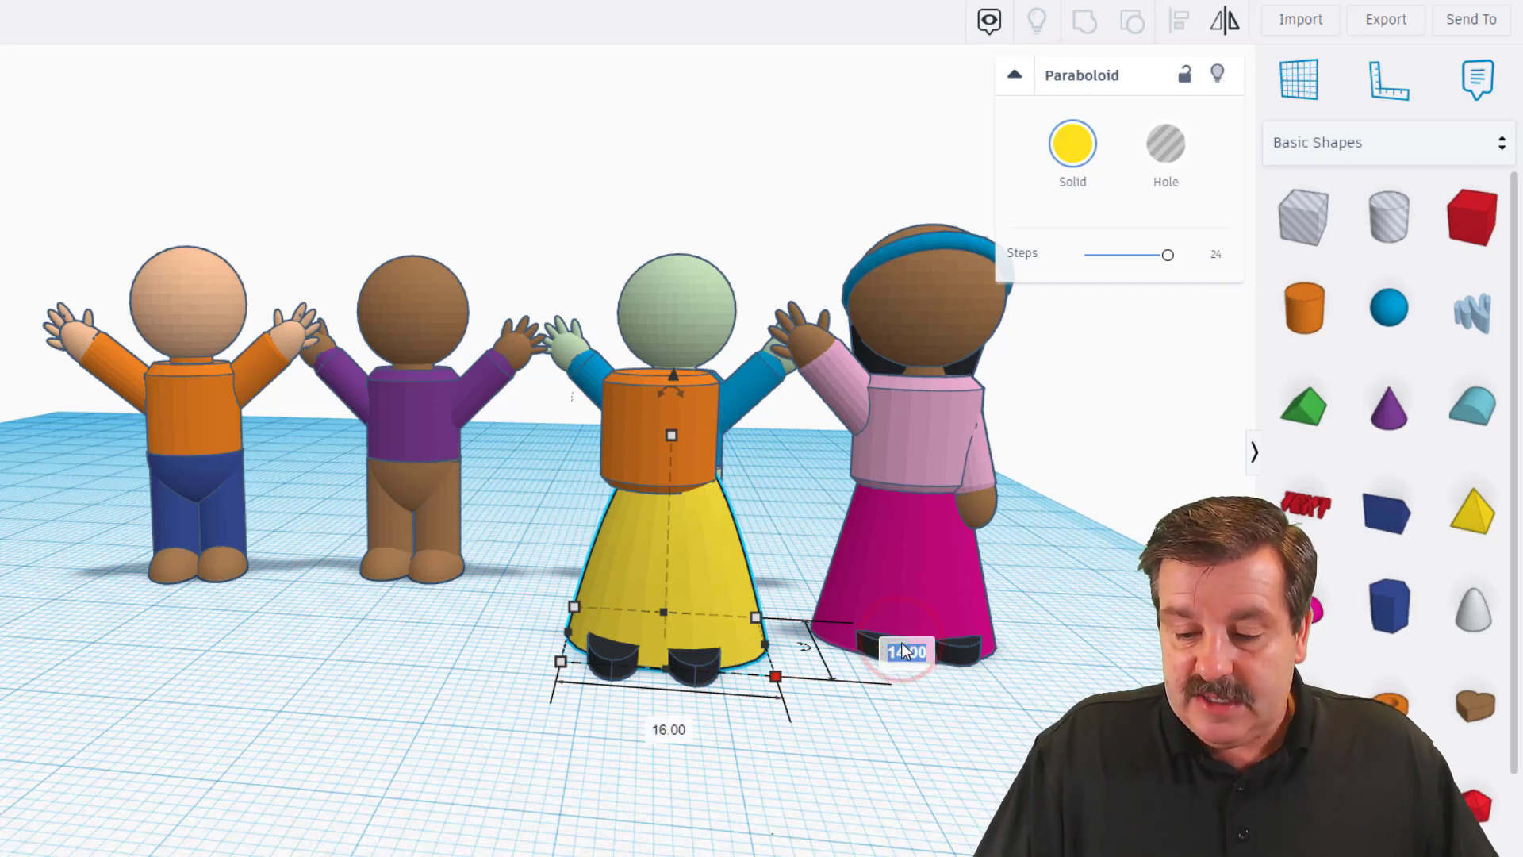
type("16")
key("Return")
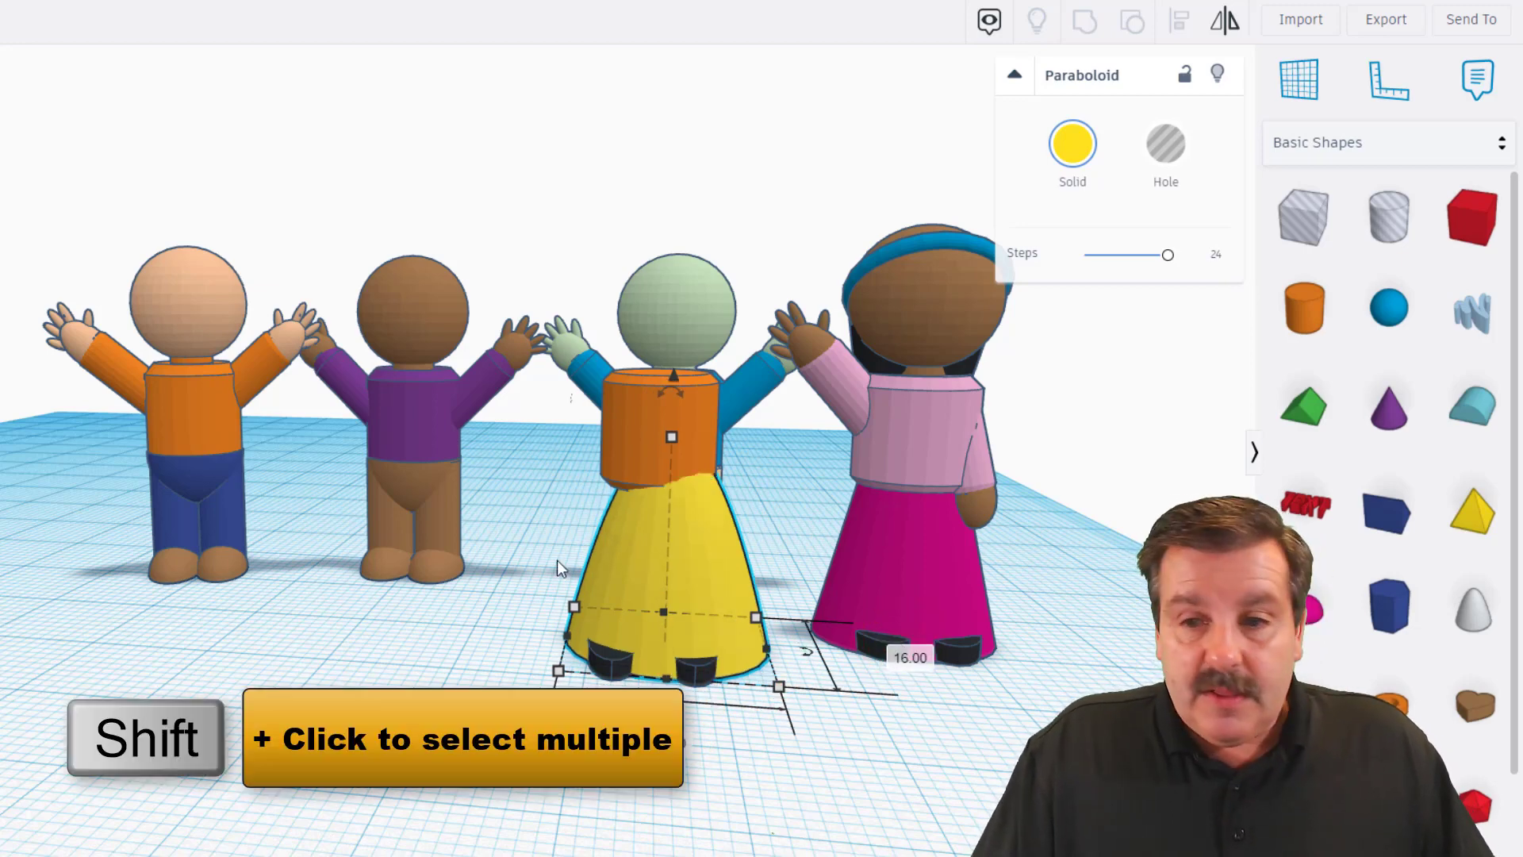
- Align the yellow skirt to the orange torso, centring it side to side and front to back with the torso as the fixed shape
left_click(632, 421, "shift")
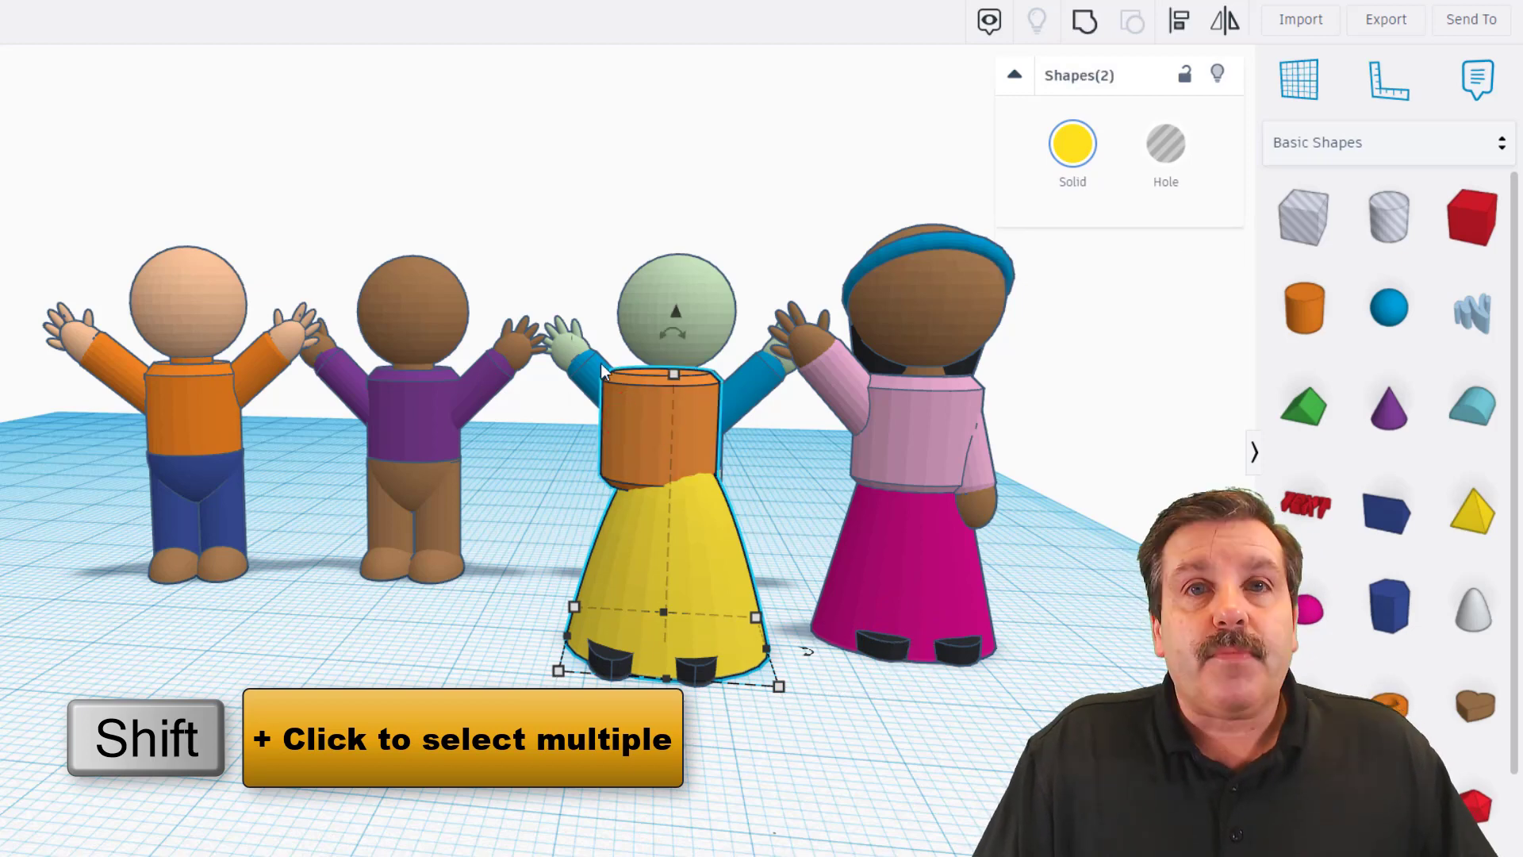
left_click(1170, 36)
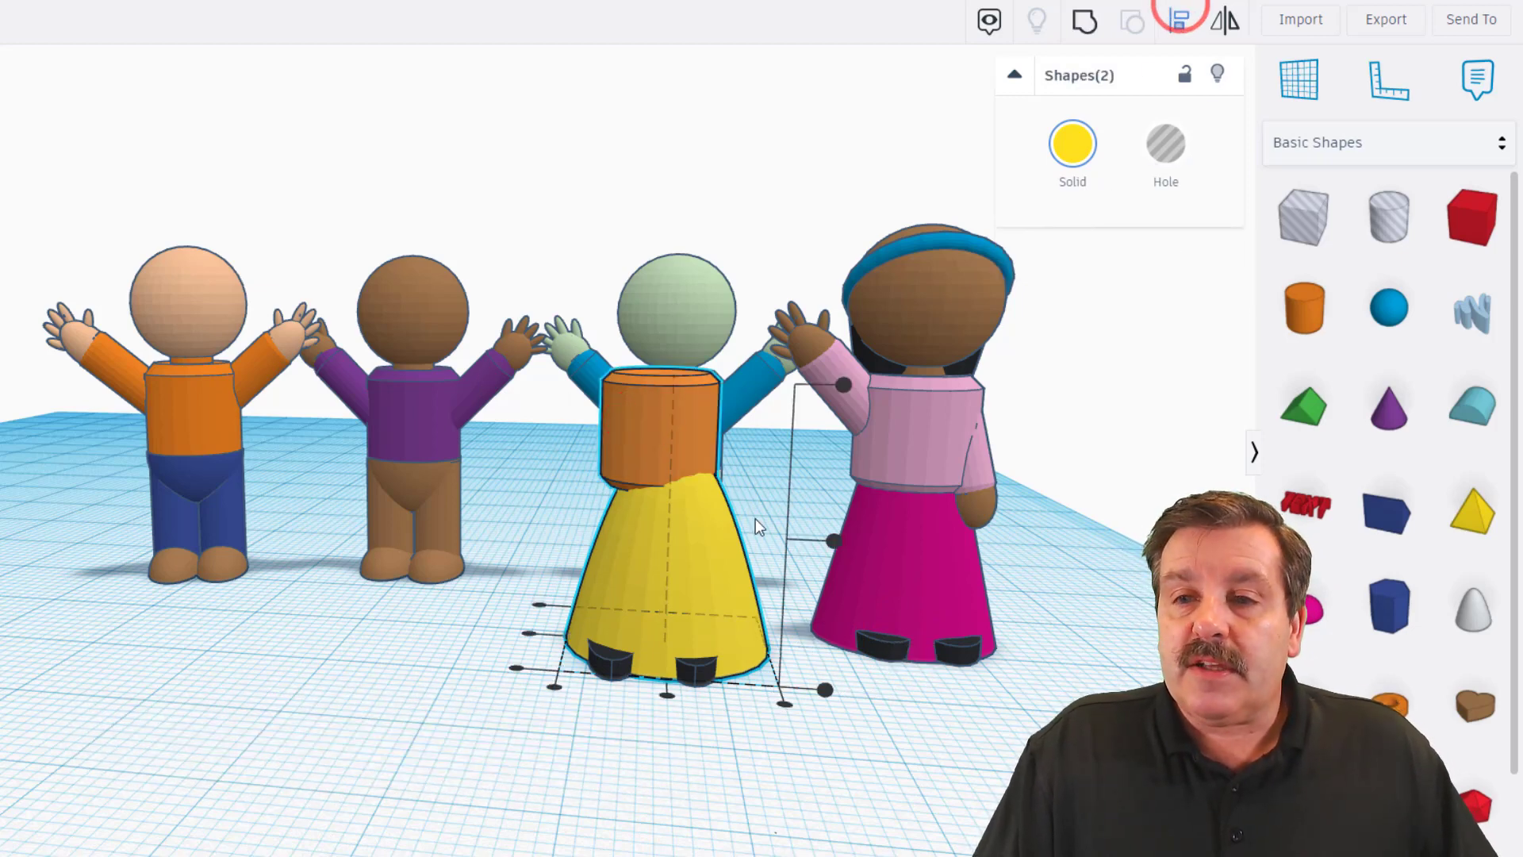
left_click(649, 450)
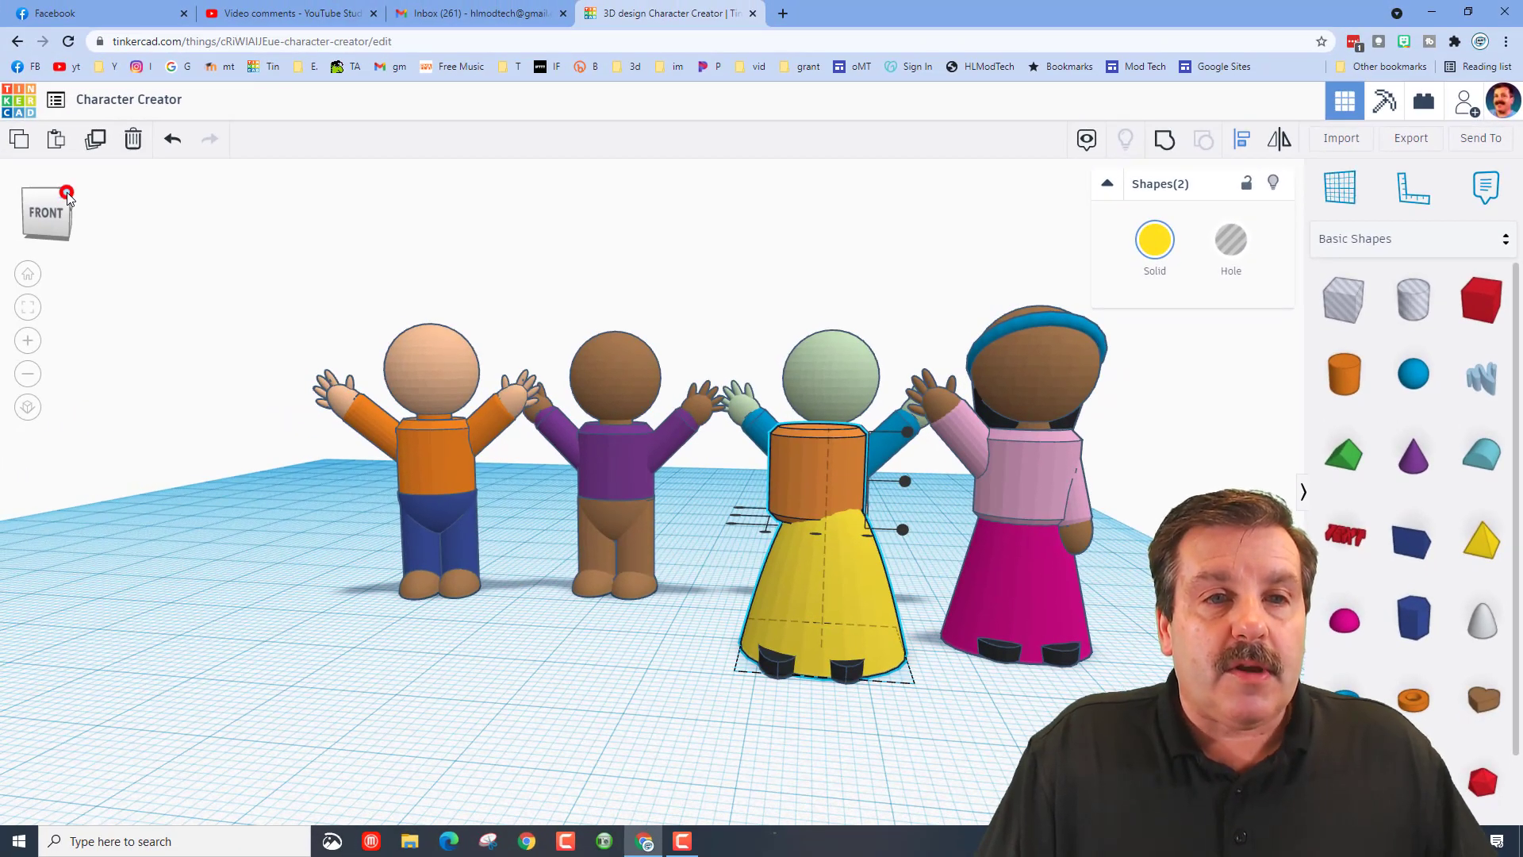
left_click(67, 195)
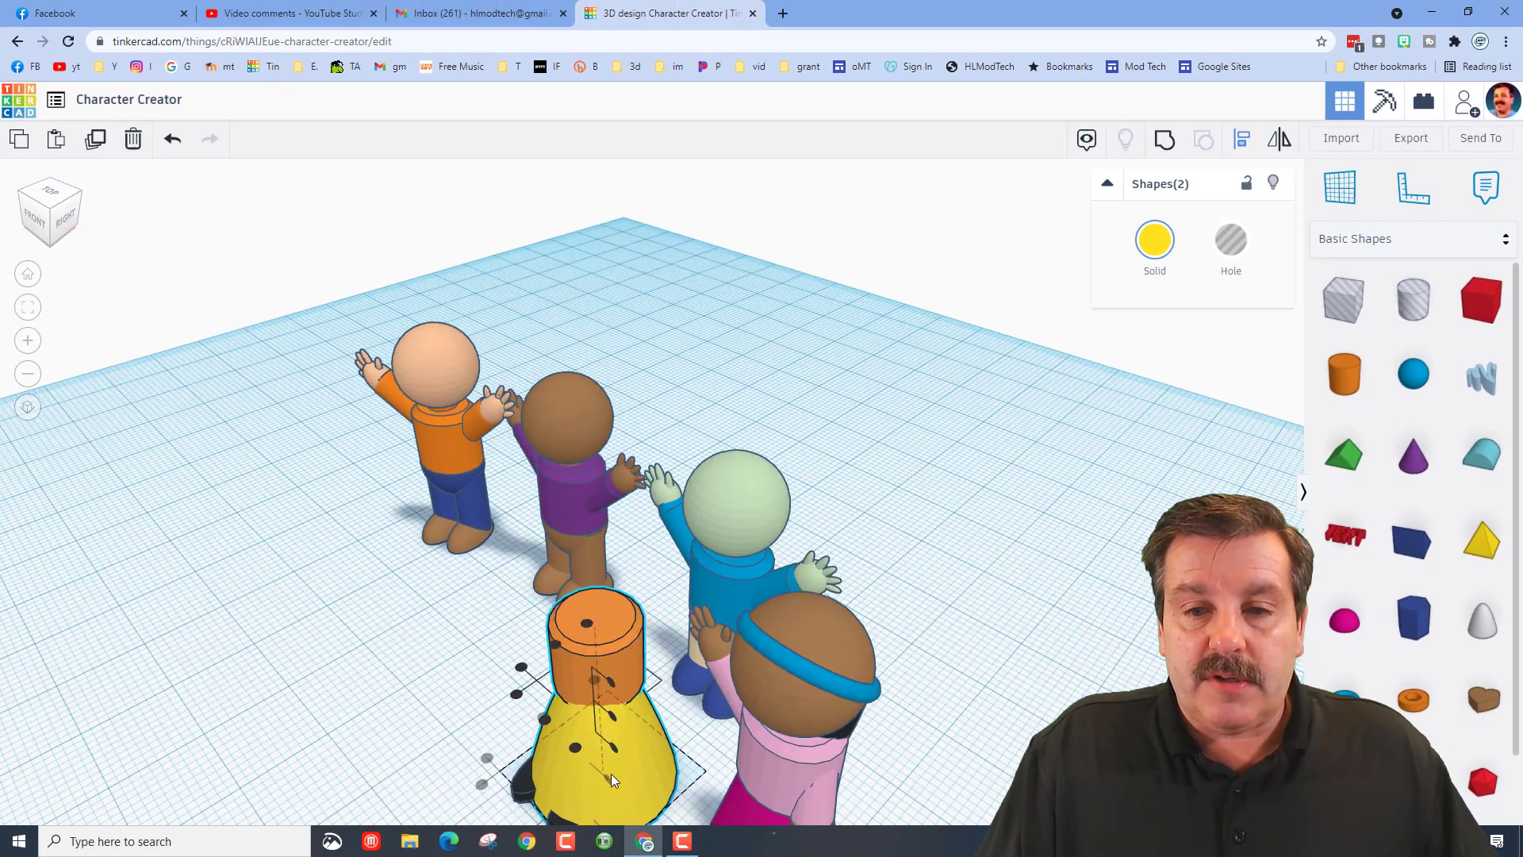
left_click(547, 717)
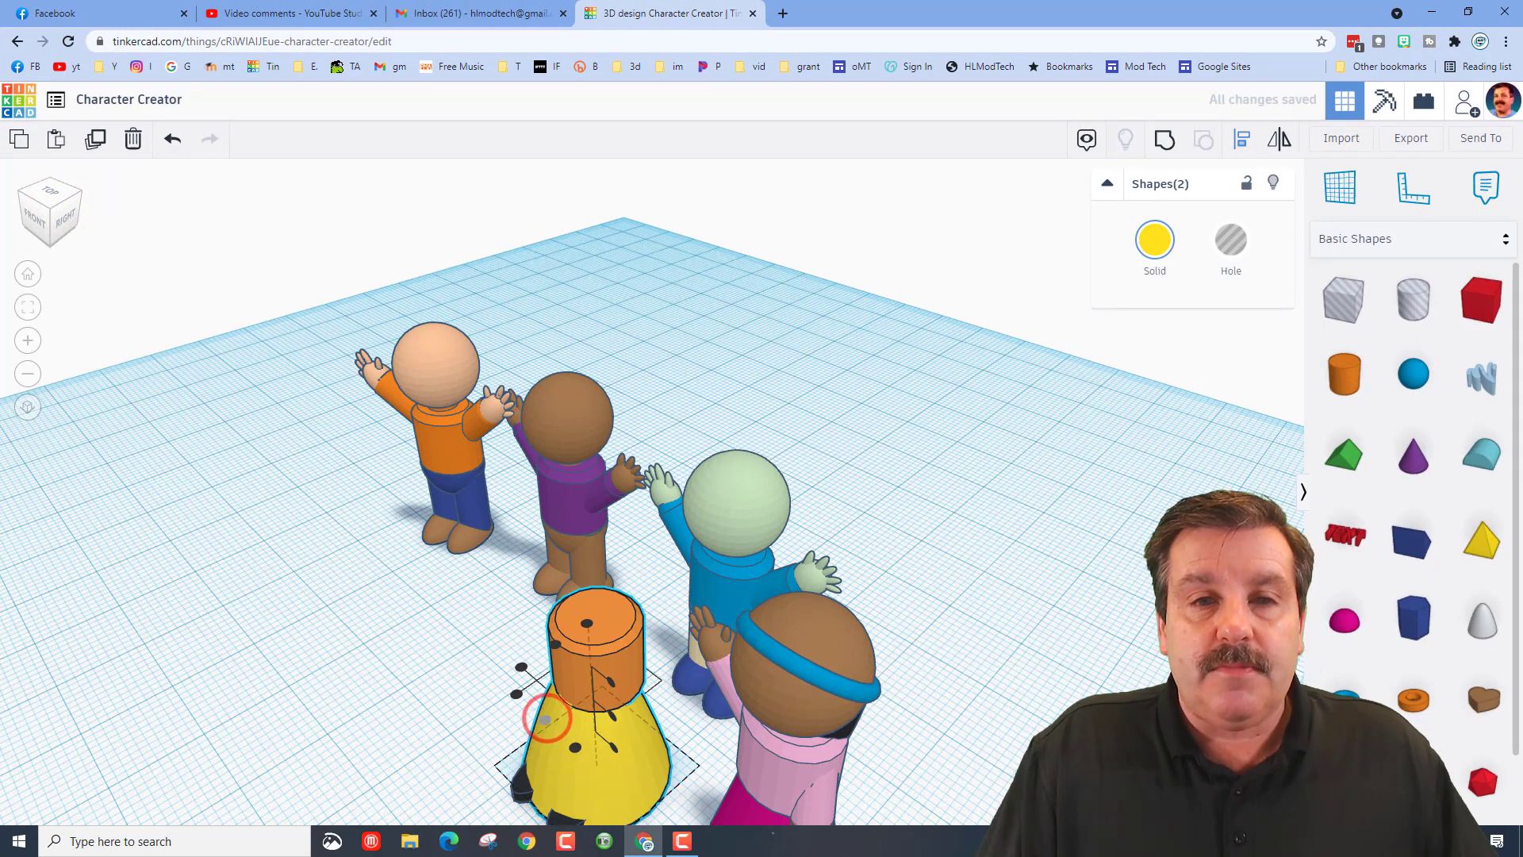
left_click(22, 205)
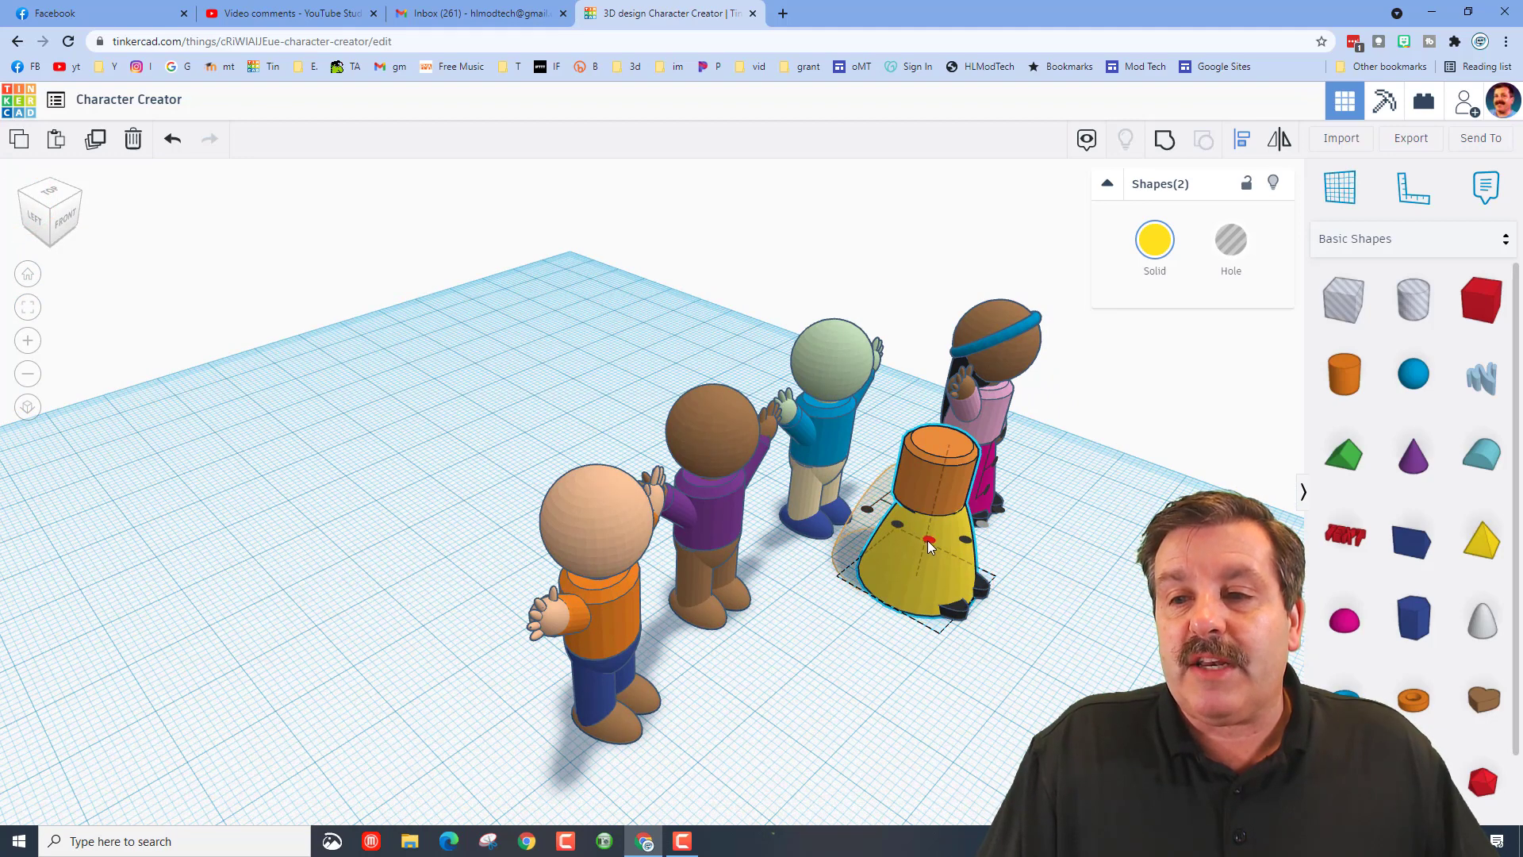
left_click_drag(929, 541, 896, 530)
left_click(884, 631)
- Nudge the grouped black shoes one step backward under the yellow skirt
right_click_drag(982, 640, 749, 605)
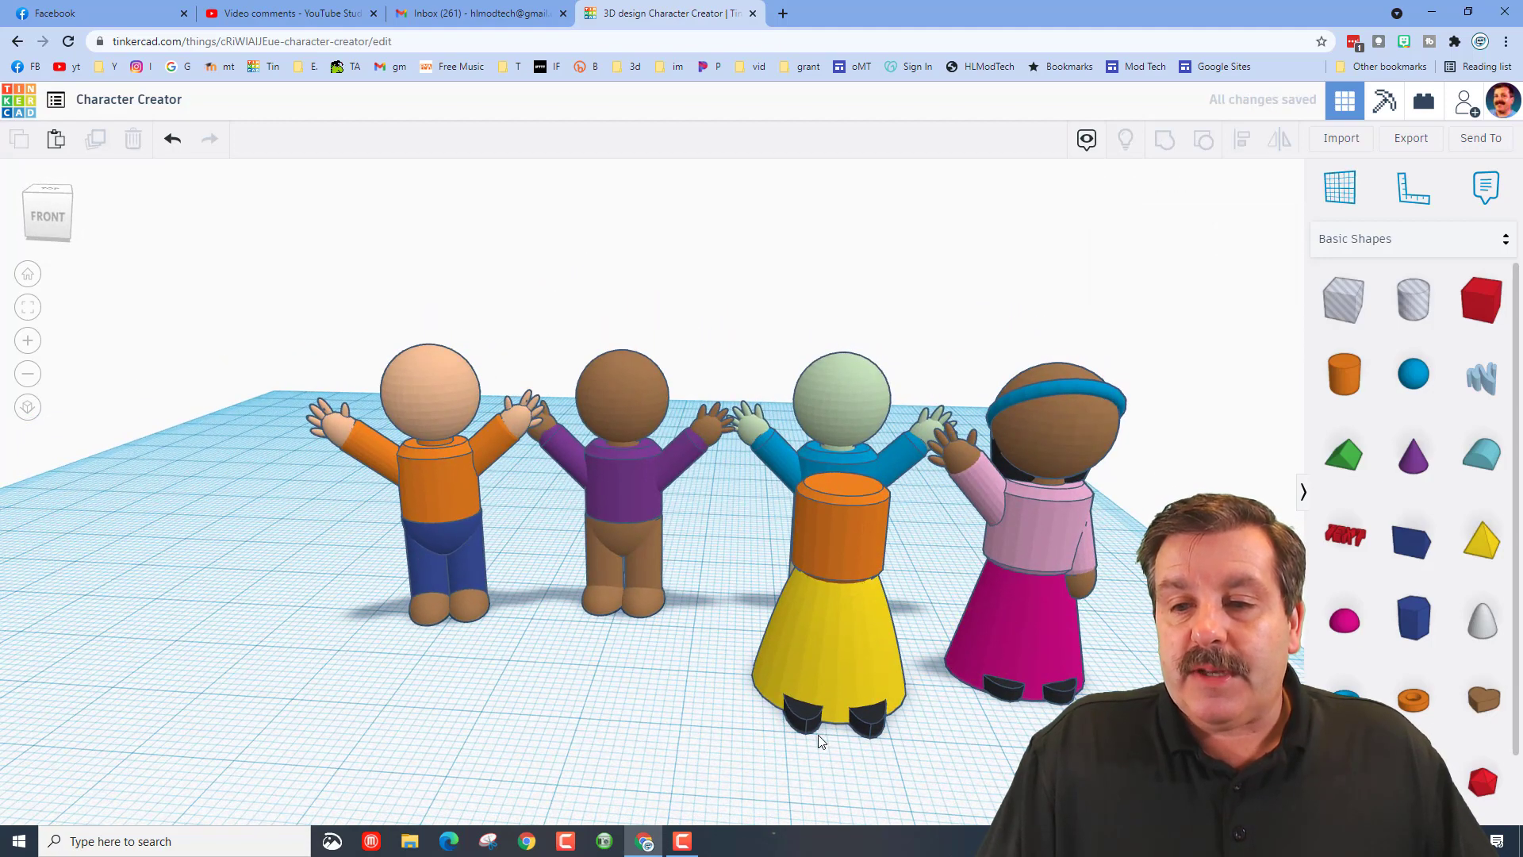
left_click(805, 731)
key("Up")
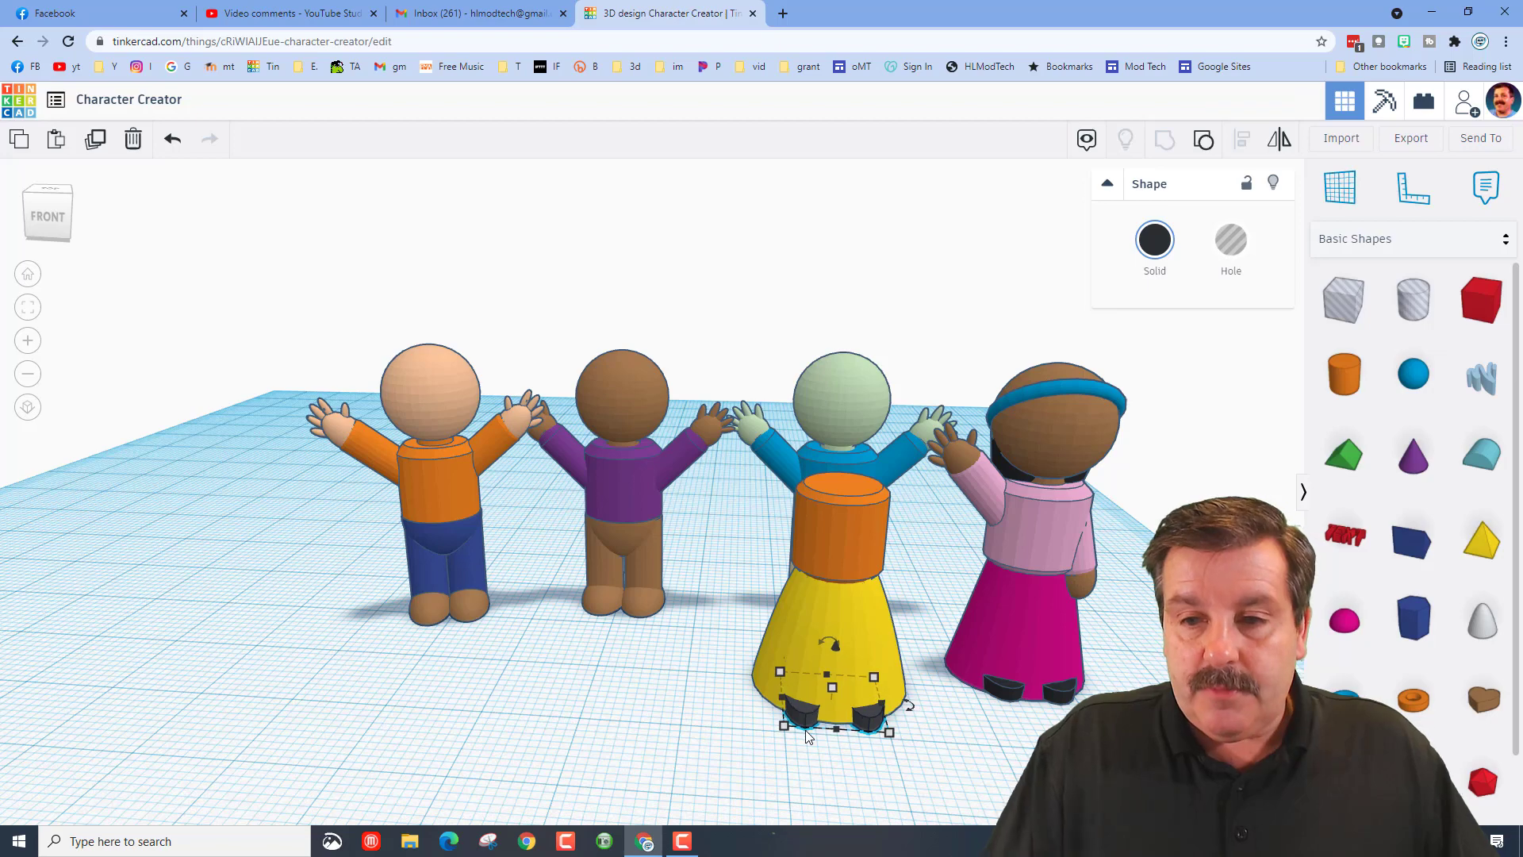
left_click(648, 665)
right_click_drag(648, 665, 827, 626)
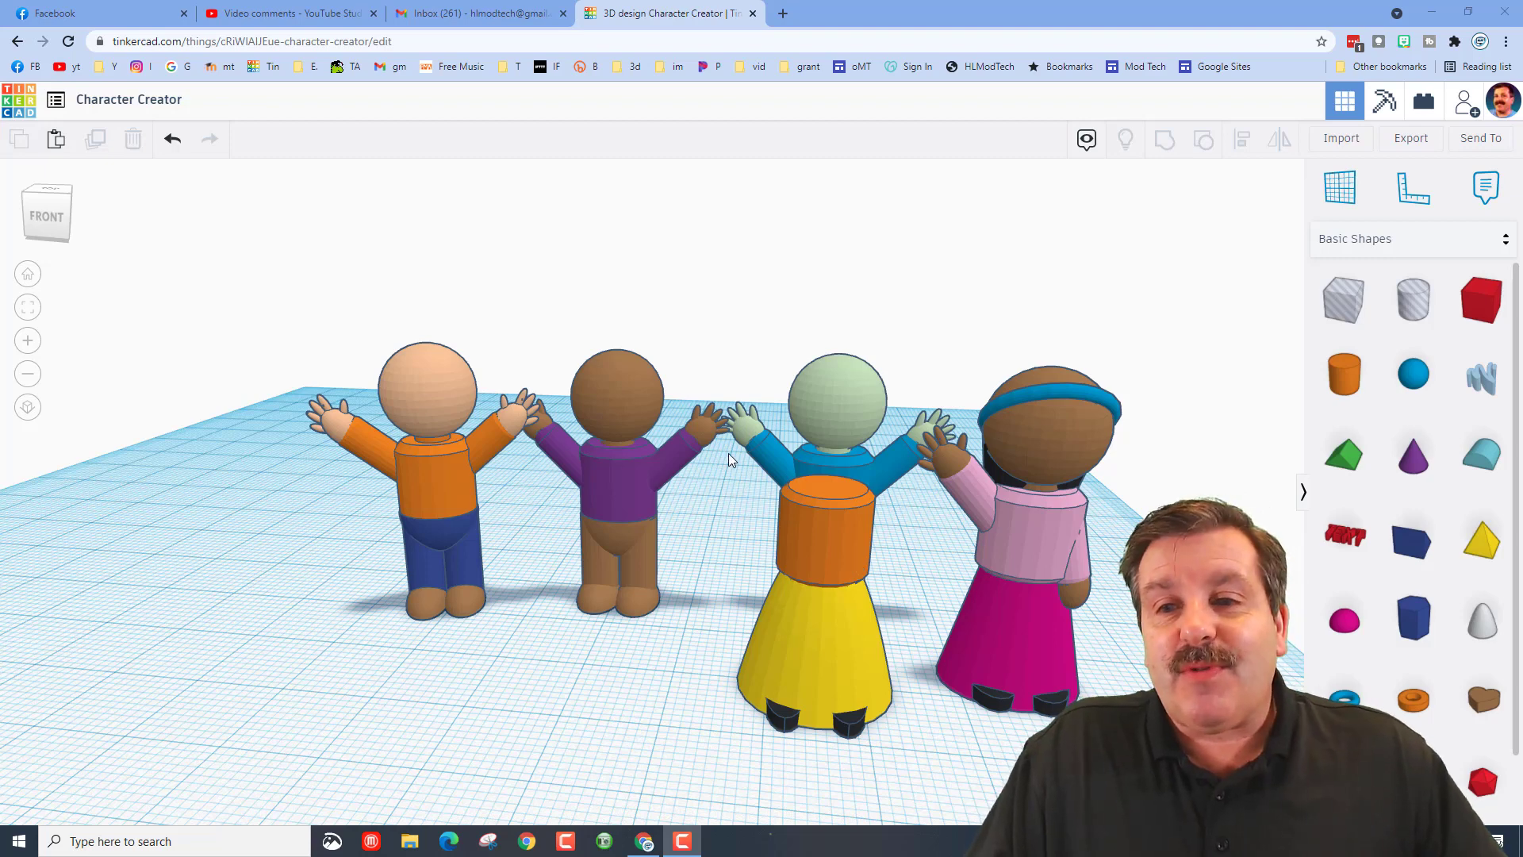
- Hide the orange-shirted and purple-shirted figures, including the stray brown fingers beside the green-skinned figure's hand
left_click(768, 389)
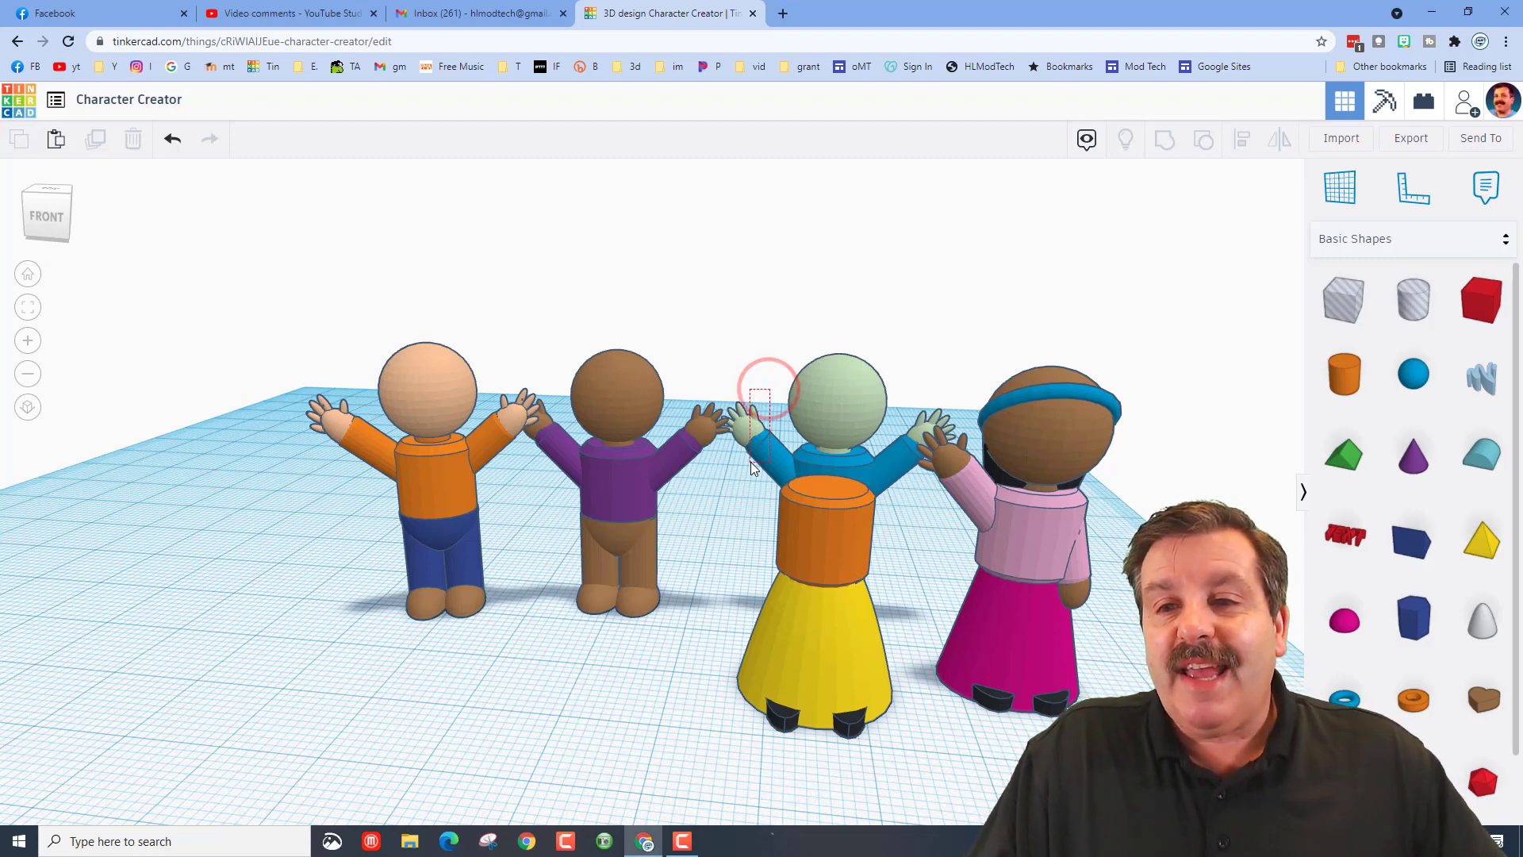
left_click_drag(702, 277, 293, 622)
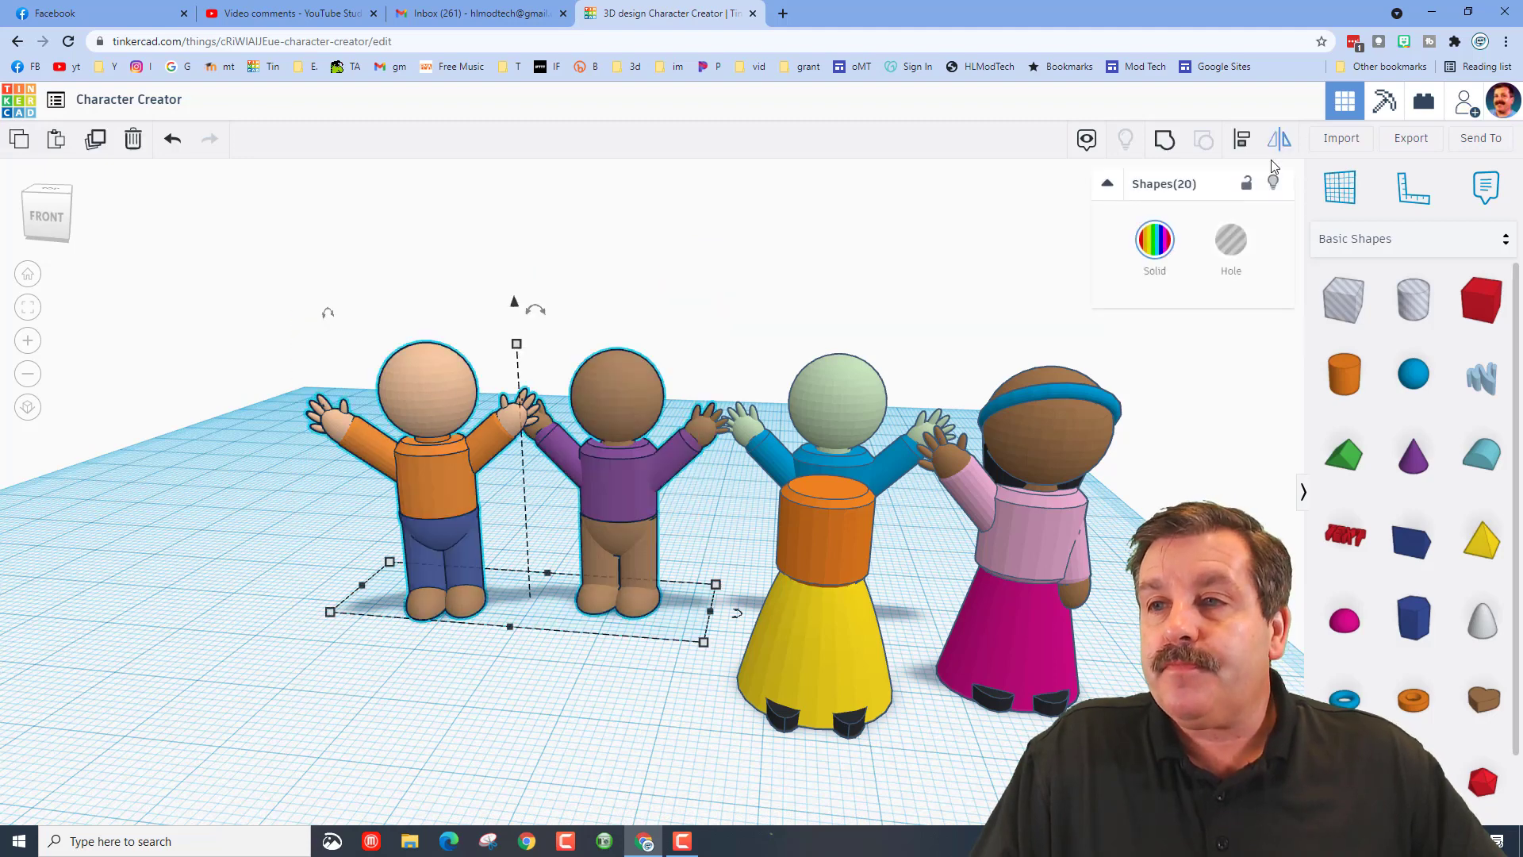
left_click(1268, 192)
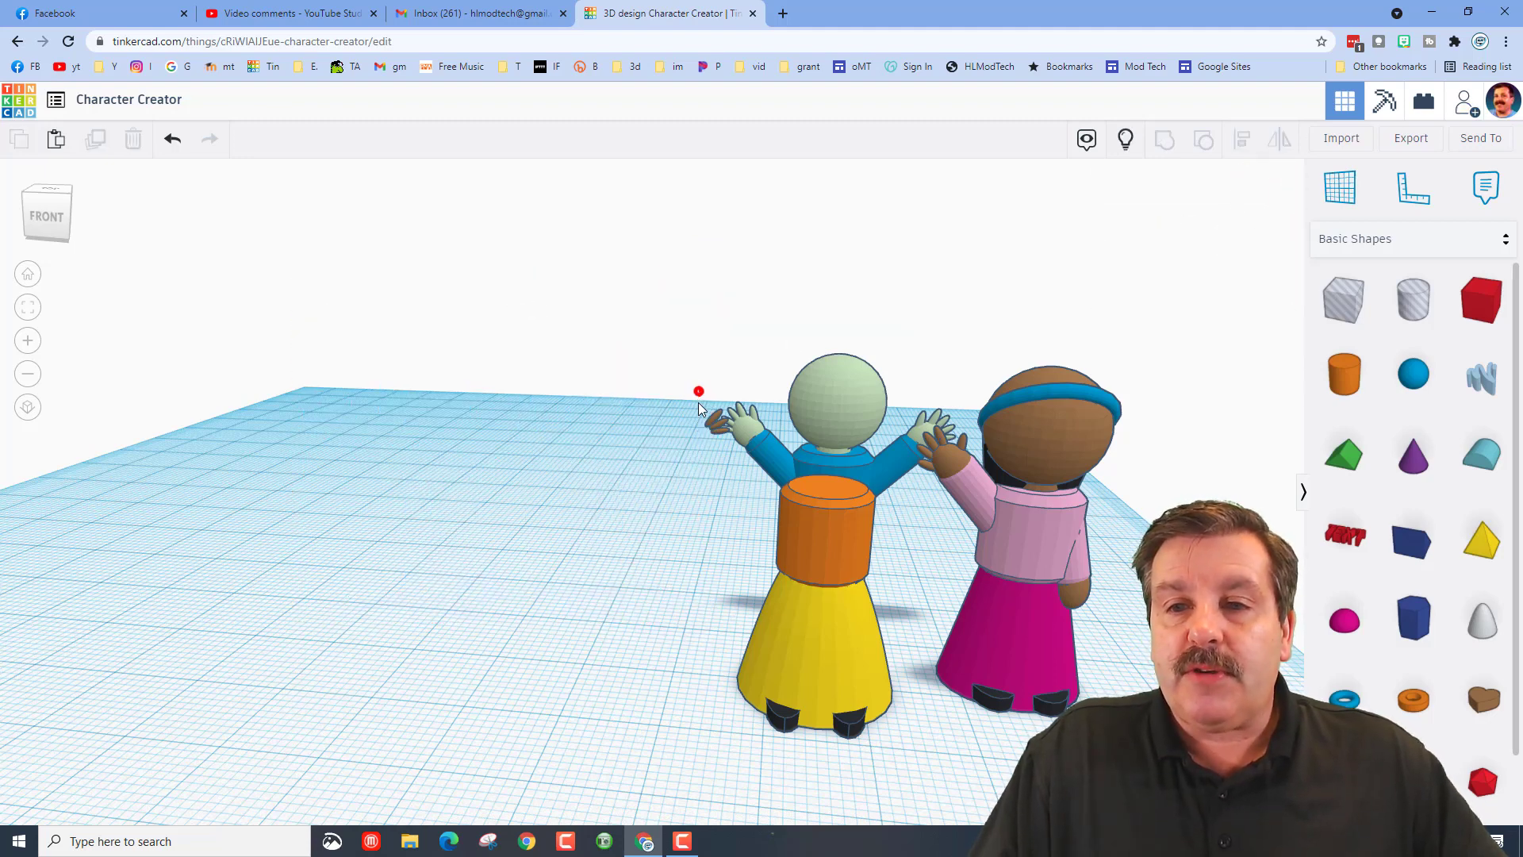
left_click_drag(718, 458, 717, 457)
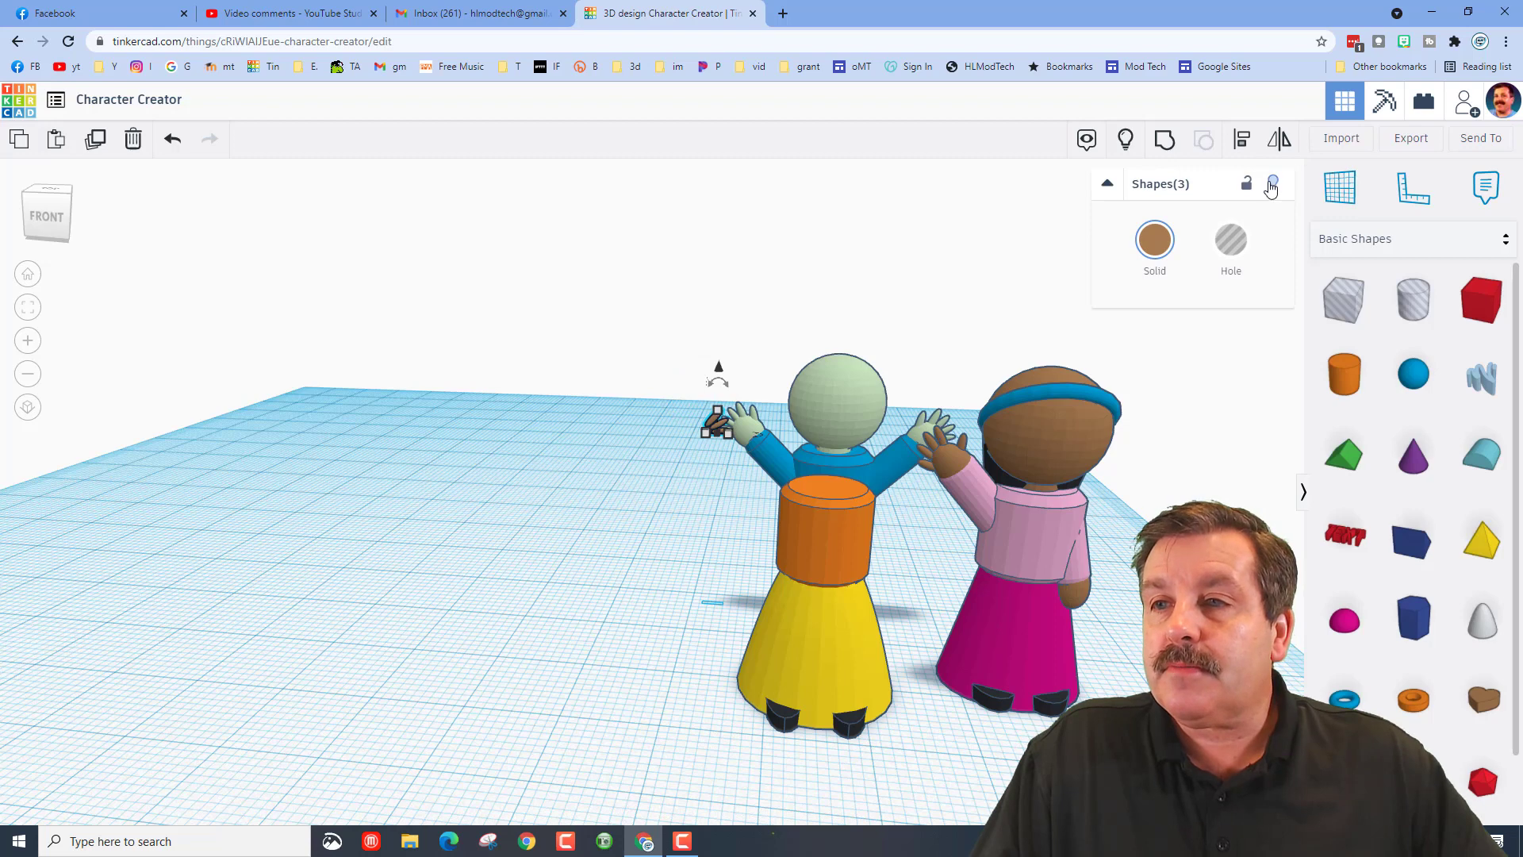
left_click(1271, 187)
- Duplicate the green-skinned figure's raised arm and hand, and move the copy forward and up against the orange torso's shoulder
left_click_drag(781, 340, 701, 461)
key("ctrl+d")
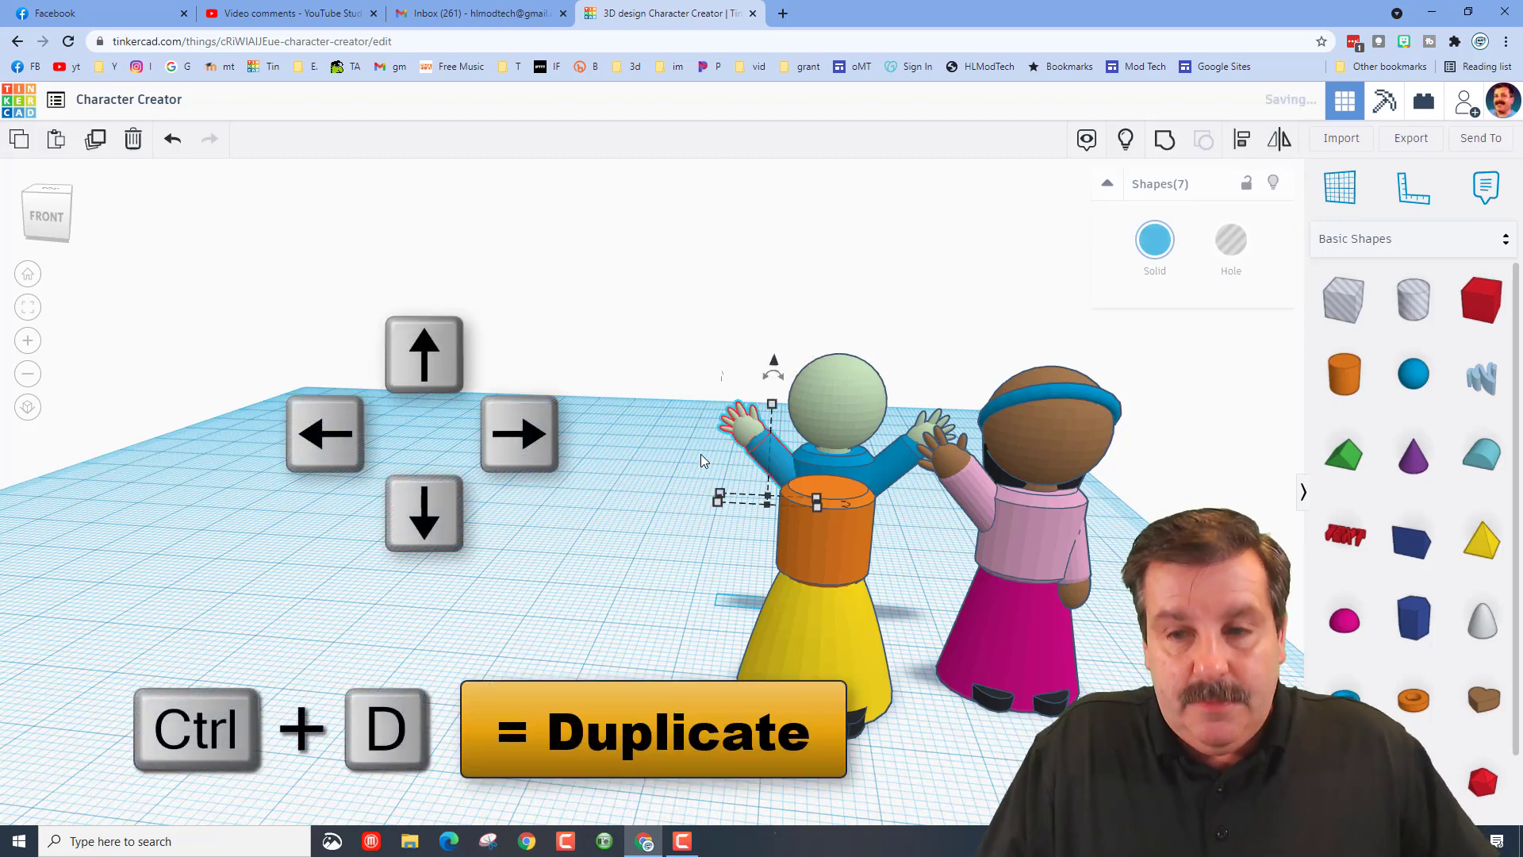
key("Down")
key("Down")
key("Down")
key("Down")
key("Down")
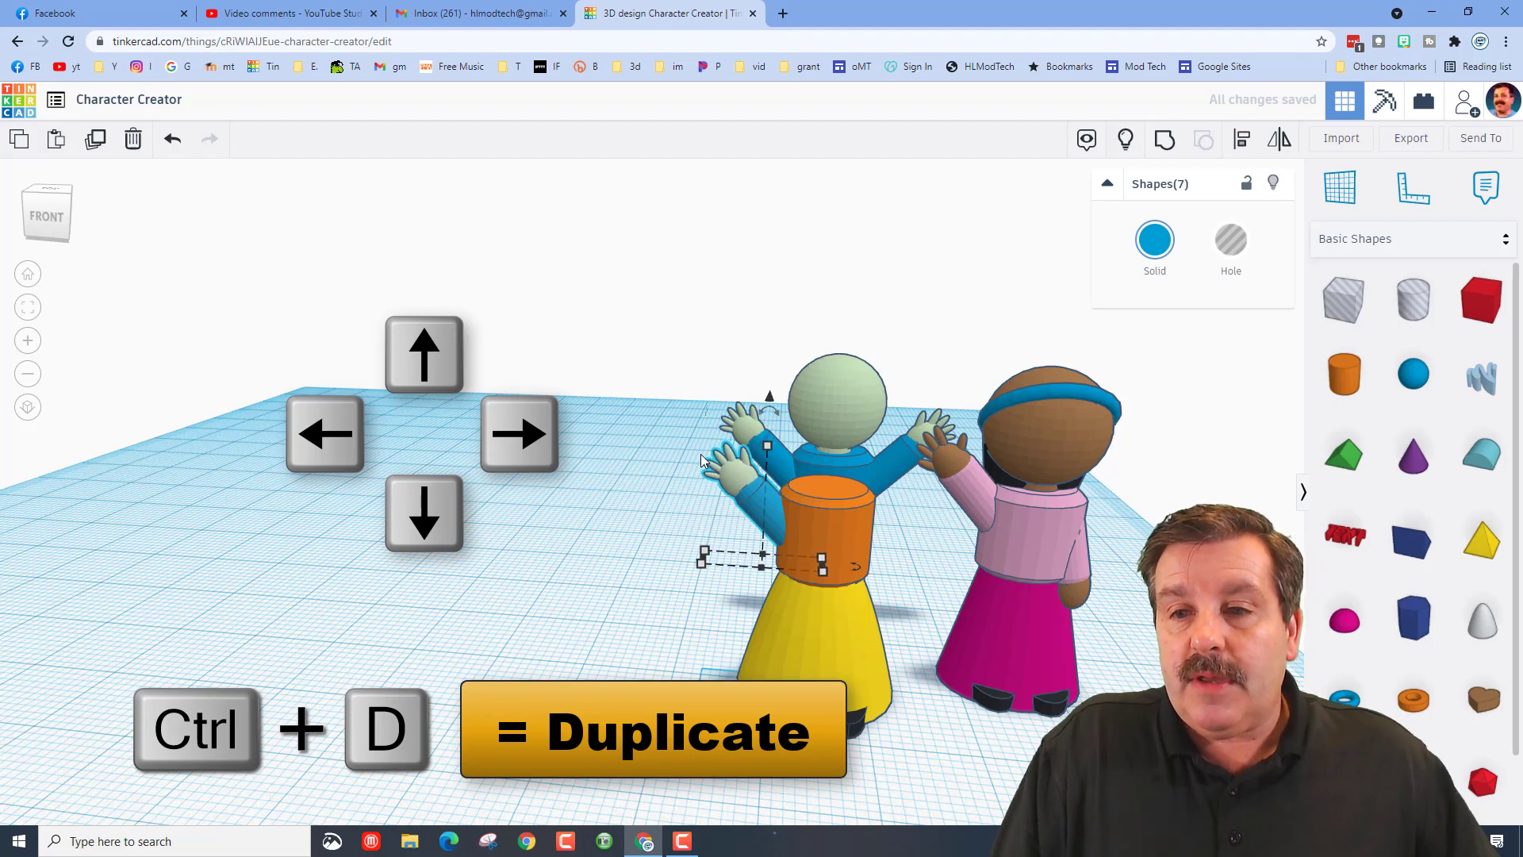
key("Left")
key("Left")
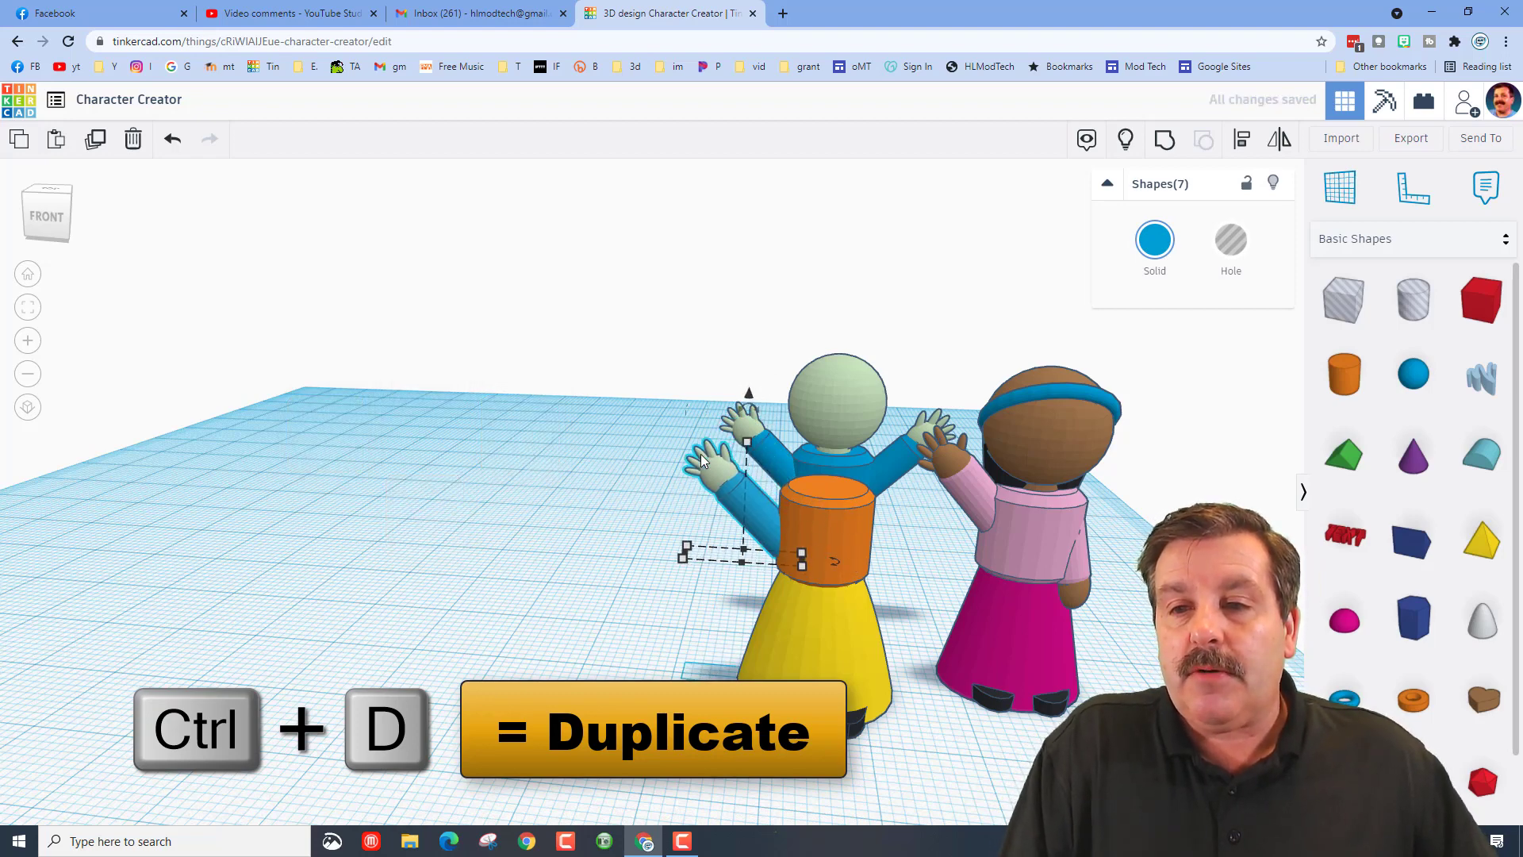
key("Up")
key("ctrl+Up")
key("ctrl+Up")
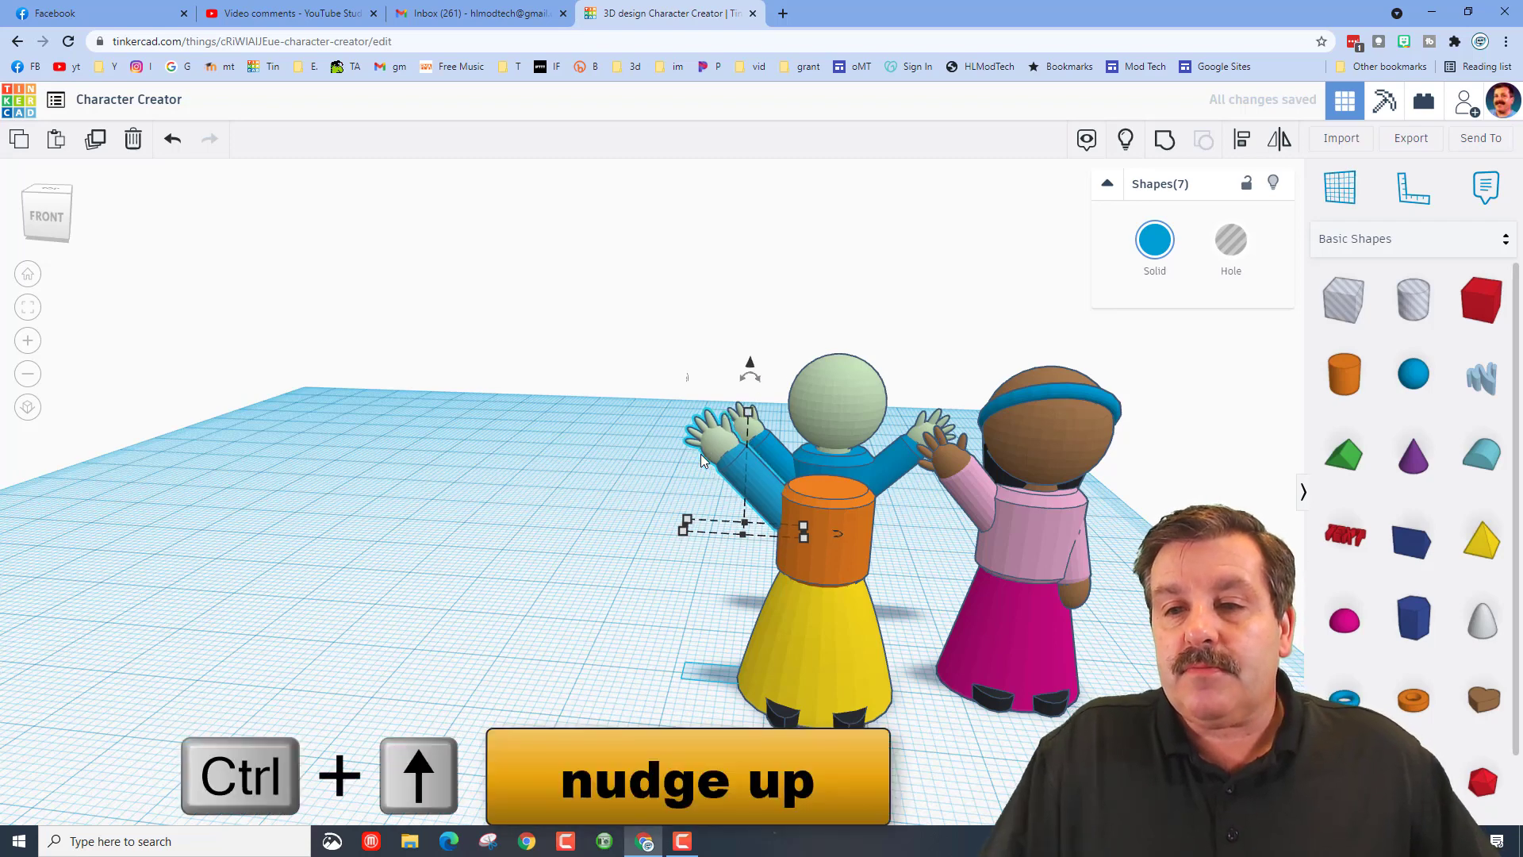
- Recolour the orange torso with the custom blue 1f49f5 and copy its hex code
left_click(612, 568)
right_click_drag(704, 588, 613, 427)
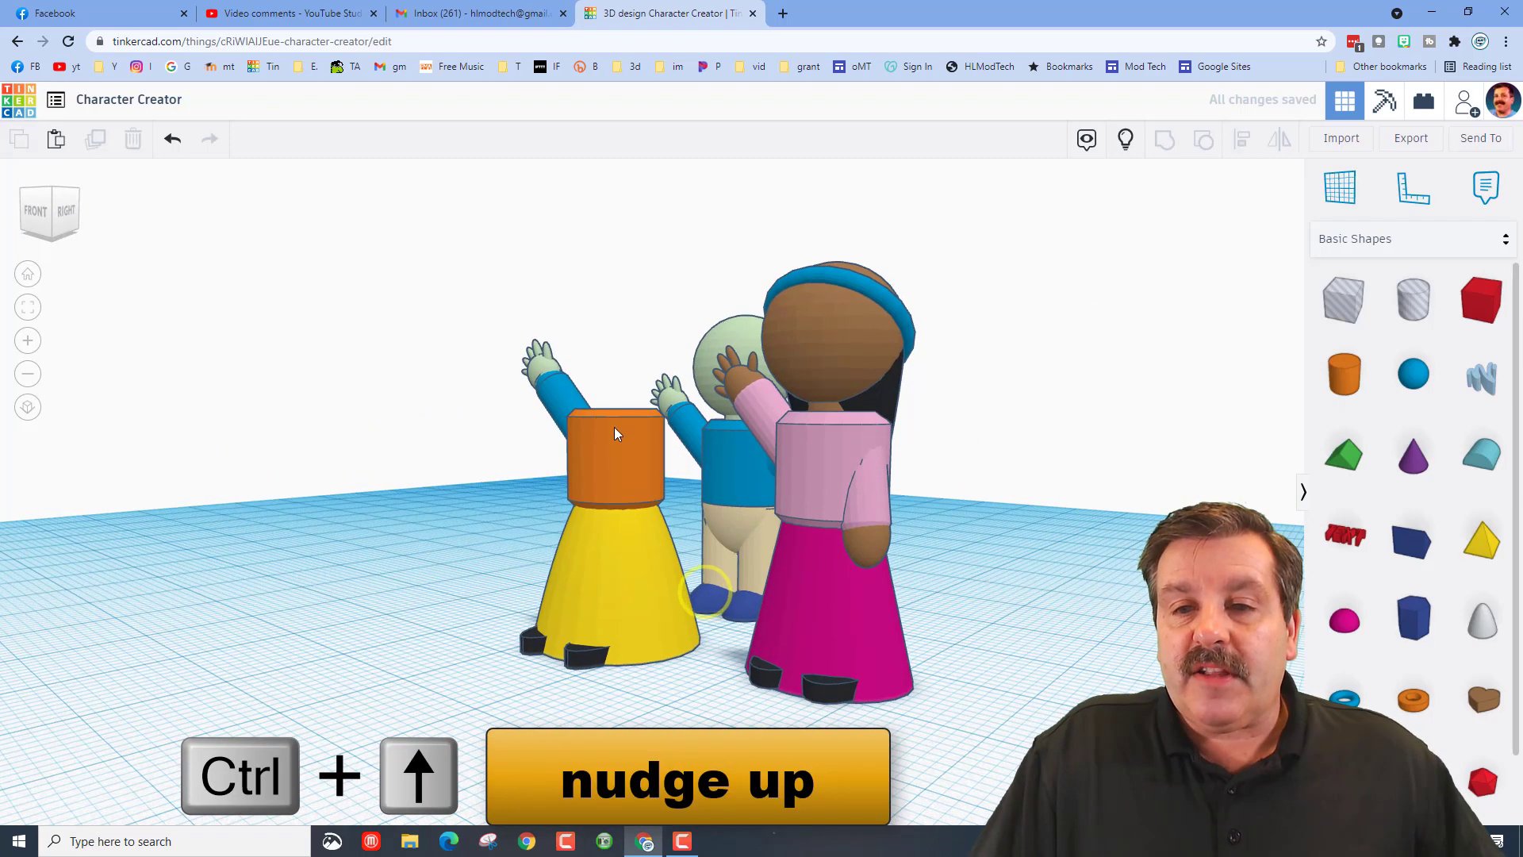
left_click(615, 432)
left_click(1155, 240)
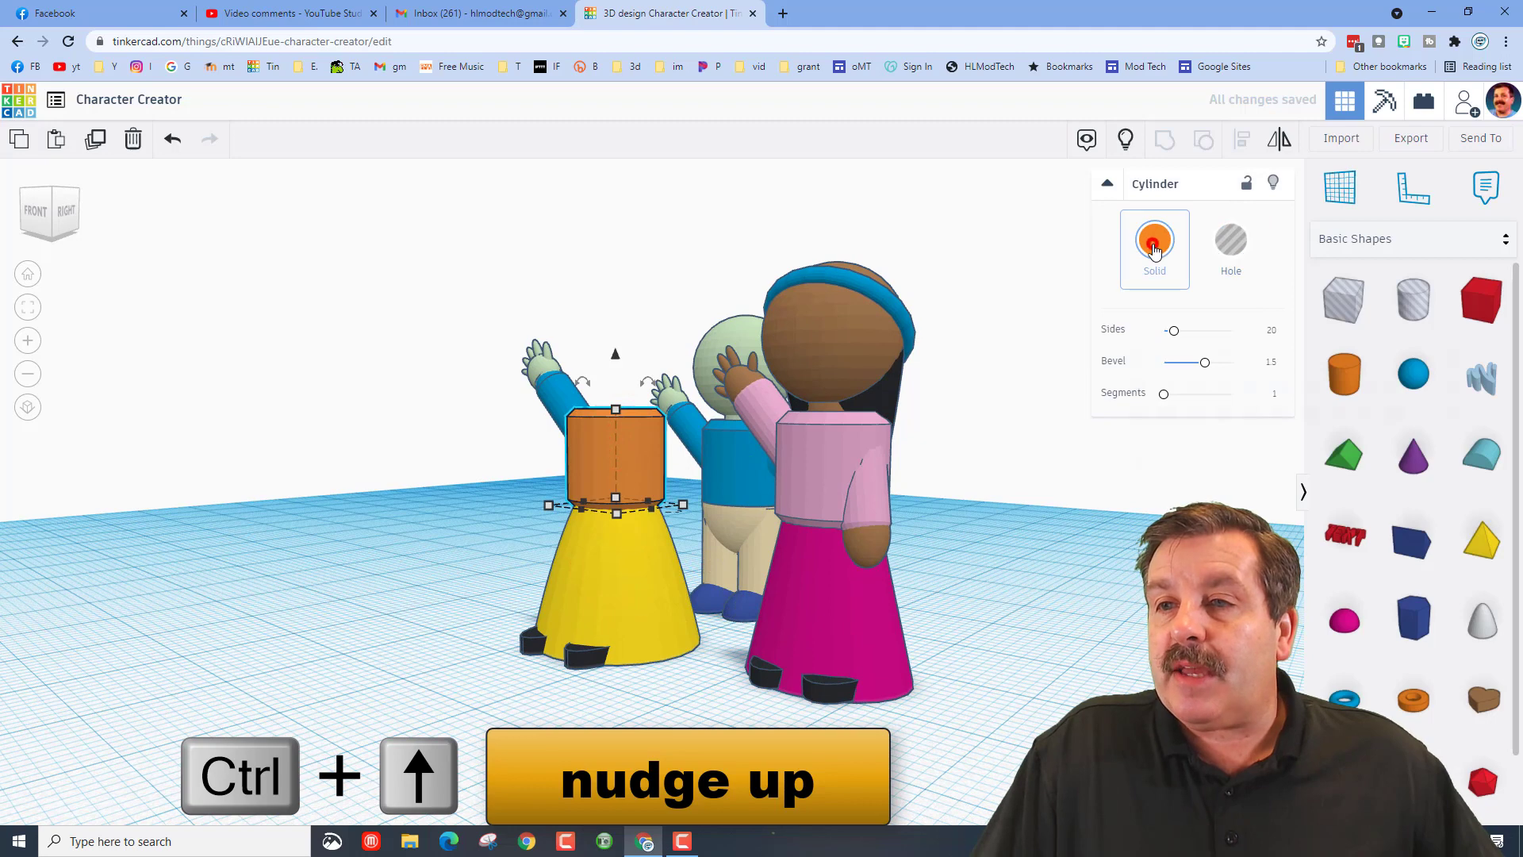
left_click(1246, 316)
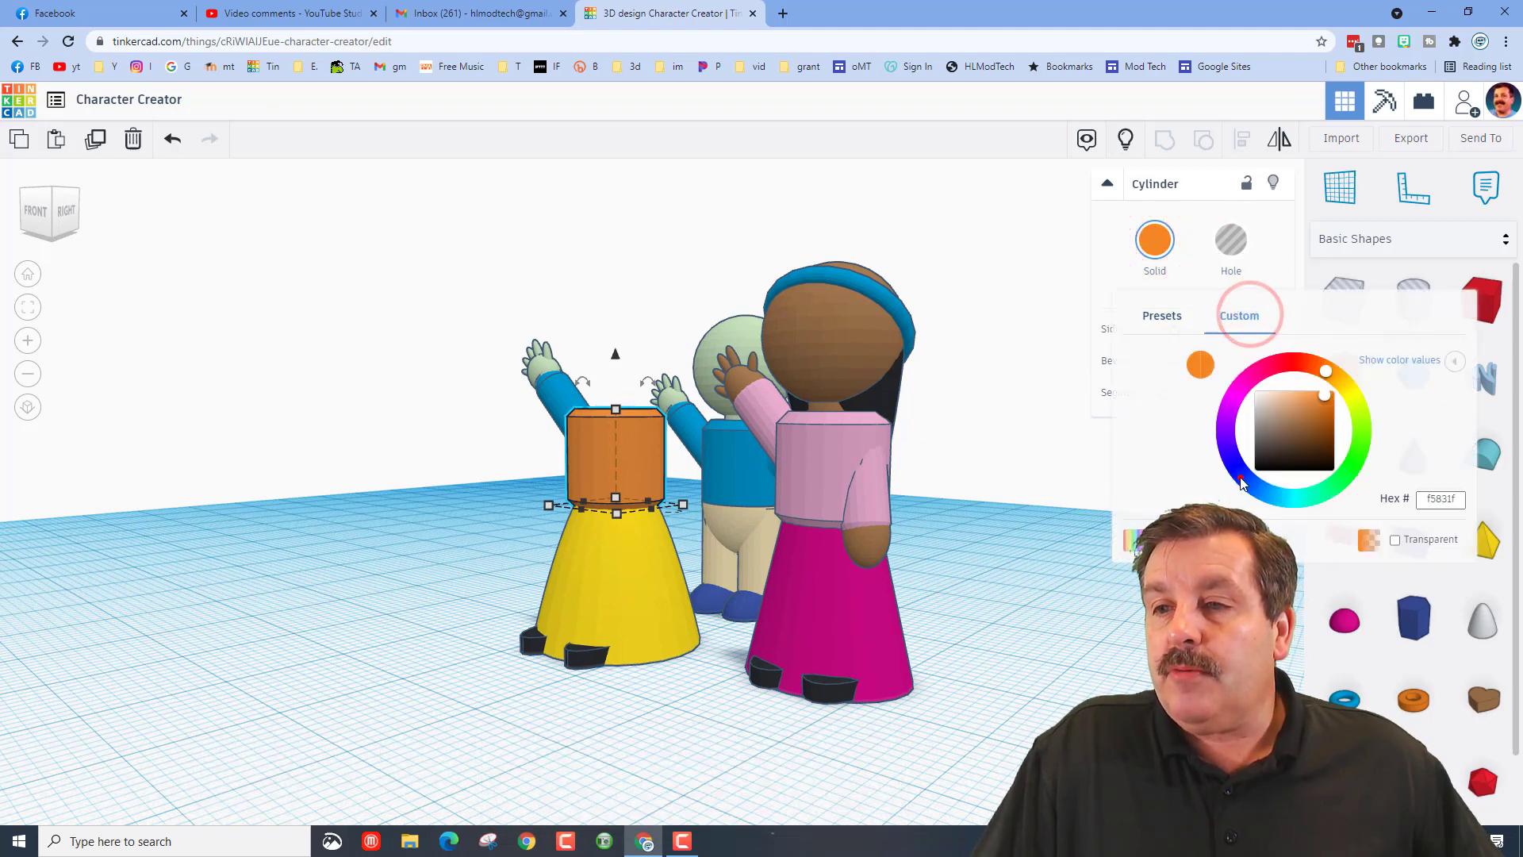
left_click(1240, 474)
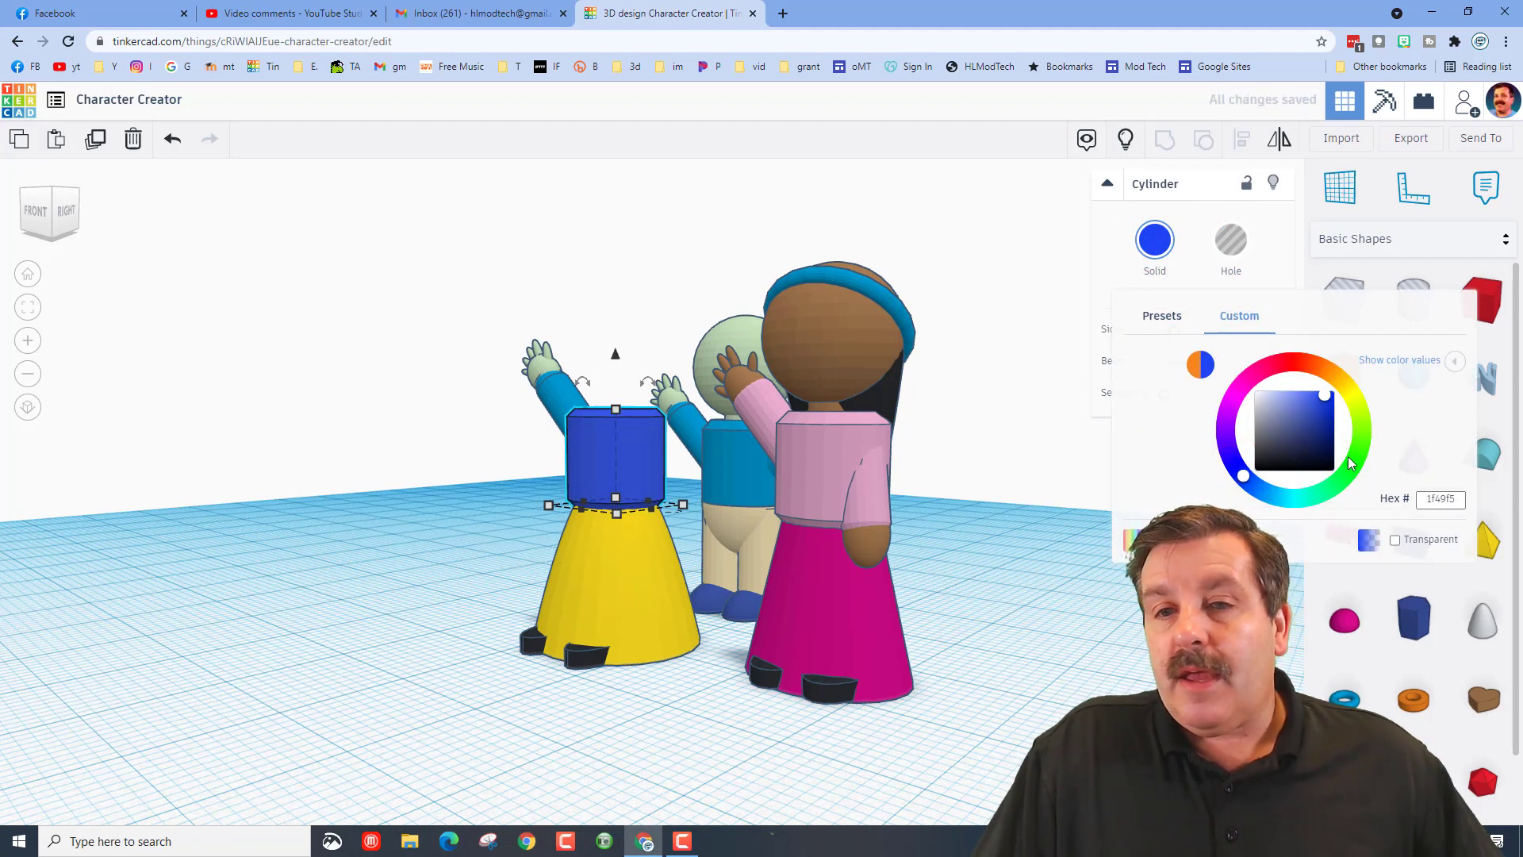
double_click(1437, 498)
key("ctrl+c")
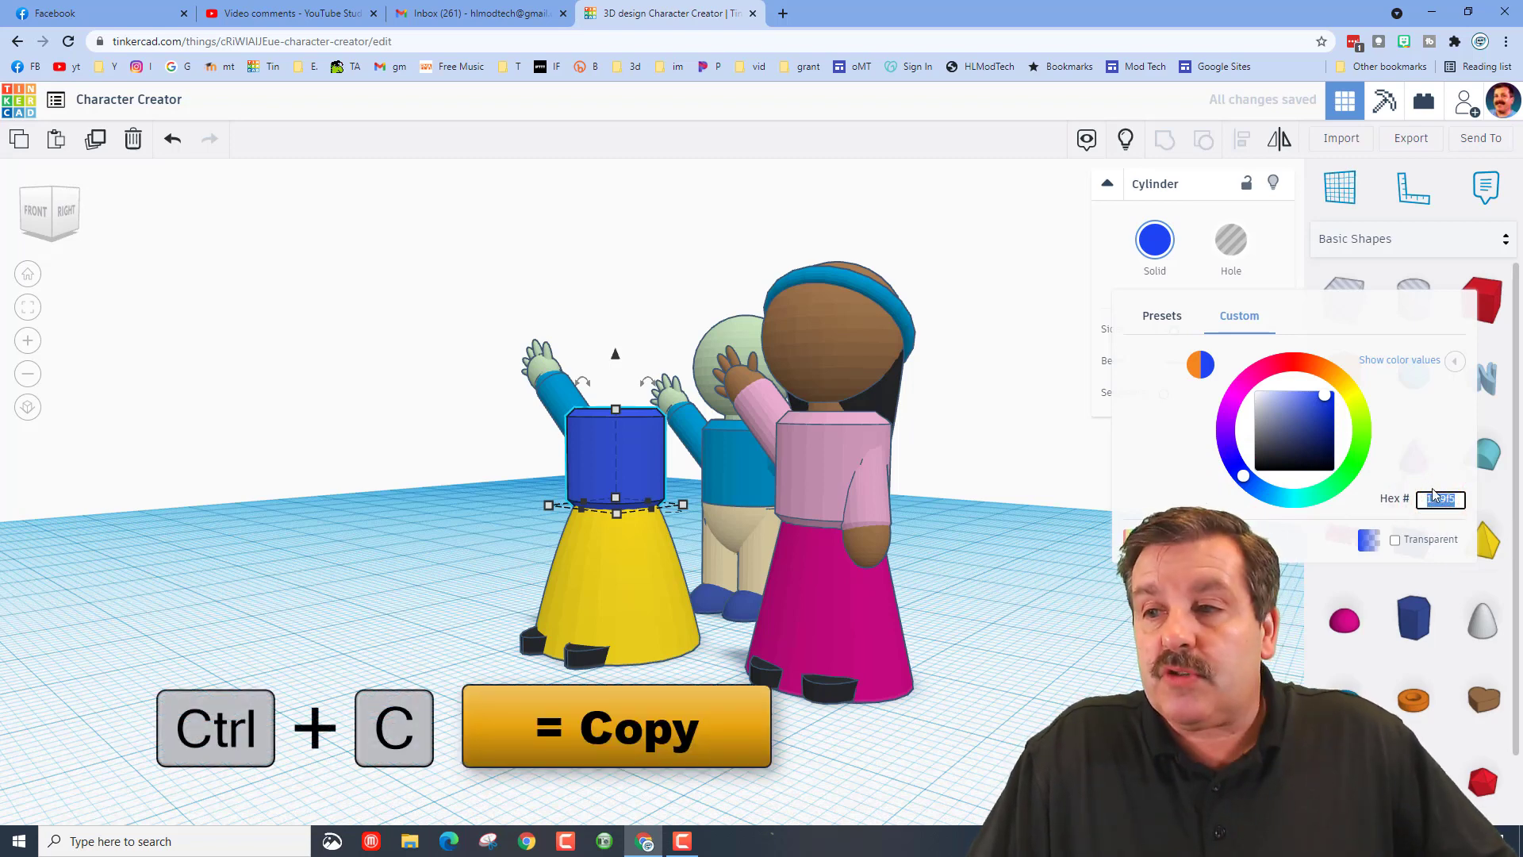
- Apply the copied hex colour 1f49f5 to the sleeve of the new character's raised arm
left_click(565, 387)
right_click_drag(203, 512, 315, 534)
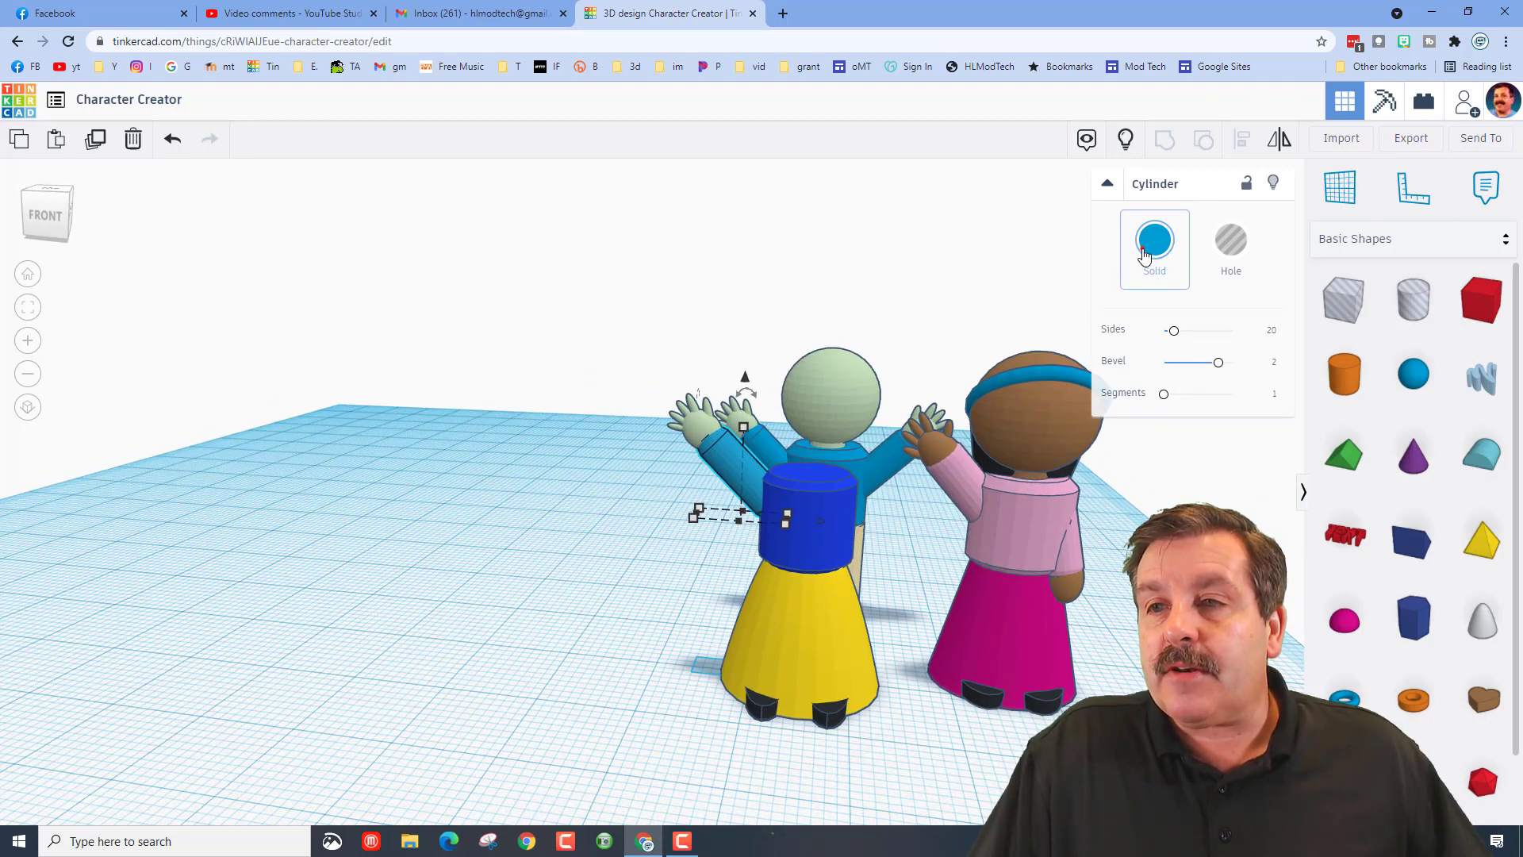
left_click(1144, 254)
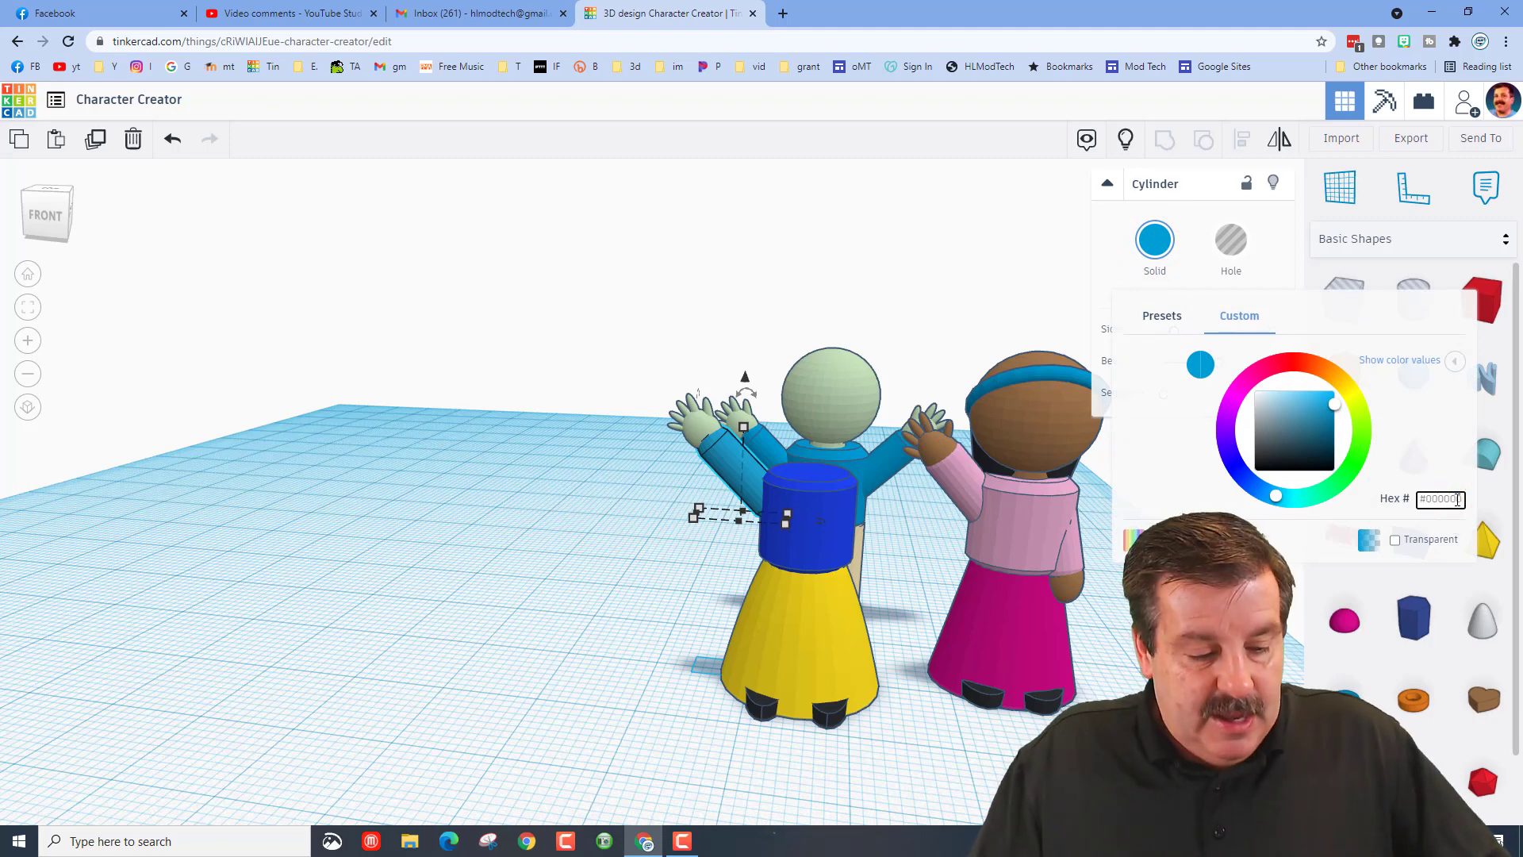
key("Return")
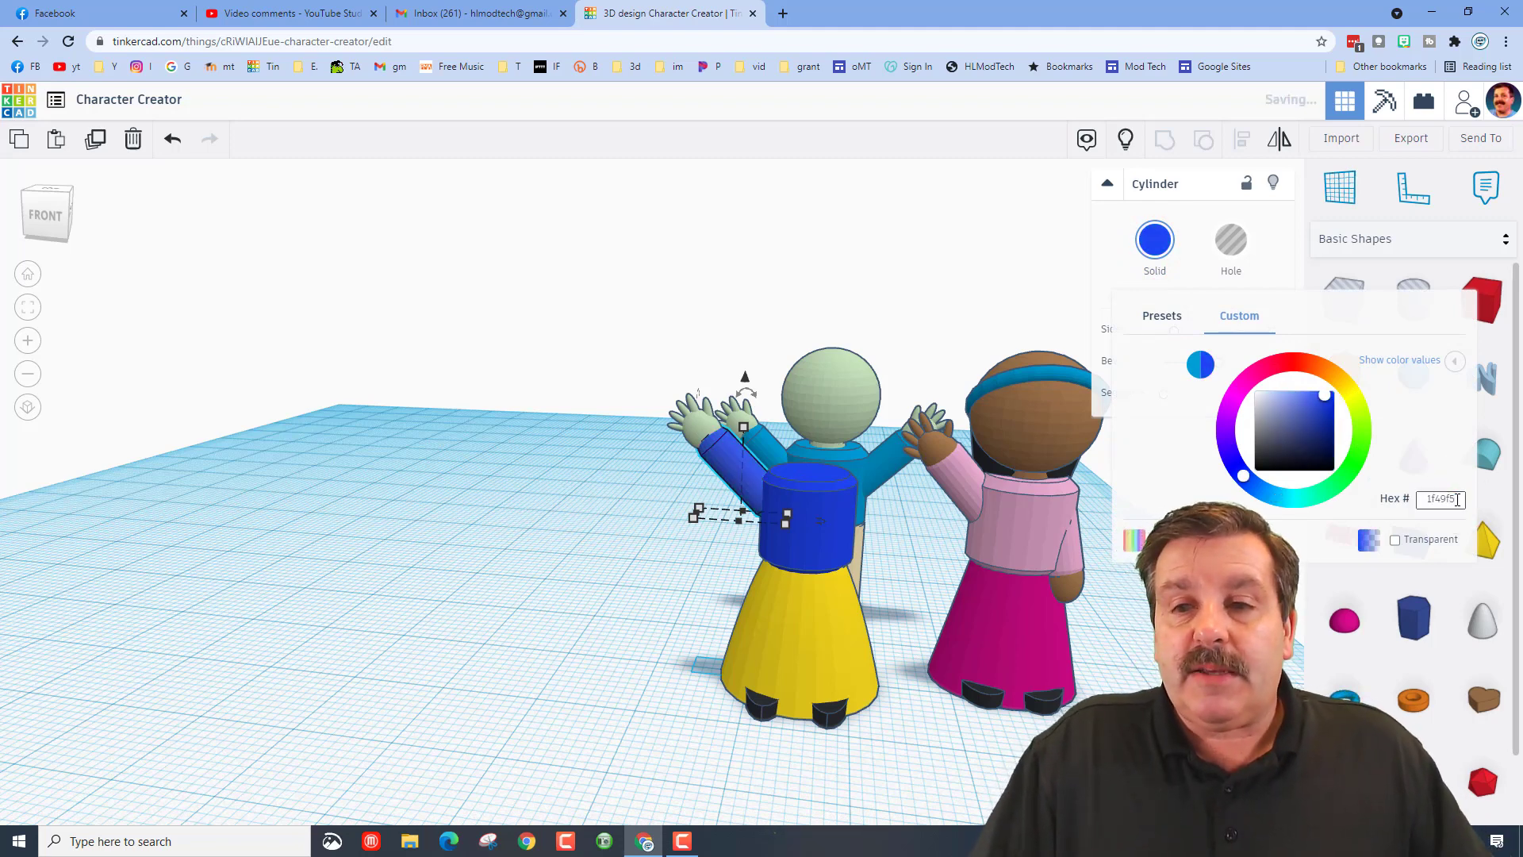
left_click(643, 510)
- Duplicate the new character's blue sleeve and palm without the fingers, and move the copy clear of the body
right_click_drag(577, 534, 990, 571)
right_click_drag(469, 539, 725, 511)
right_click_drag(550, 473, 597, 482)
left_click(593, 476)
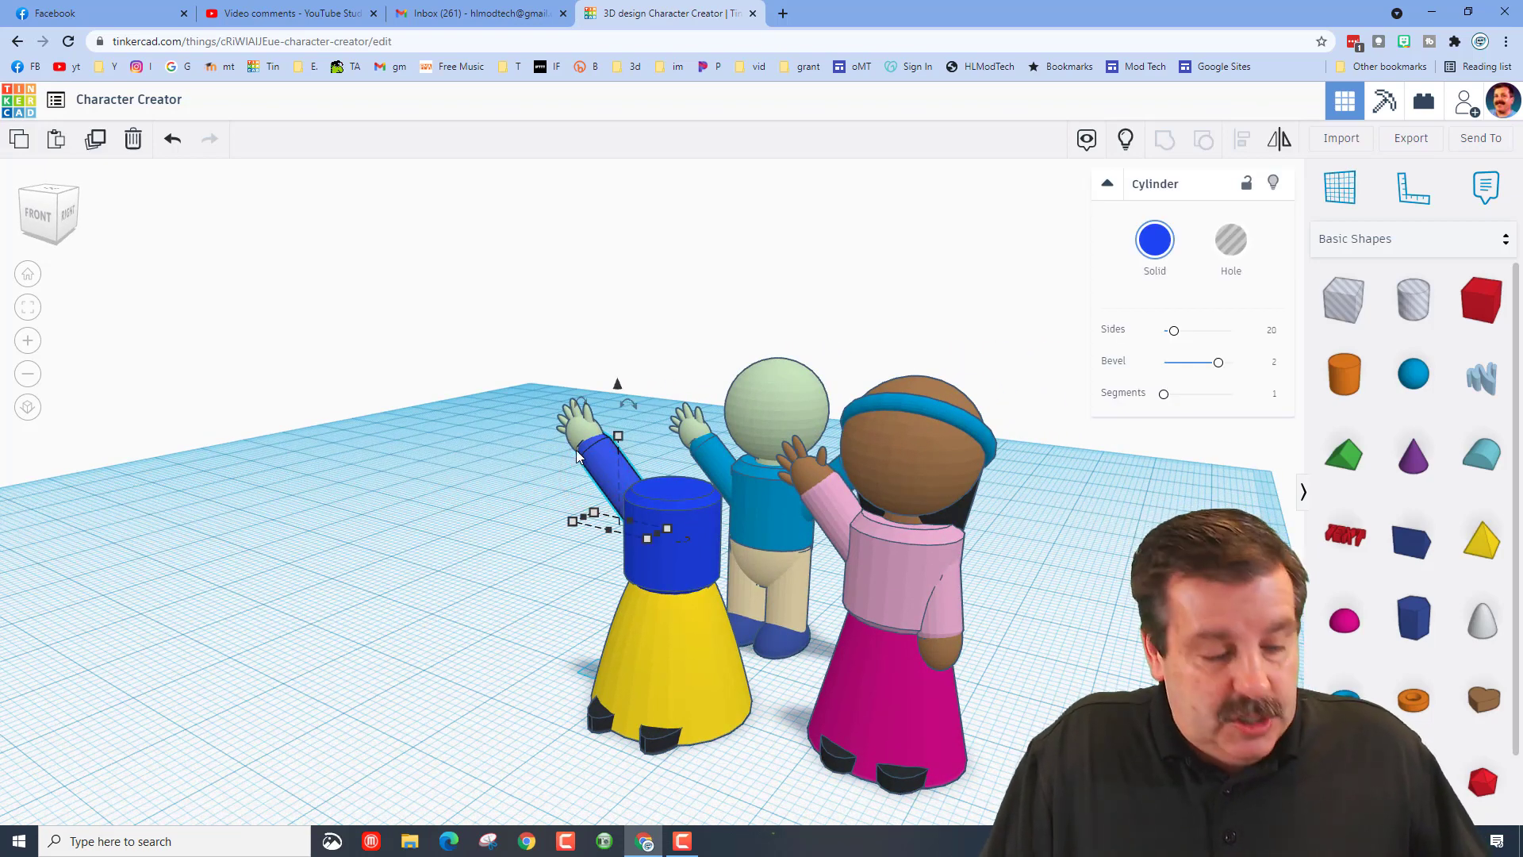
left_click(582, 430, "shift")
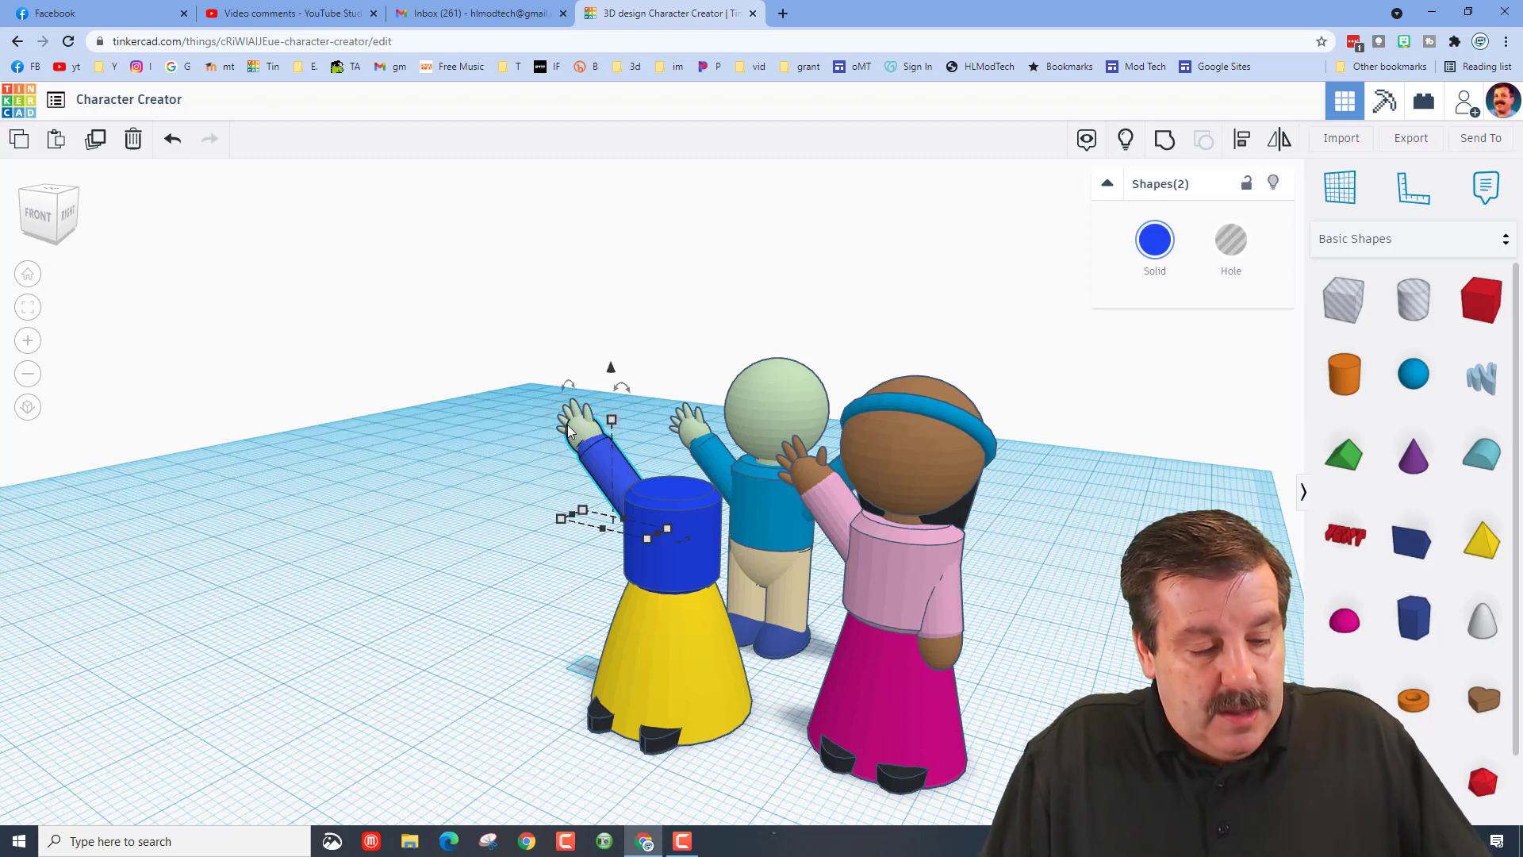
key("ctrl+d")
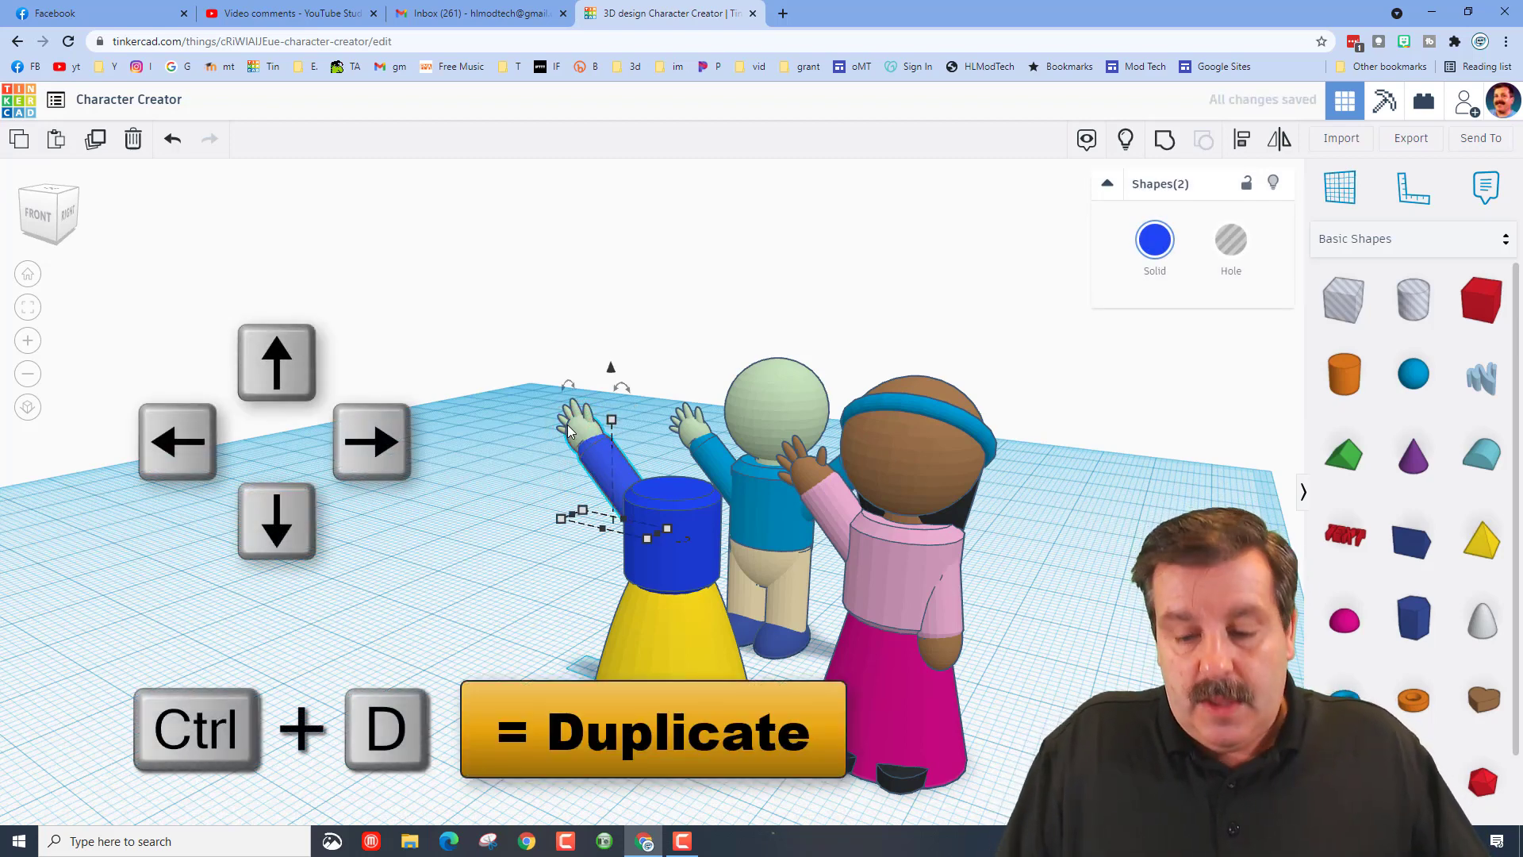
key("Left")
key("Left")
key("Left")
key("Left")
key("Left")
key("Left")
key("Left")
key("Left")
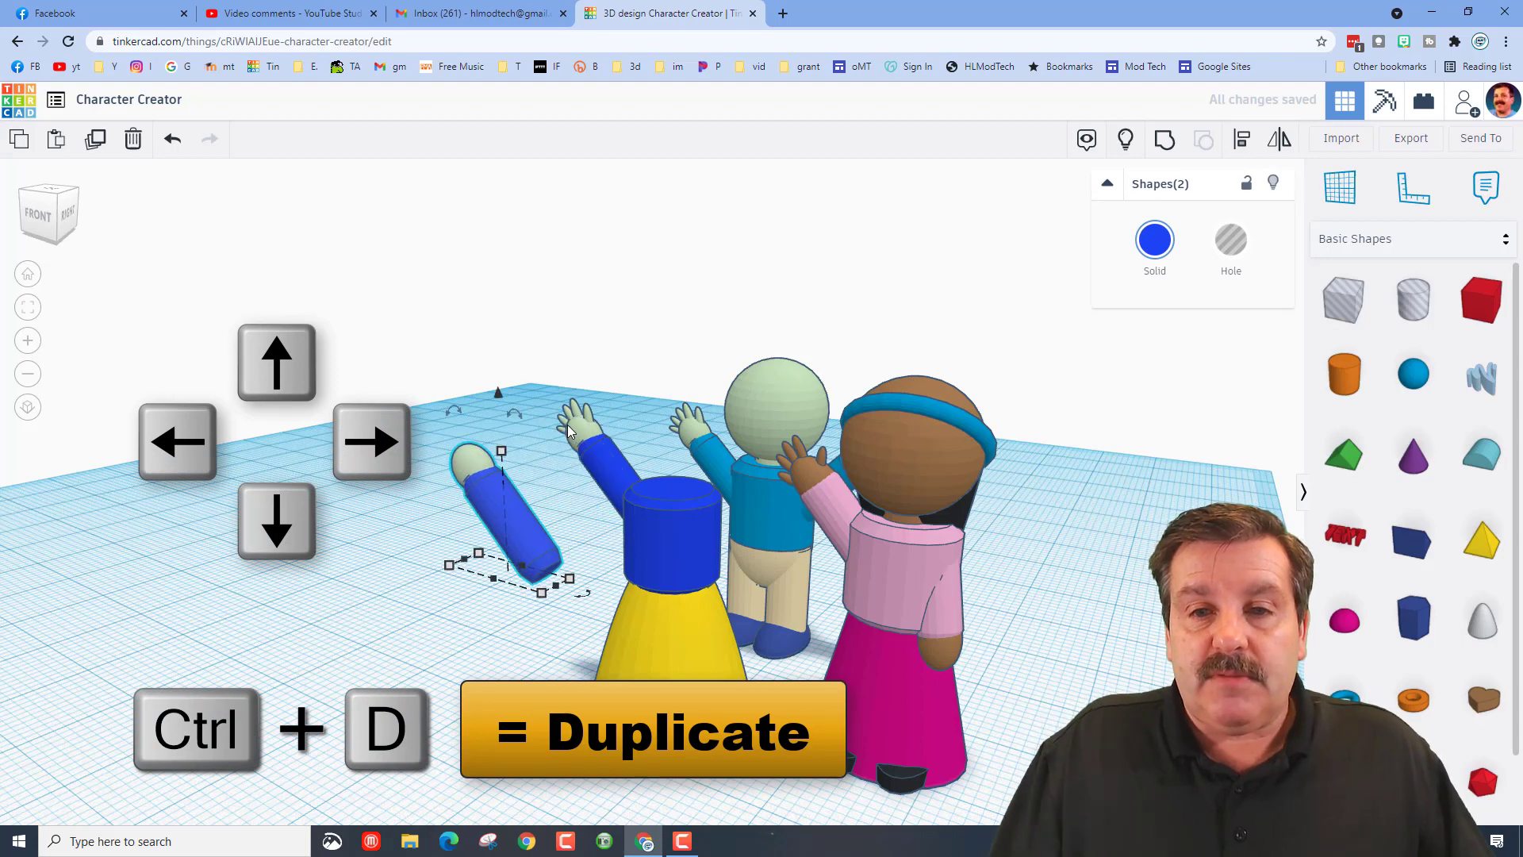
- Rotate the fingerless arm copy by -148° so it hangs down, and move it back in line with the torso
right_click_drag(268, 622, 381, 603)
left_click_drag(688, 366, 541, 683)
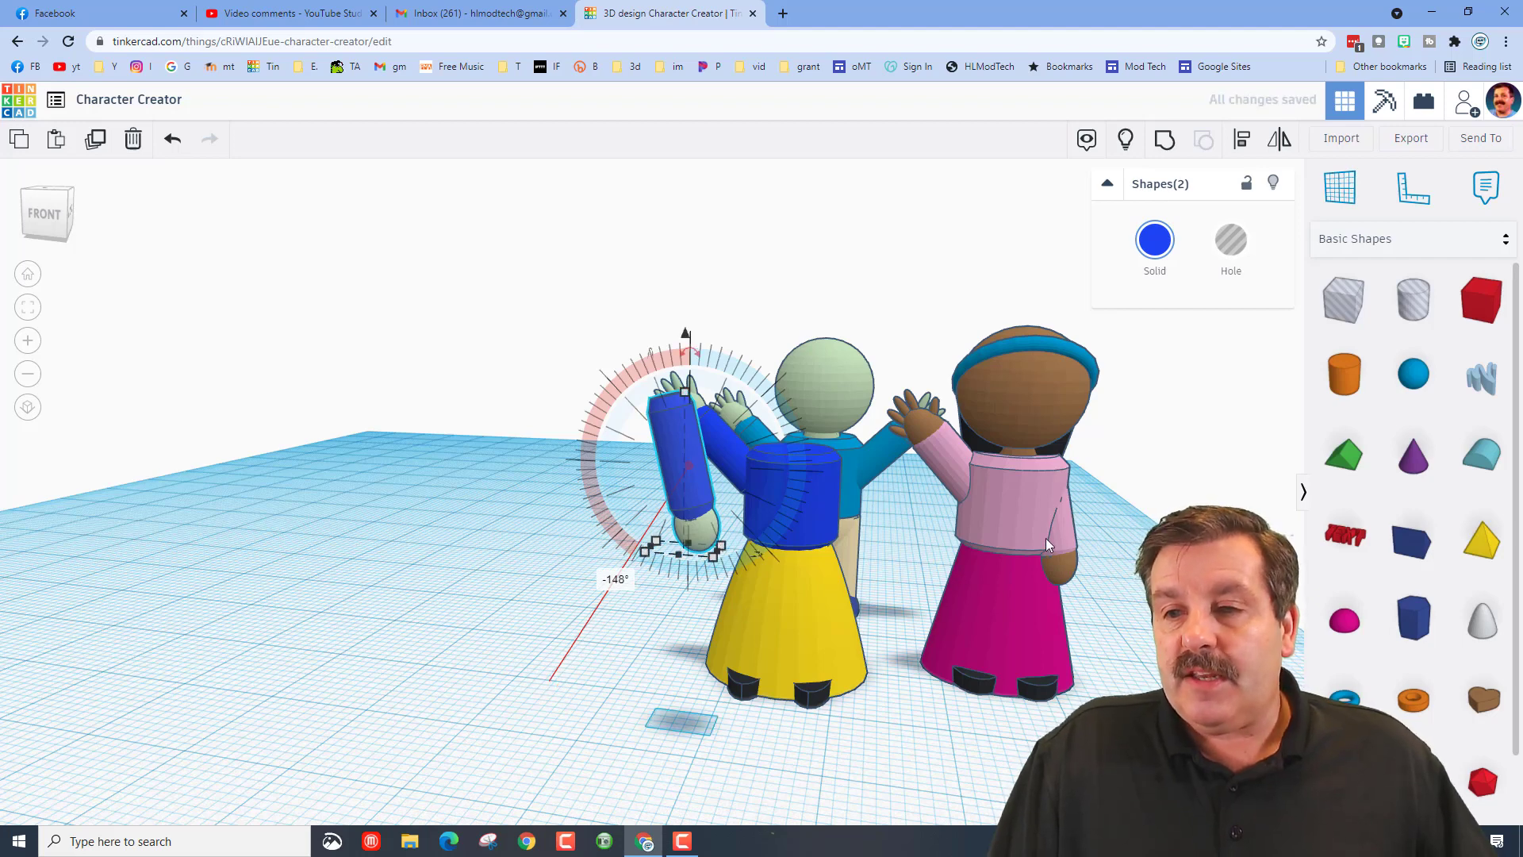
key("Up")
key("Up")
key("Up")
key("Up")
key("Up")
key("Up")
key("Up")
key("Up")
key("Down")
key("Down")
key("Down")
key("Up")
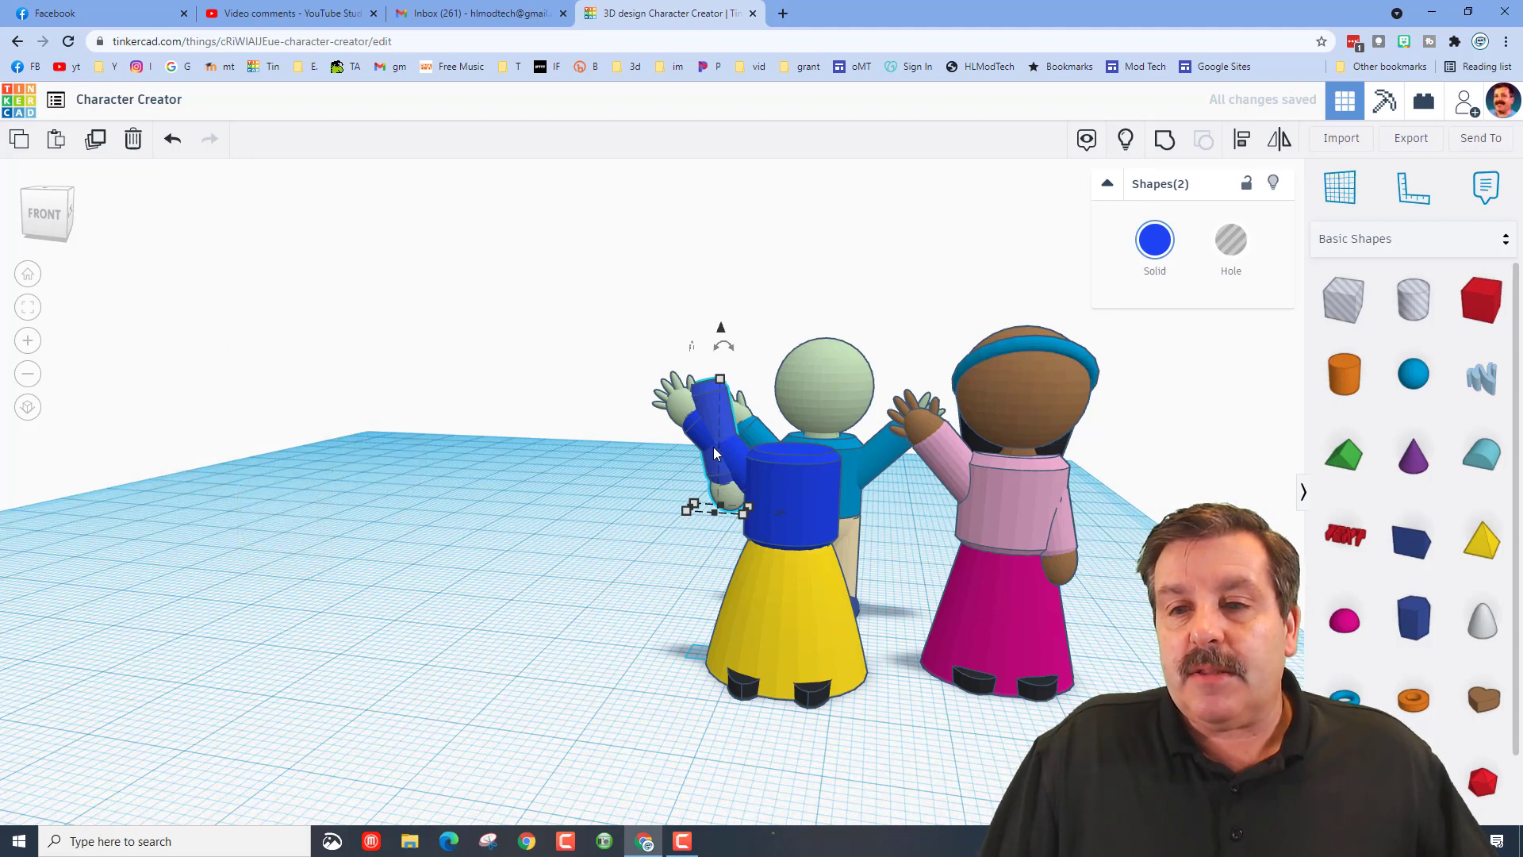
- Move the hanging arm across the body to the side of the torso opposite the raised arm
key("Right")
key("Right")
key("Right")
key("Right")
key("Right")
key("Right")
key("Right")
key("Right")
key("Right")
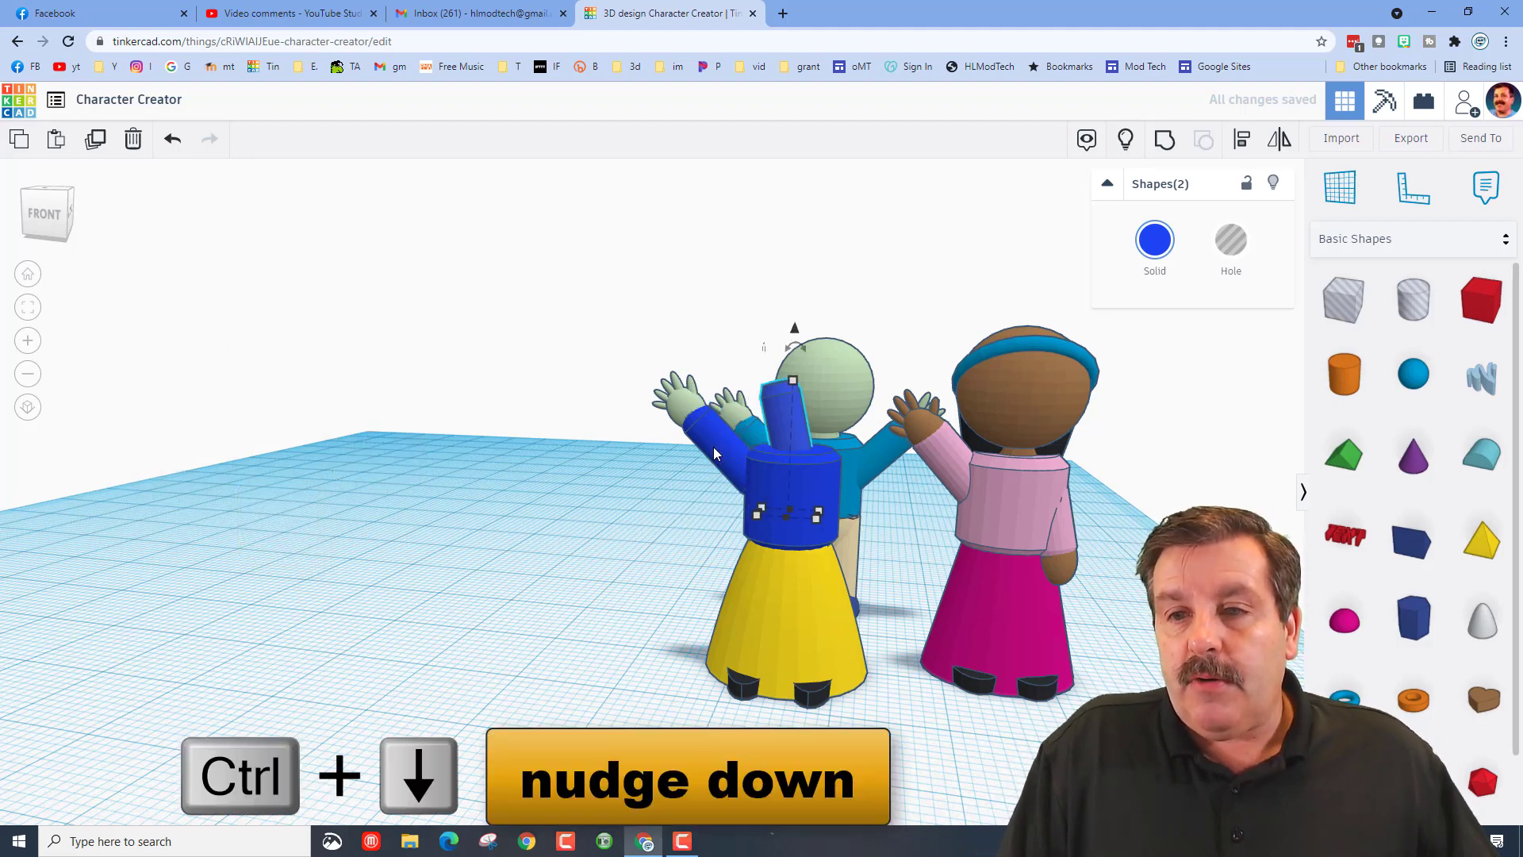
key("Right")
key("Right")
key("Right")
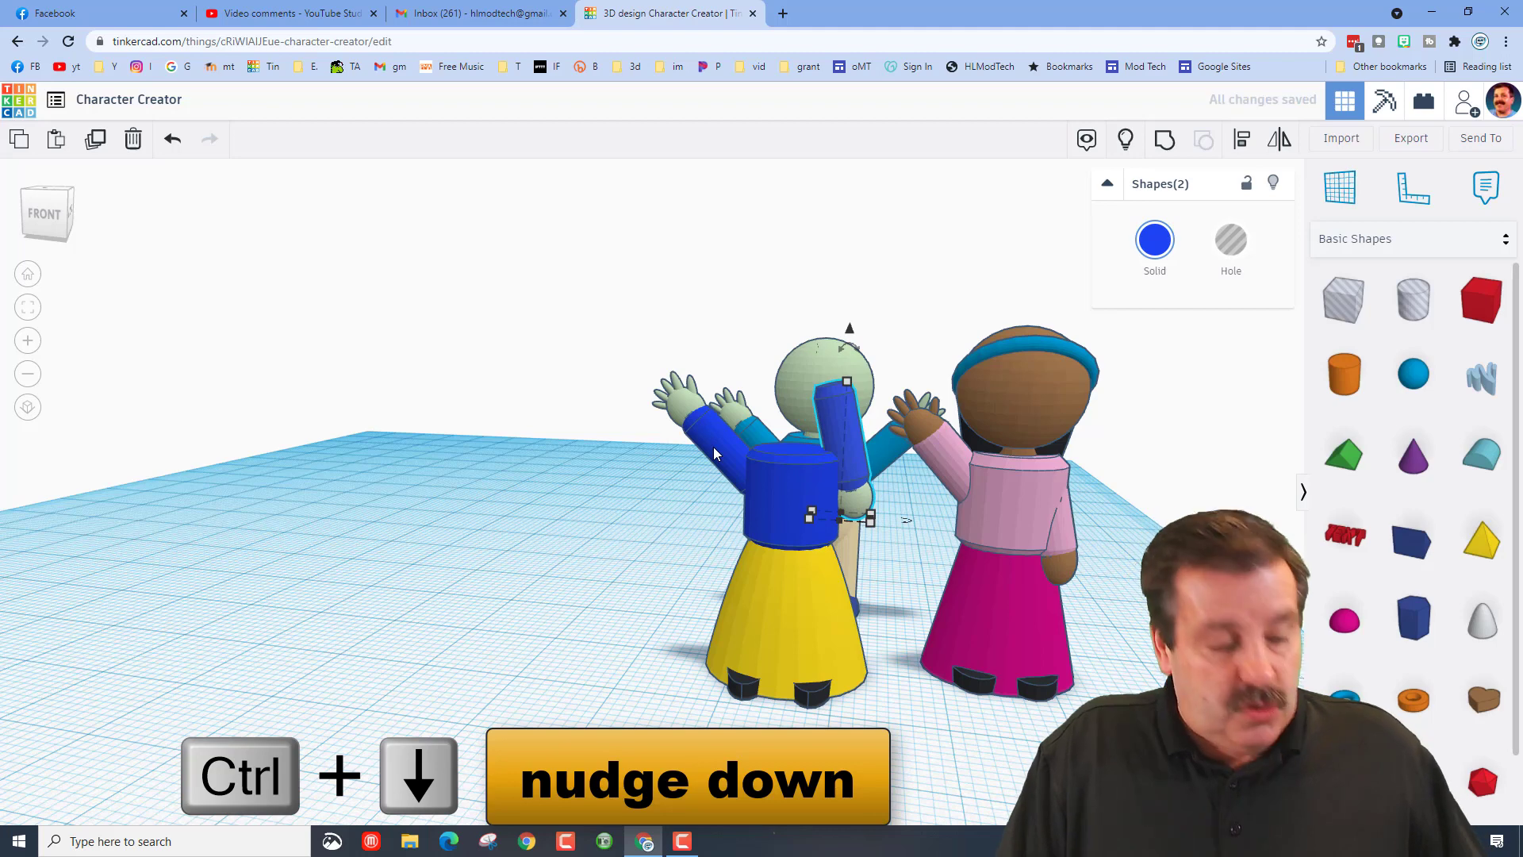
- Lower the hanging arm until its sleeve meets the torso's shoulder, and adjust its tilt beside the body
key("ctrl+Down")
key("ctrl+Down")
key("ctrl+Down")
key("ctrl+Down")
key("ctrl+Down")
key("ctrl+Down")
key("ctrl+Down")
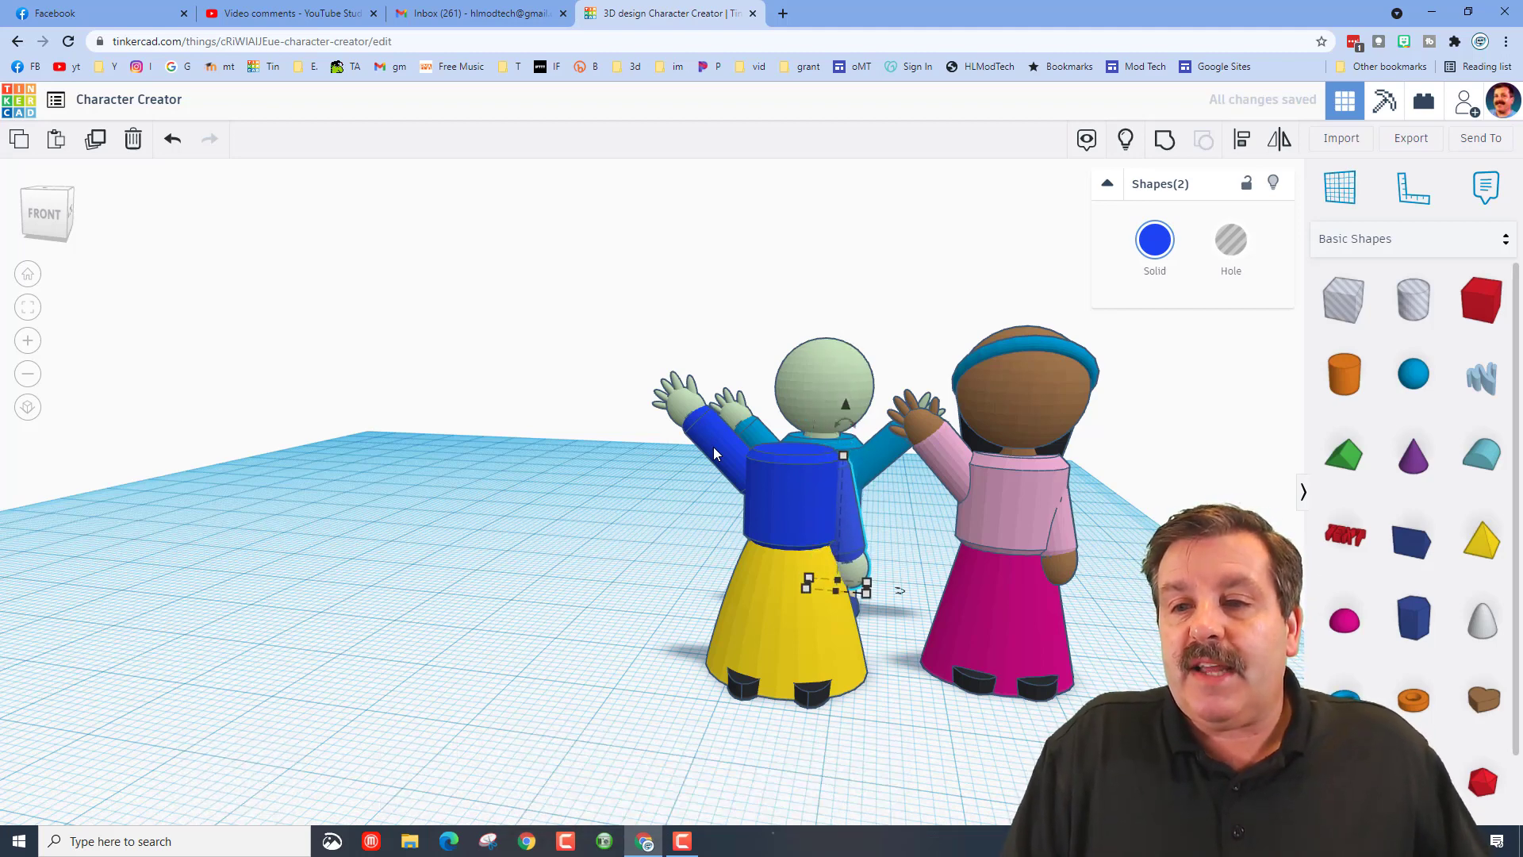
right_click_drag(626, 491, 1191, 633)
right_click_drag(887, 312, 903, 316)
left_click_drag(822, 326, 845, 302)
- Hide the green-skinned figure's blue shirt and sleeves behind the new character
right_click_drag(622, 341, 880, 428)
left_click(854, 408)
left_click_drag(854, 408, 748, 425)
left_click(1273, 182)
- Duplicate the green-skinned figure's head and neck, and bring the copy forward over the blue torso
right_click_drag(717, 318, 626, 320)
left_click_drag(797, 349, 858, 454)
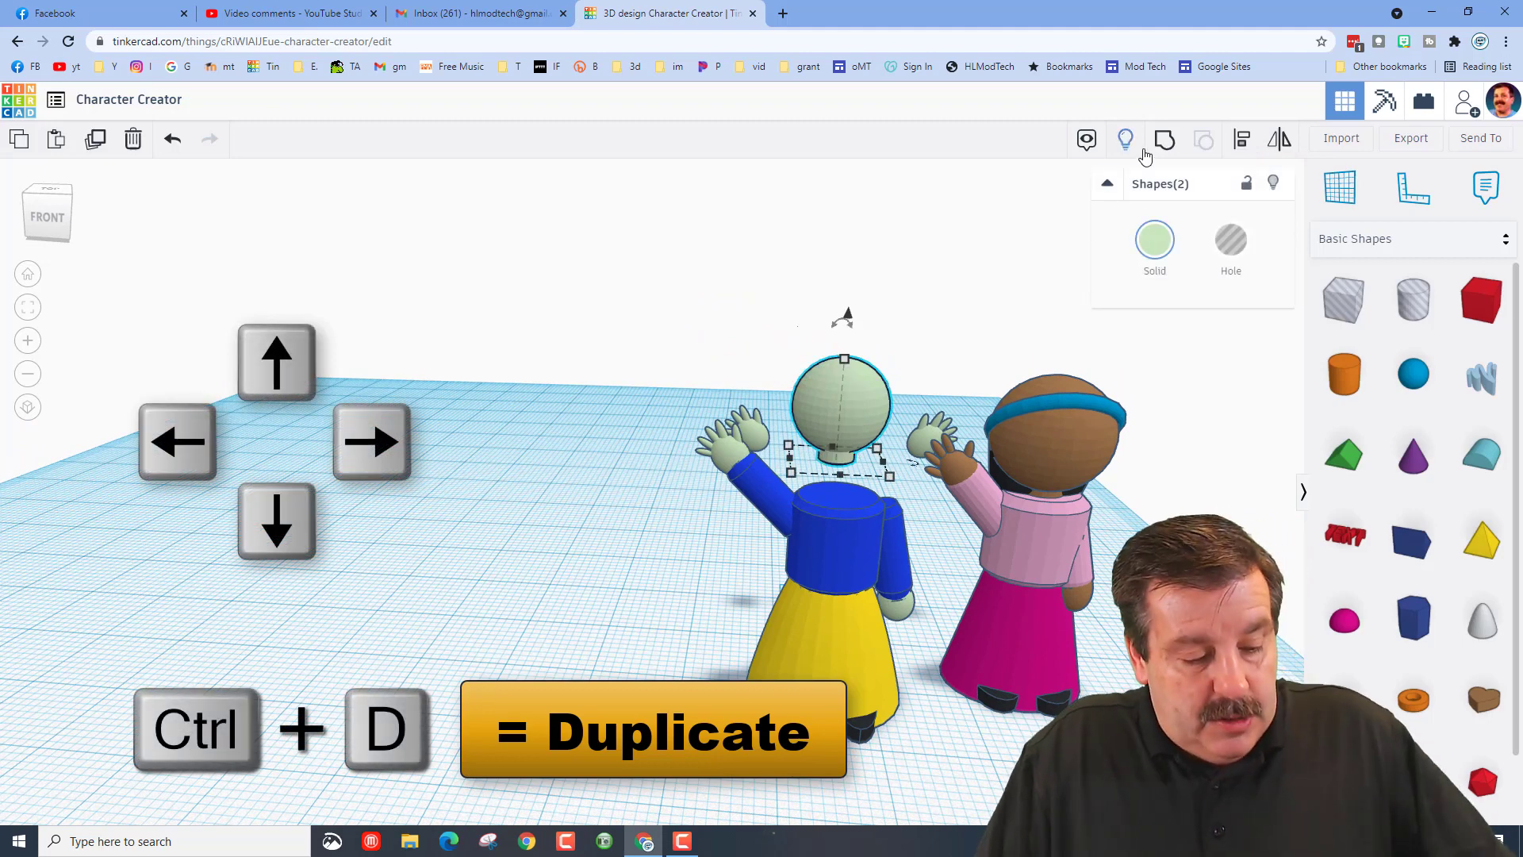
key("ctrl+d")
key("Down")
key("Down")
key("Down")
key("Down")
key("Down")
key("Down")
key("Down")
key("Down")
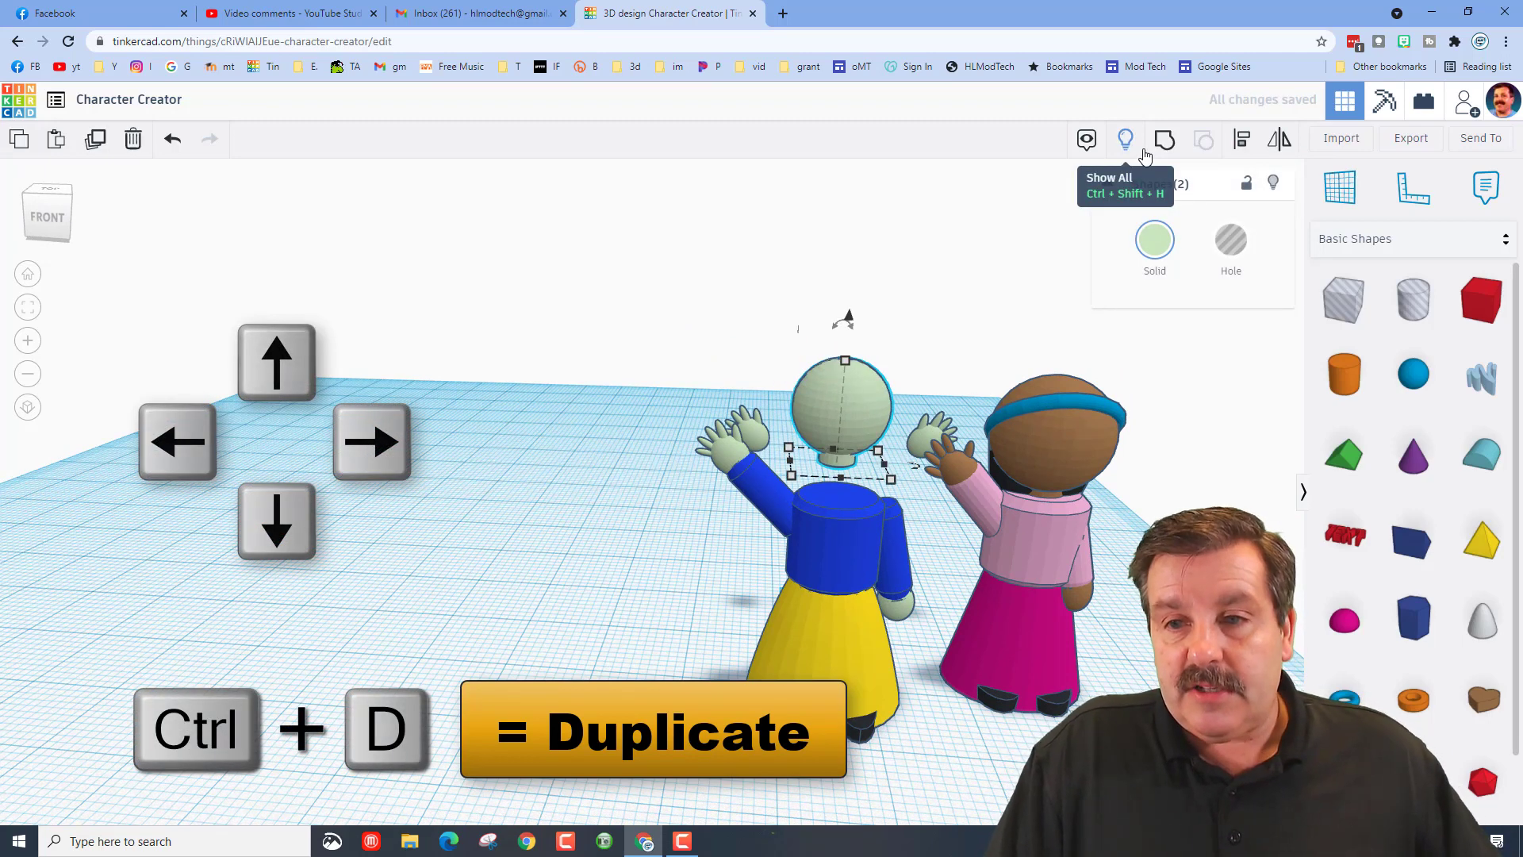
key("Up")
key("Up")
key("Up")
key("Up")
key("Up")
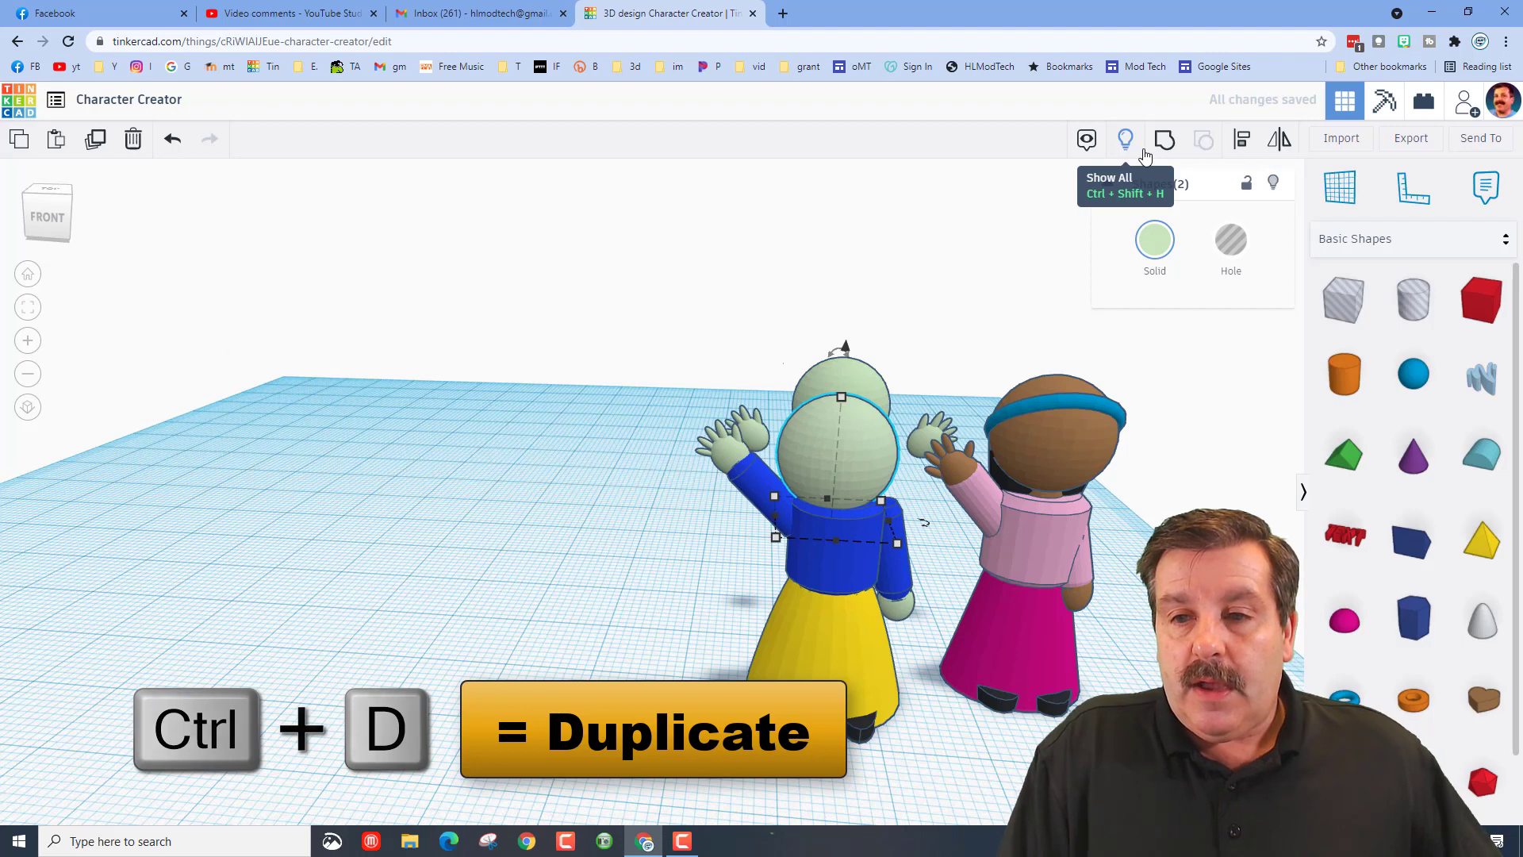
- Raise the copied head and neck so the neck sits on top of the blue torso
key("ctrl+Up")
key("ctrl+Up")
key("ctrl+Up")
key("ctrl+Up")
- Show all the hidden shapes on the workplane again
scroll(599, 505, "up", 1)
scroll(599, 505, "up", 2)
right_click_drag(742, 621, 687, 630)
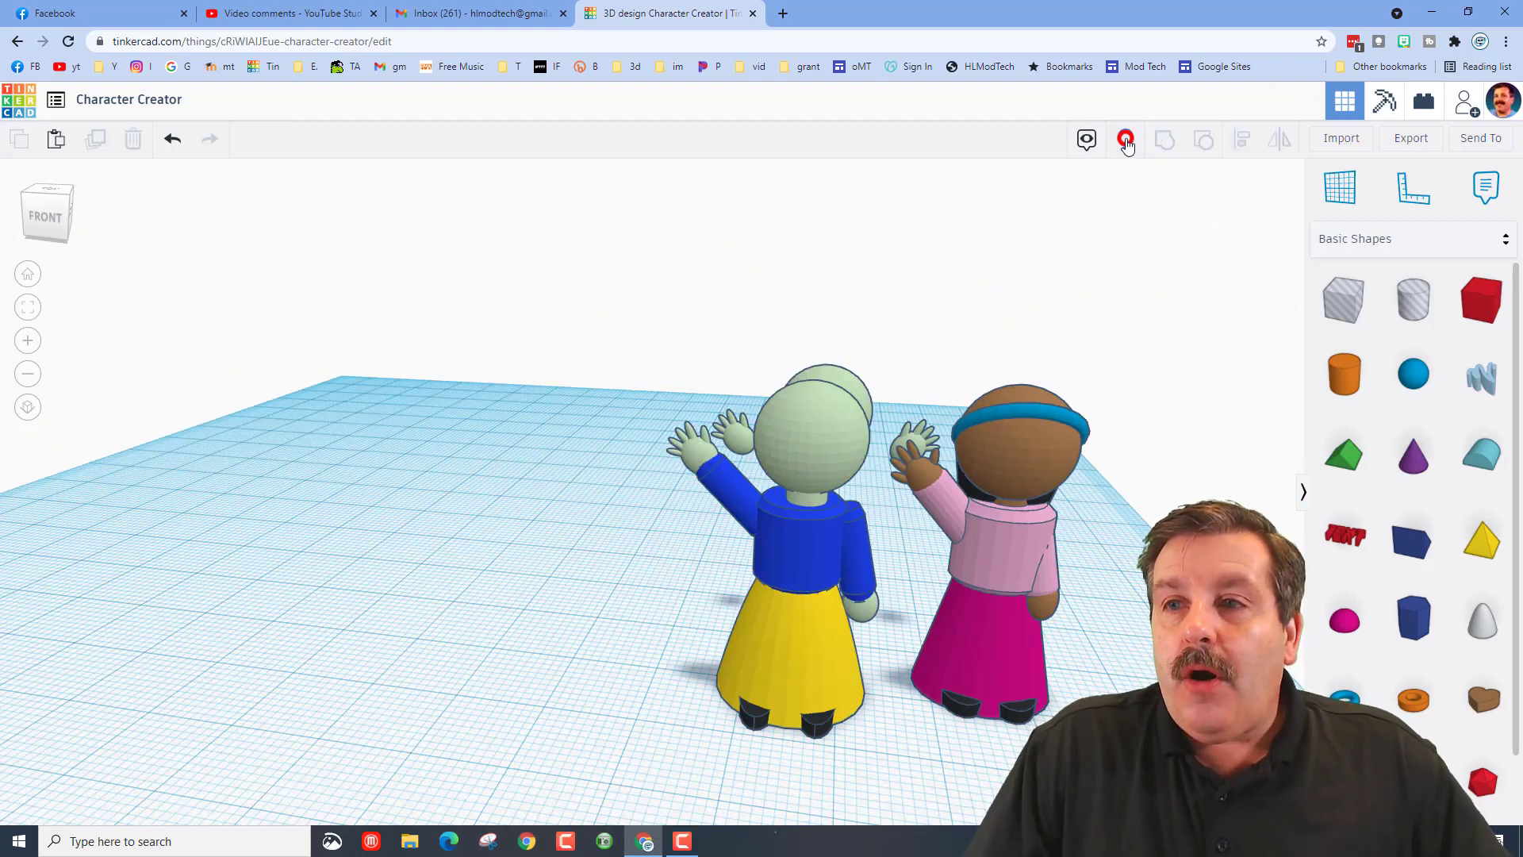
left_click(1127, 140)
right_click_drag(913, 426, 622, 446)
- Recolour the new character's head and neck with the medium brown preset
left_click(559, 464)
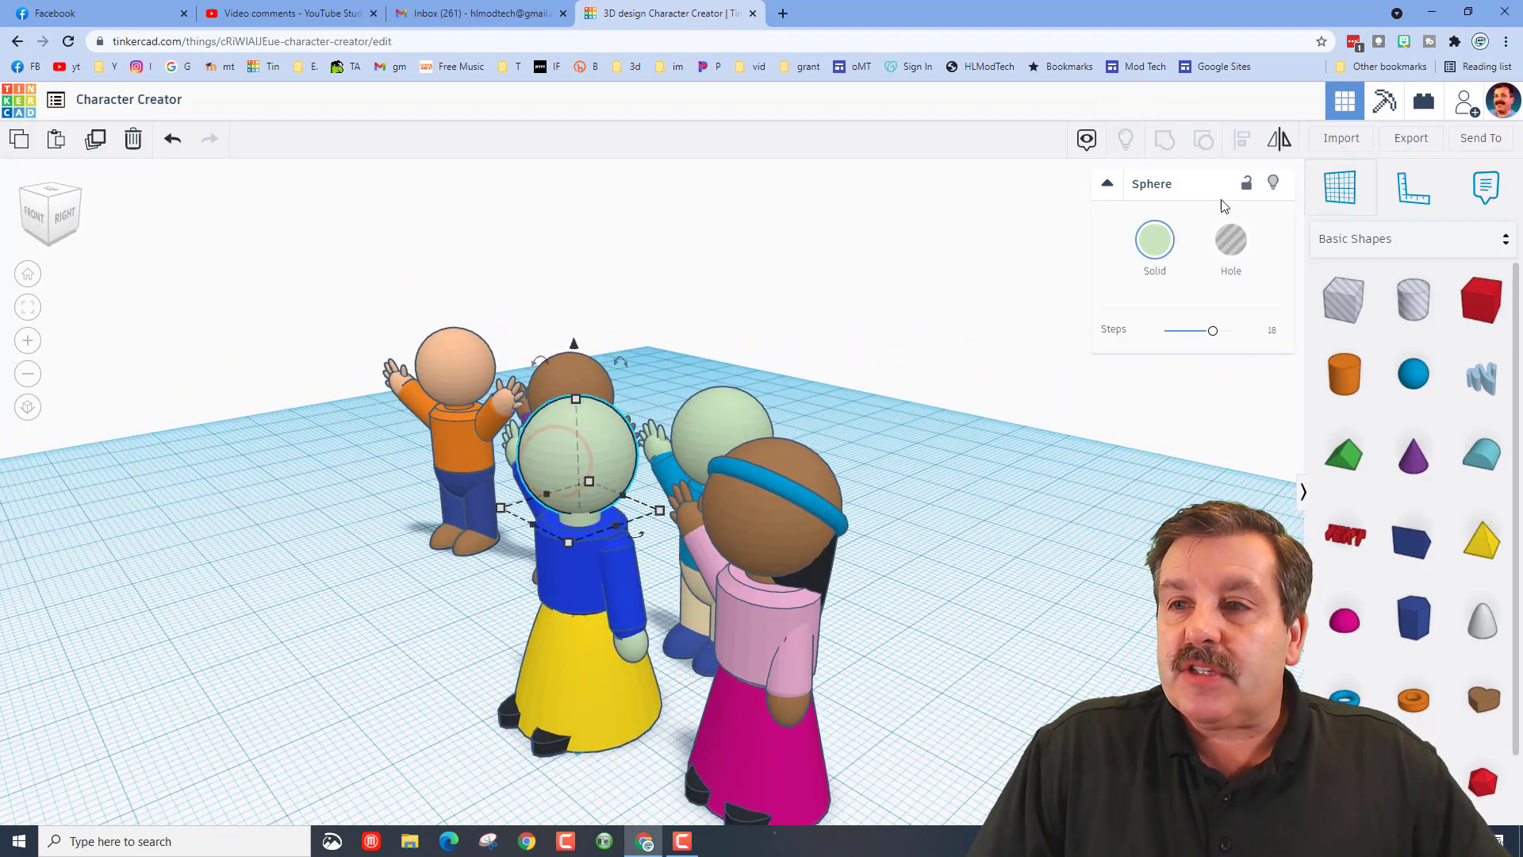
left_click(1150, 252)
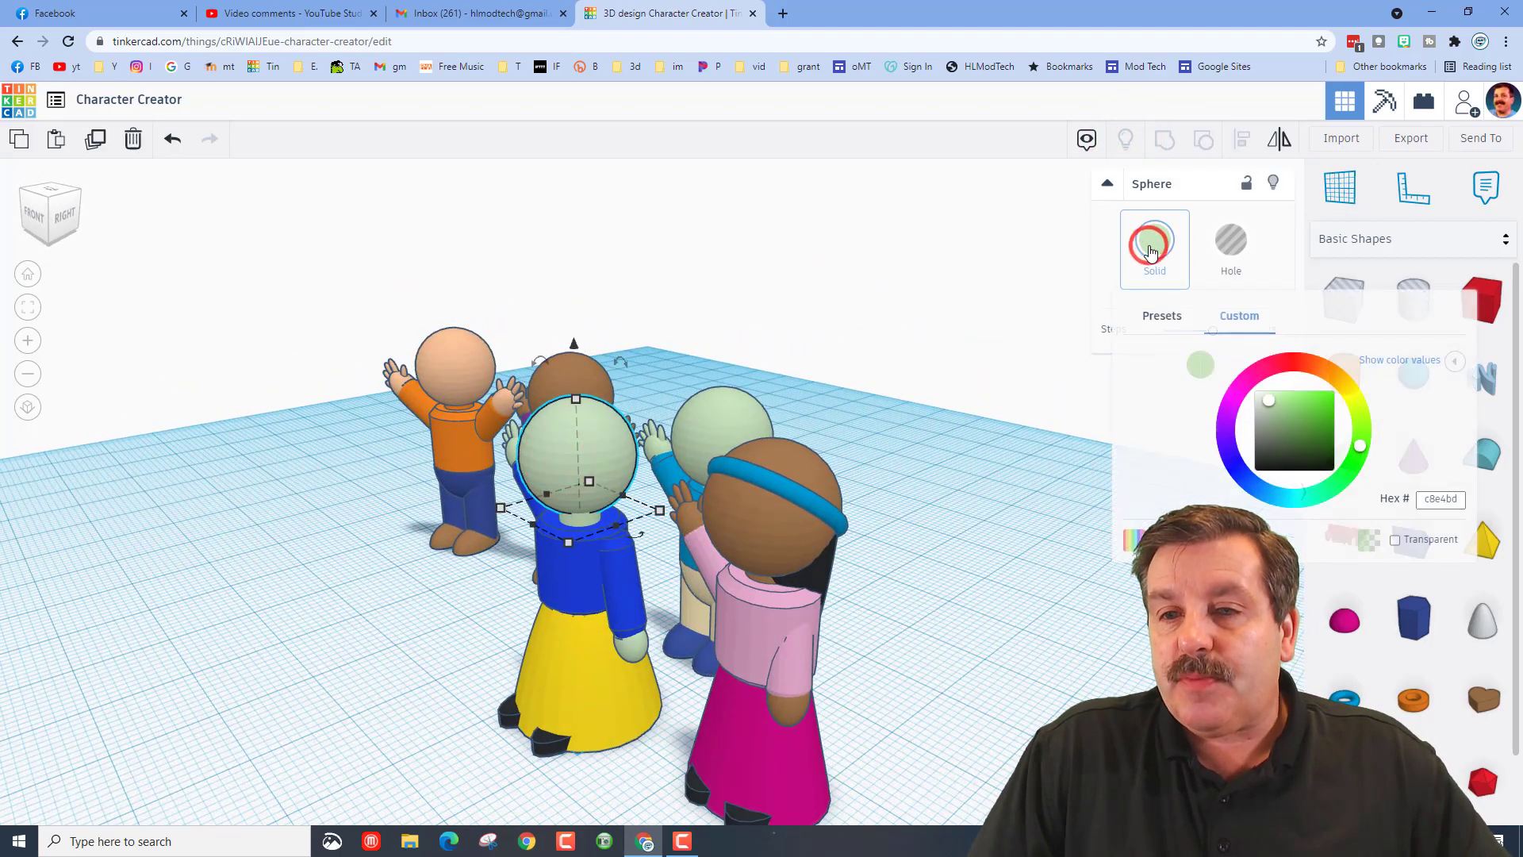
left_click(1170, 313)
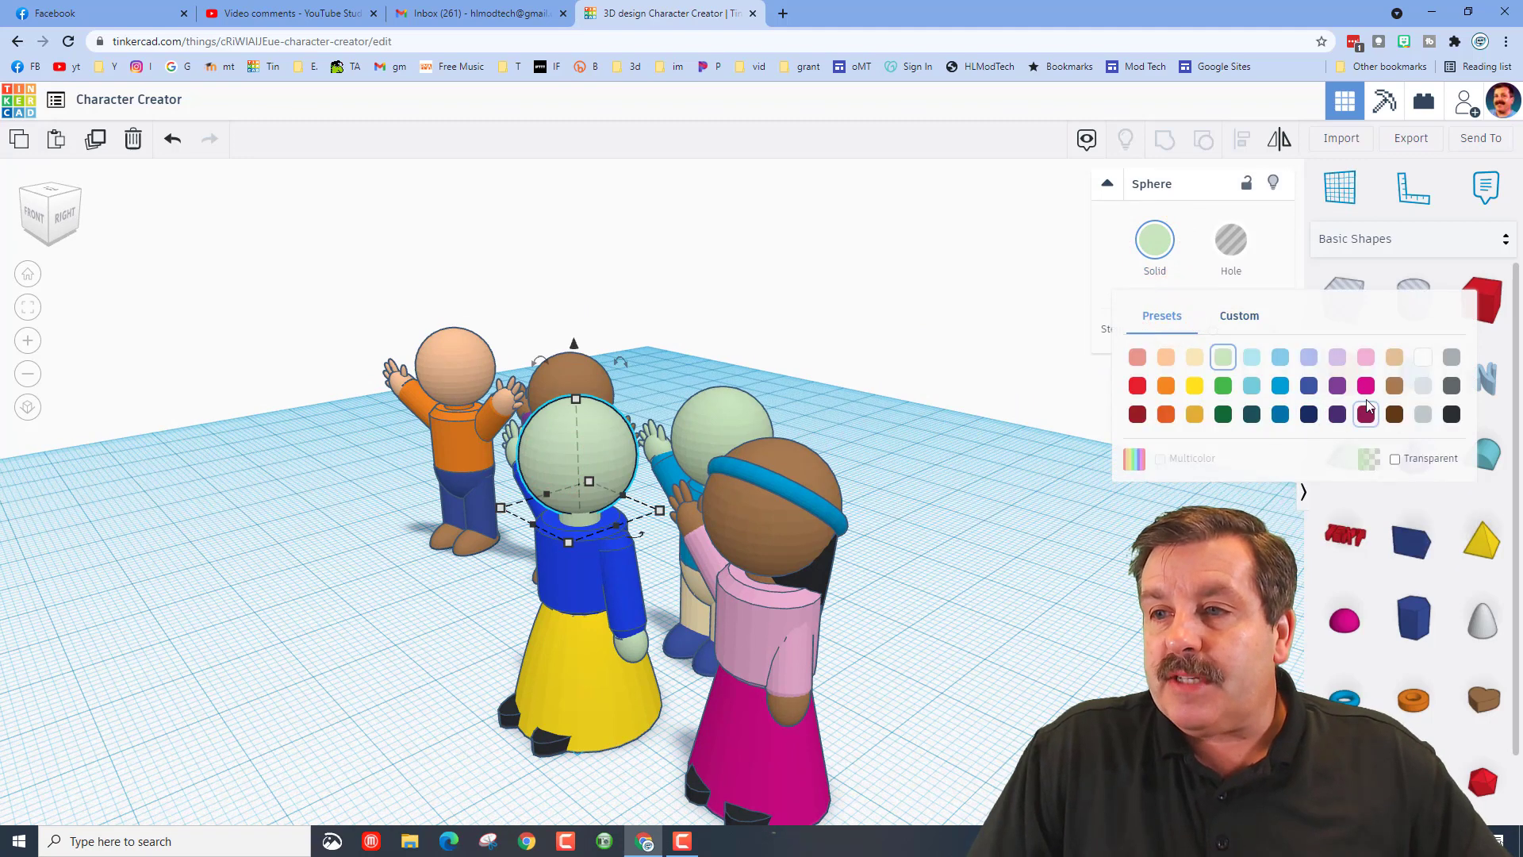
left_click(1395, 385)
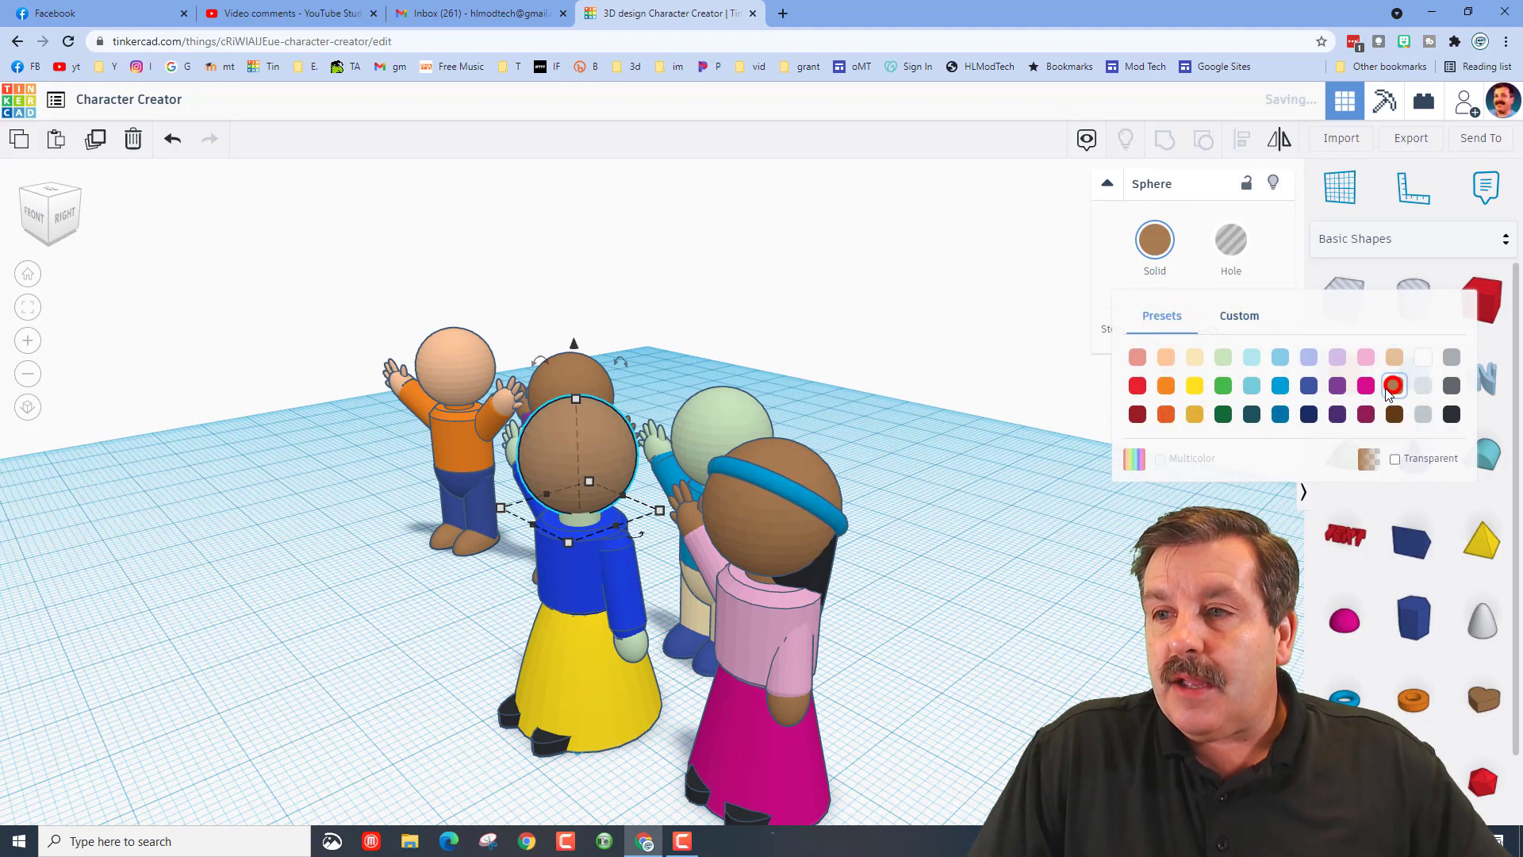
left_click(587, 523)
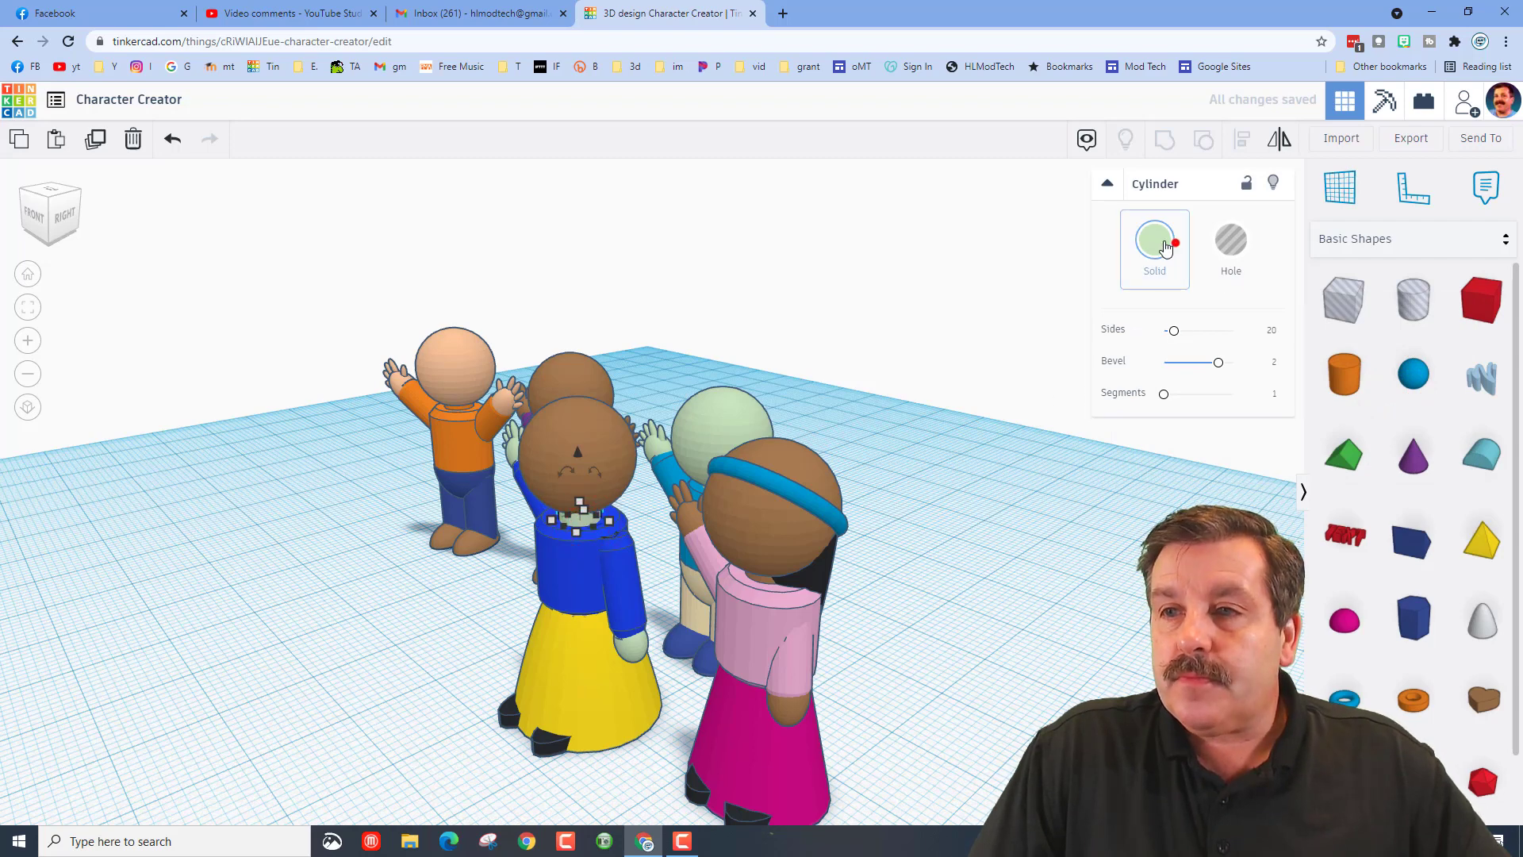
left_click(1163, 244)
left_click(1383, 387)
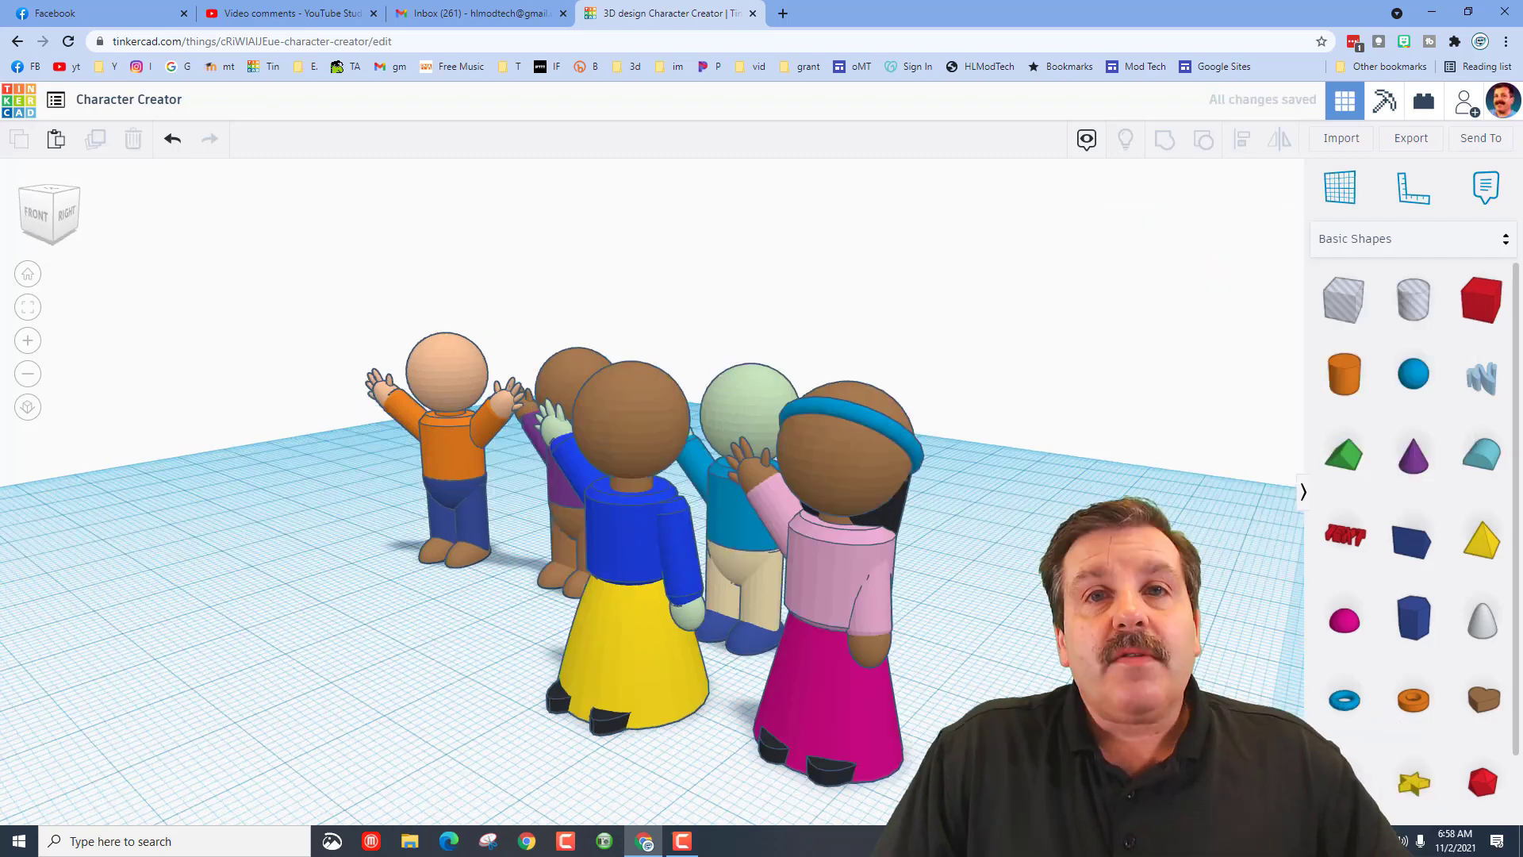
- Add a torus in front of the yellow-skirted character with radius 6 and tube 0.75
left_click_drag(1344, 698, 517, 684)
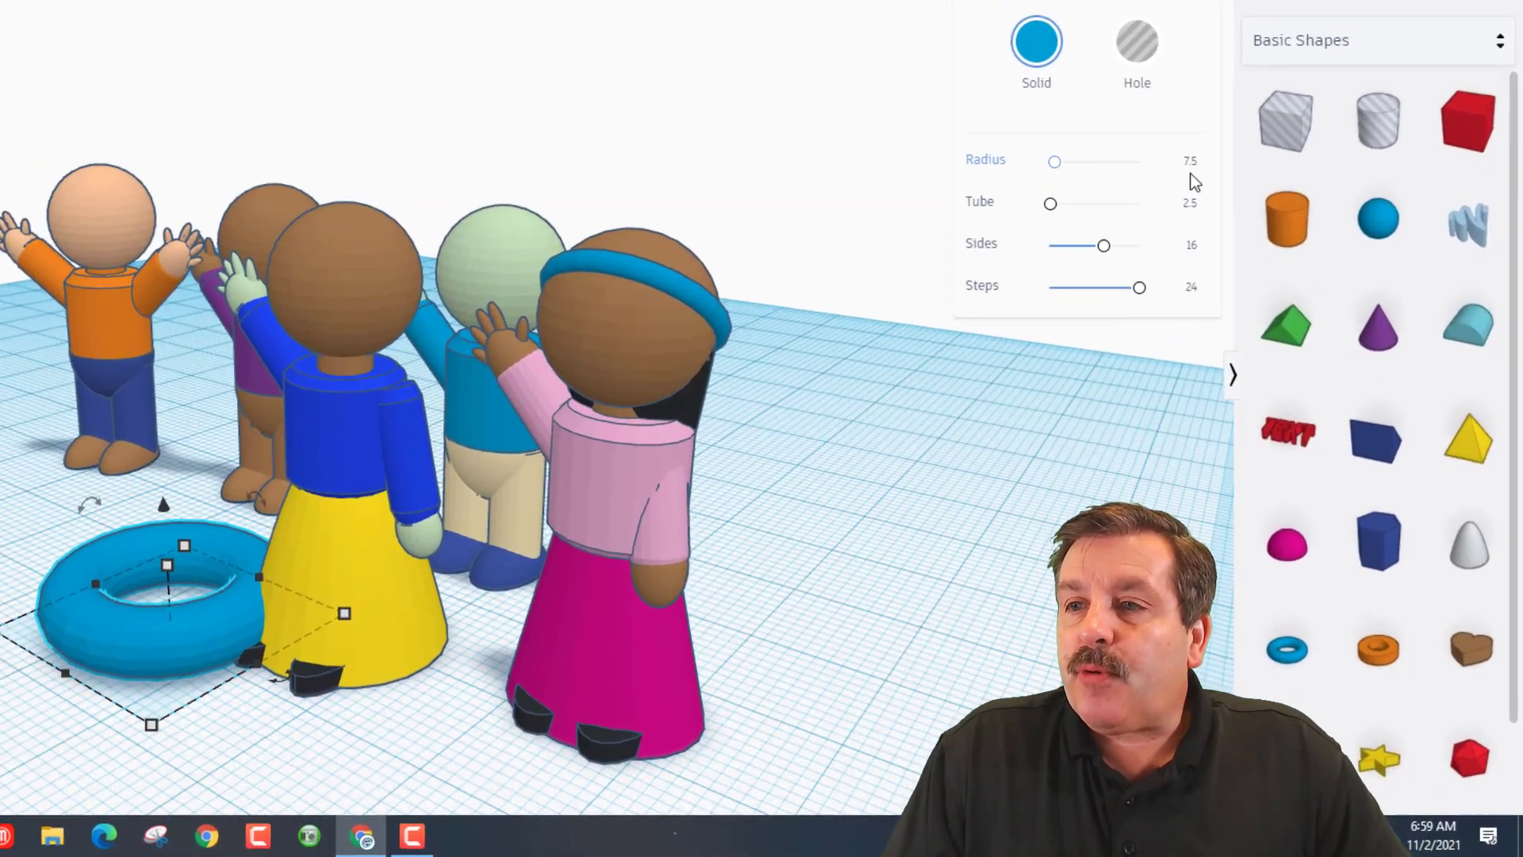
left_click(1189, 161)
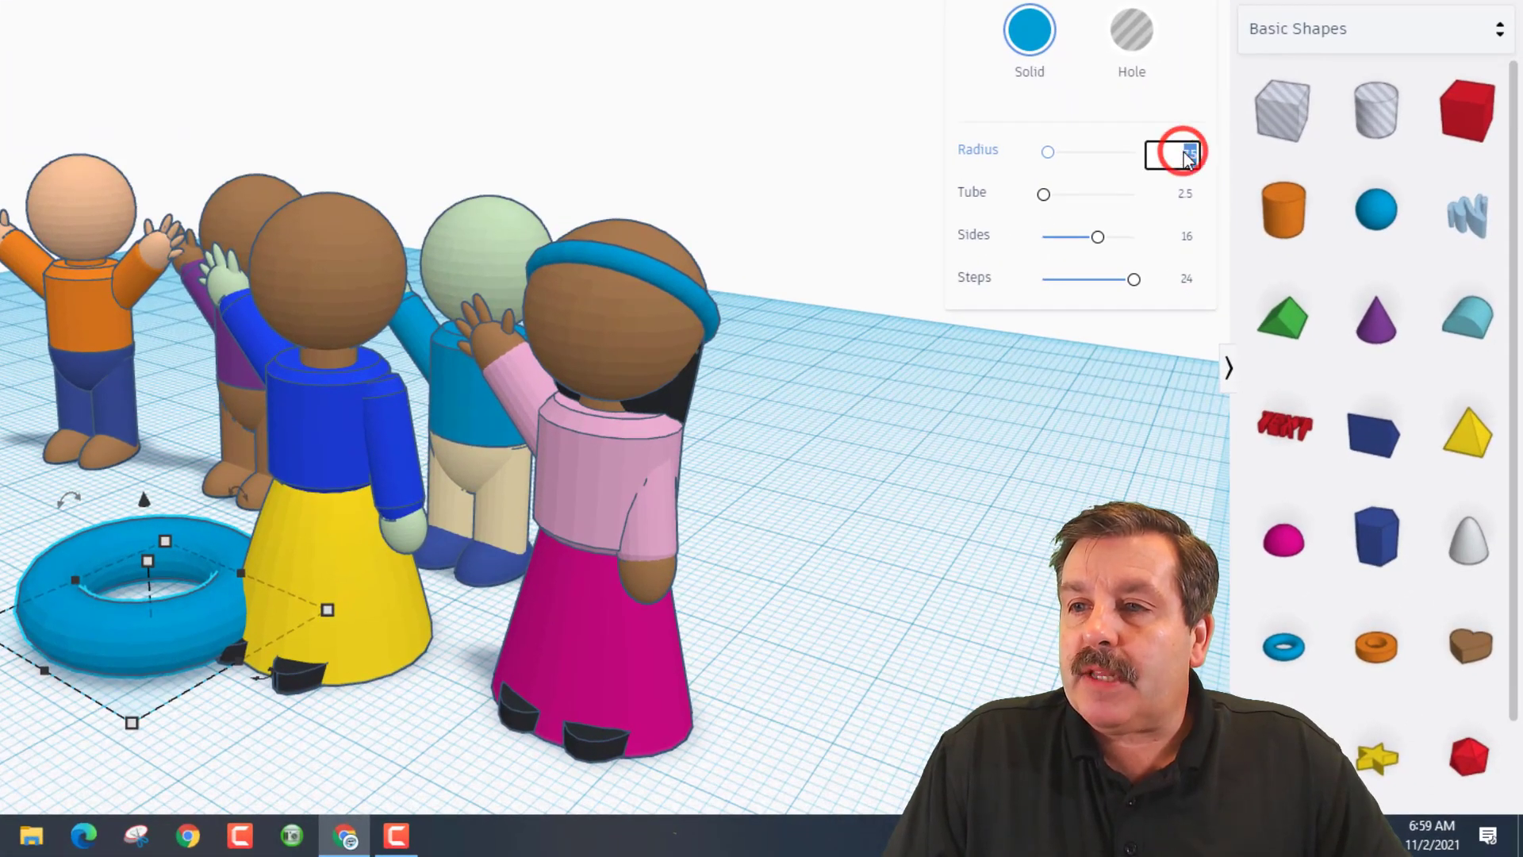
type("6")
key("Return")
left_click(1190, 193)
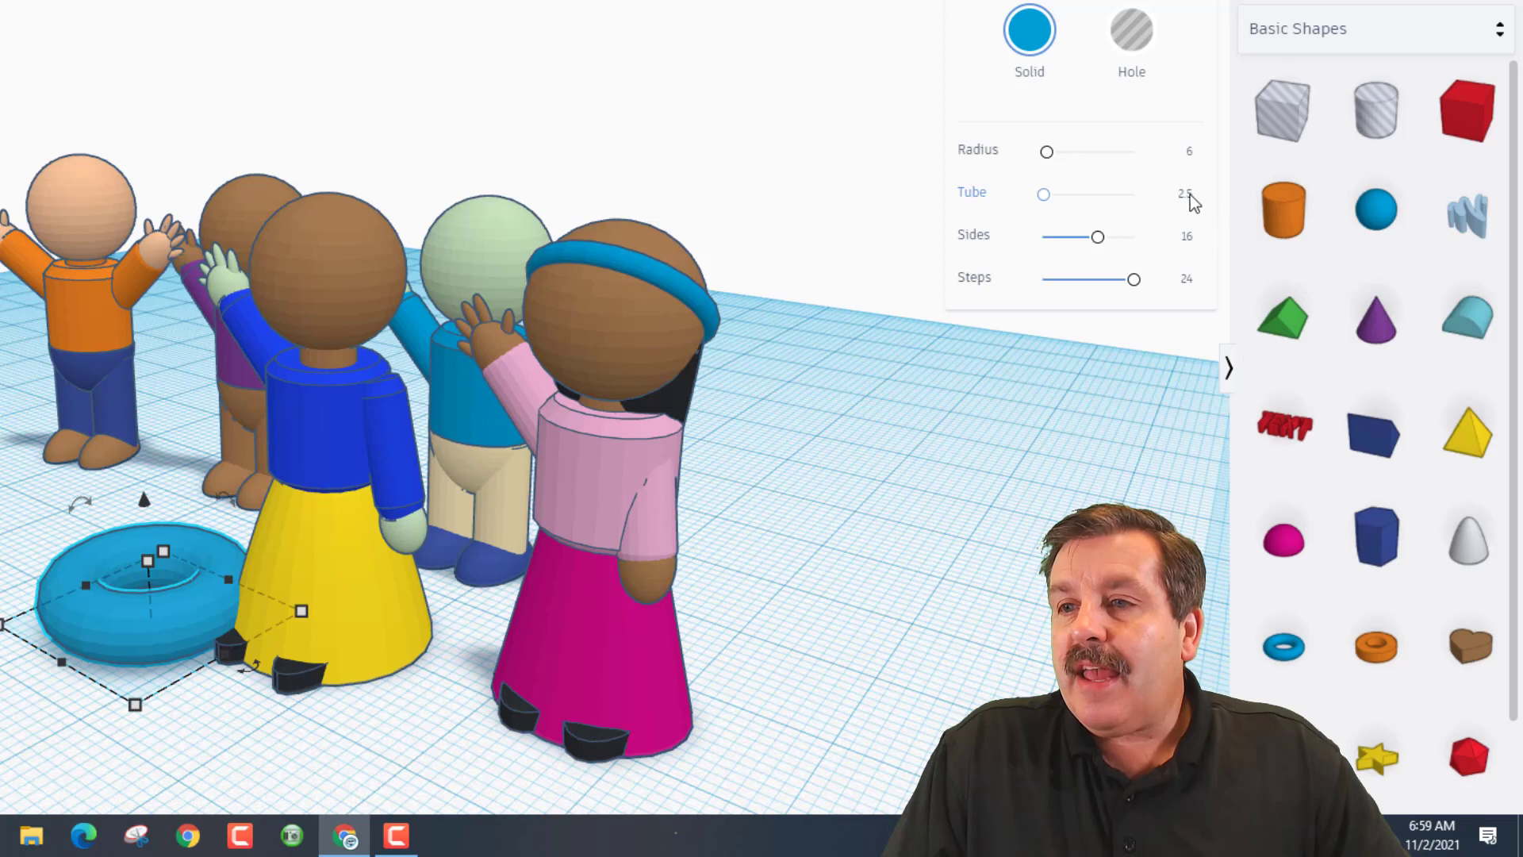
type("0")
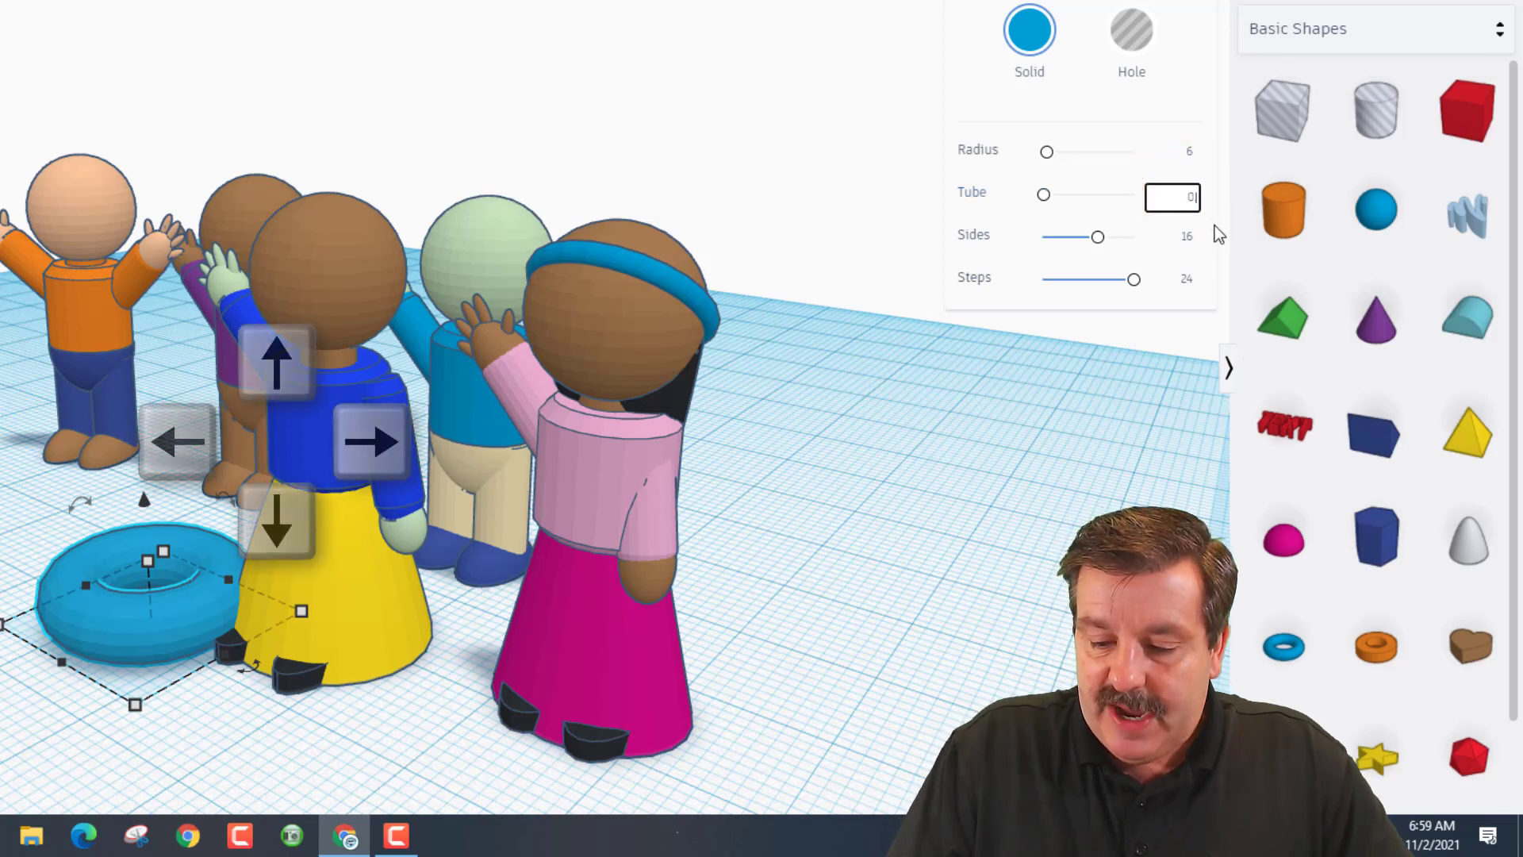
type(".75")
key("Return")
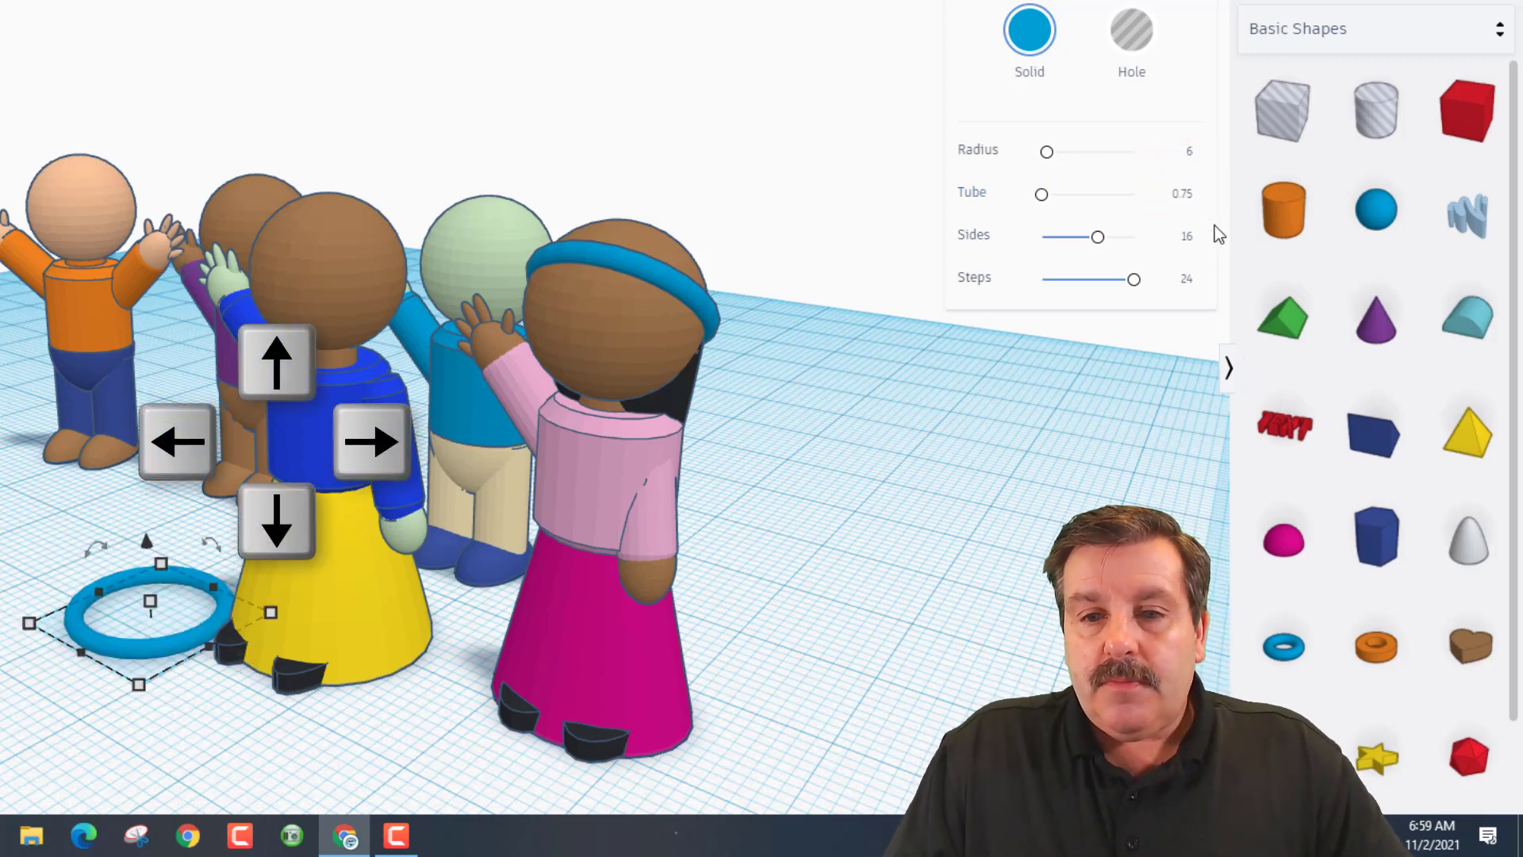
- Move the torus along the workplane until it sits around the base of the yellow-skirted character
key("Right")
key("Right")
key("Right")
key("Right")
key("Right")
key("Right")
key("Right")
key("Right")
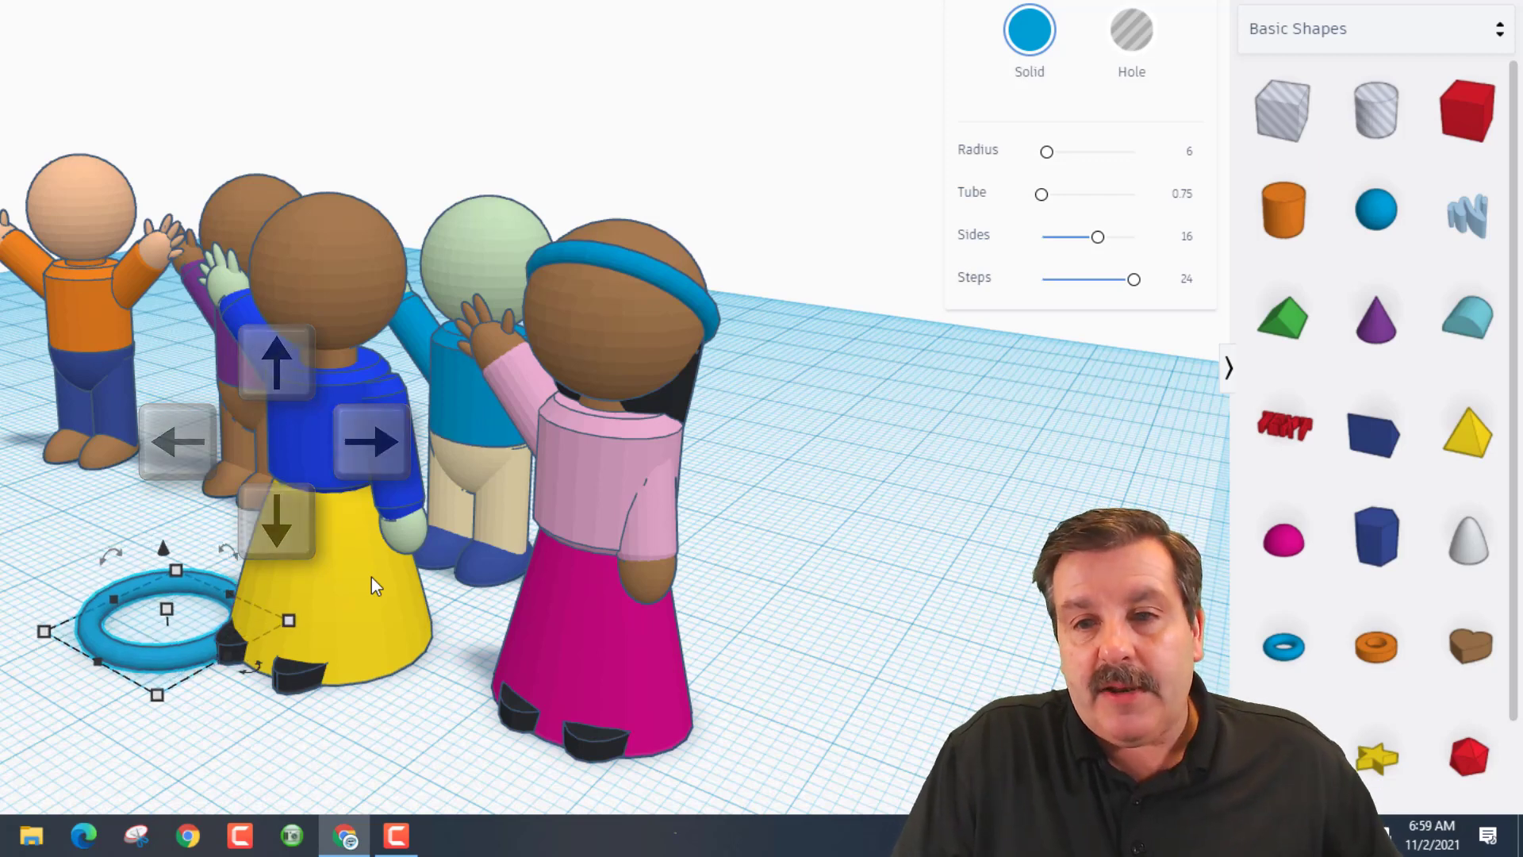
key("Right")
key("Right")
key("Right")
key("Right")
key("Up")
key("Up")
- Raise the torus off the workplane until it circles the upper part of the character's brown head
key("ctrl+Up")
key("ctrl+Up")
key("ctrl+Up")
key("ctrl+Up")
key("ctrl+Up")
key("ctrl+Up")
key("ctrl+Up")
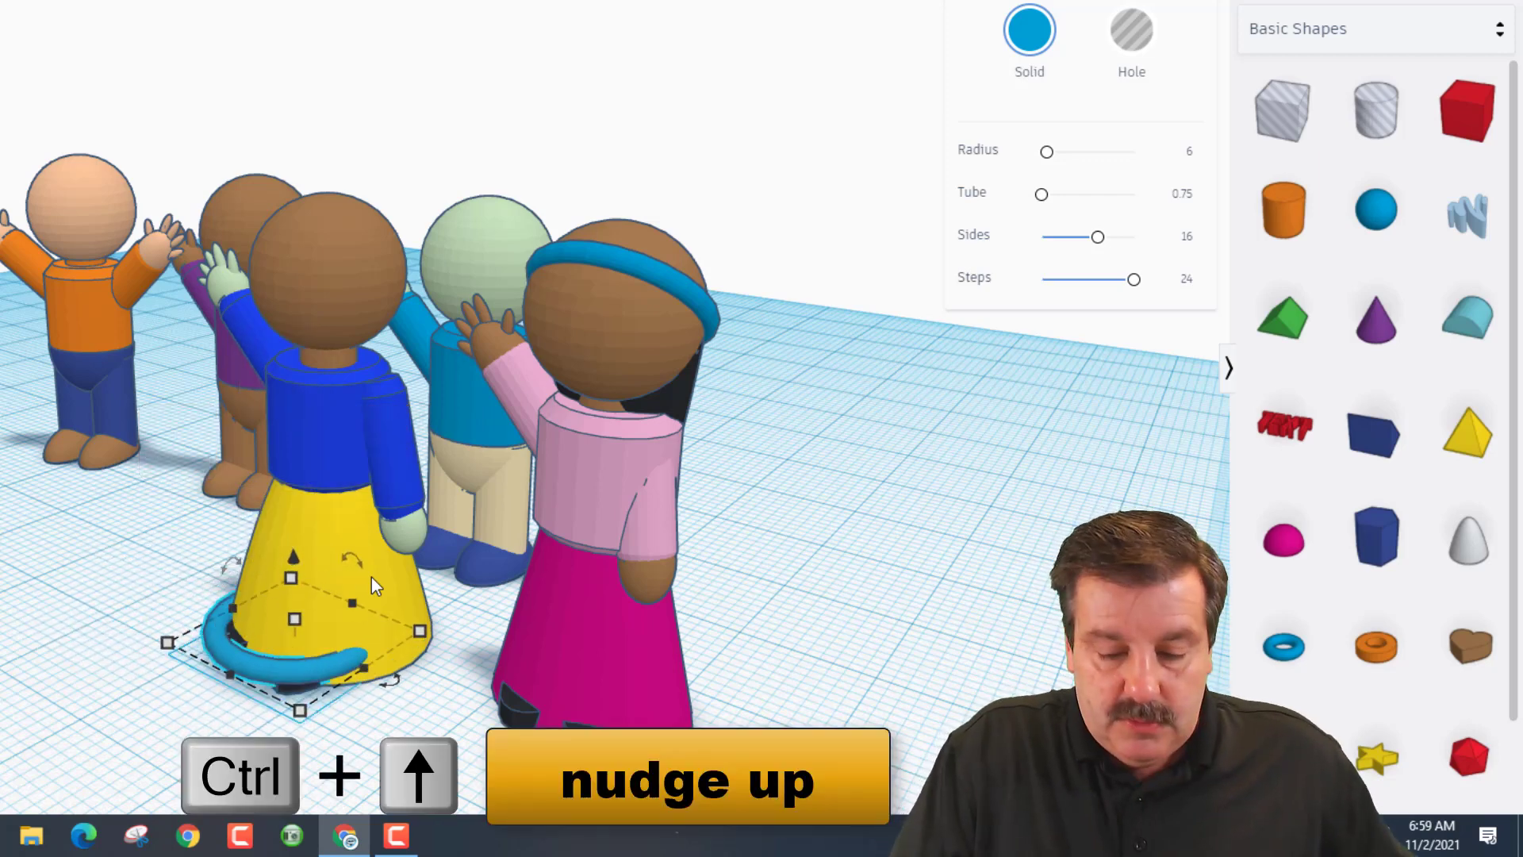
key("ctrl+Up")
key("ctrl+Up")
key("ctrl+Up")
key("ctrl+Up")
key("ctrl+Up")
key("ctrl+Up")
key("ctrl+Up")
key("ctrl+Up")
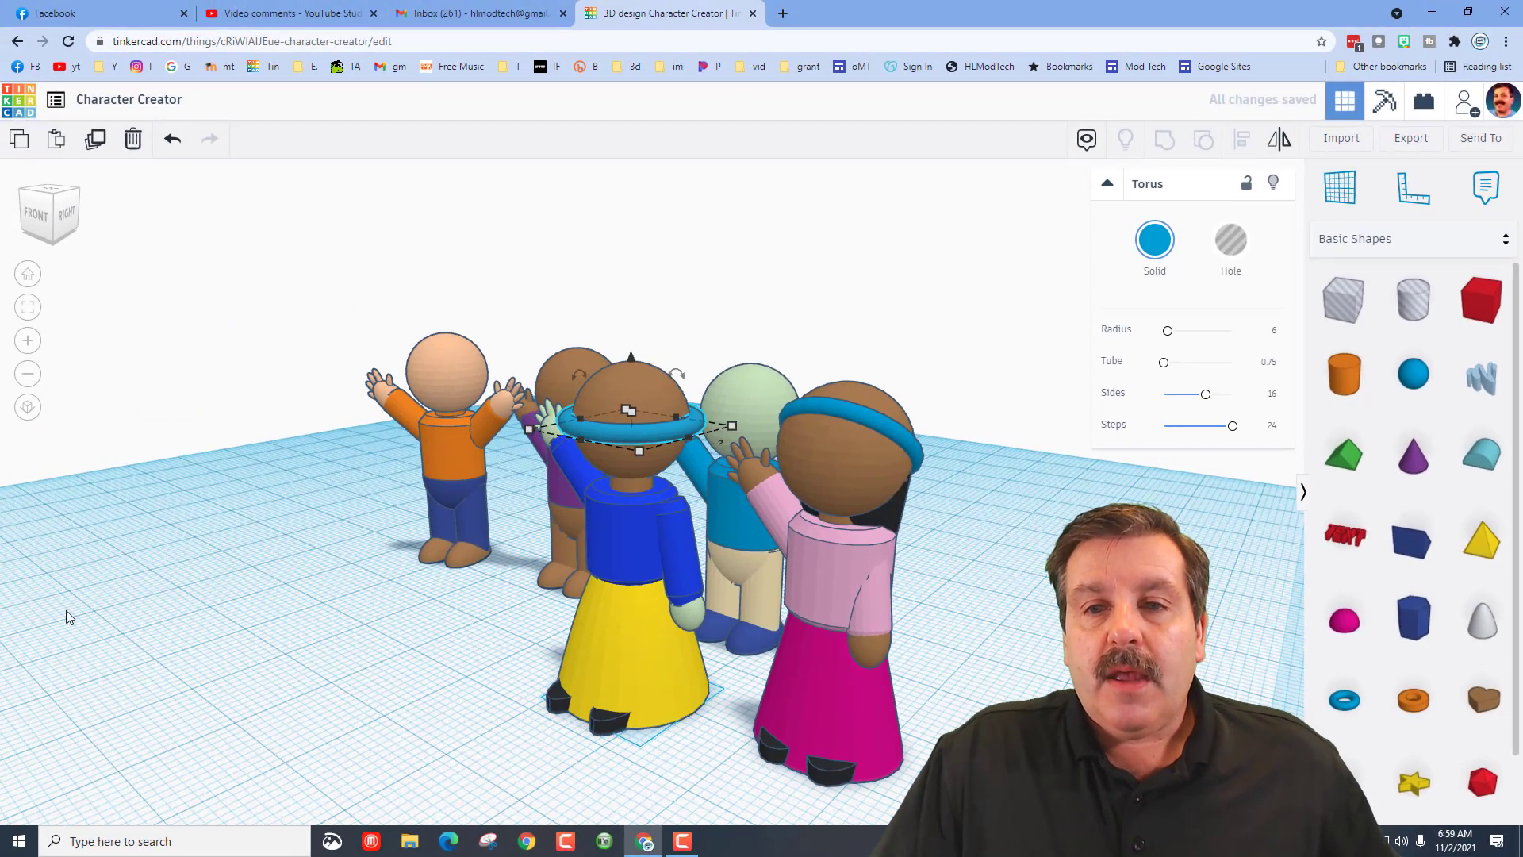
- Tilt the torus about 42 degrees so it slants from the forehead down the back of the head like a headband
left_click(54, 201)
left_click_drag(539, 486, 689, 276)
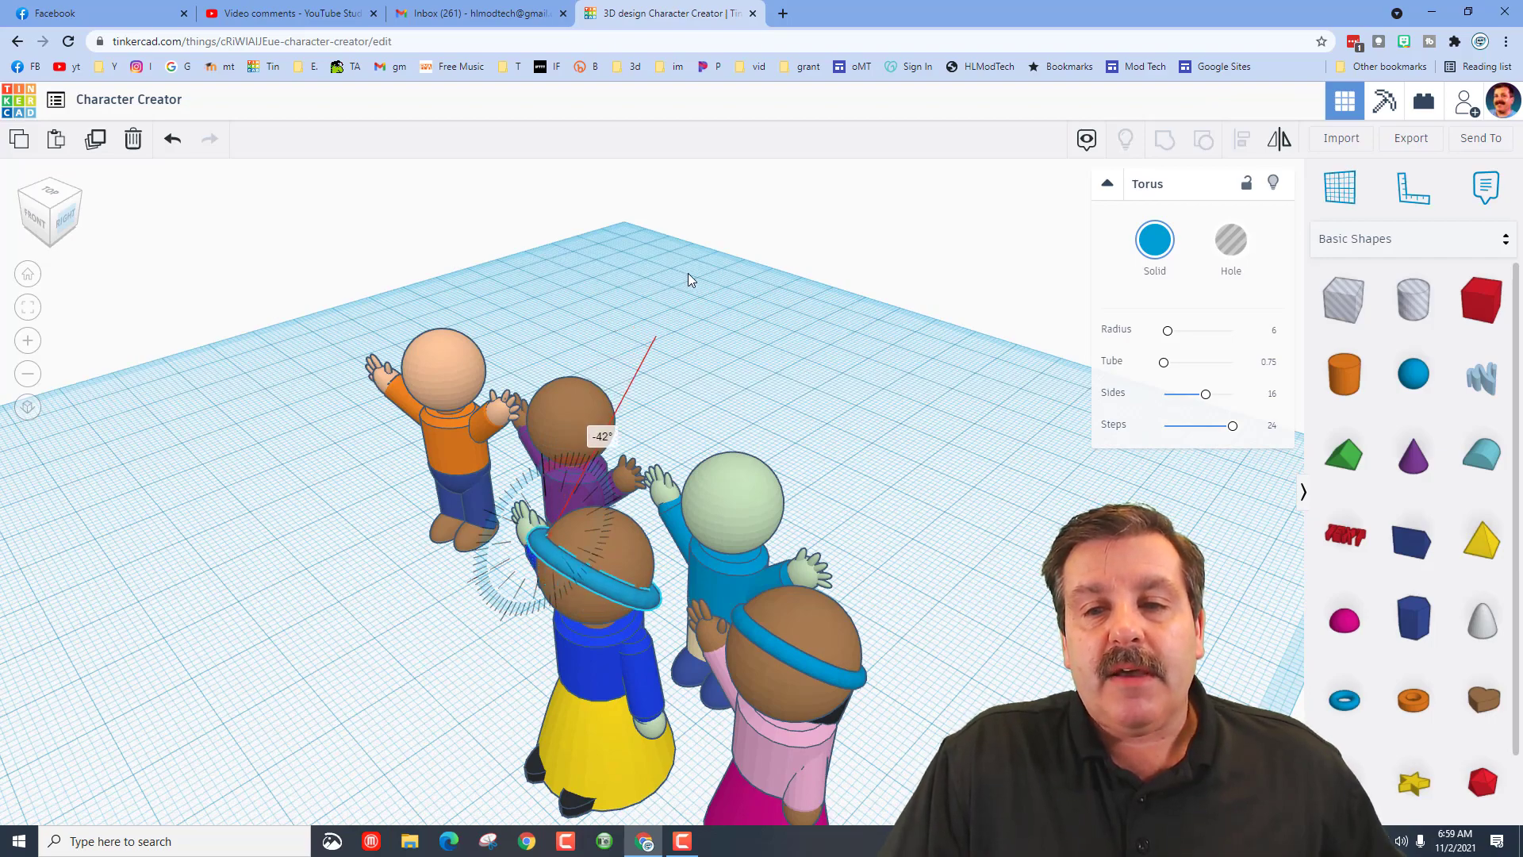
mouse_move(251, 694)
right_mouse_down()
mouse_move(404, 642)
mouse_move(296, 639)
mouse_move(271, 673)
right_mouse_up()
left_click(973, 222)
- Align the blue headband centrally on the brown head, using the head as the fixed reference
left_click(687, 422)
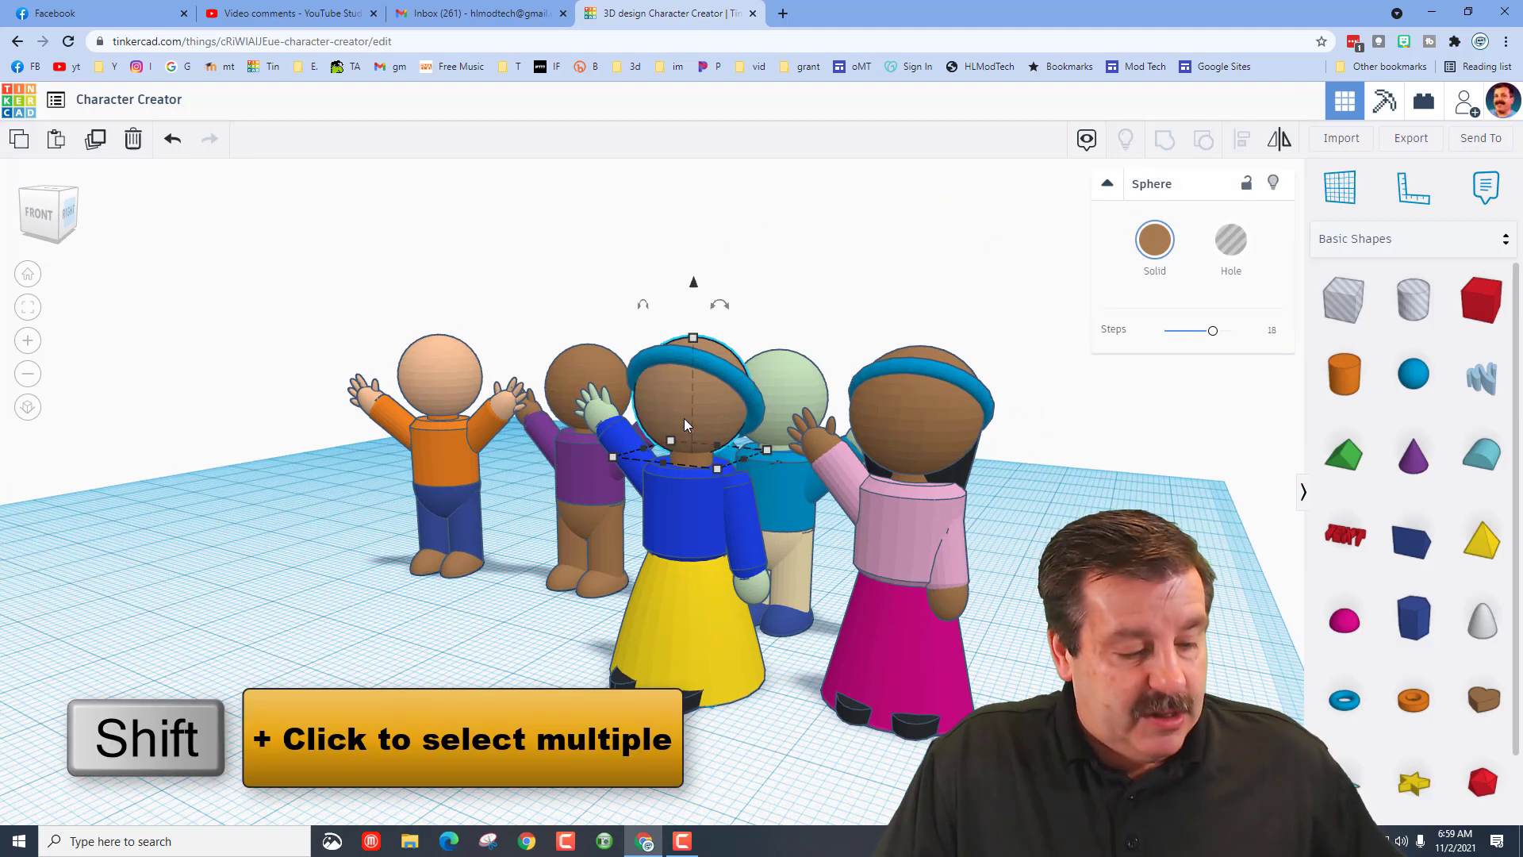
left_click(687, 364, "shift")
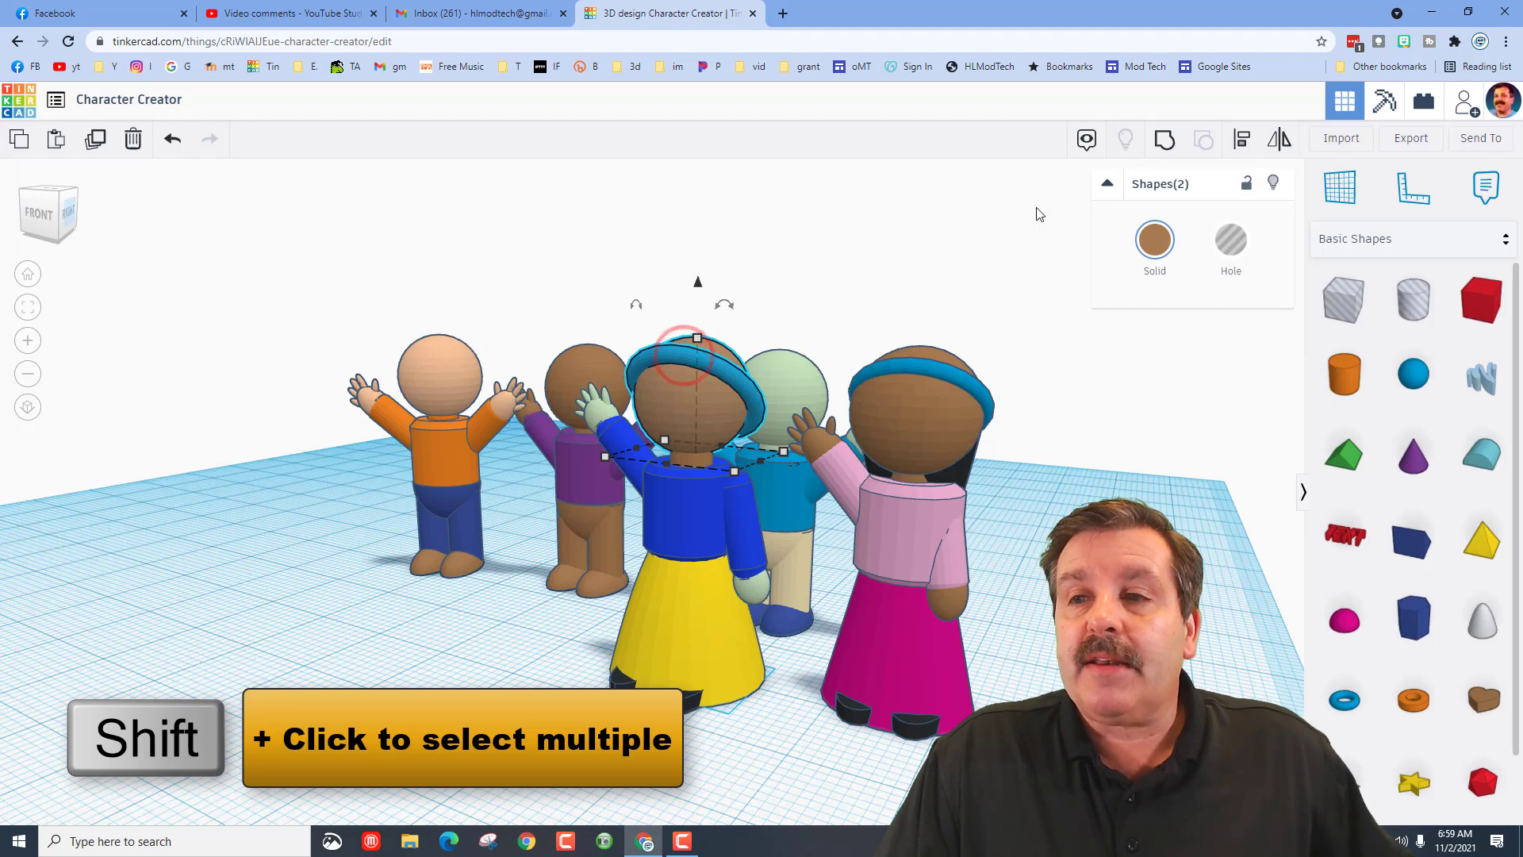
left_click(1236, 145)
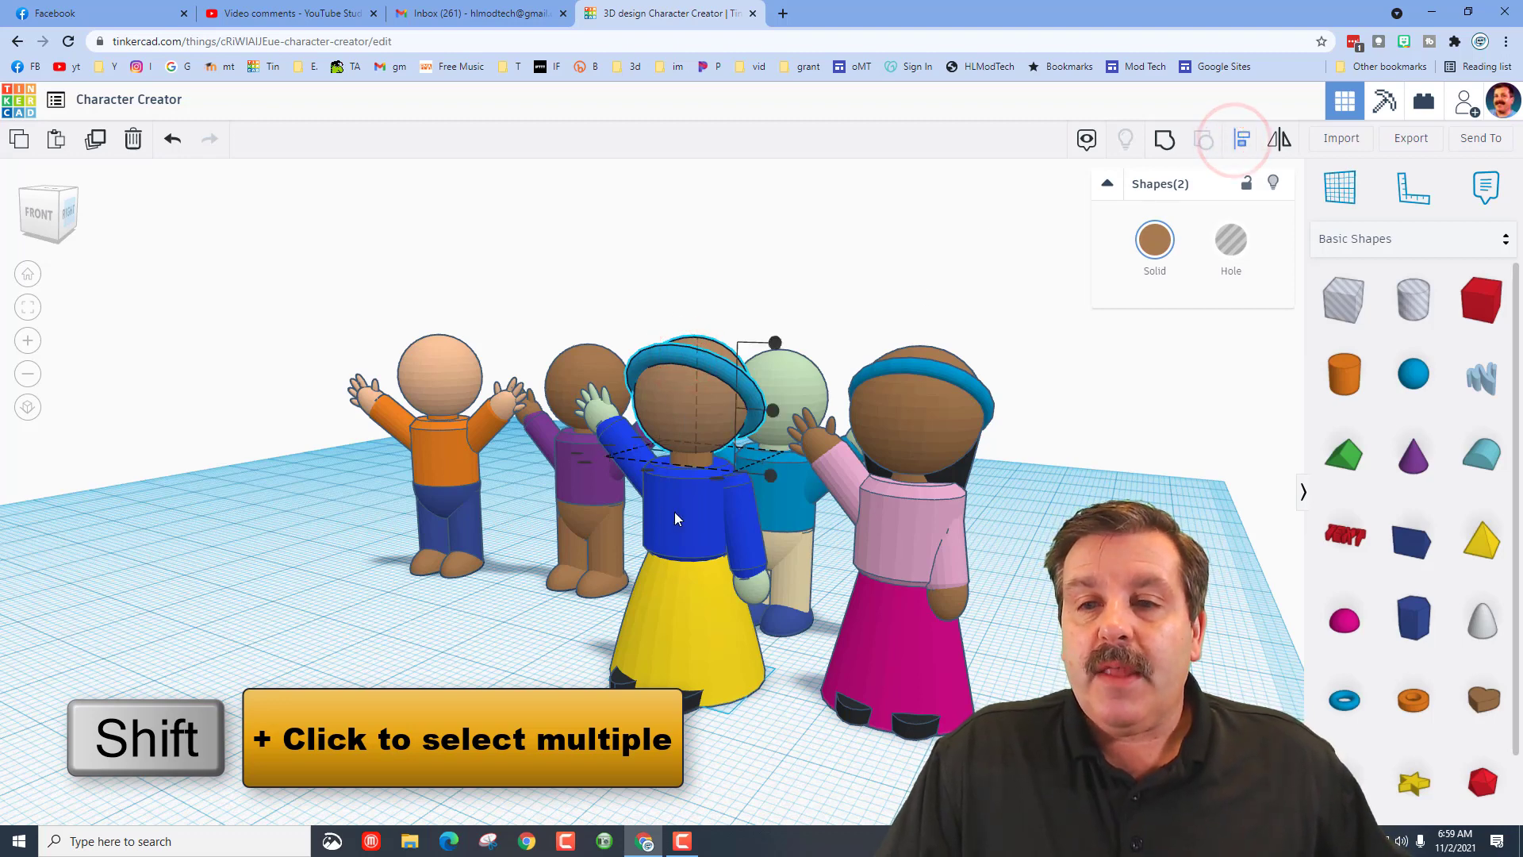
left_click(673, 404)
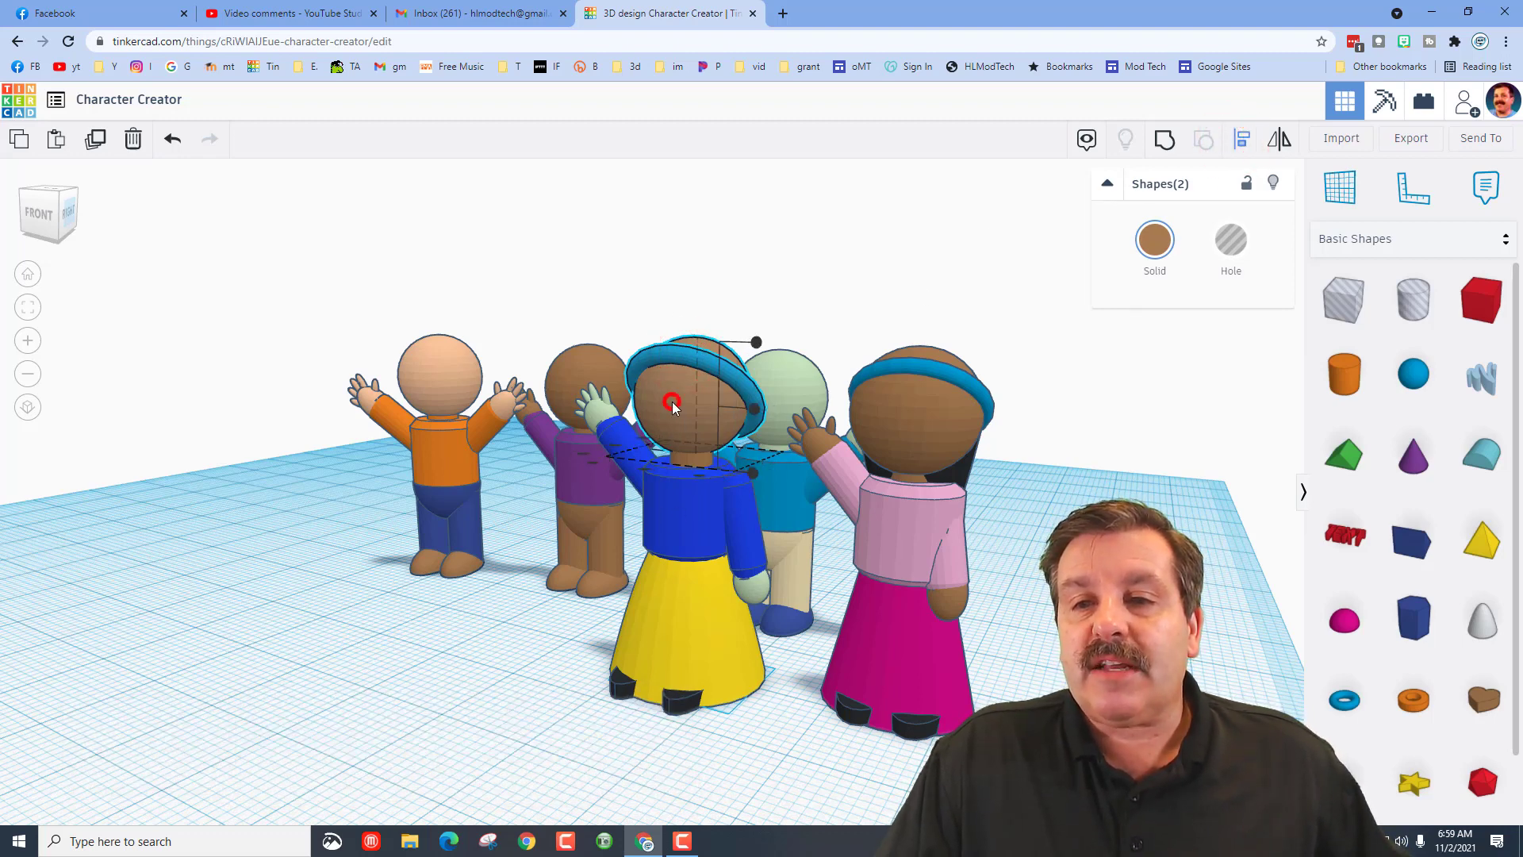
left_click(60, 194)
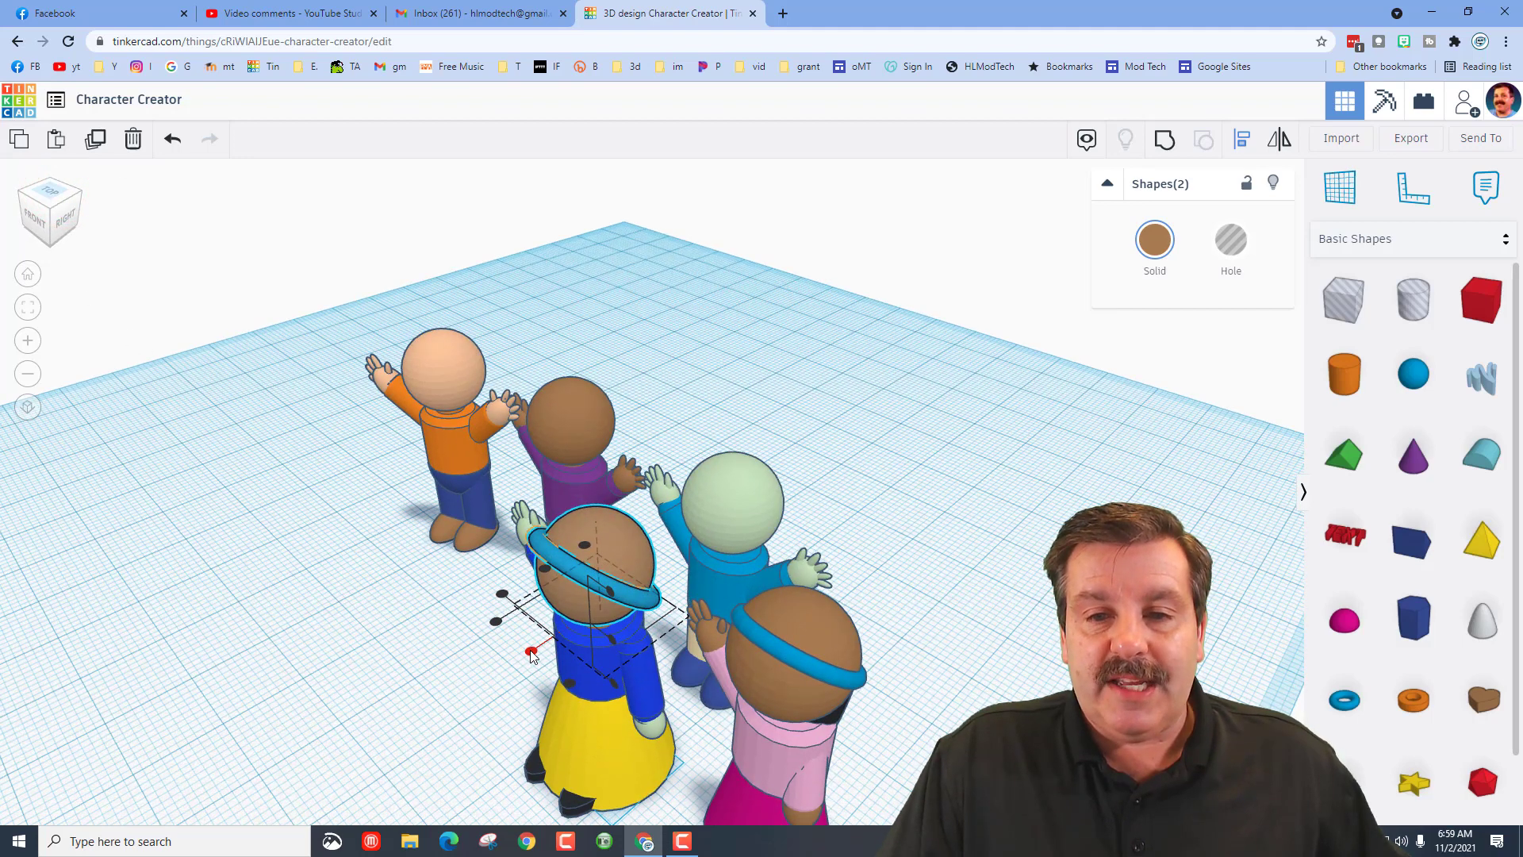
left_click(530, 652)
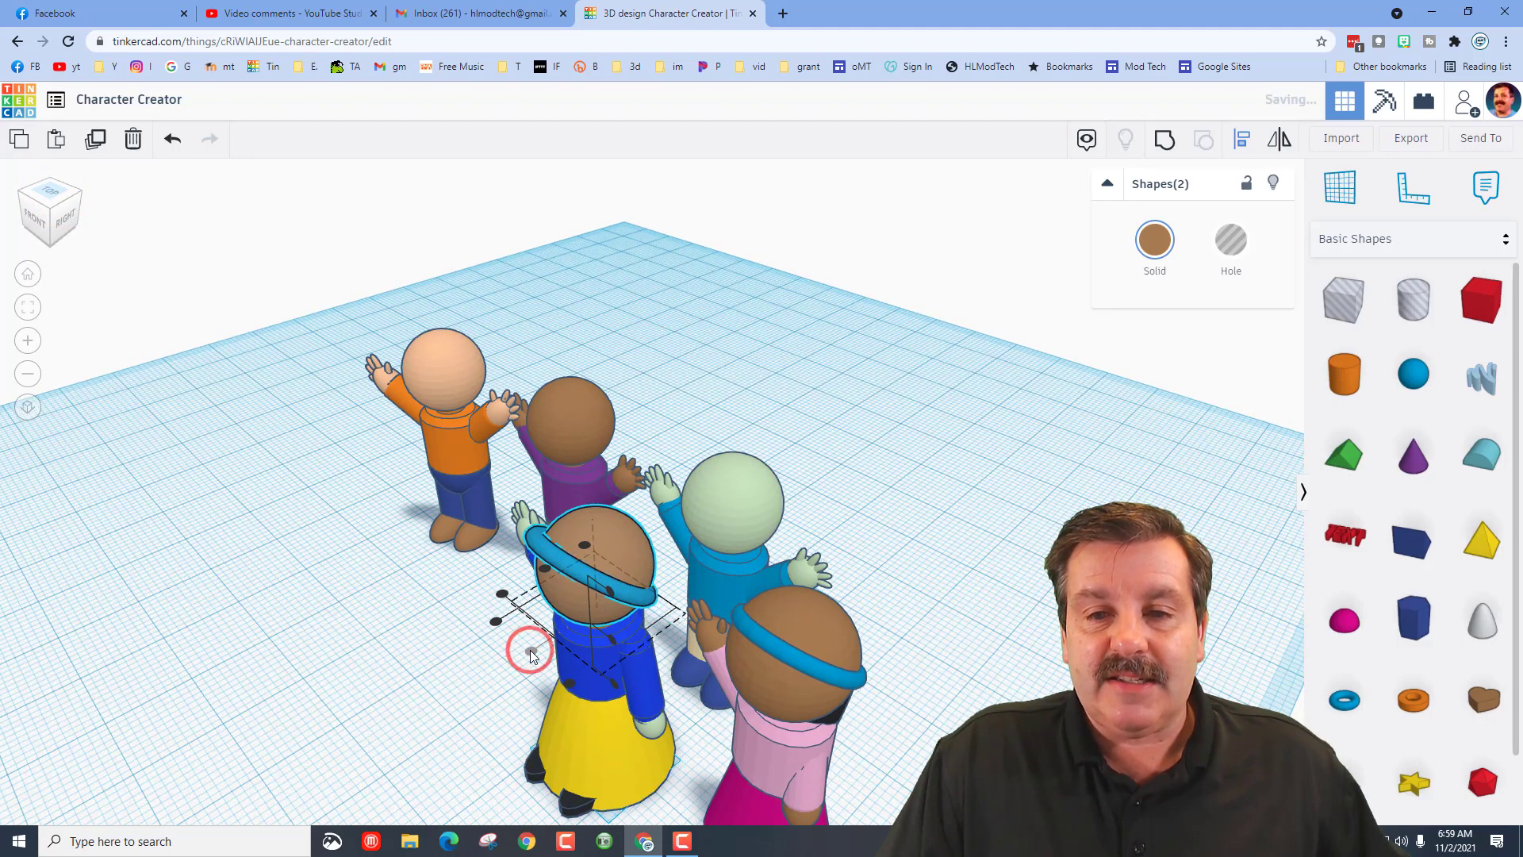
left_click(542, 568)
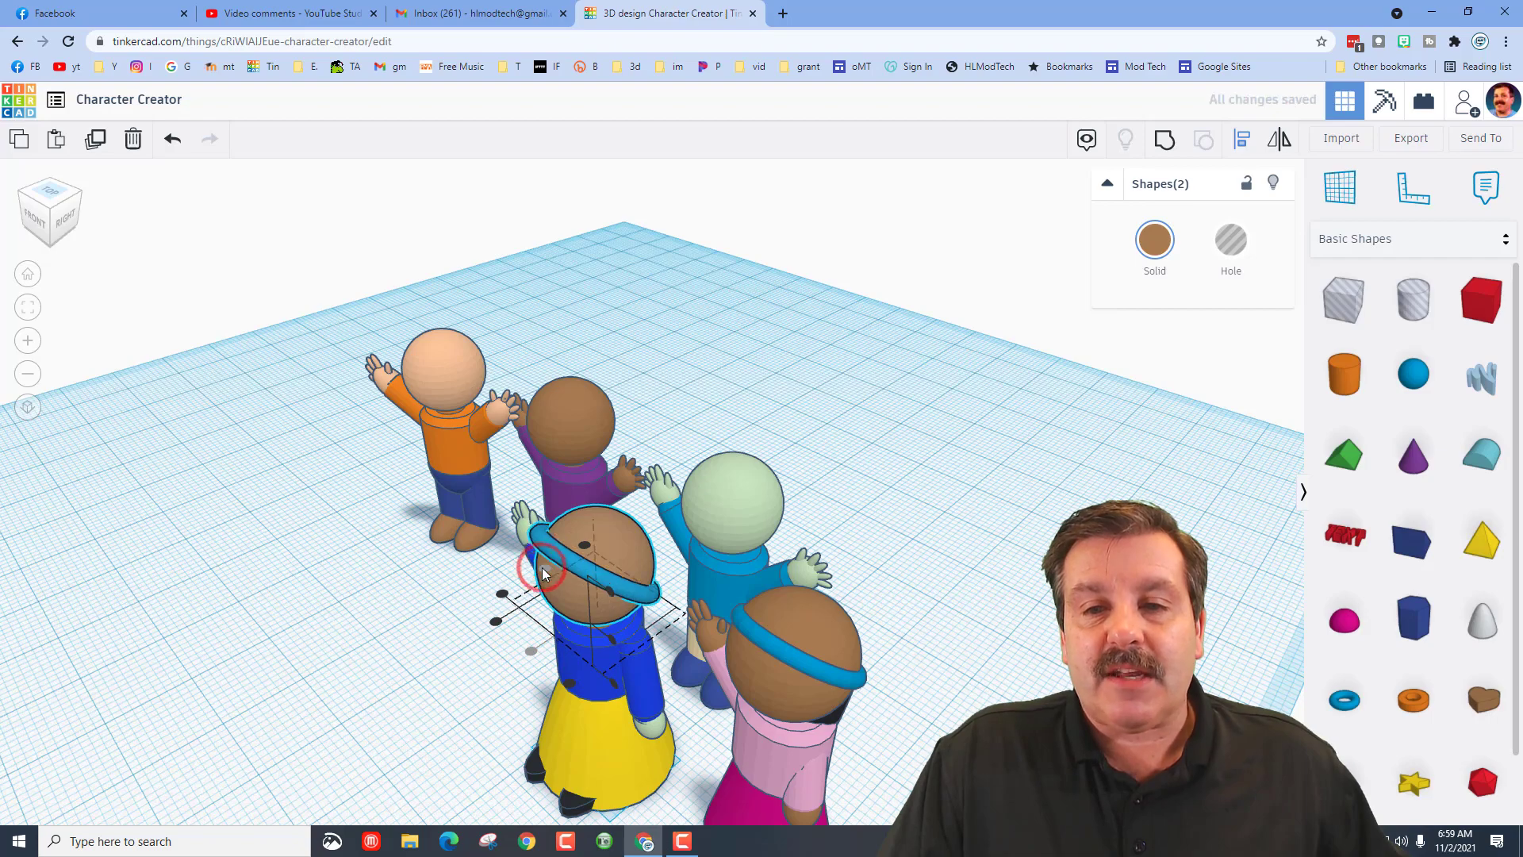
left_click(347, 558)
right_click_drag(347, 558, 131, 526)
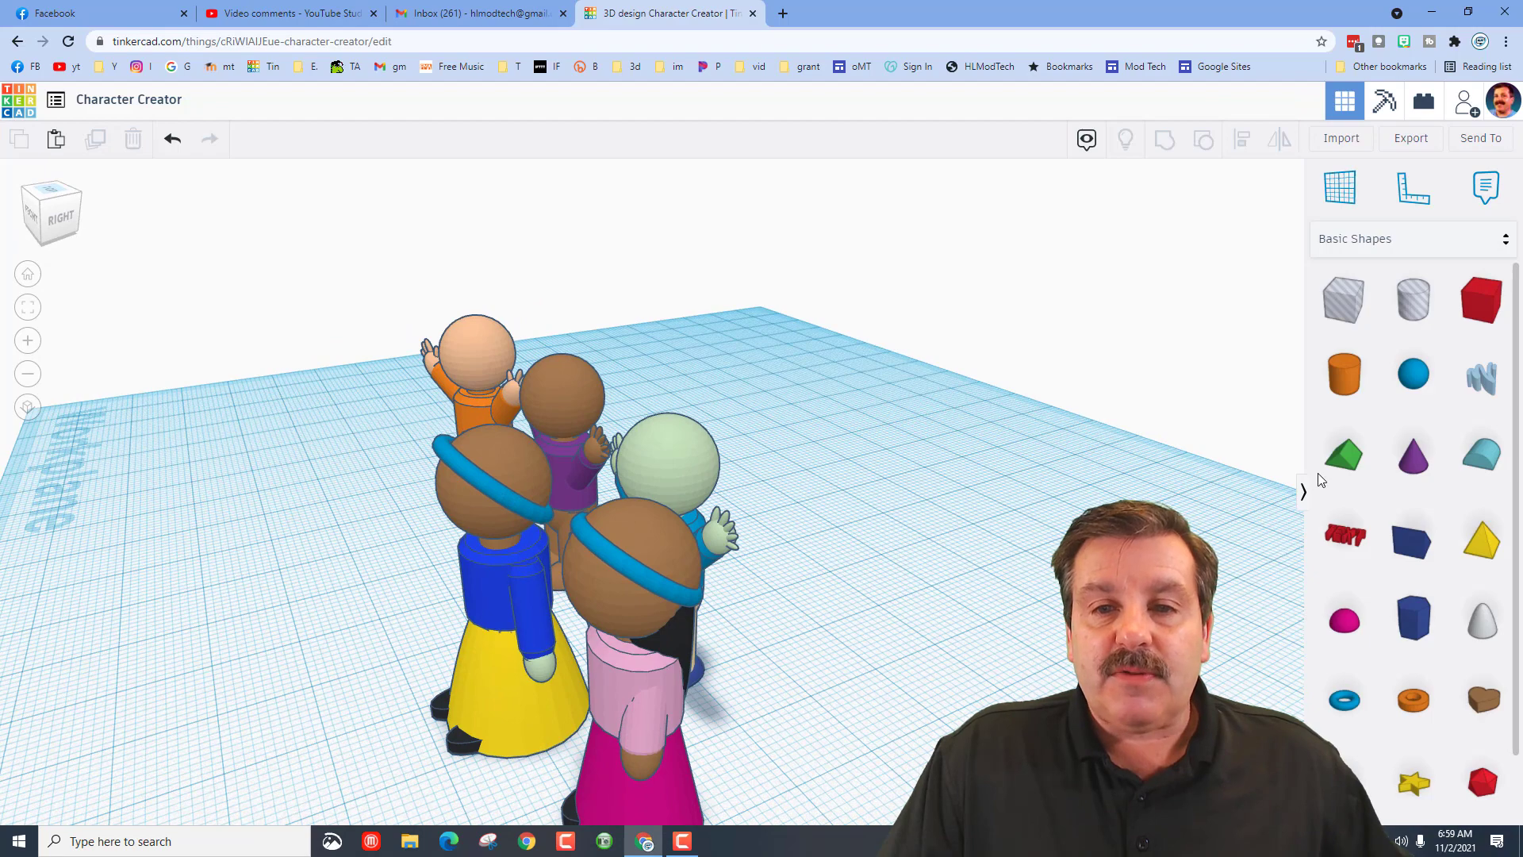
- Add a paraboloid beside the characters and mirror it vertically so its point faces down
right_click_drag(1111, 674, 989, 571)
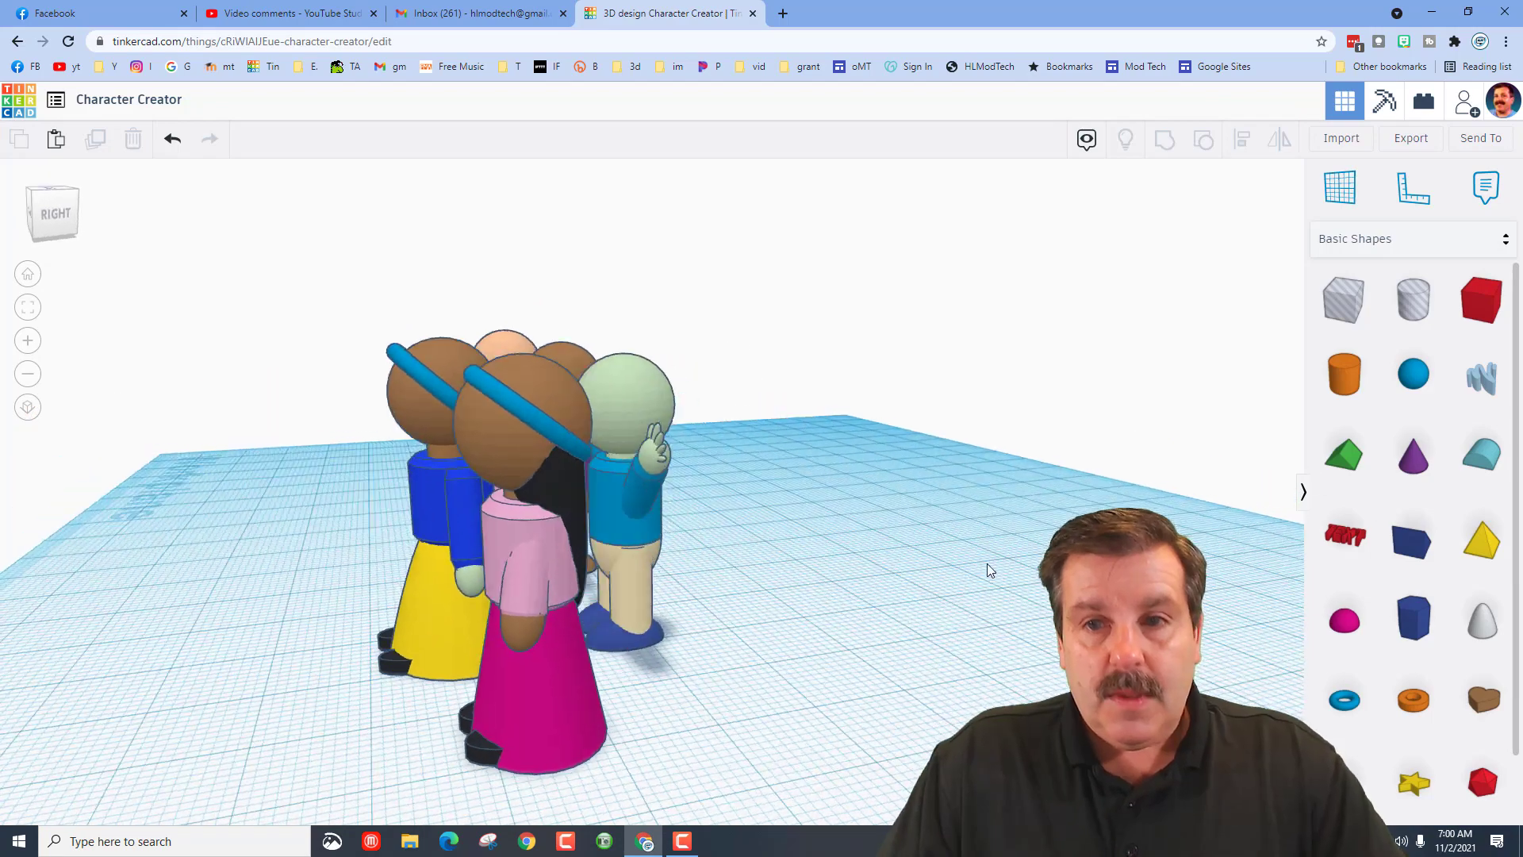
left_click_drag(1482, 623, 656, 654)
left_click(1278, 138)
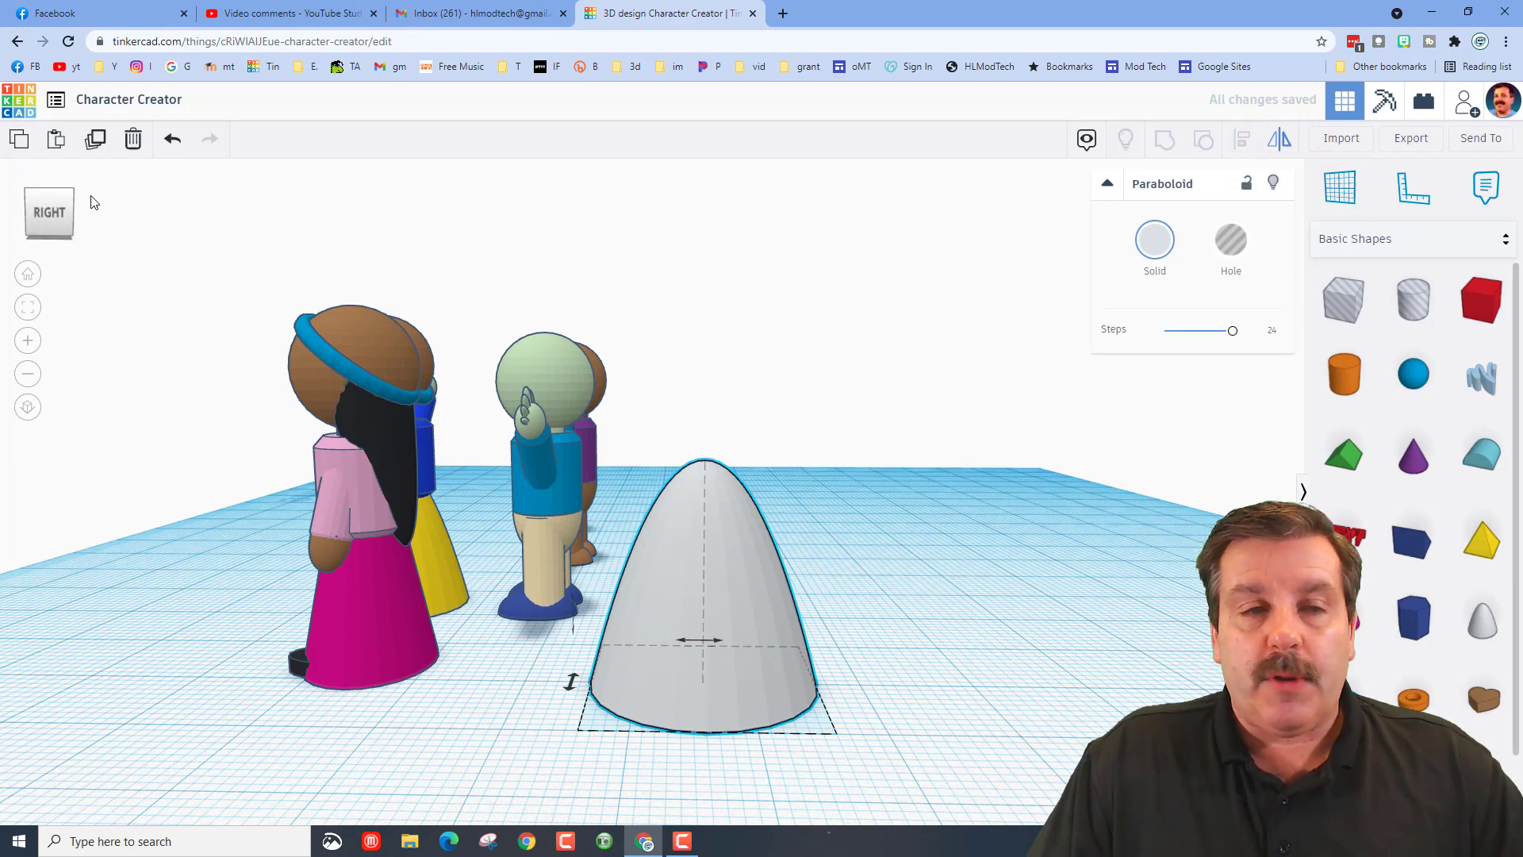
left_click(26, 193)
left_click(1048, 759)
right_click_drag(1085, 742, 778, 708)
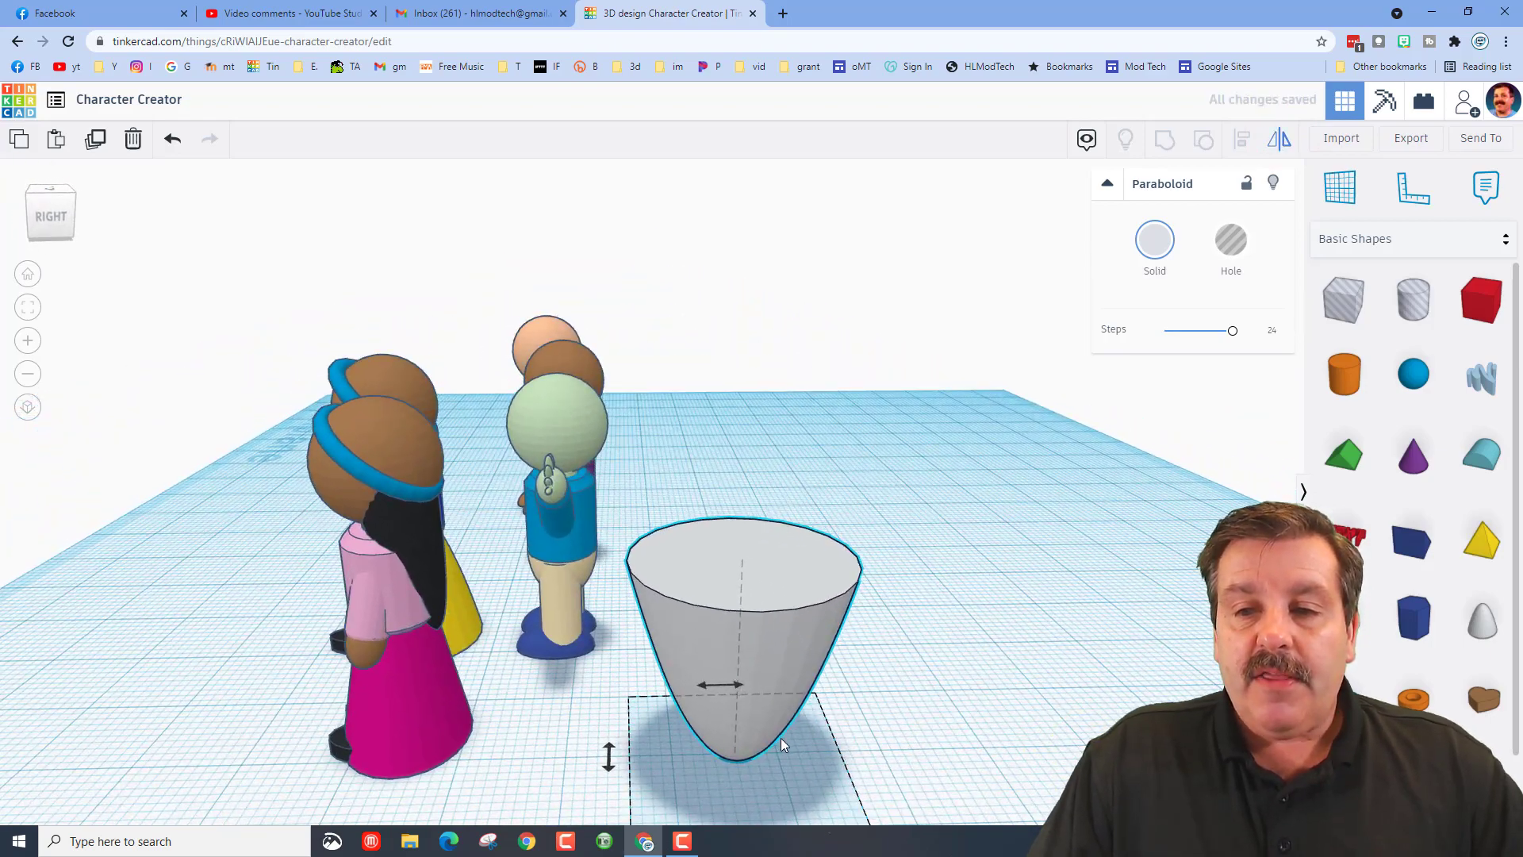
- Narrow the inverted paraboloid to 6 mm and recolour it with the black preset
scroll(781, 742, "down", 3)
left_click(797, 691)
left_click(743, 581)
left_click_drag(773, 659, 676, 652)
left_click(1157, 239)
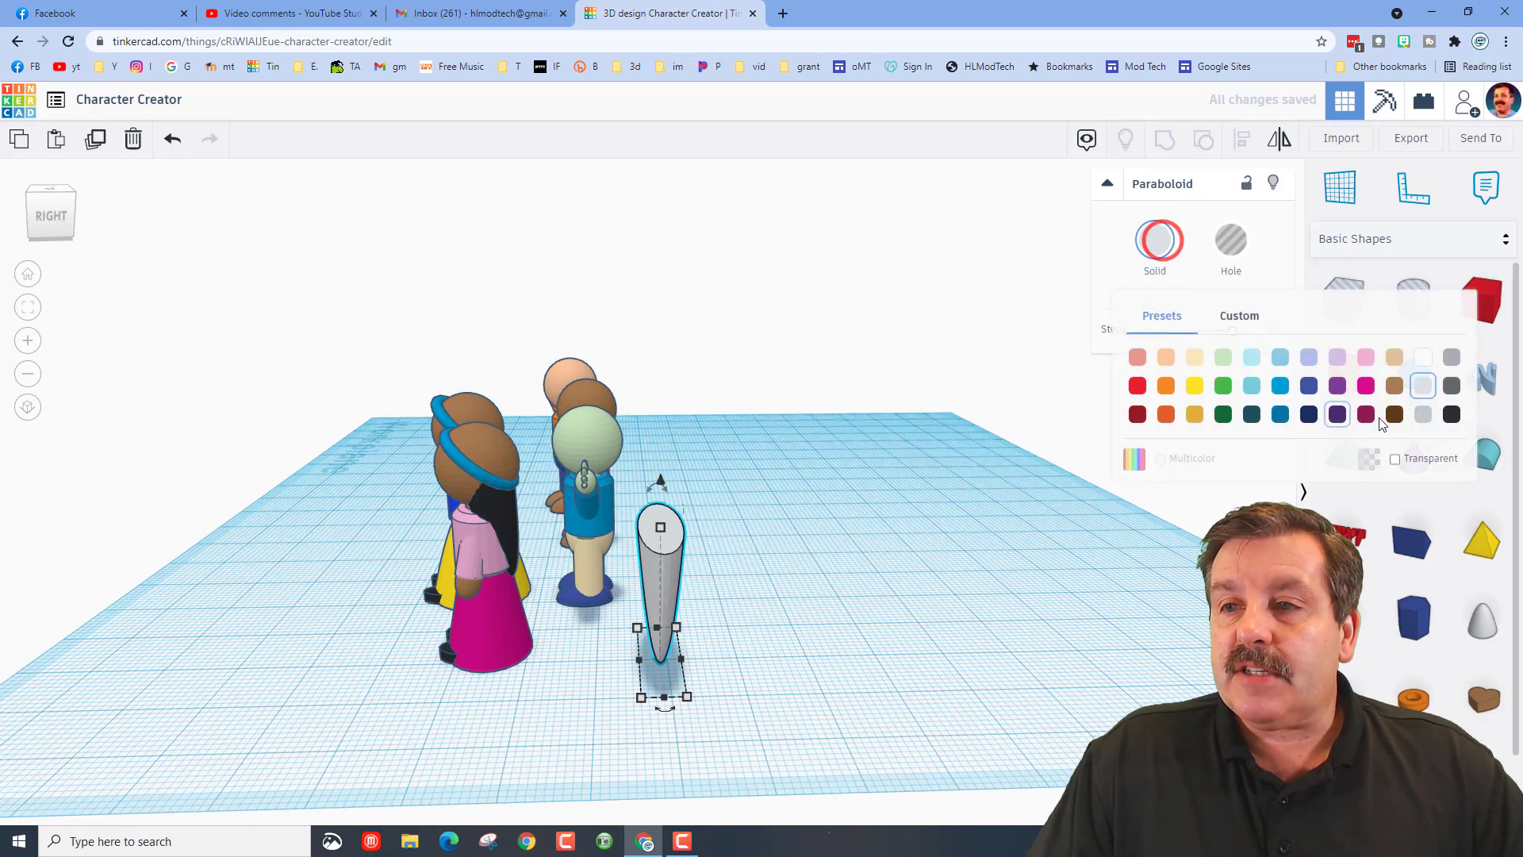
left_click(1452, 414)
- Set the longer base dimension of the black paraboloid to 10 mm
right_click_drag(859, 629, 756, 712)
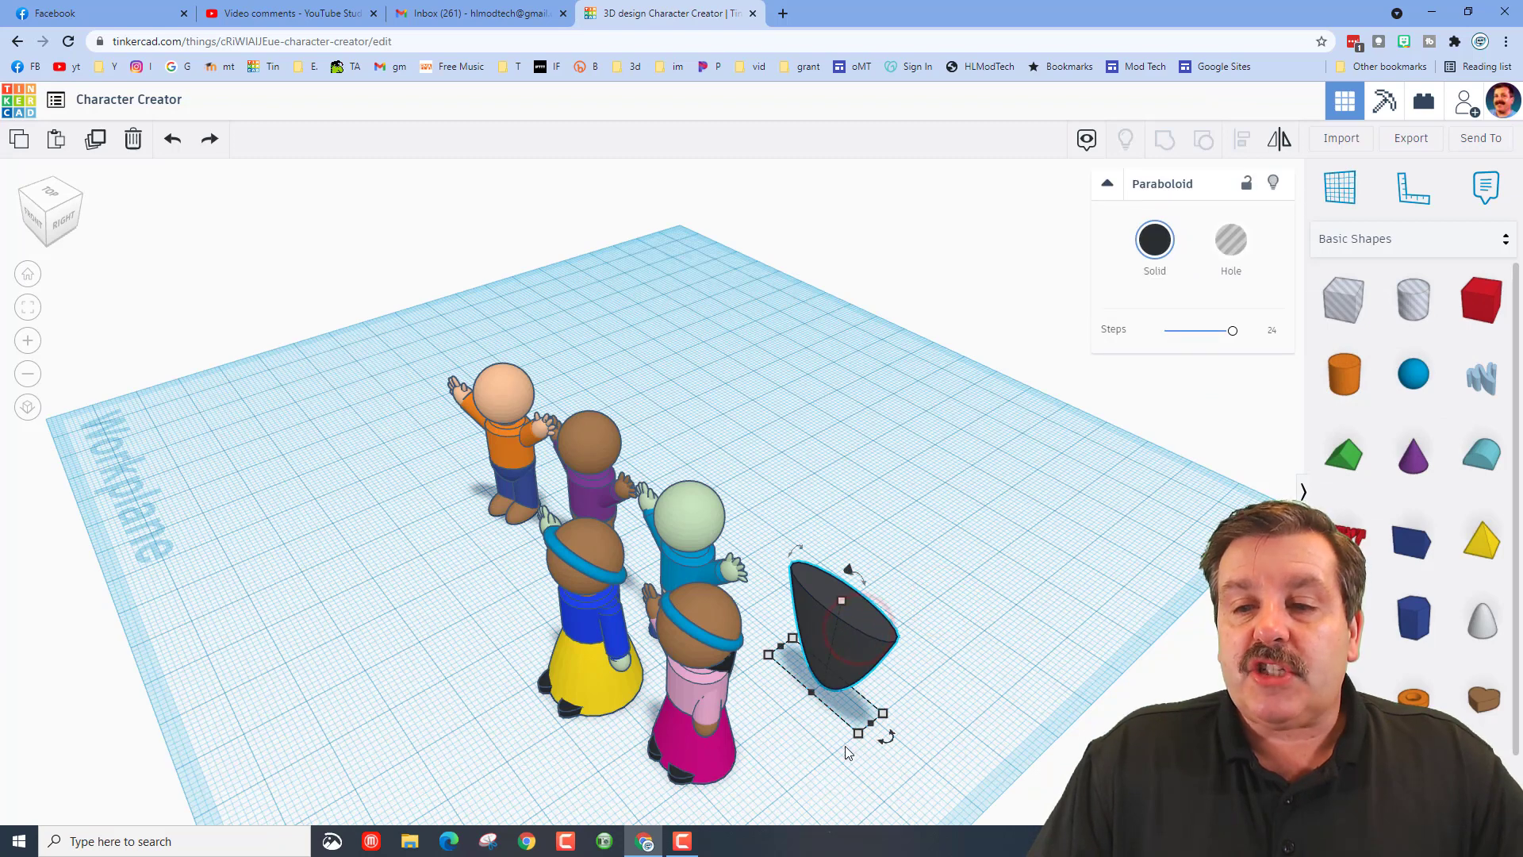
mouse_move(860, 730)
left_click(754, 733)
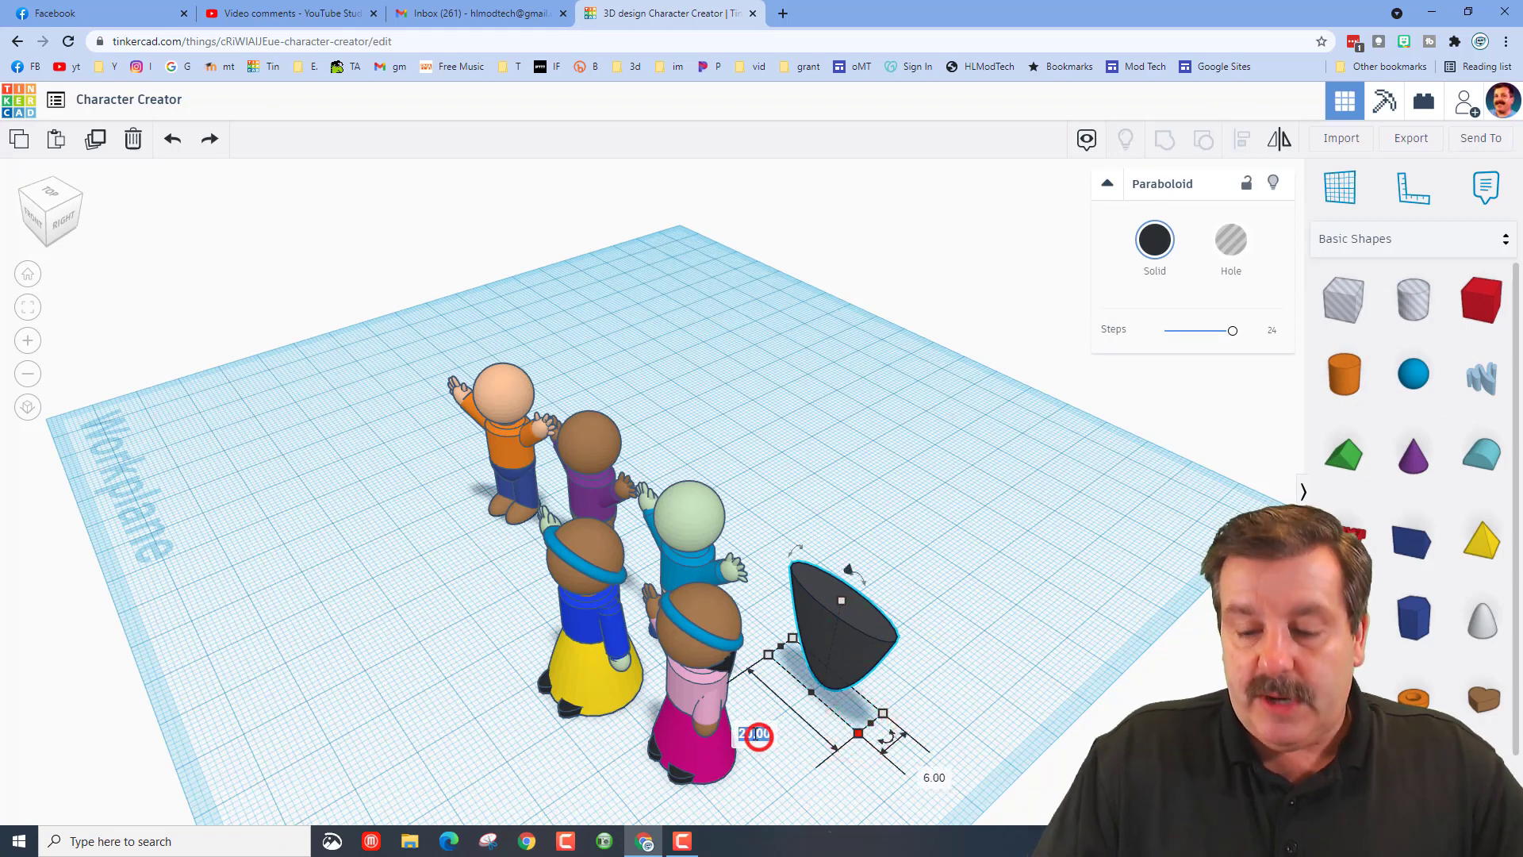
key("Return")
- Align the black paraboloid to the back and top of the brown head, centred from side to side
right_click_drag(755, 733, 465, 685)
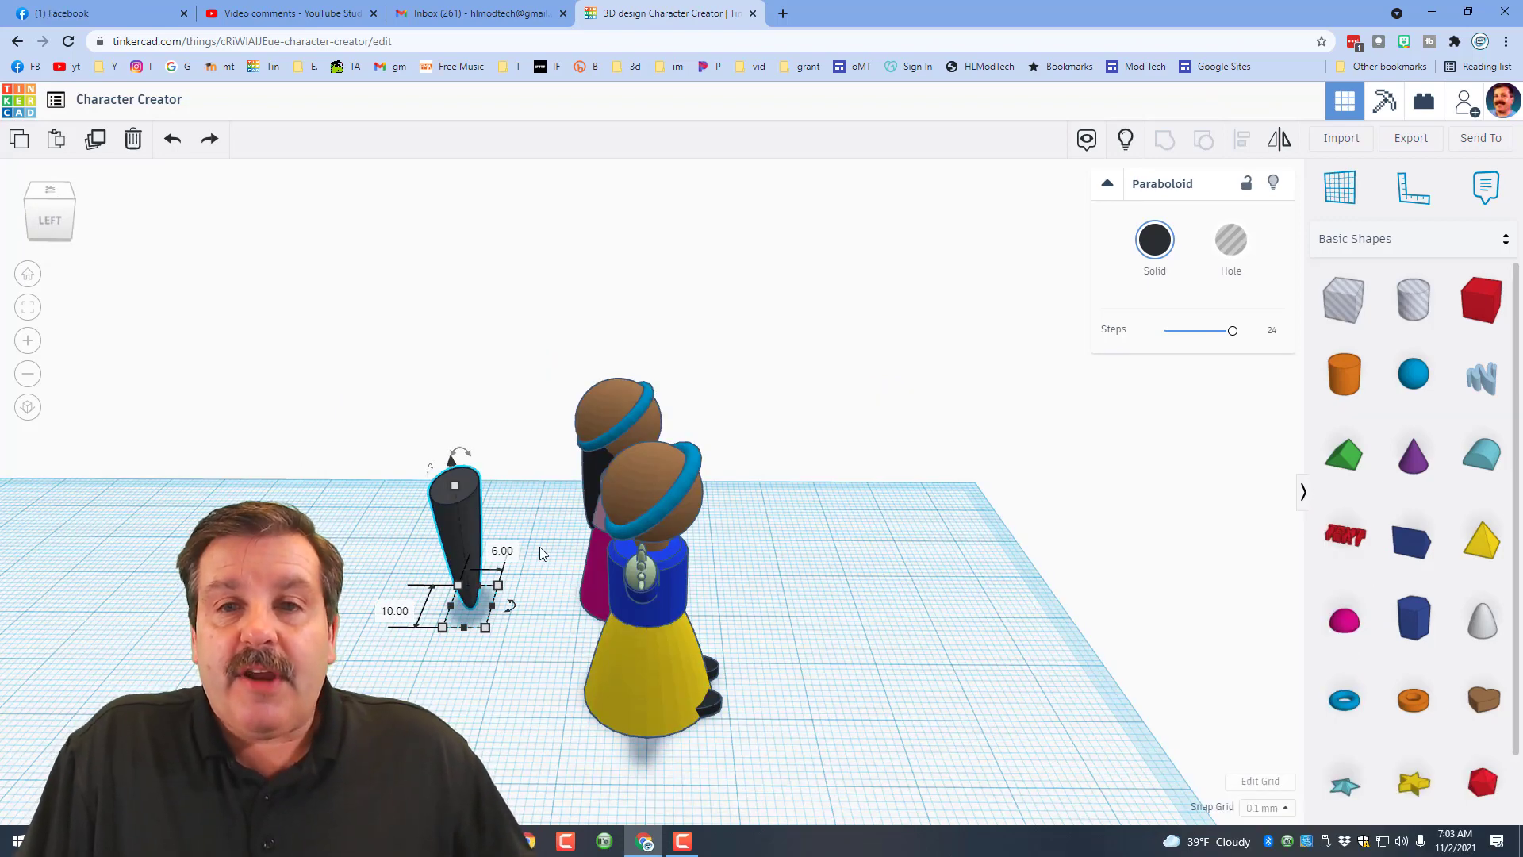
left_click(682, 465, "shift")
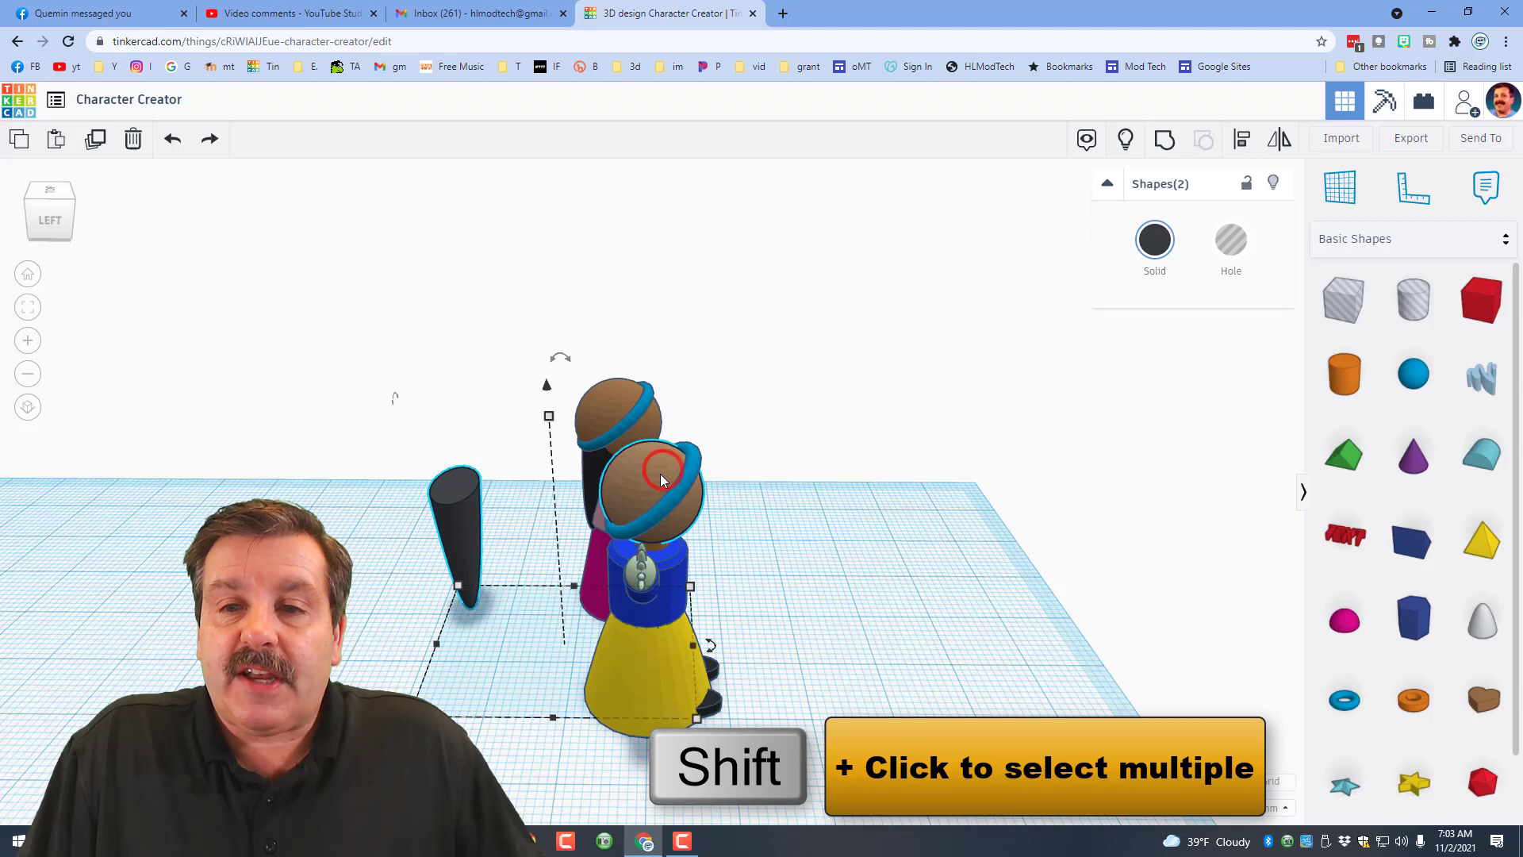
left_click(1239, 140)
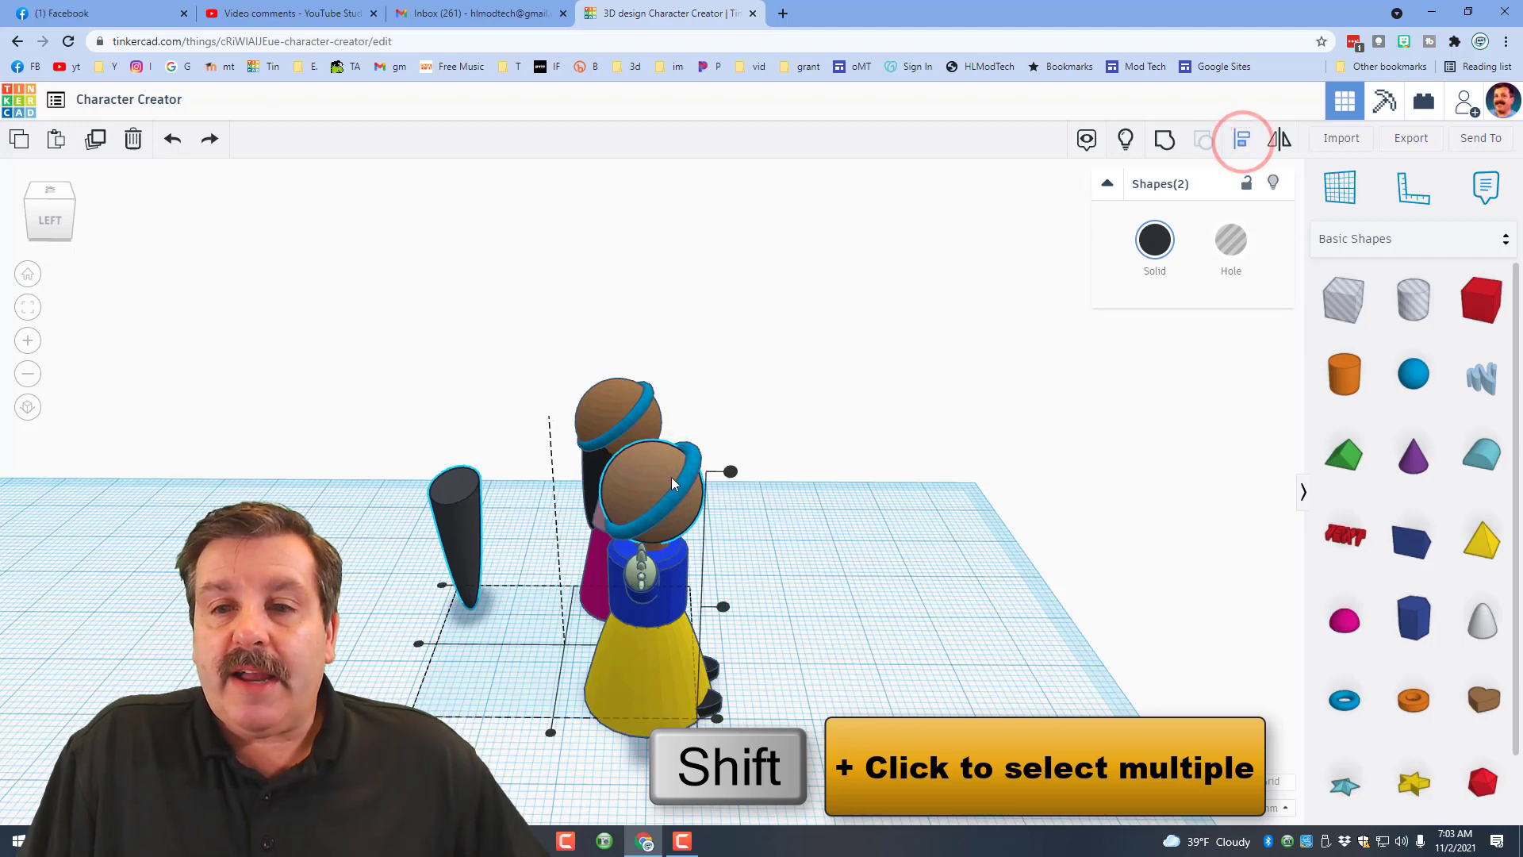
left_click(638, 492)
left_click(643, 575)
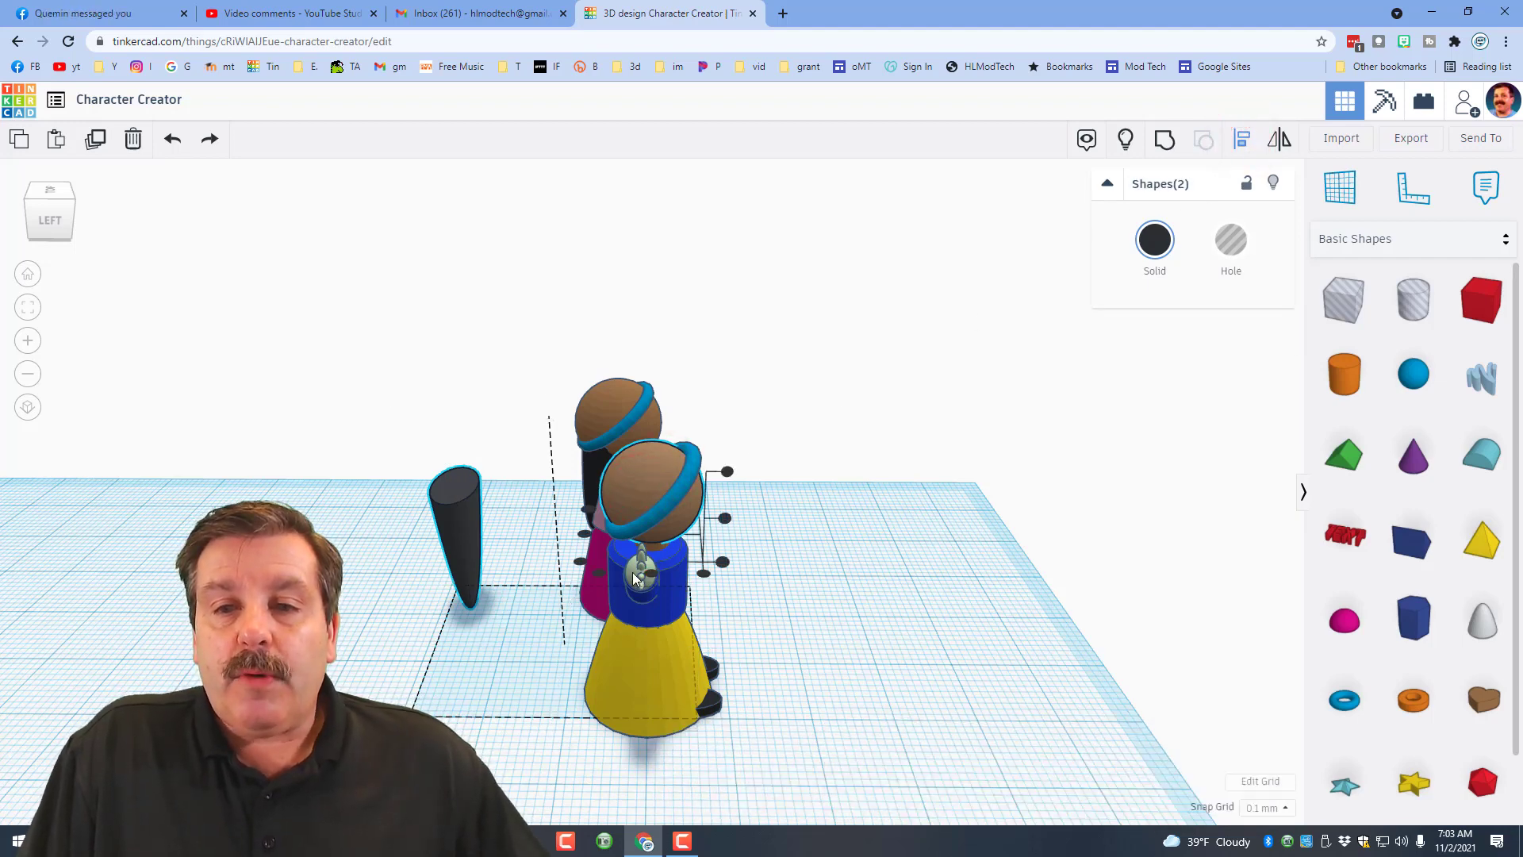
left_click(602, 573)
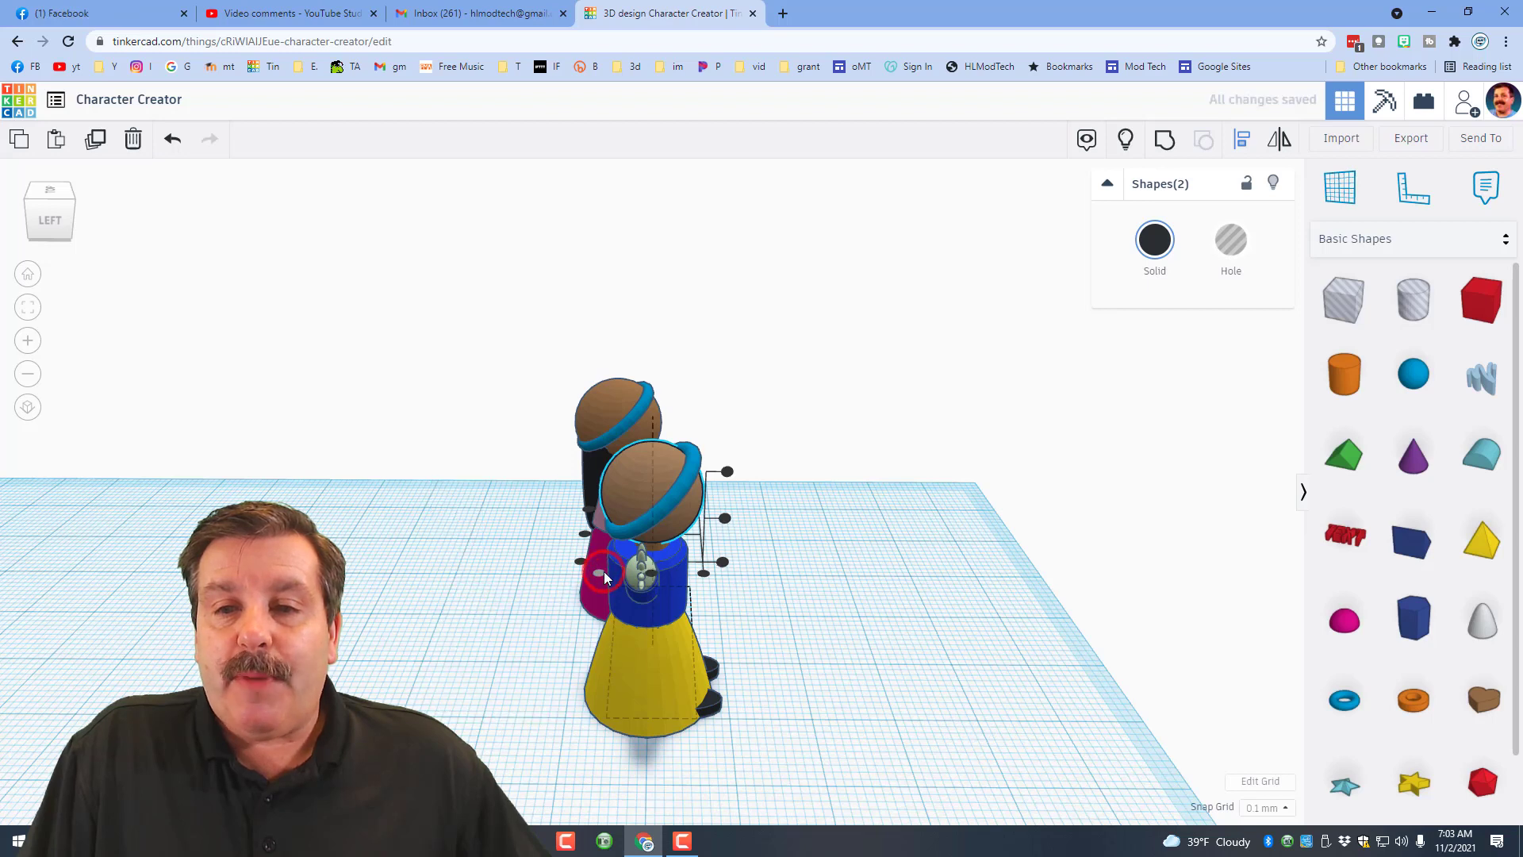
left_click(729, 474)
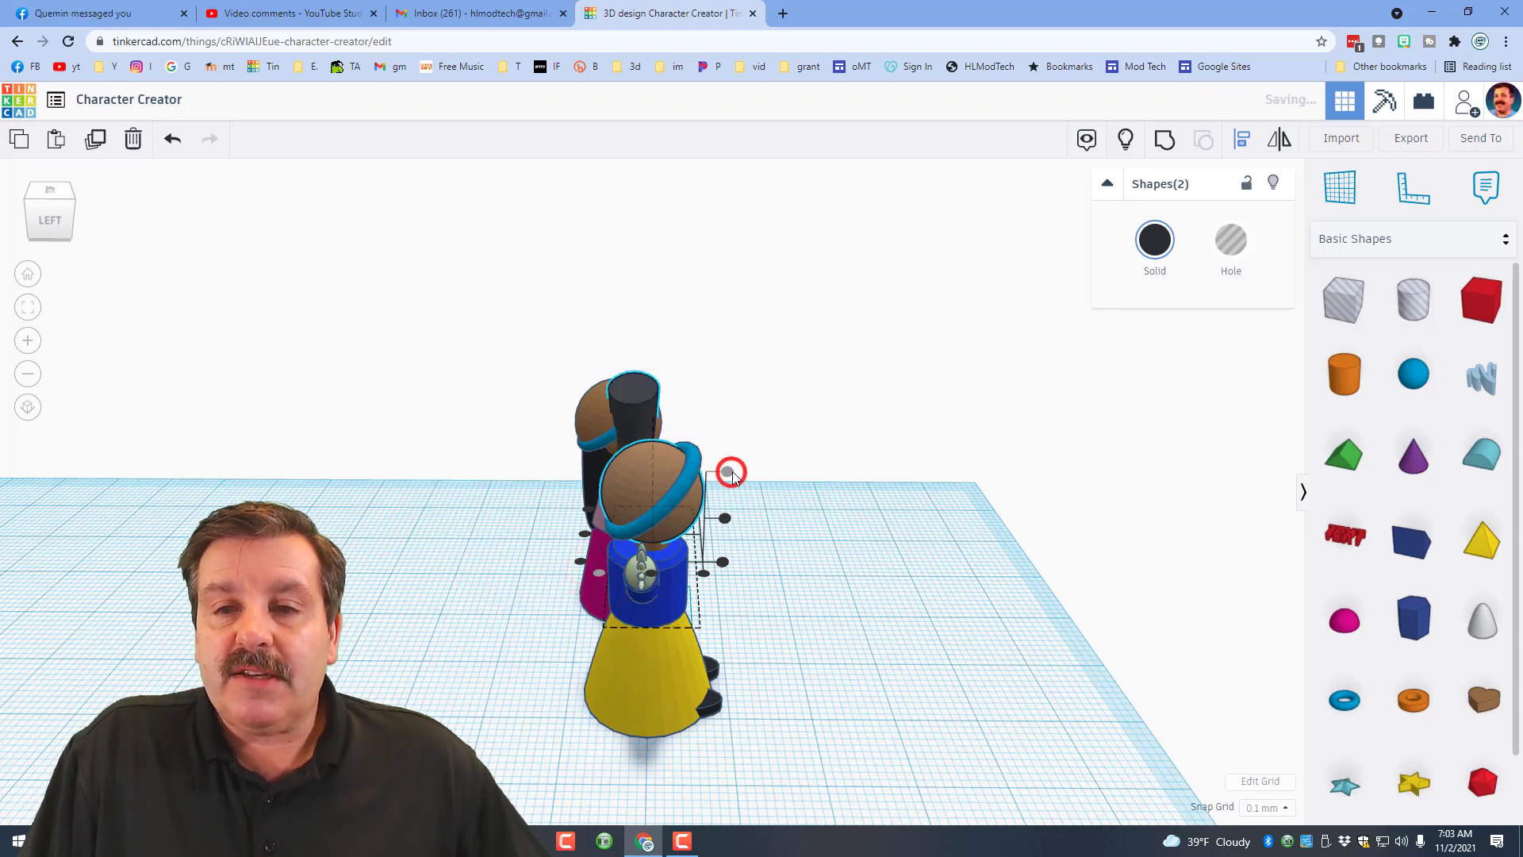
left_click(587, 538)
right_click_drag(579, 543, 948, 603)
left_click(948, 603)
- Tilt the black hair paraboloid about 9 degrees relative to the back of the head
left_click(680, 457)
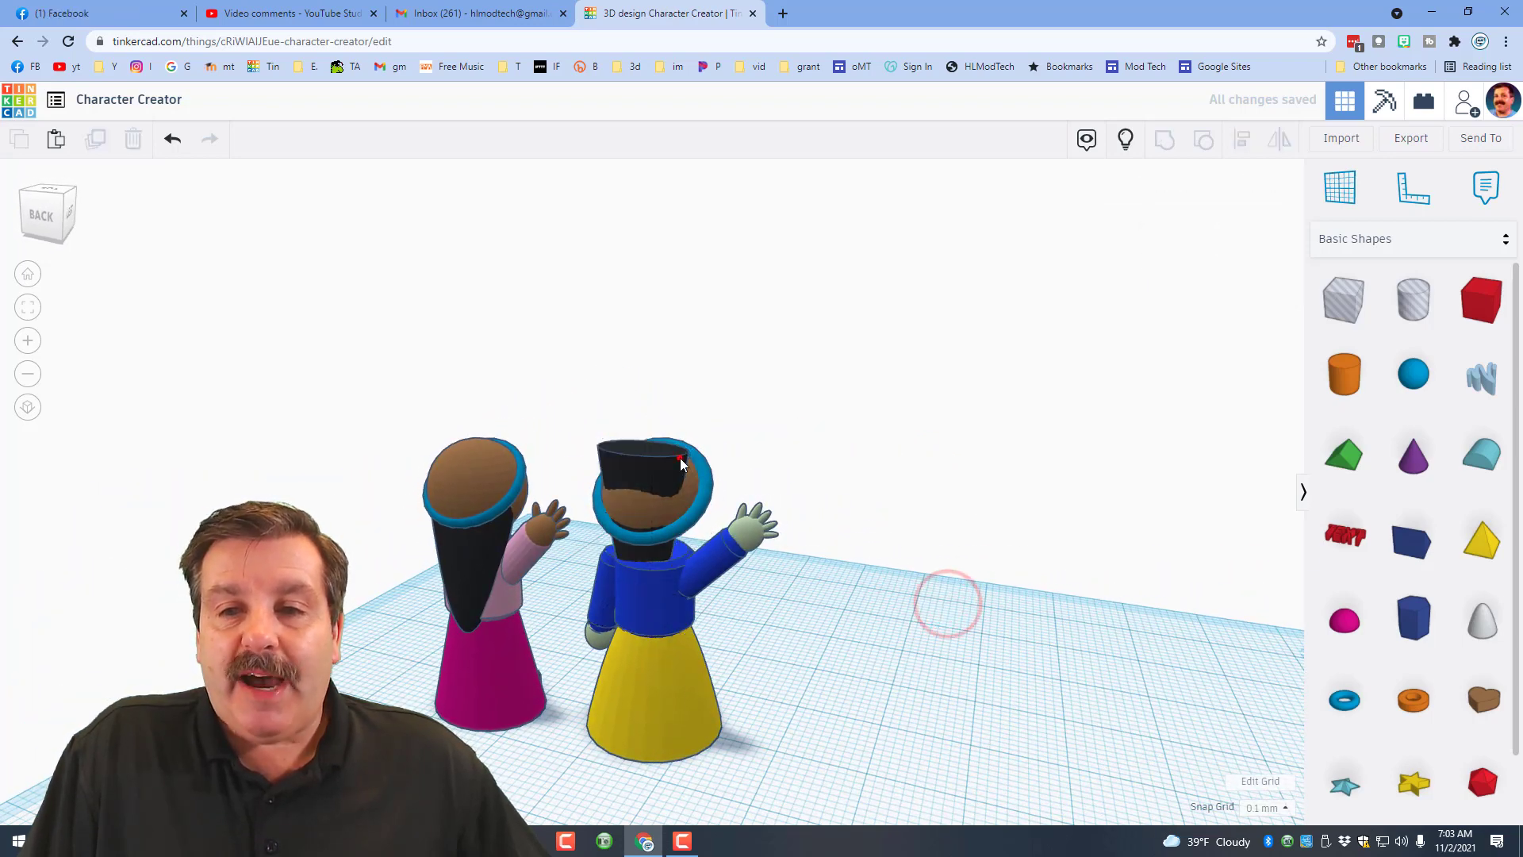
left_click(680, 461)
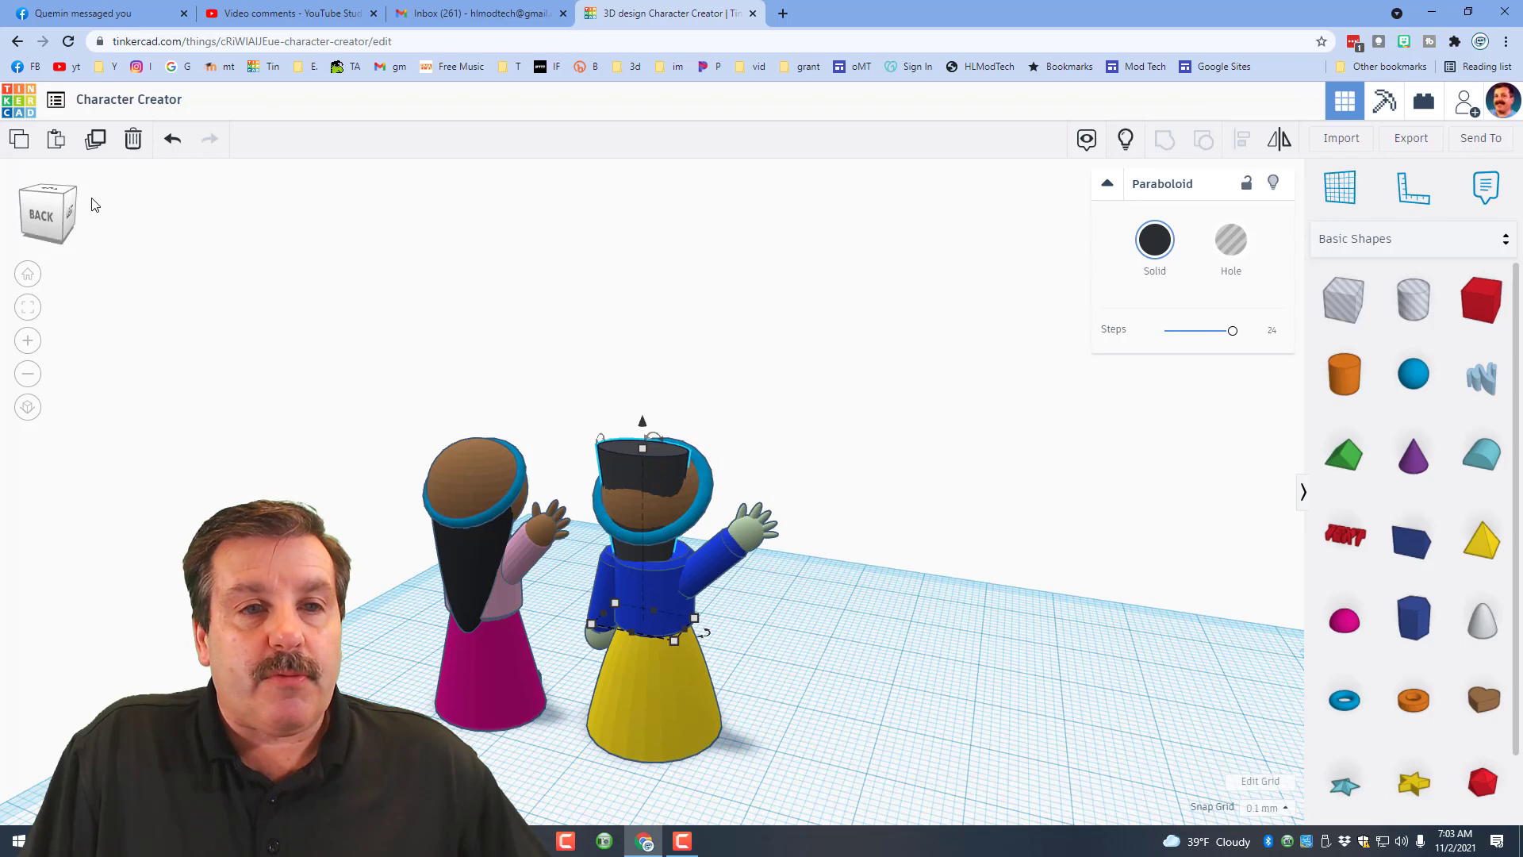
left_click(63, 195)
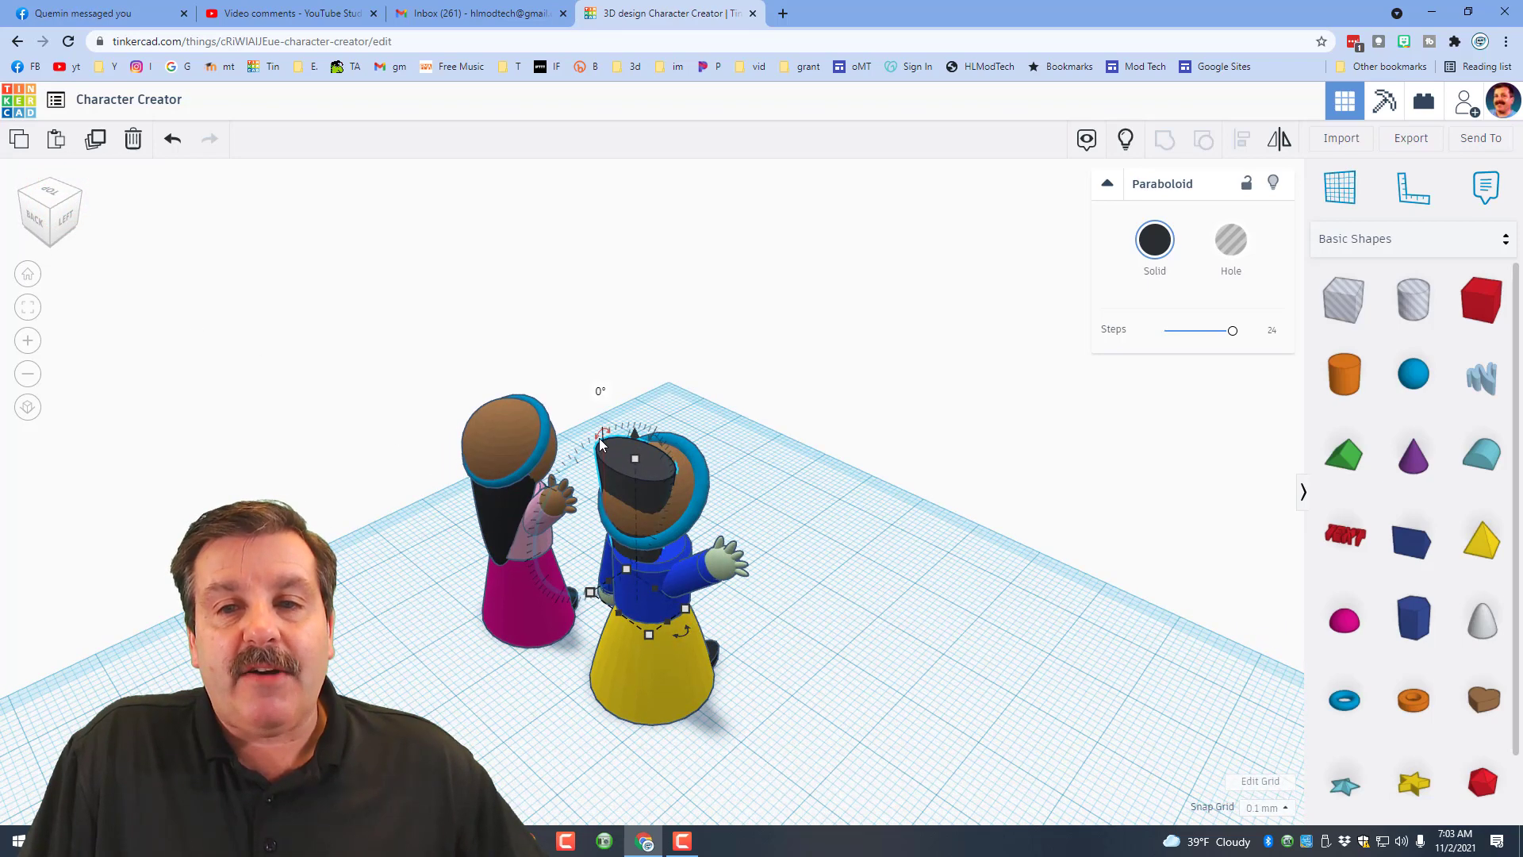
left_click_drag(600, 442, 626, 374)
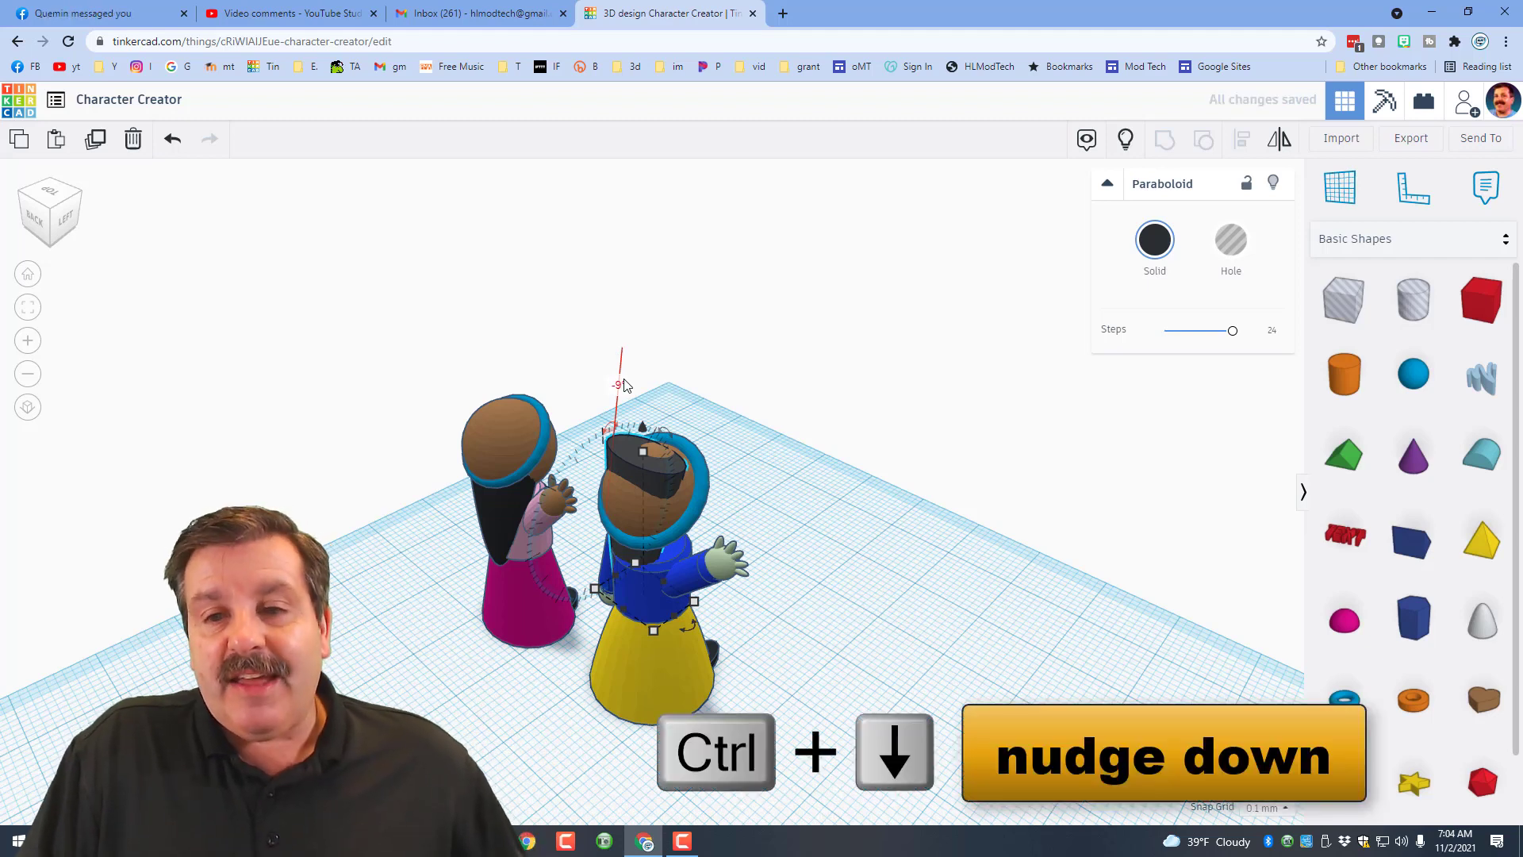
- Lower the black hair paraboloid until its flat top is hidden inside the head
key("ctrl+Down")
key("ctrl+Down")
key("ctrl+Down")
key("ctrl+Down")
key("ctrl+Down")
key("ctrl+Down")
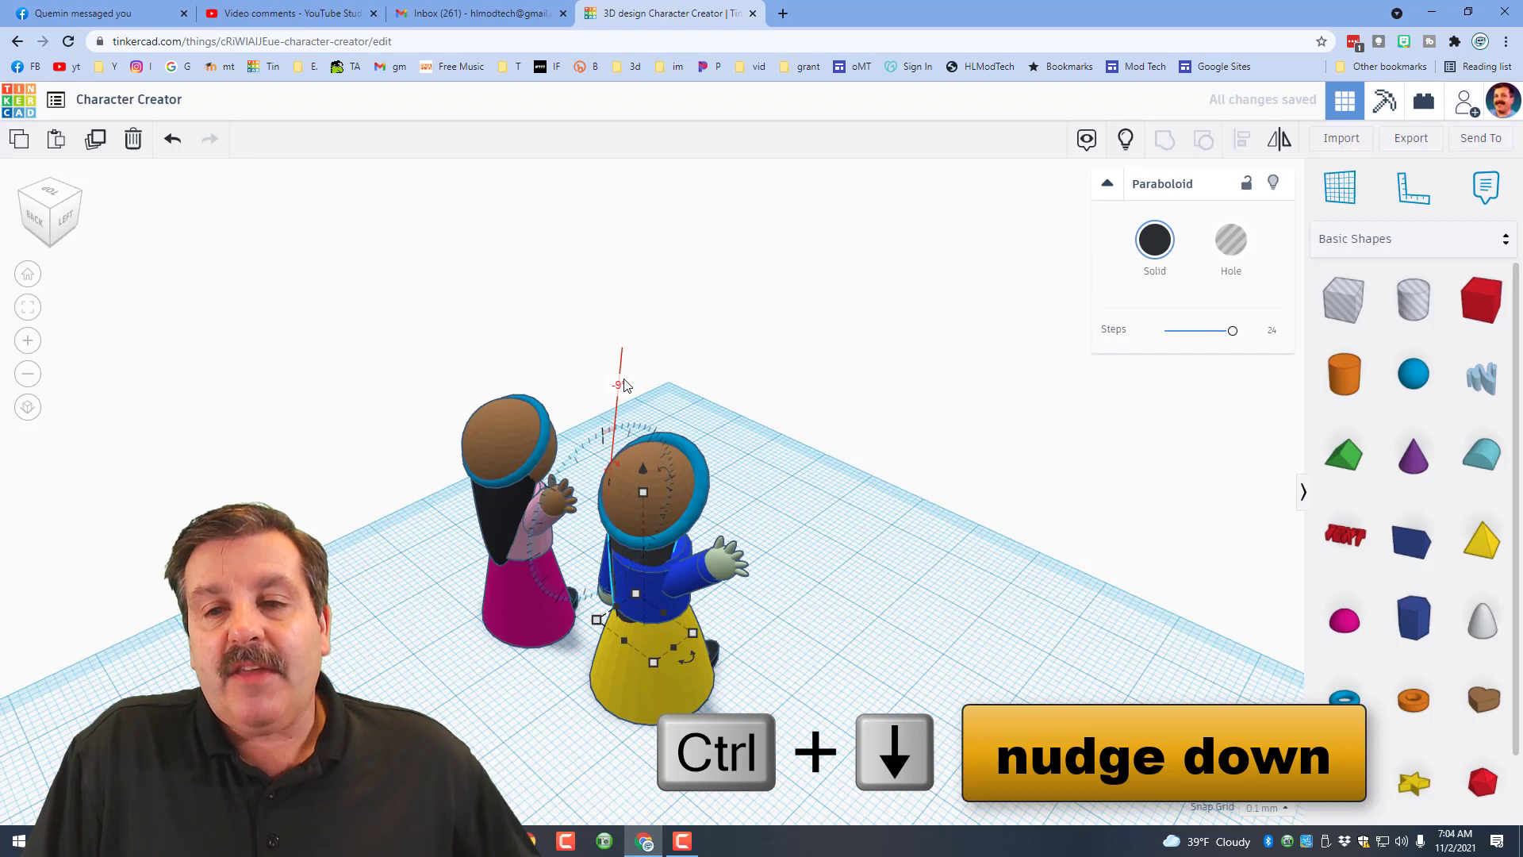
- Move the black hair paraboloid backward so it hangs out behind the head and blue torso
key("Left")
key("Left")
key("Left")
key("Left")
key("Left")
key("Left")
key("Left")
key("Left")
key("Left")
key("Left")
key("Left")
key("Left")
key("Left")
key("Left")
key("Left")
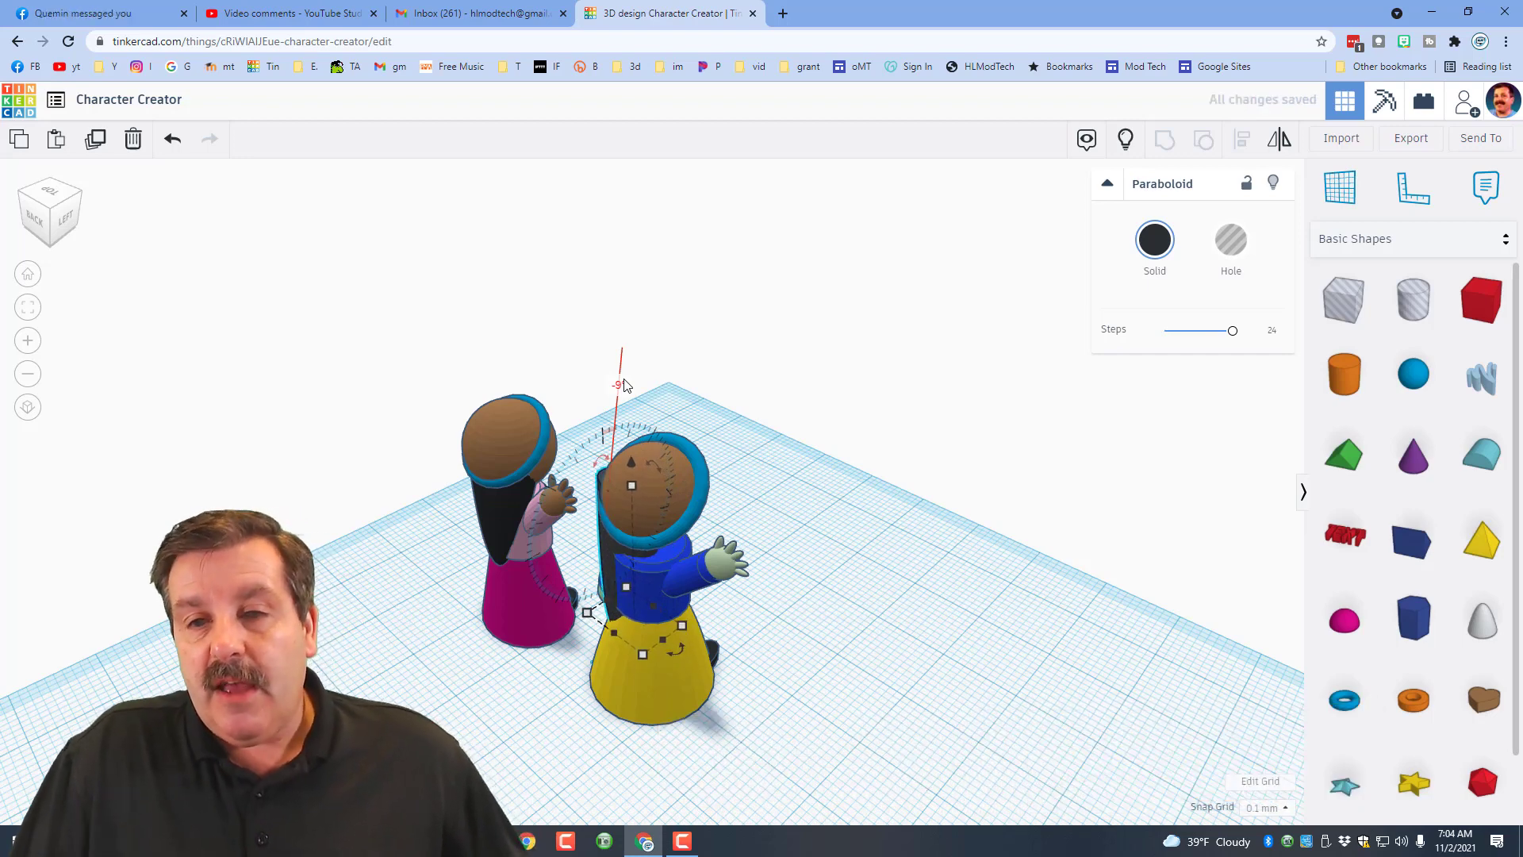
- Undo the last hair move and shift the black paraboloid backward behind the head using a 1.0 mm snap grid
key("ctrl+z")
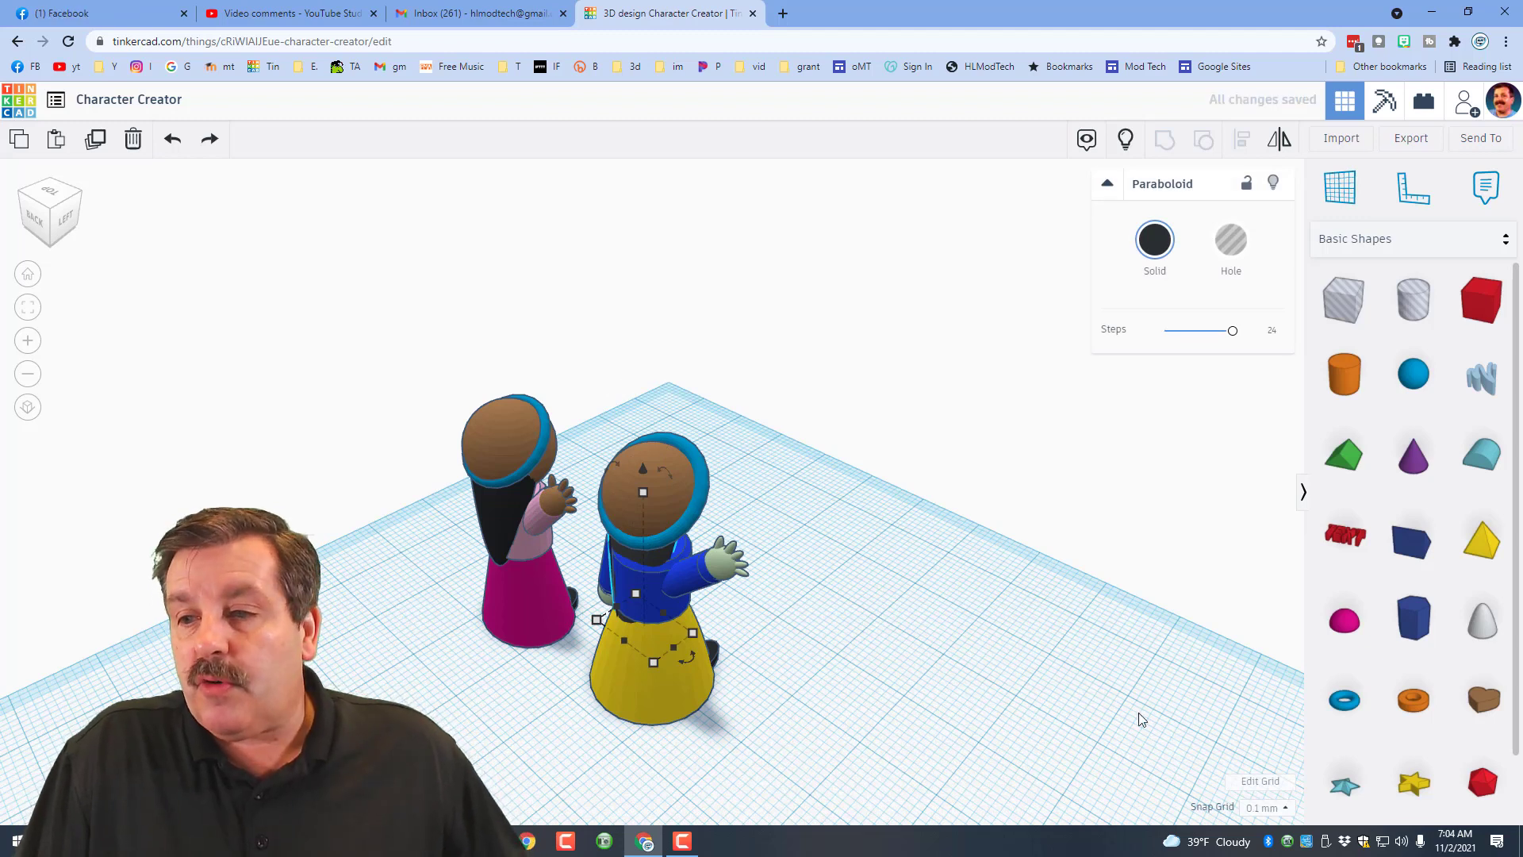
left_click(1250, 807)
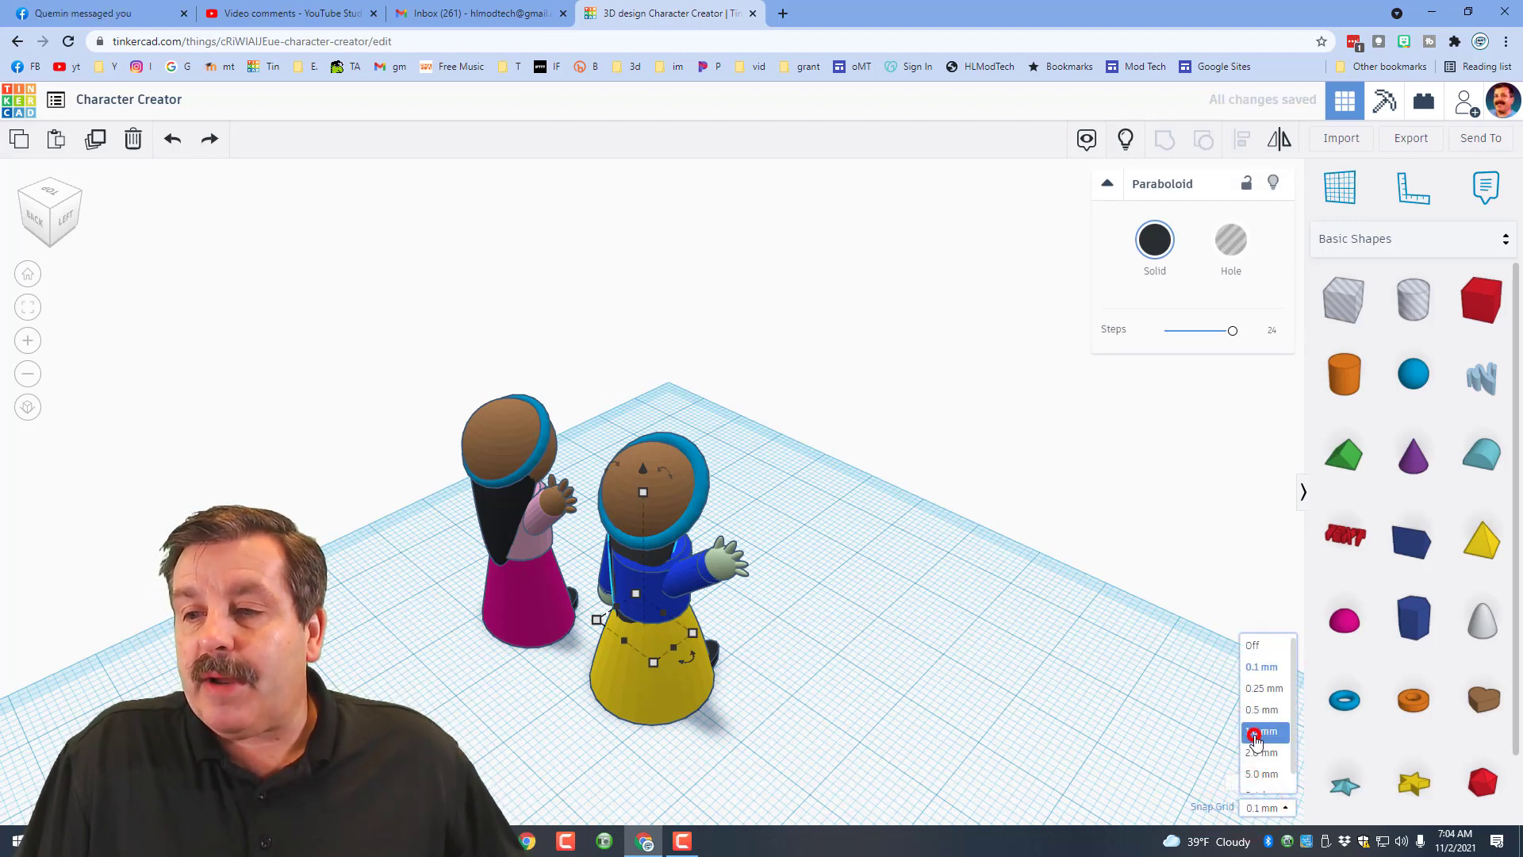
left_click(1251, 731)
key("Down")
key("Down")
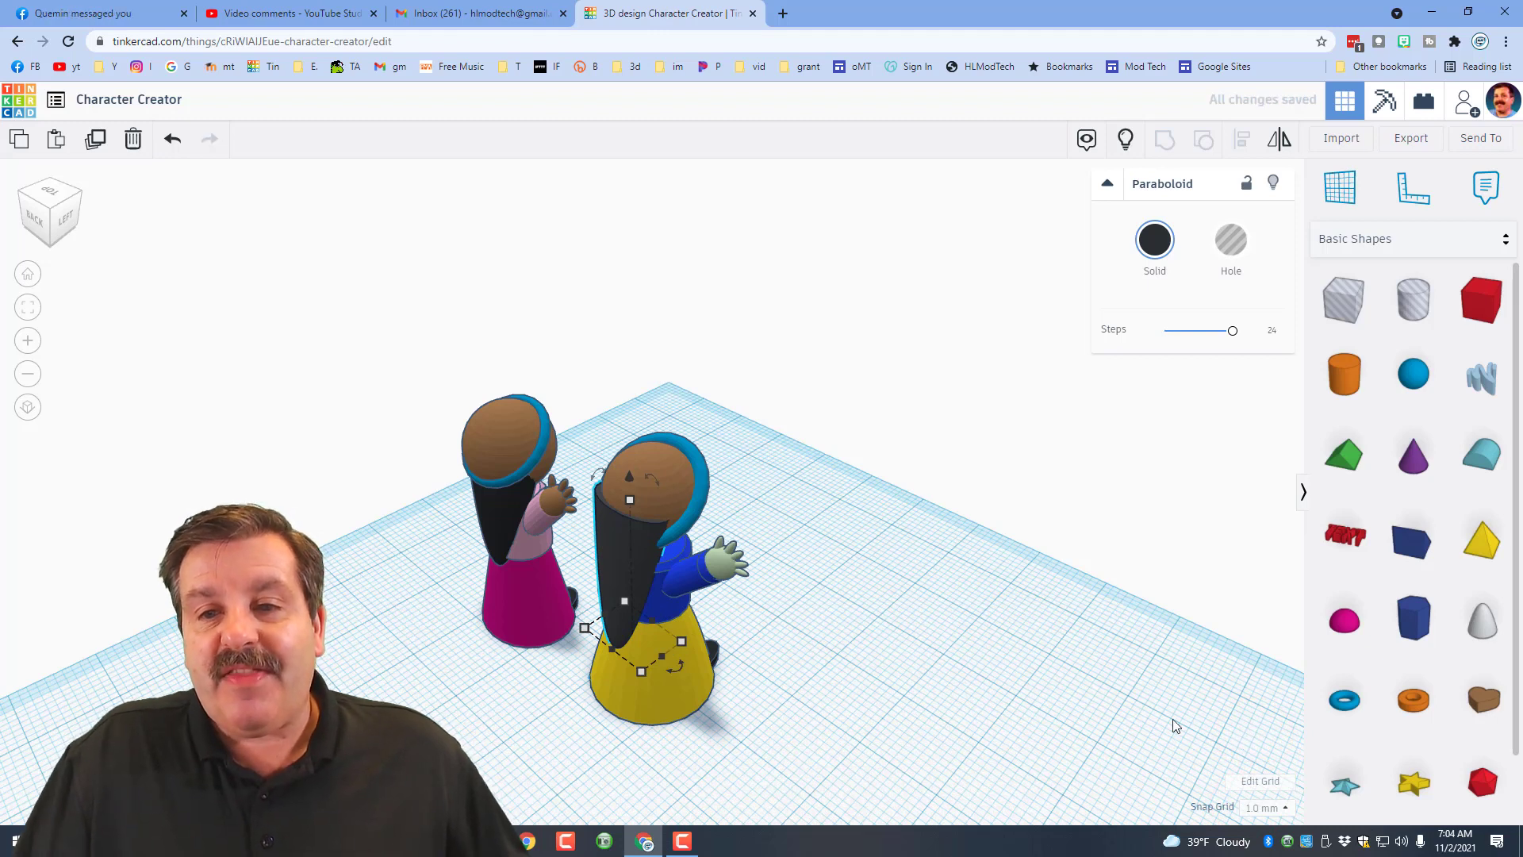
- Set the snap grid to 0.1 mm and nudge the black hair forward, closer into the back of the head
left_click(1268, 808)
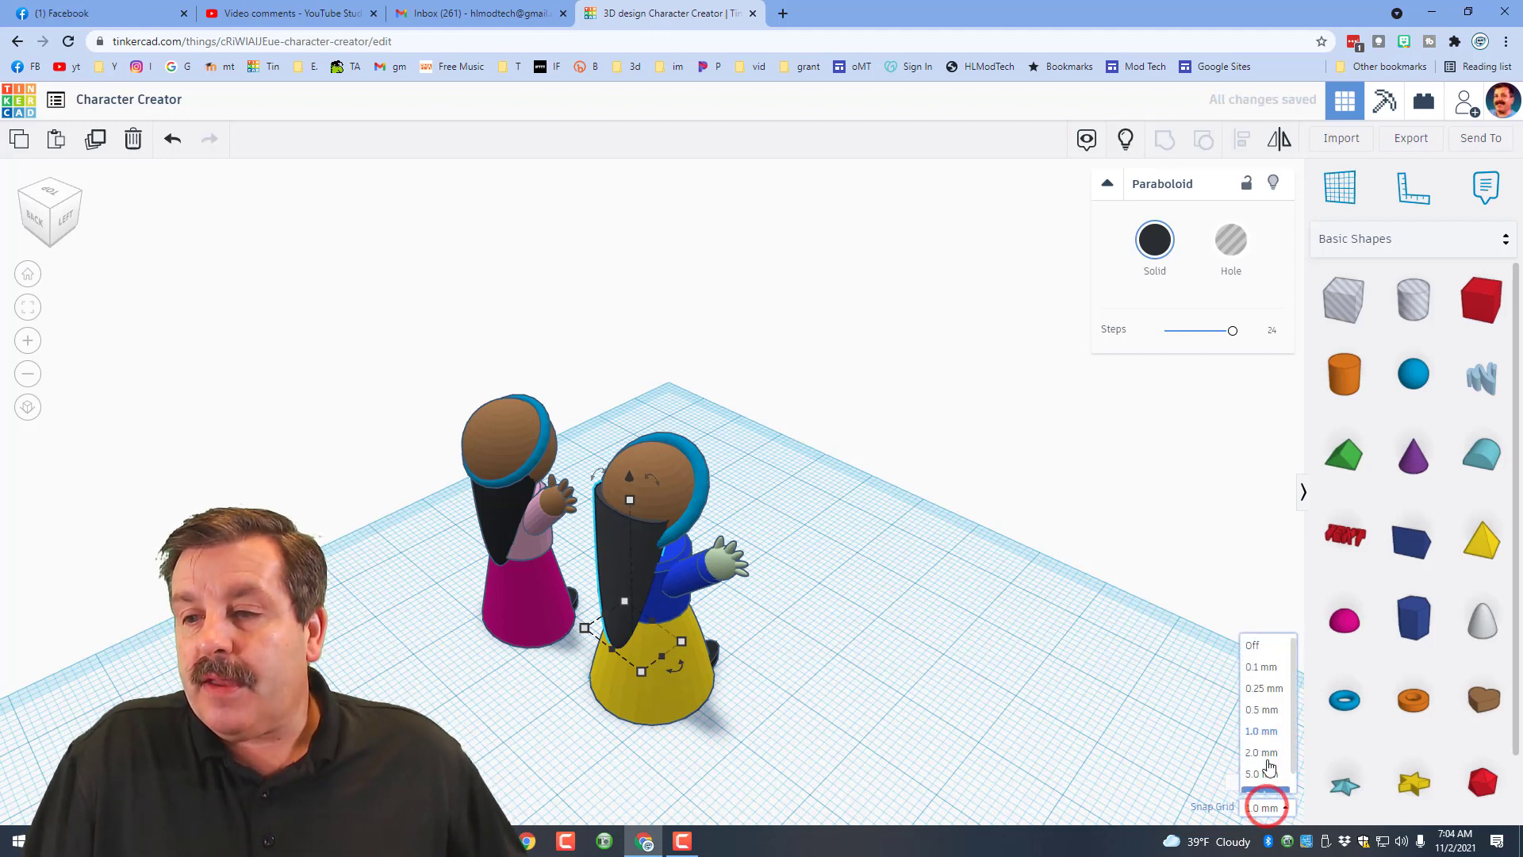
left_click(1280, 668)
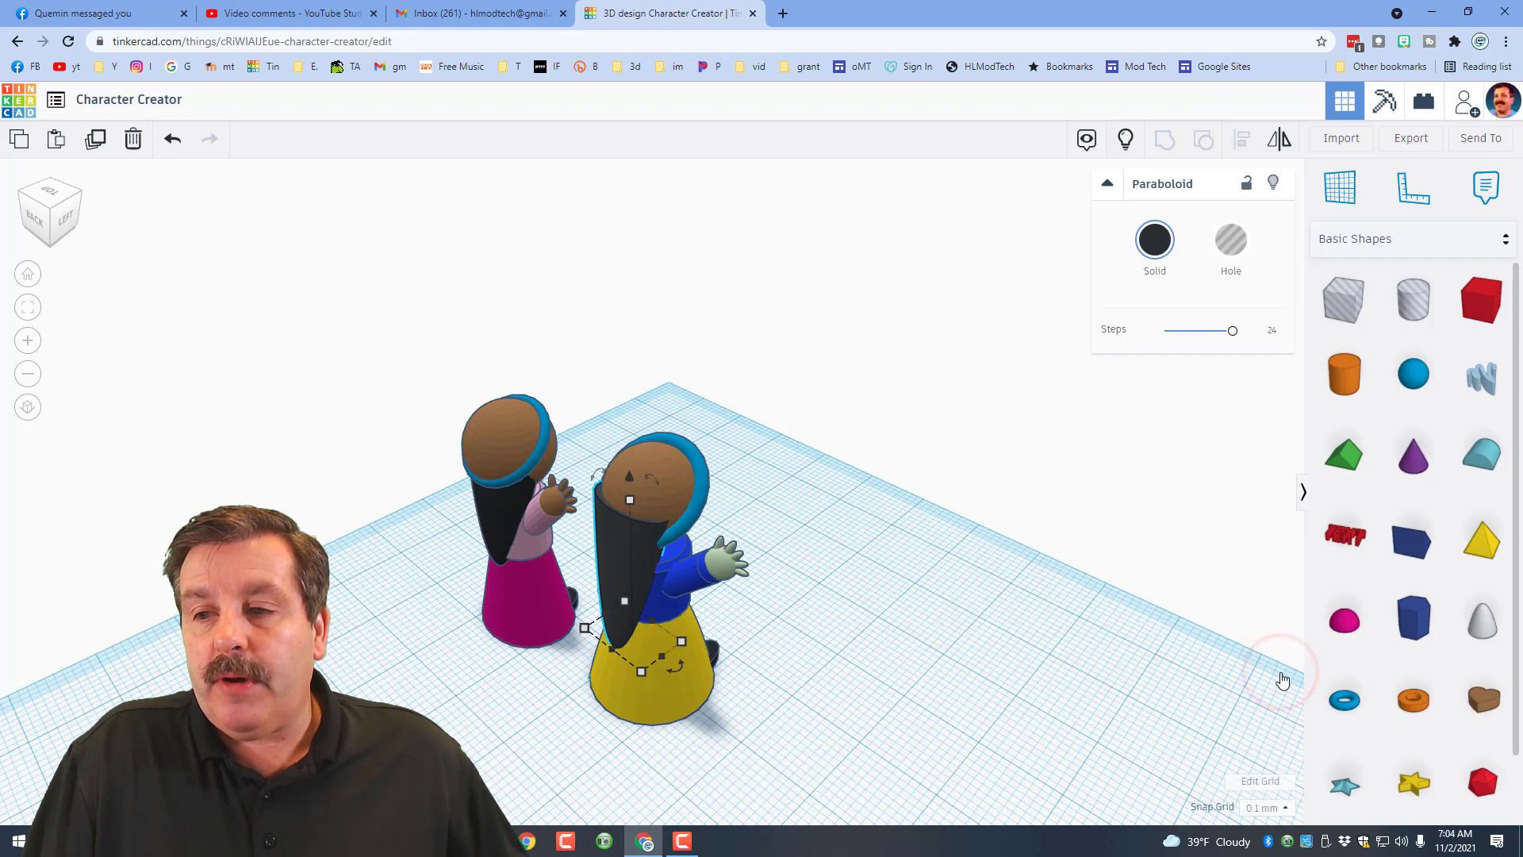
key("Up")
key("Up")
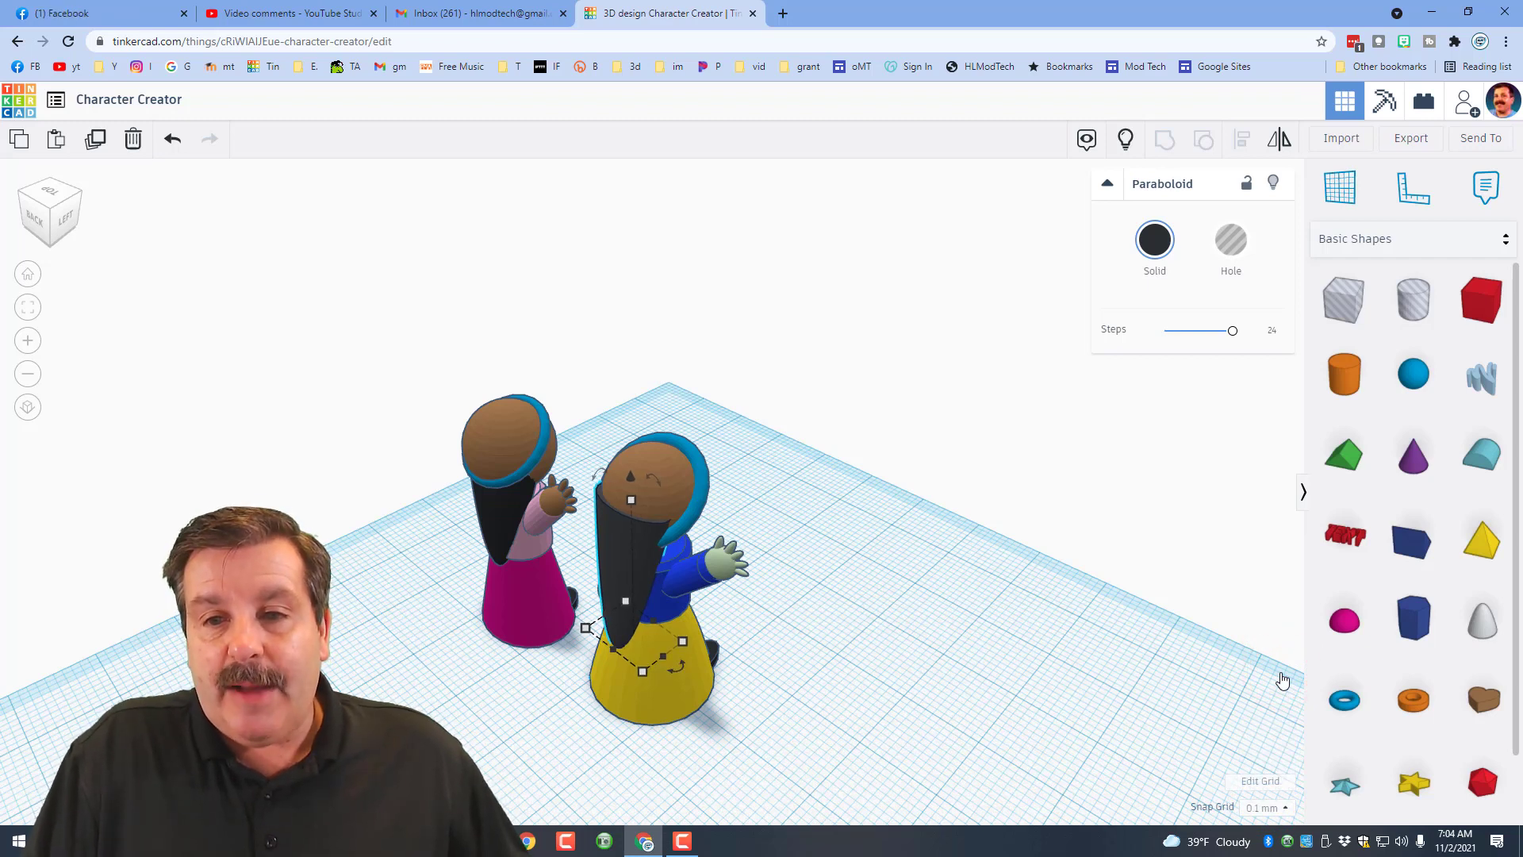
key("Right")
key("Right")
key("Right")
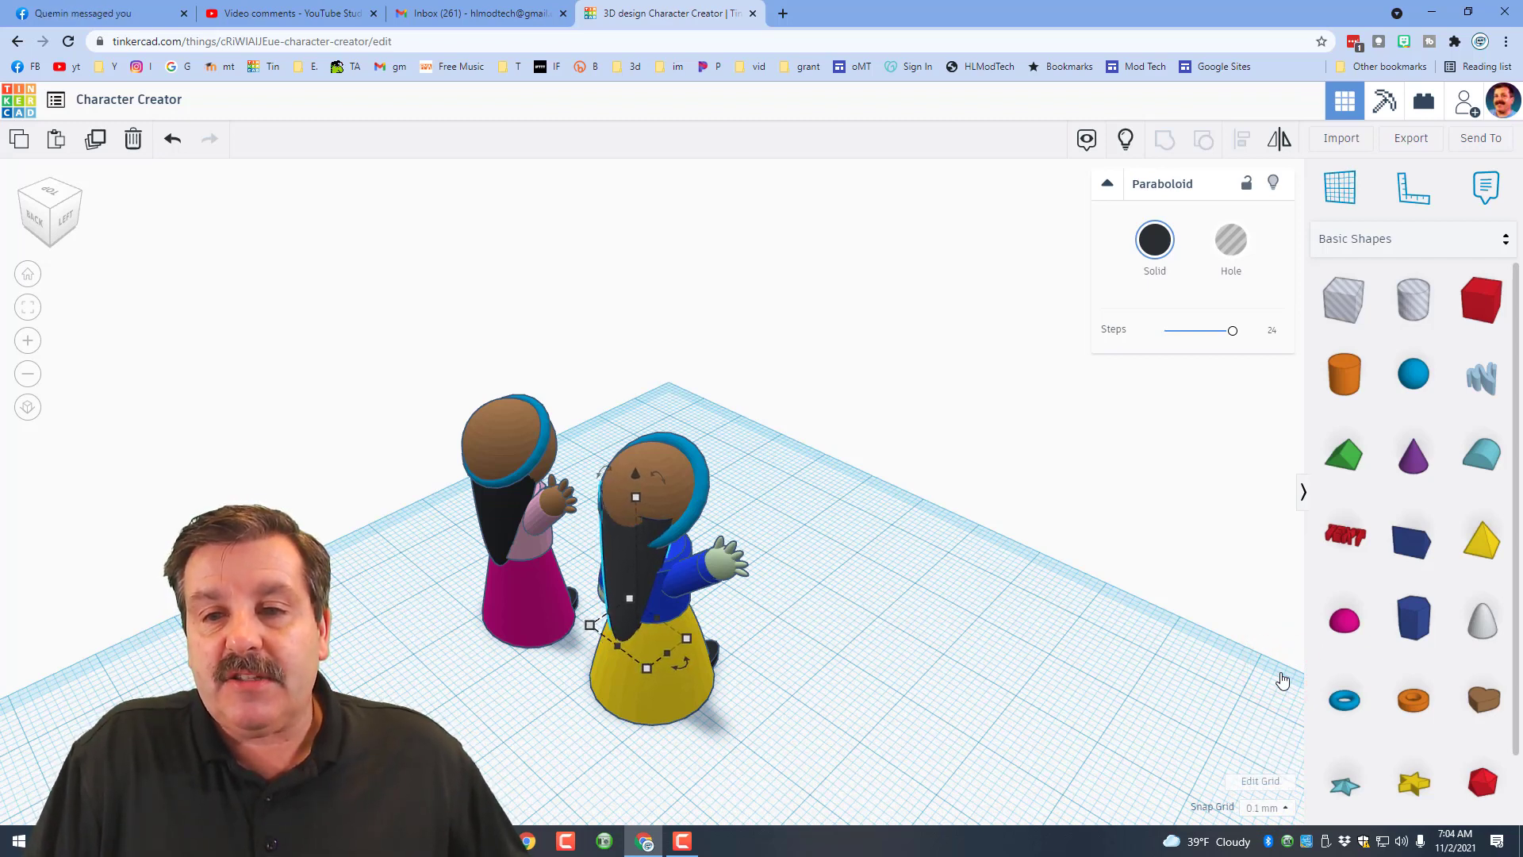
key("Right")
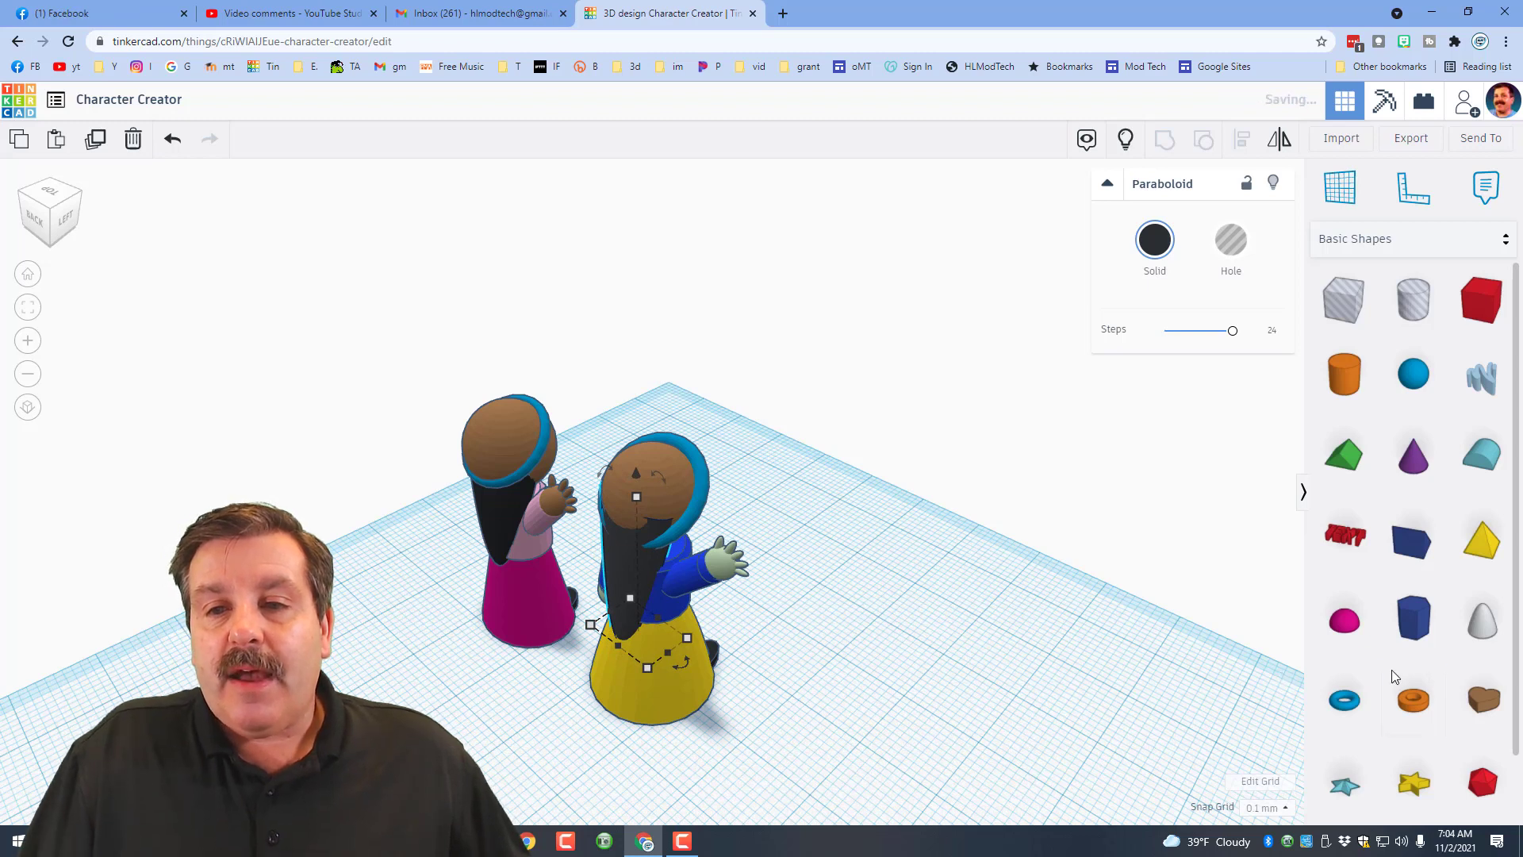
- Nudge the blue headband torus slightly toward the back of the head
left_click(702, 504)
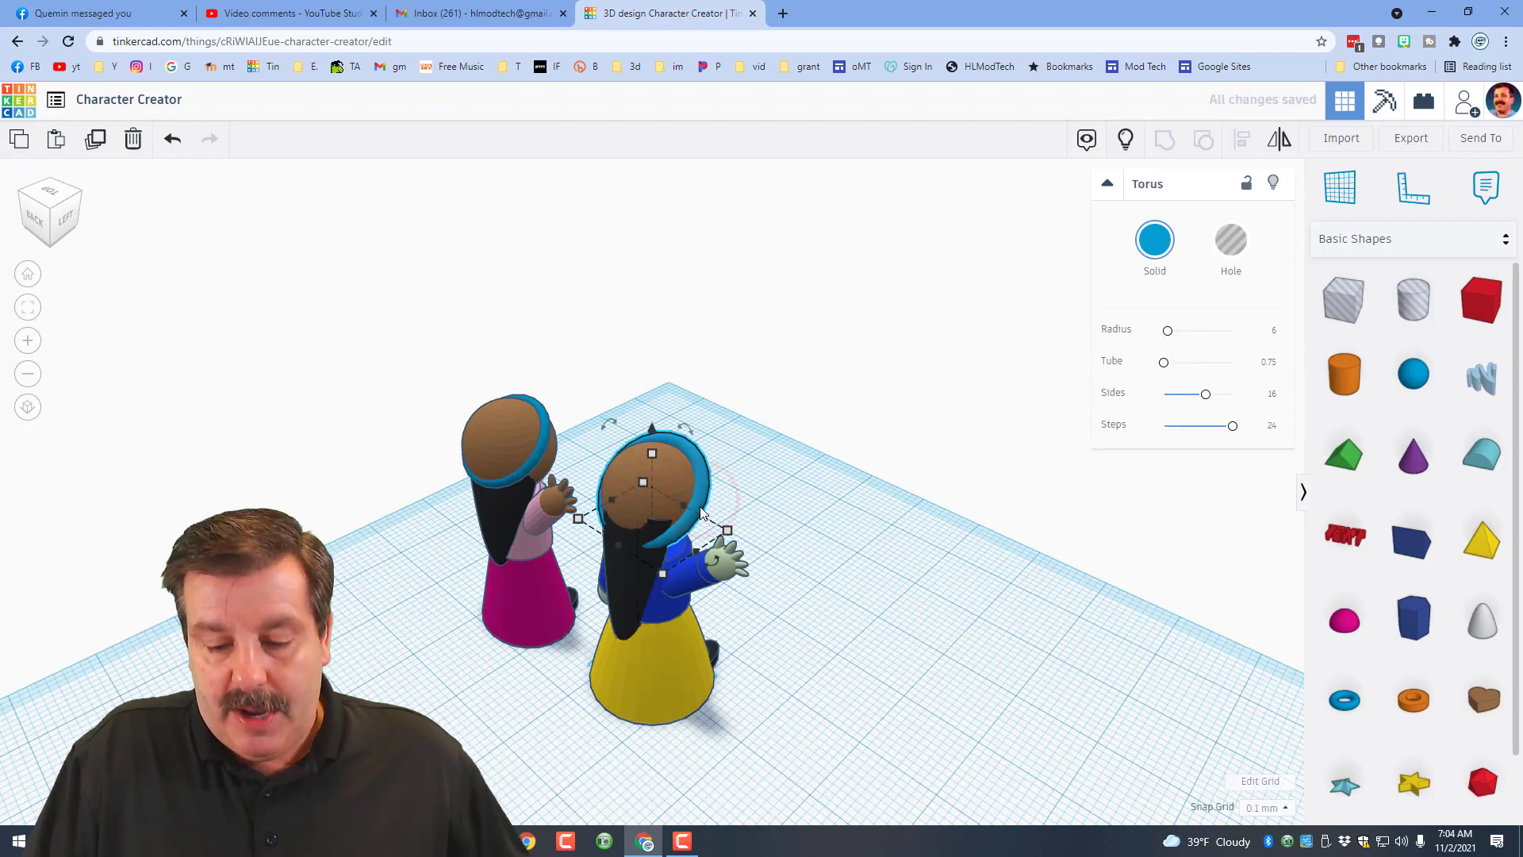
key("Left")
key("Left")
key("Left")
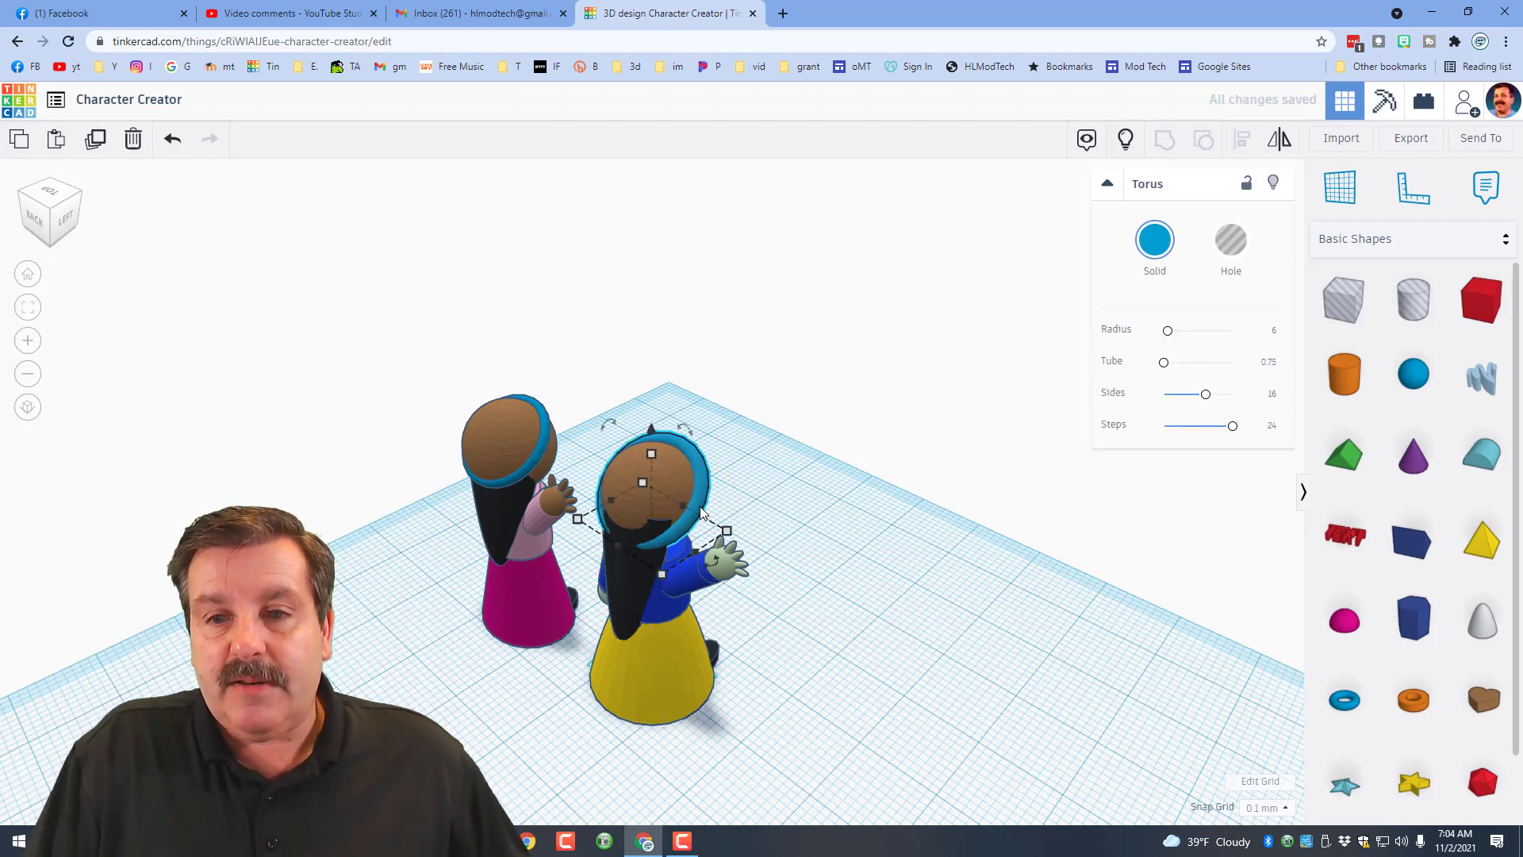
- Lower the black hair paraboloid slightly so its top sits below the blue headband at the back
right_click_drag(647, 647, 560, 547)
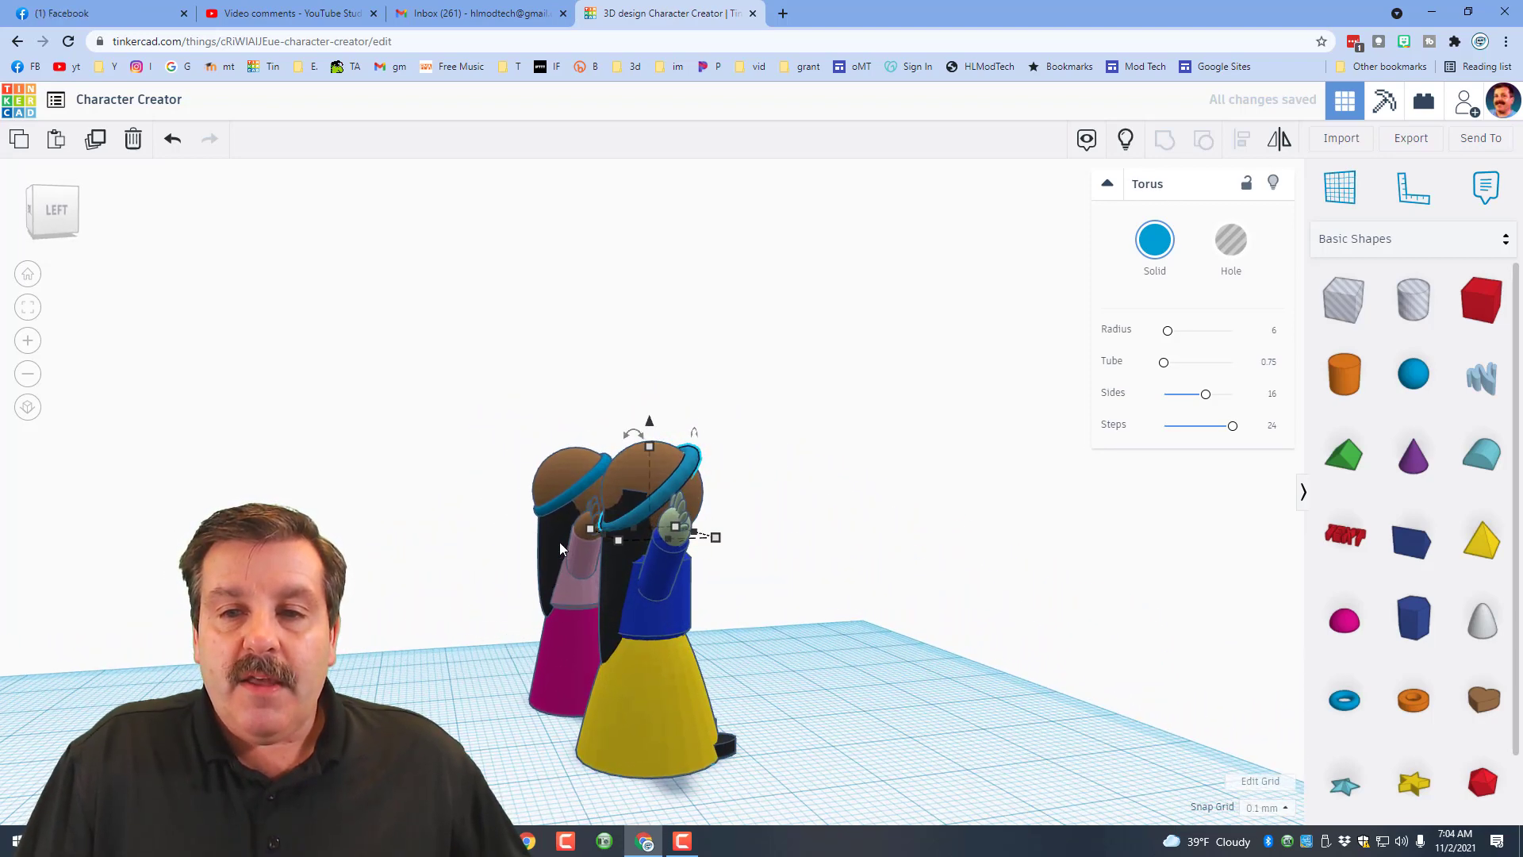
left_click(623, 595)
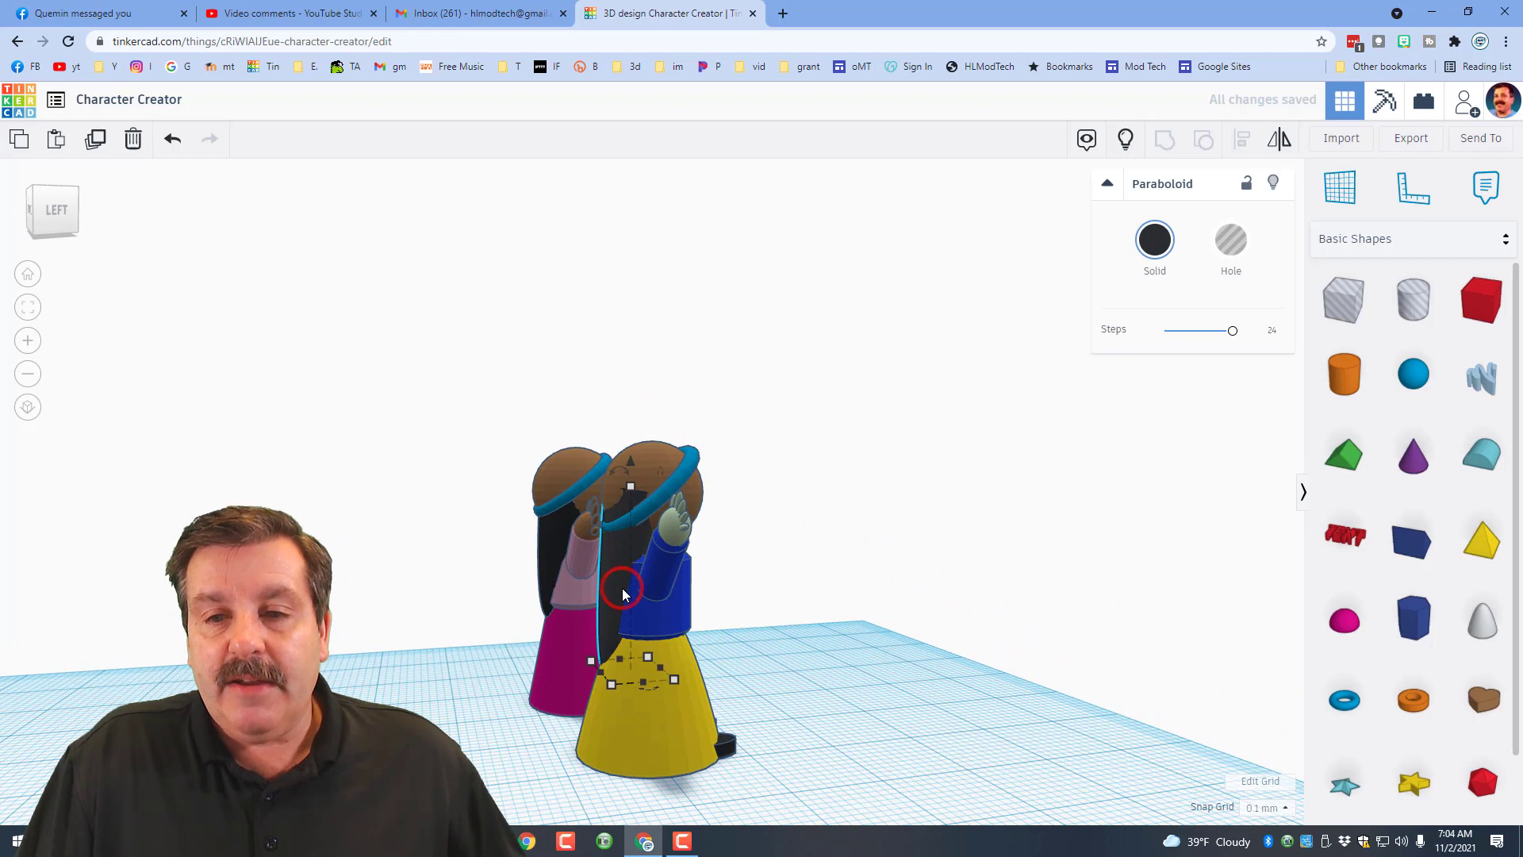
key("ctrl+Down")
key("ctrl+Down")
key("ctrl+Down")
key("ctrl+Down")
key("ctrl+Down")
key("ctrl+Down")
key("ctrl+Down")
key("ctrl+Down")
key("ctrl+Down")
key("ctrl+Down")
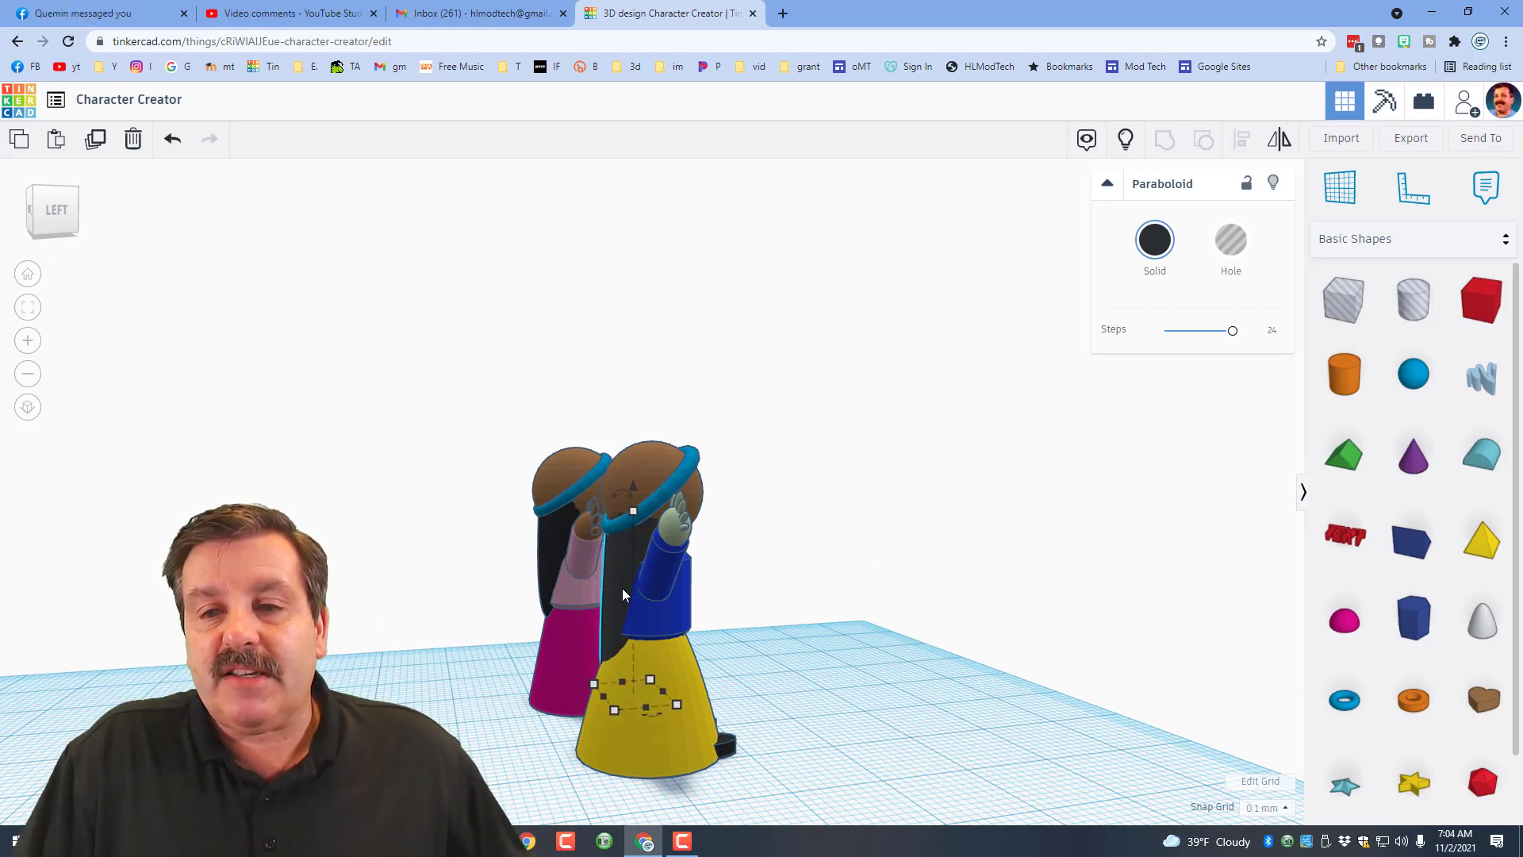
- Try the custom colour 000000 on the hair and switch it back to the darkest preset colour
right_click_drag(859, 635, 693, 561)
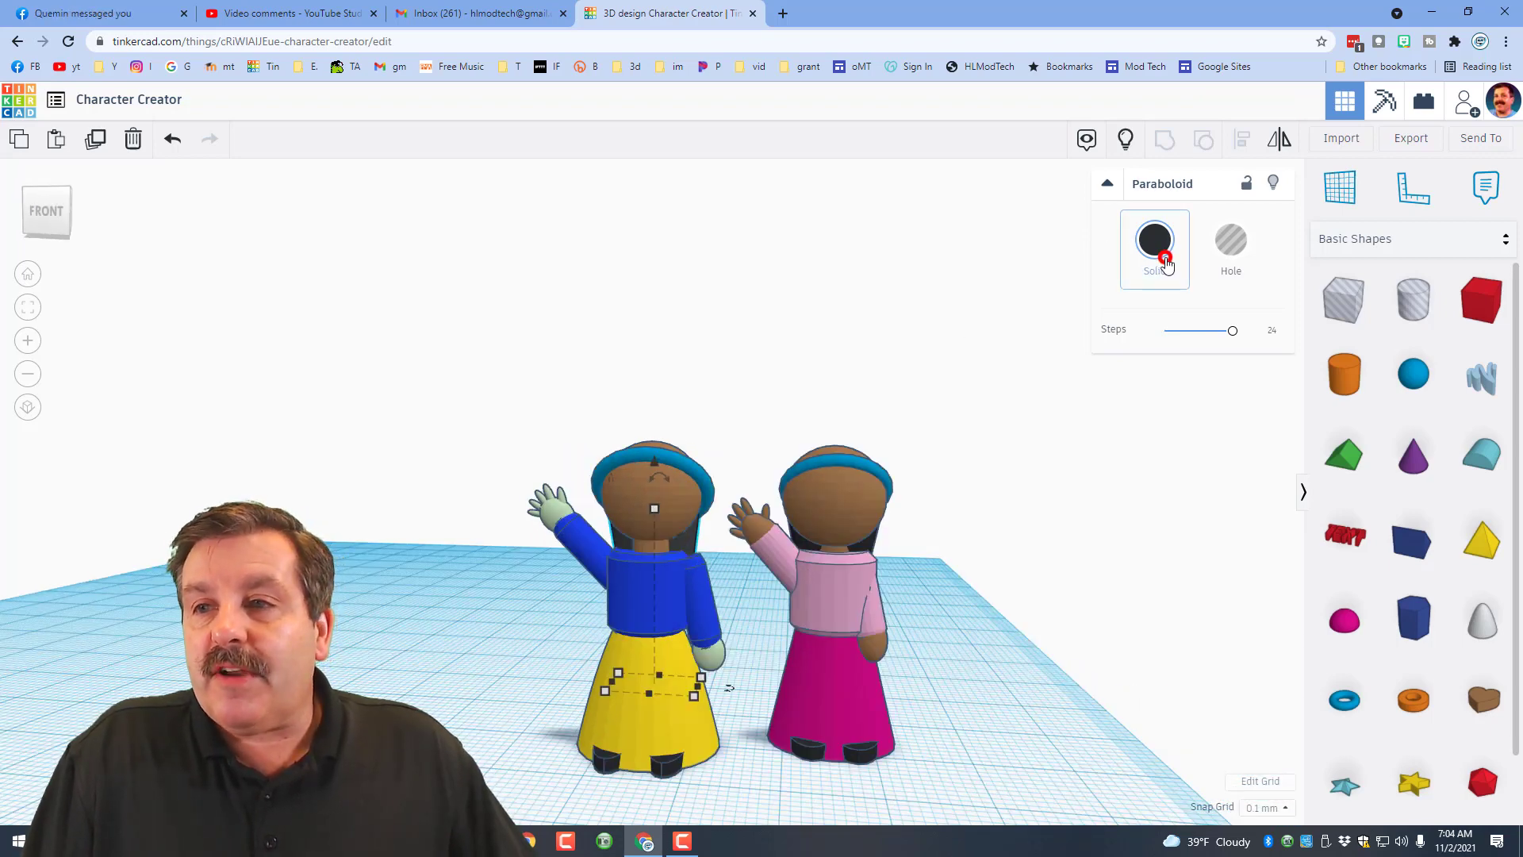
left_click(1164, 261)
left_click(1239, 316)
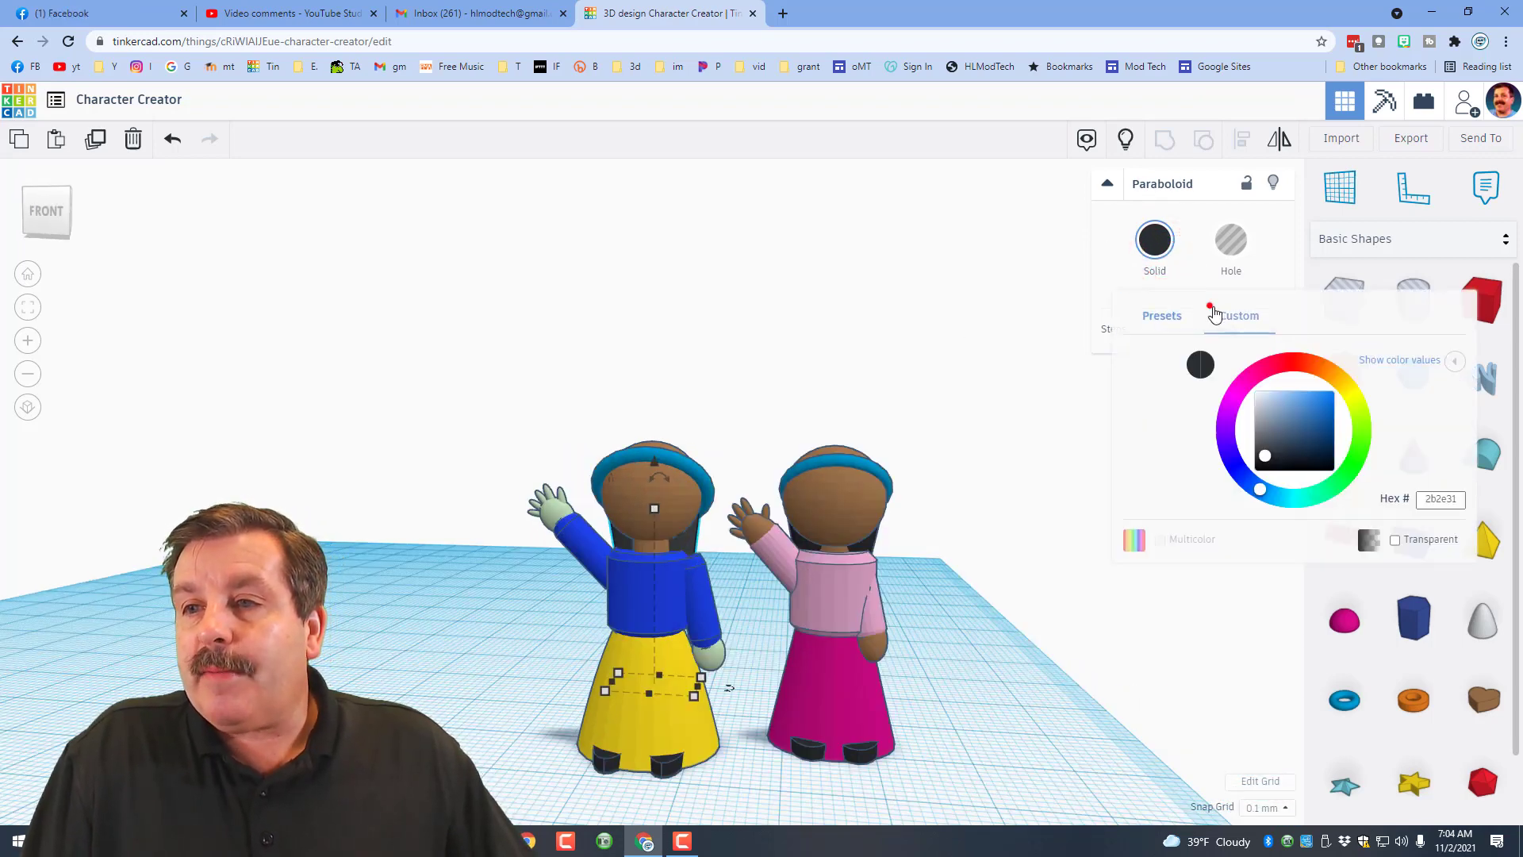
left_click(1258, 450)
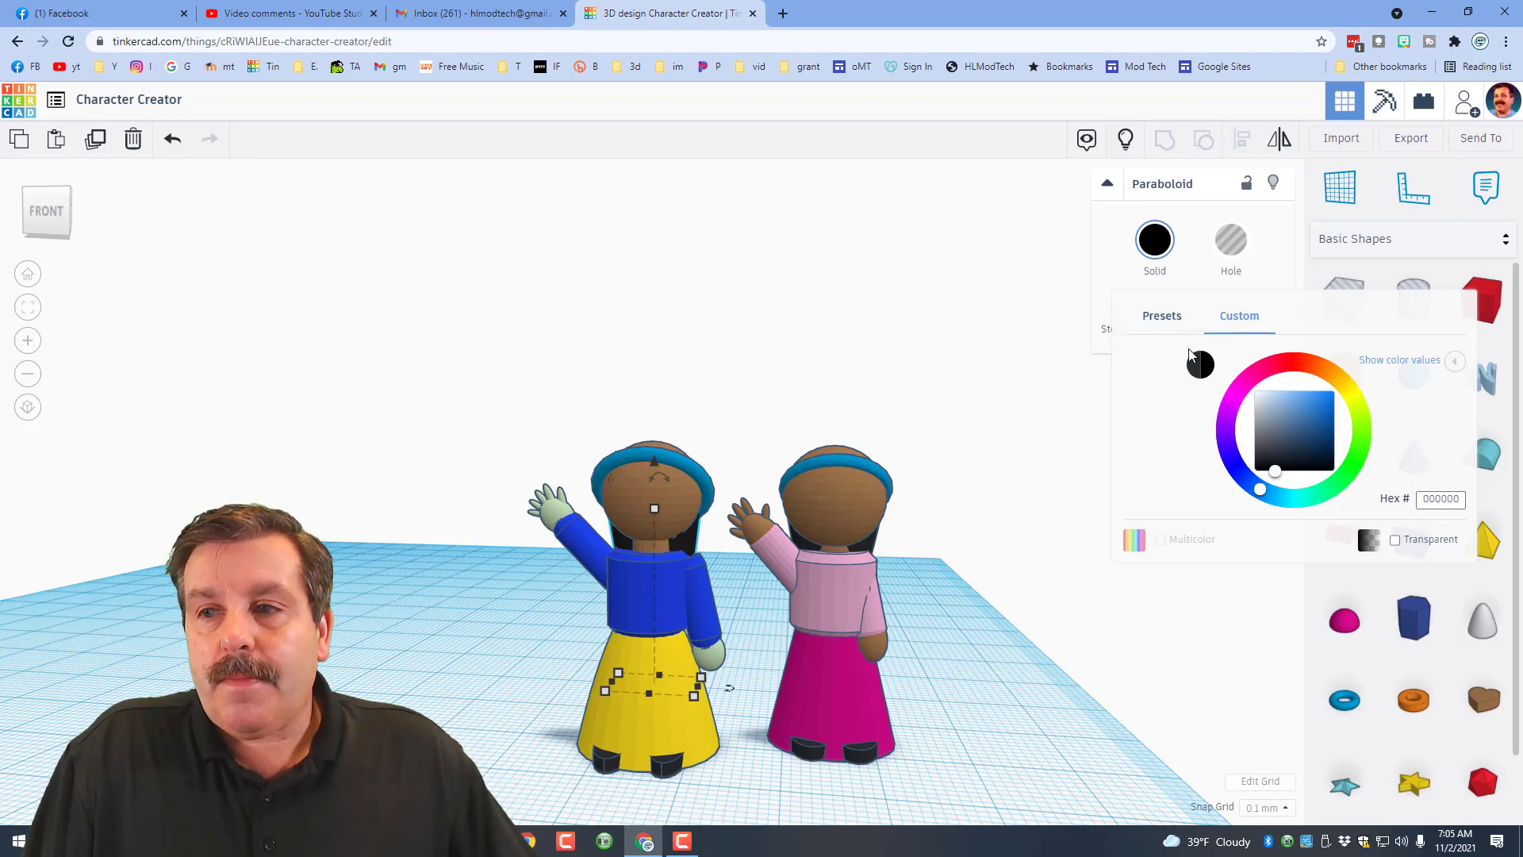
left_click(1162, 316)
left_click(1442, 417)
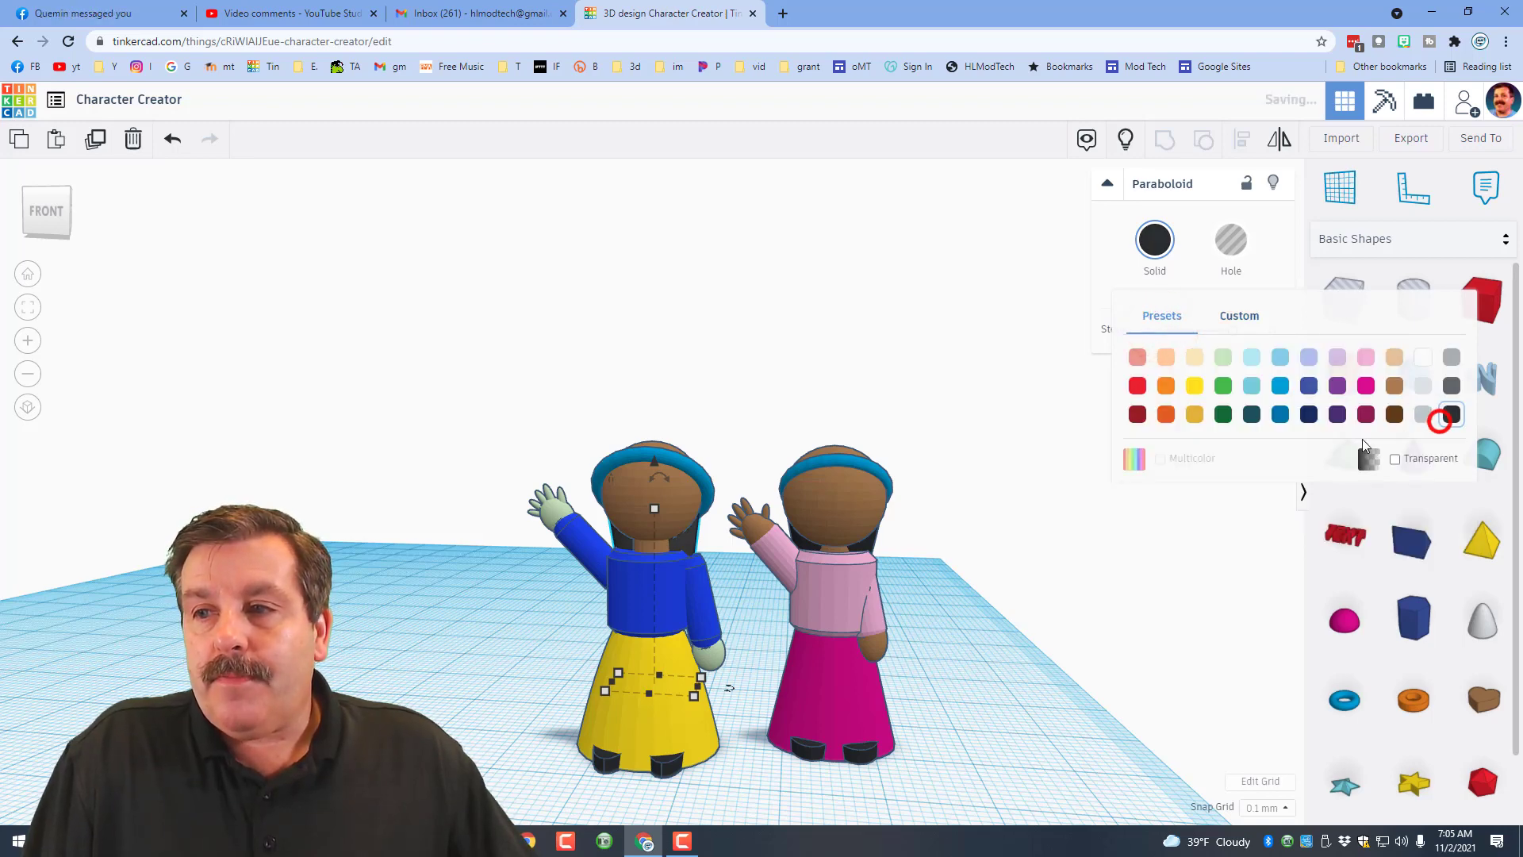
right_click_drag(497, 675, 533, 690)
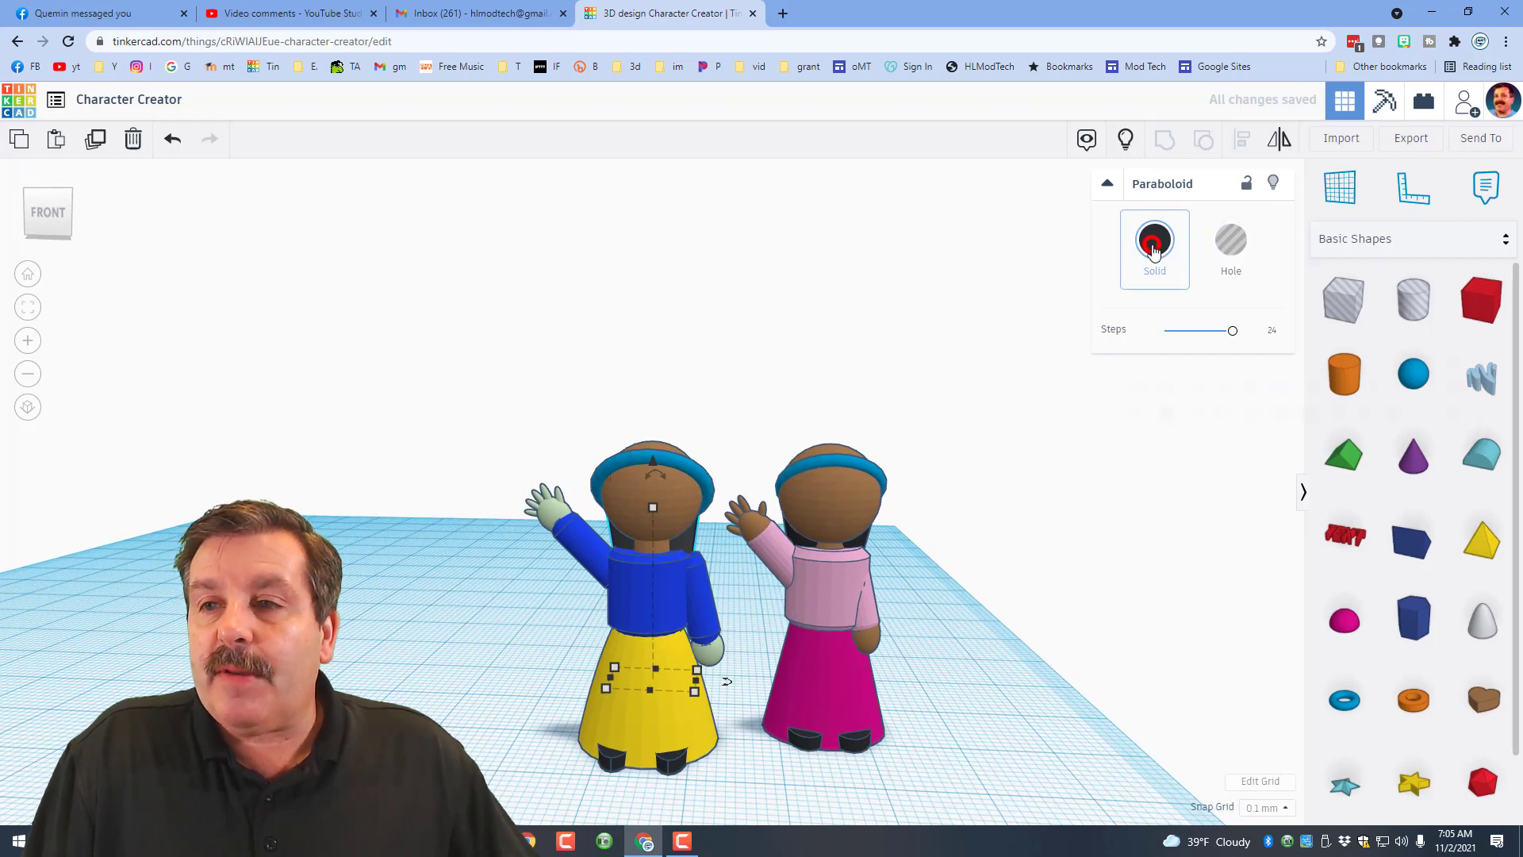
- Give the hair paraboloid the custom pure black colour 000000
left_click(1155, 239)
left_click(1237, 317)
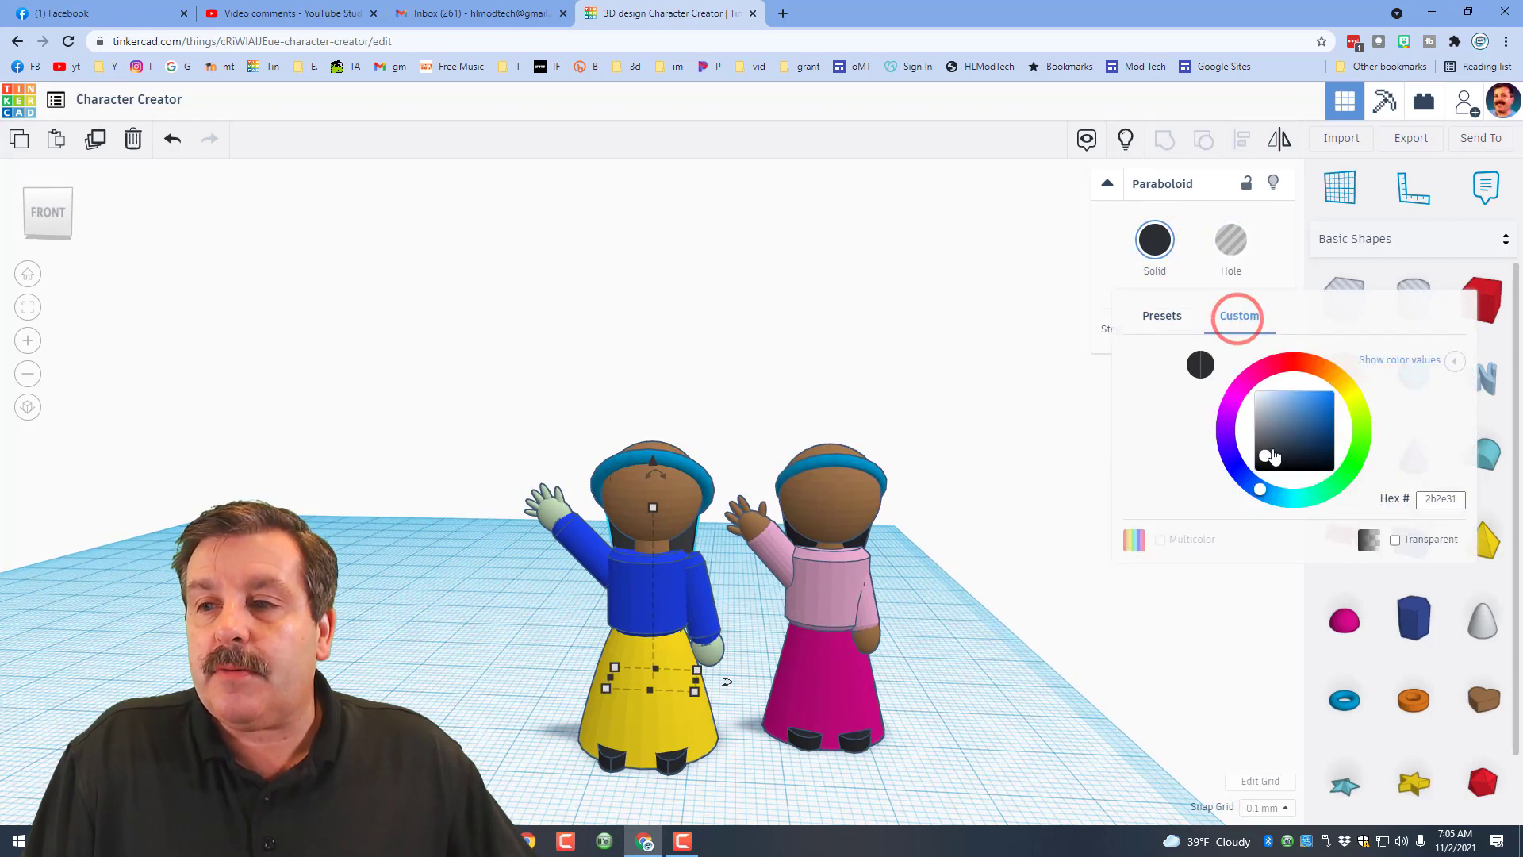
left_click_drag(1268, 453, 1303, 498)
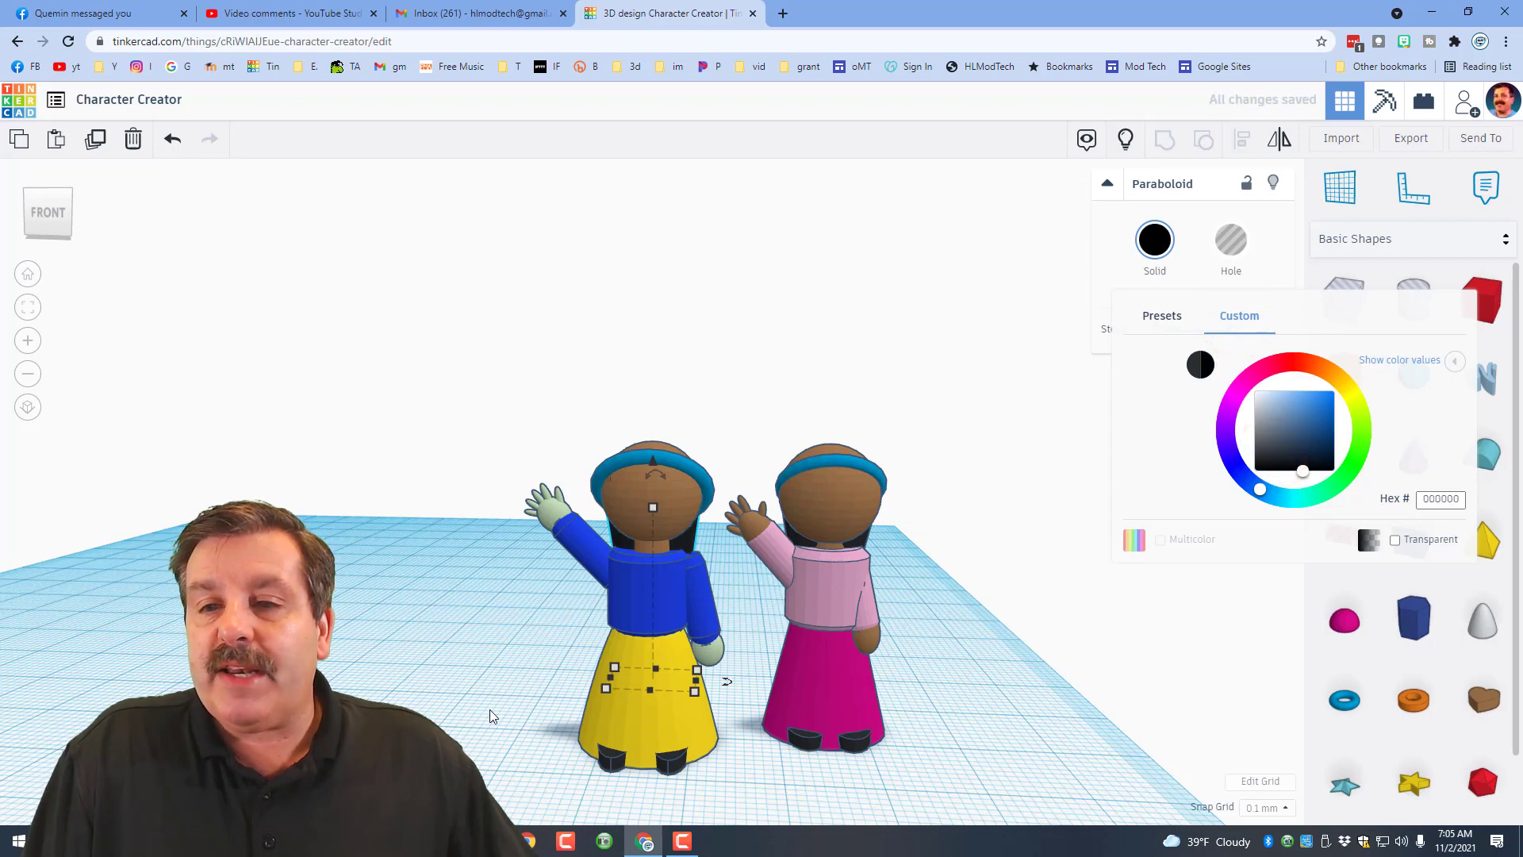
left_click(459, 704)
right_click_drag(460, 698, 1040, 706)
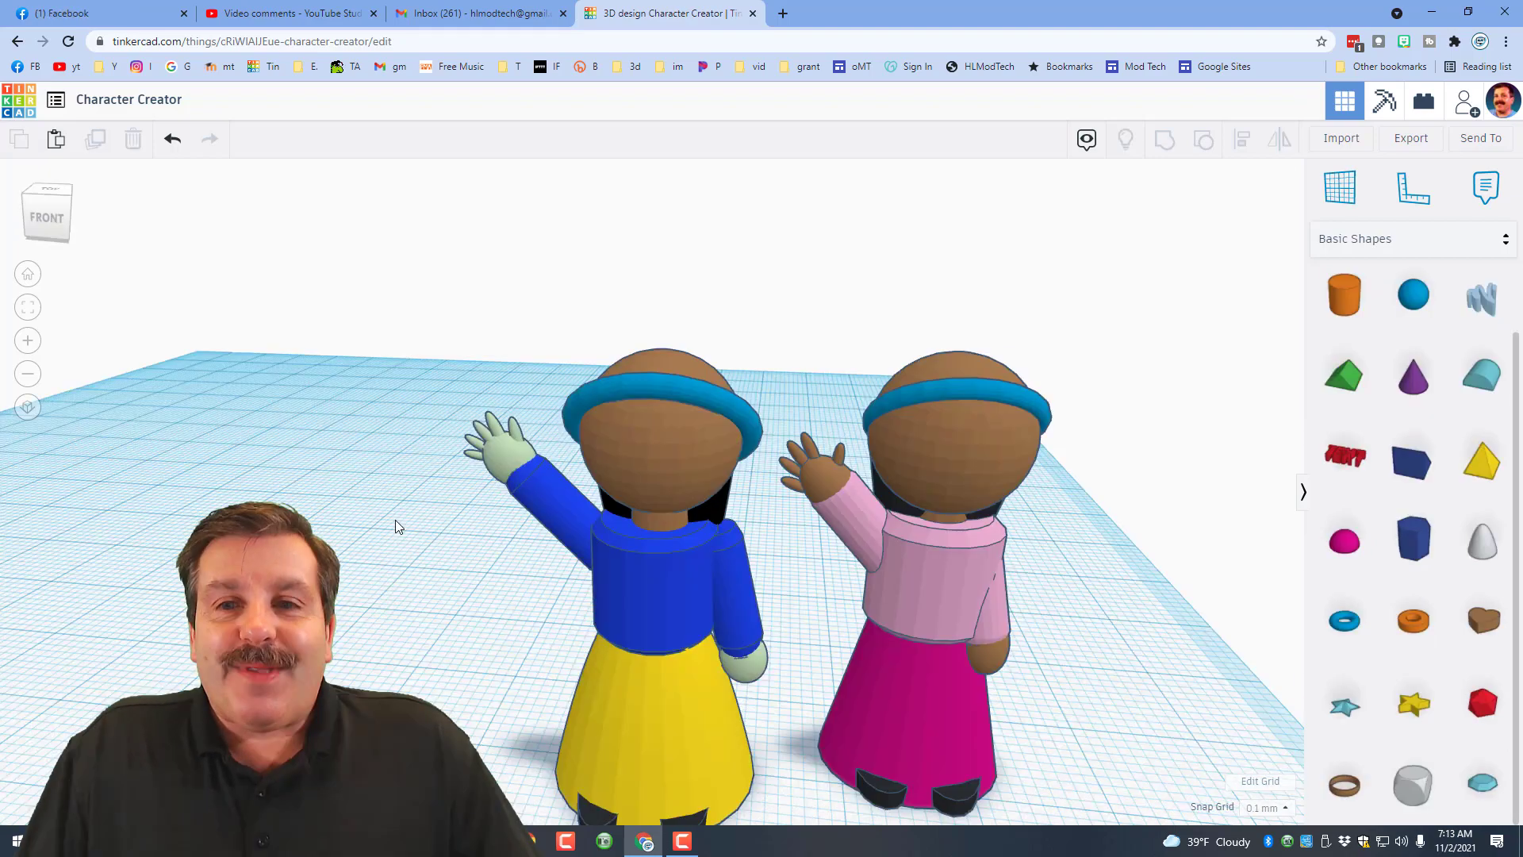
- Recolour the yellow skirt of the blue-torso character light pink
mouse_move(435, 553)
right_mouse_down()
mouse_move(768, 527)
mouse_move(434, 545)
right_mouse_up()
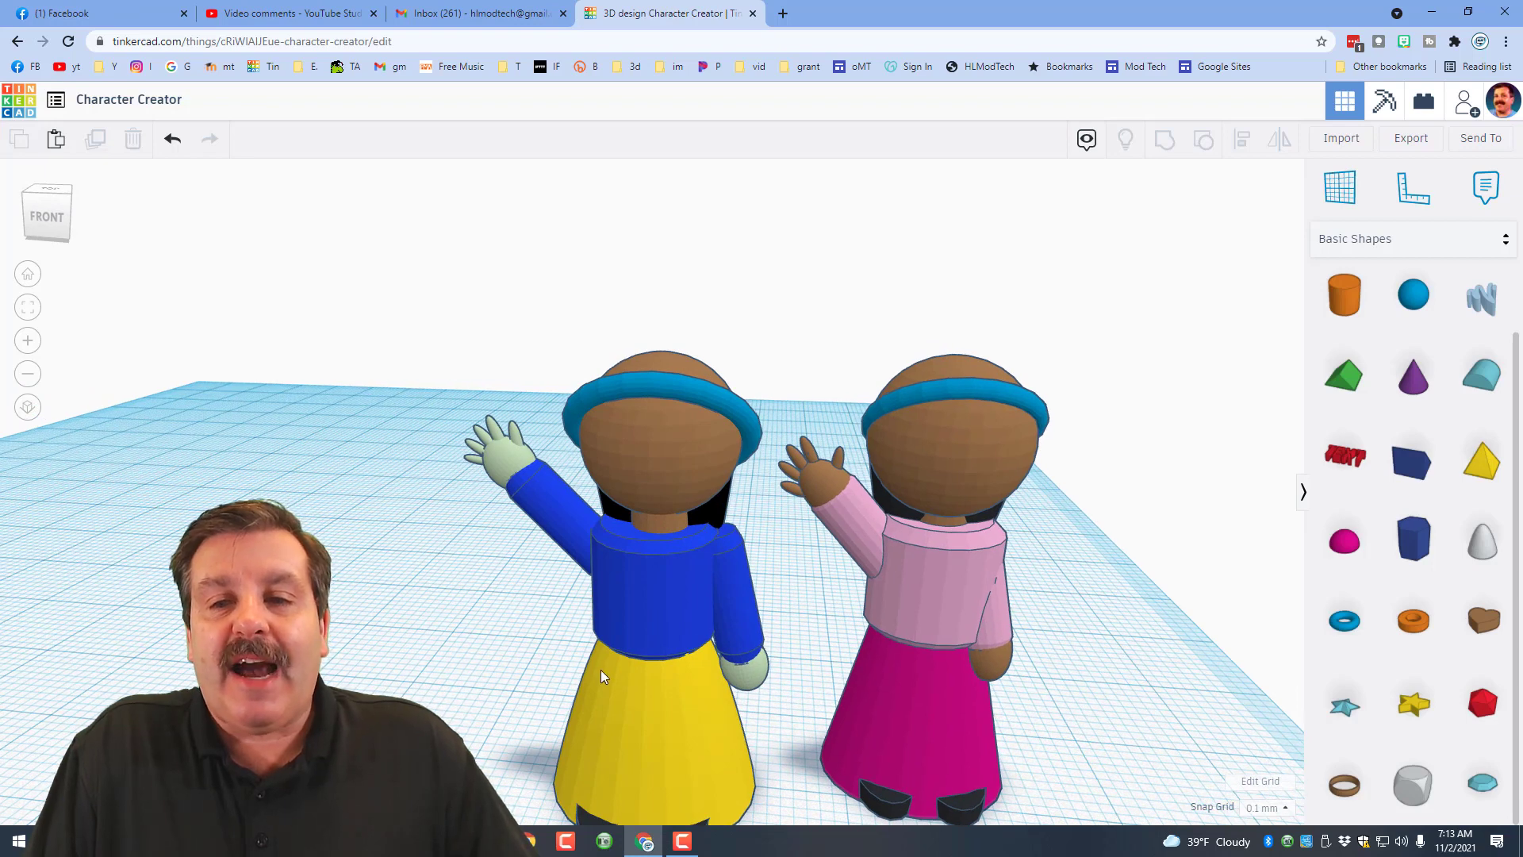
left_click(602, 680)
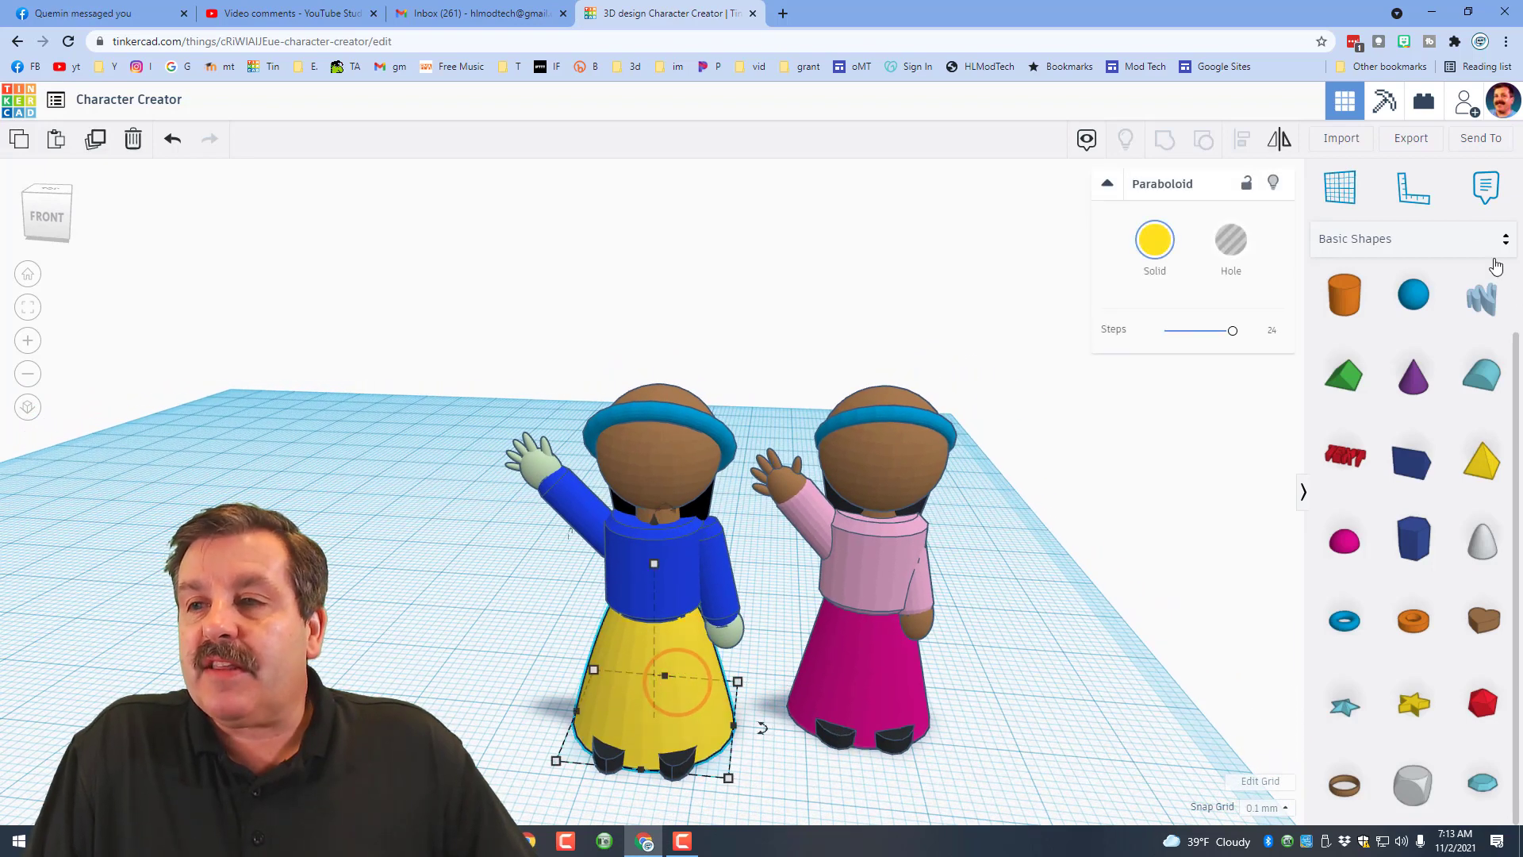
left_click(1152, 239)
left_click(1374, 368)
left_click(428, 610)
- Recolour the raised hand with its fingers and the lowered hand of the blue-torso character with the medium brown preset
right_click_drag(428, 587, 384, 568)
left_click_drag(467, 419, 567, 483)
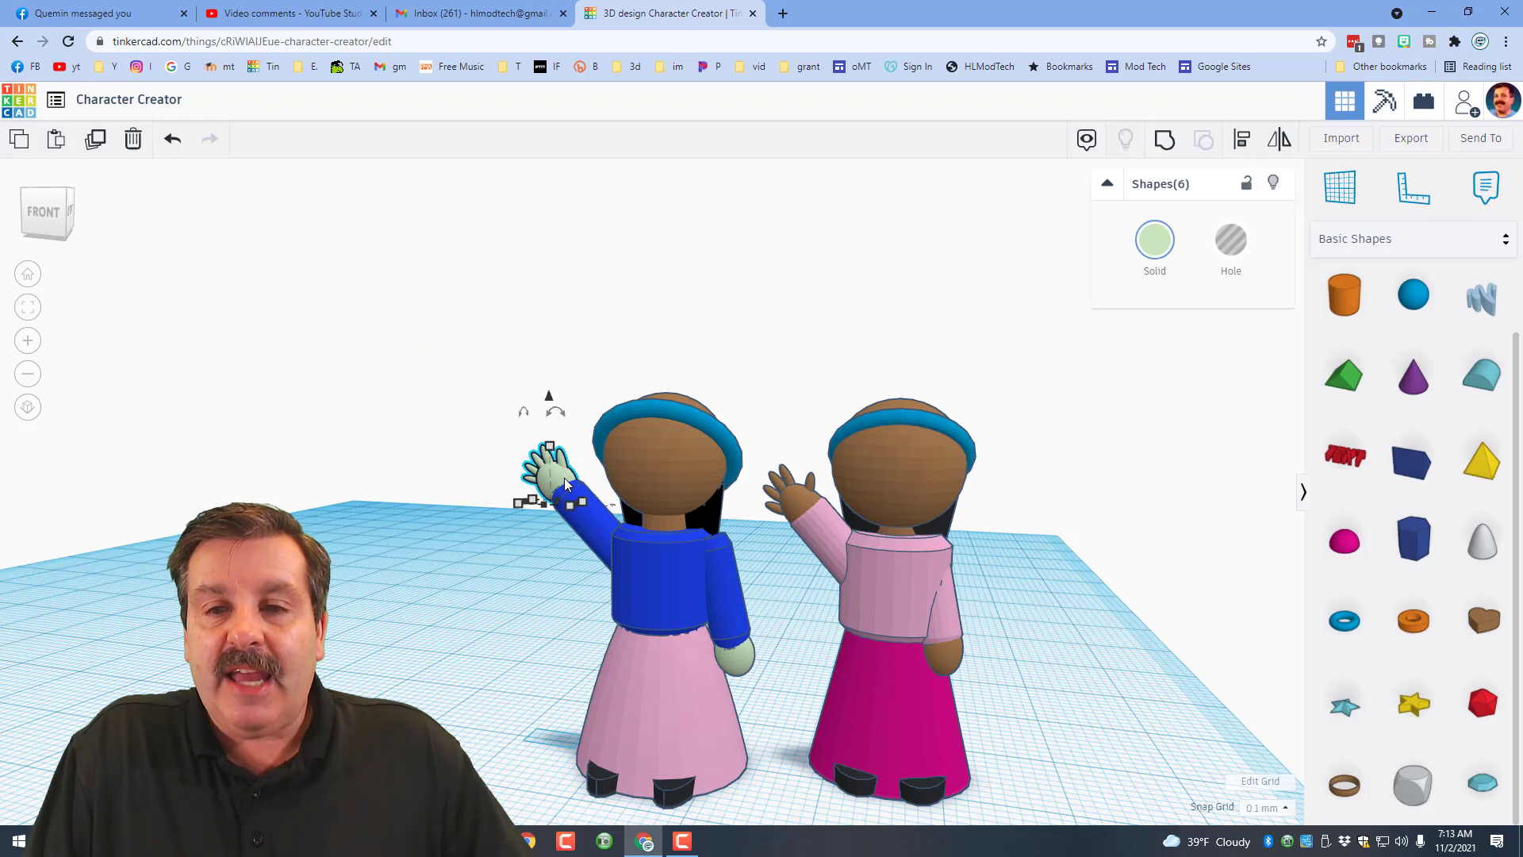
left_click(1155, 248)
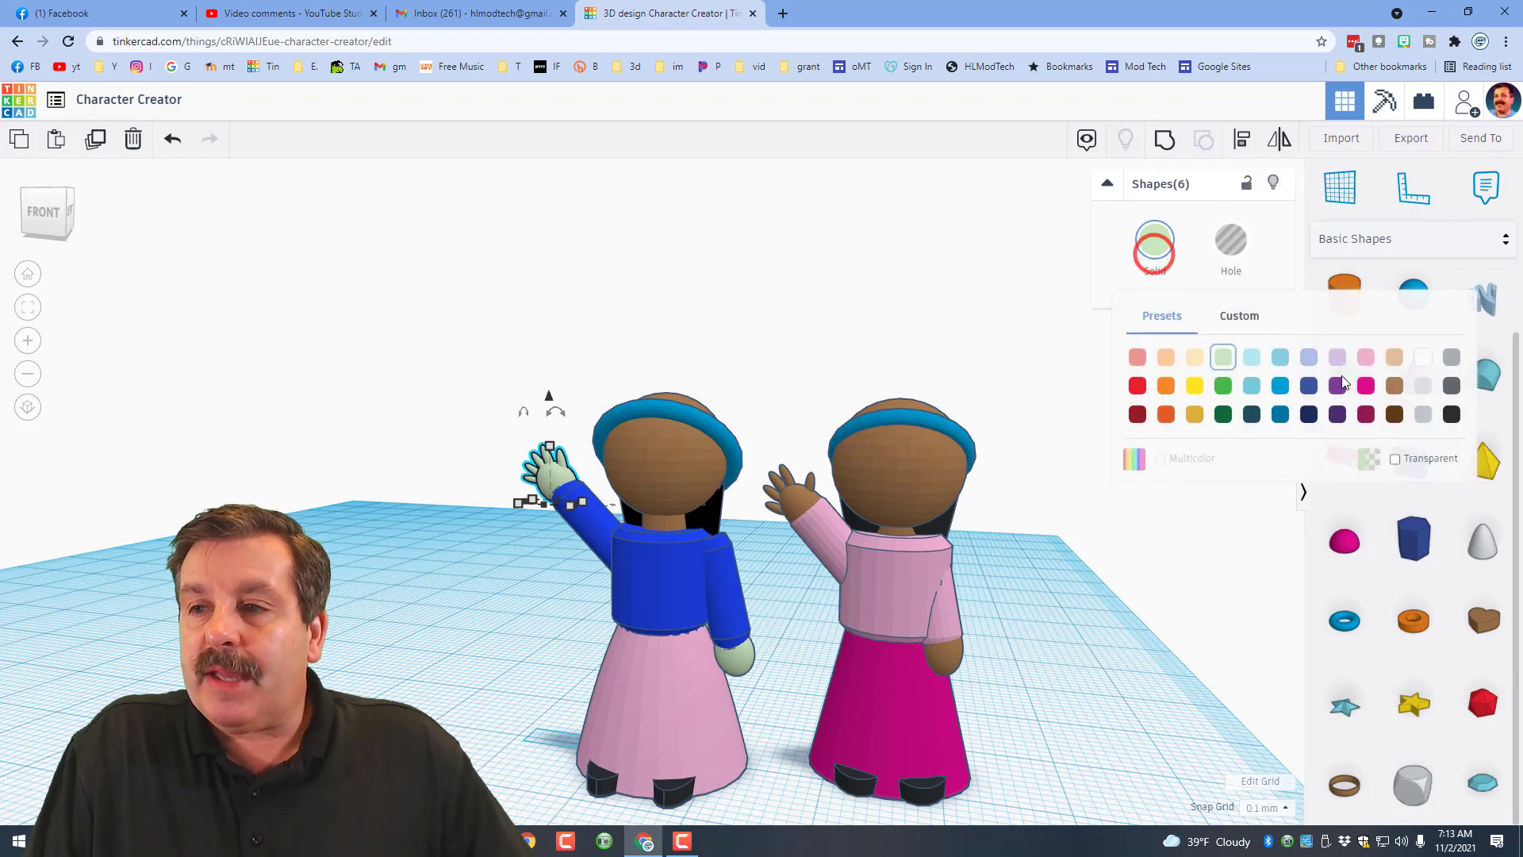
left_click(1392, 388)
left_click(737, 657)
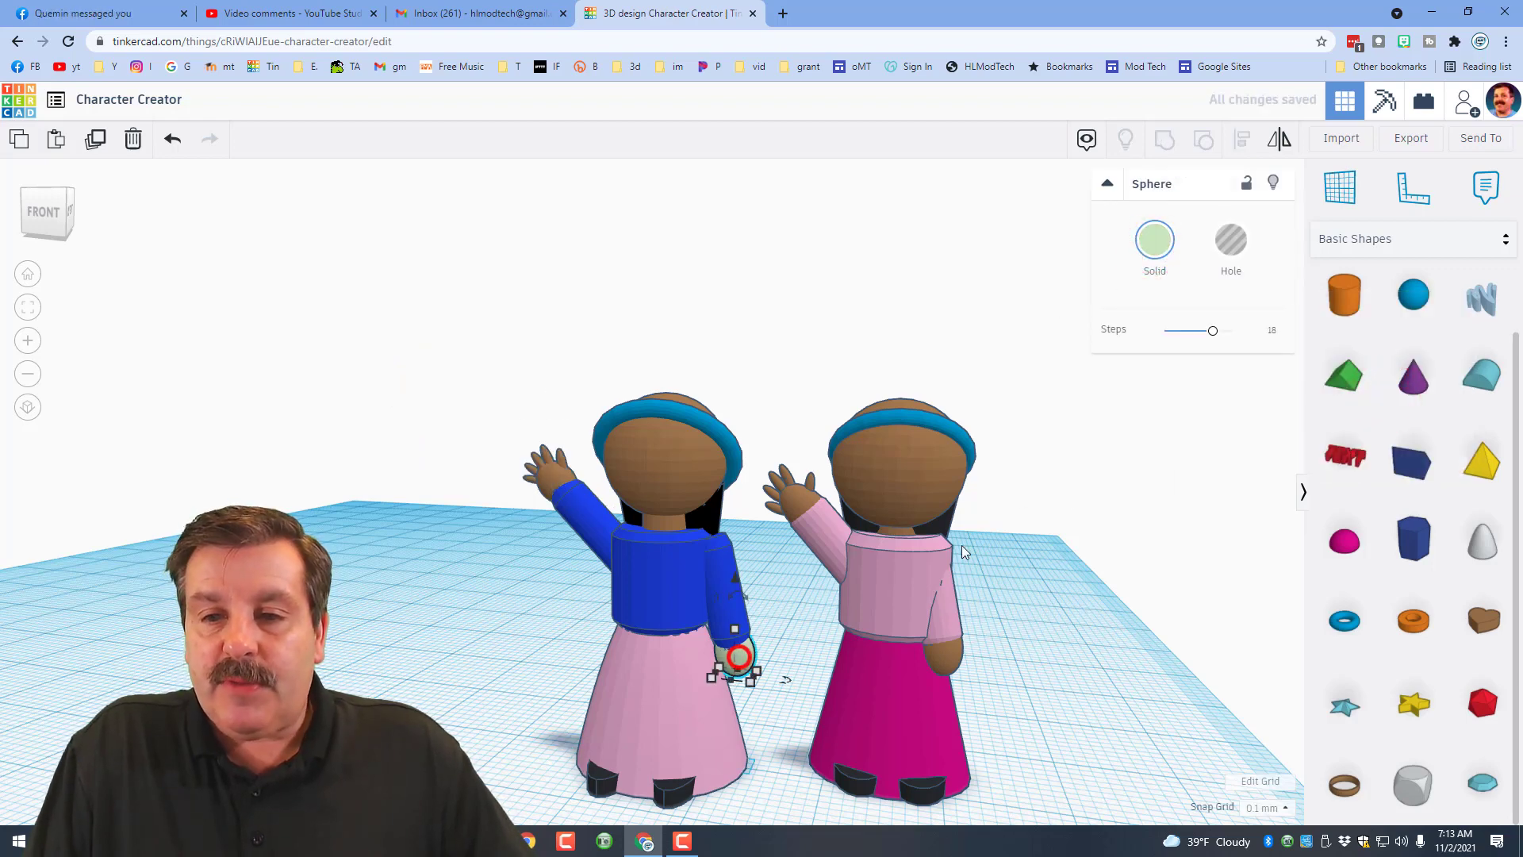
left_click(1155, 240)
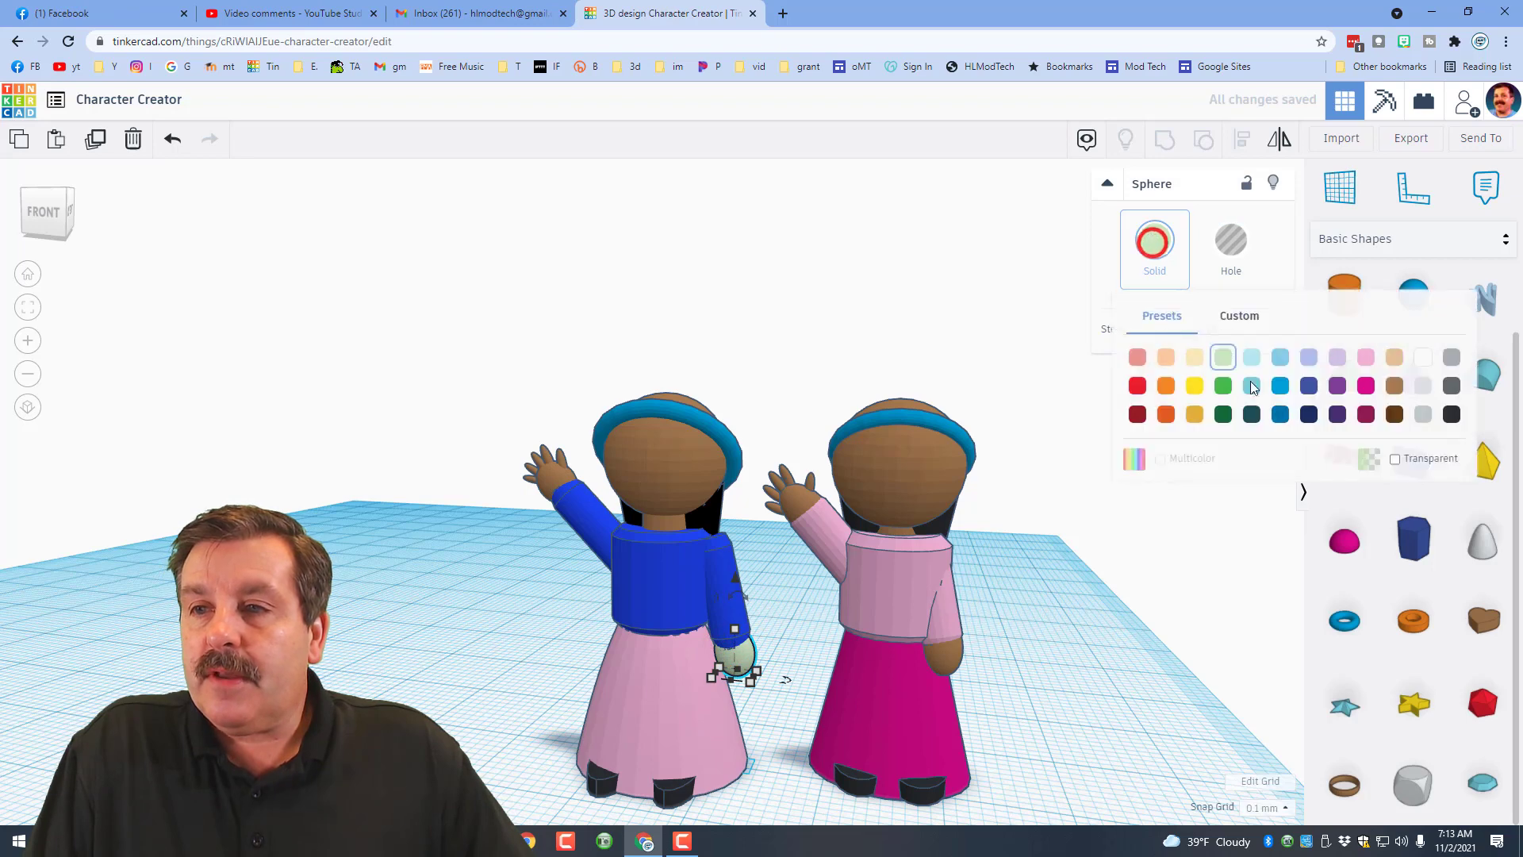
left_click(1394, 388)
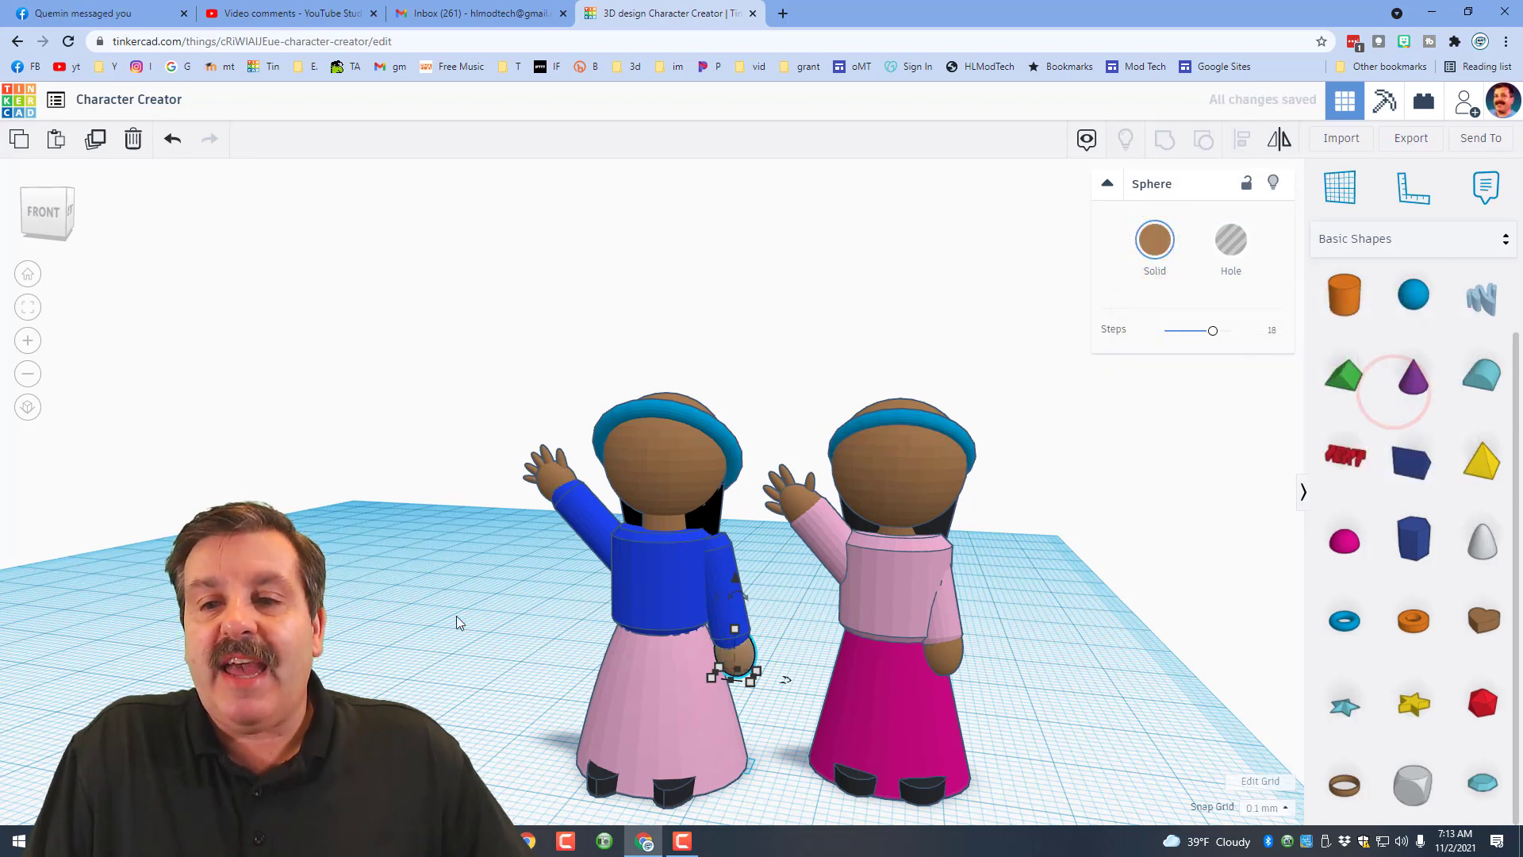
left_click(431, 626)
right_click_drag(432, 627, 520, 667)
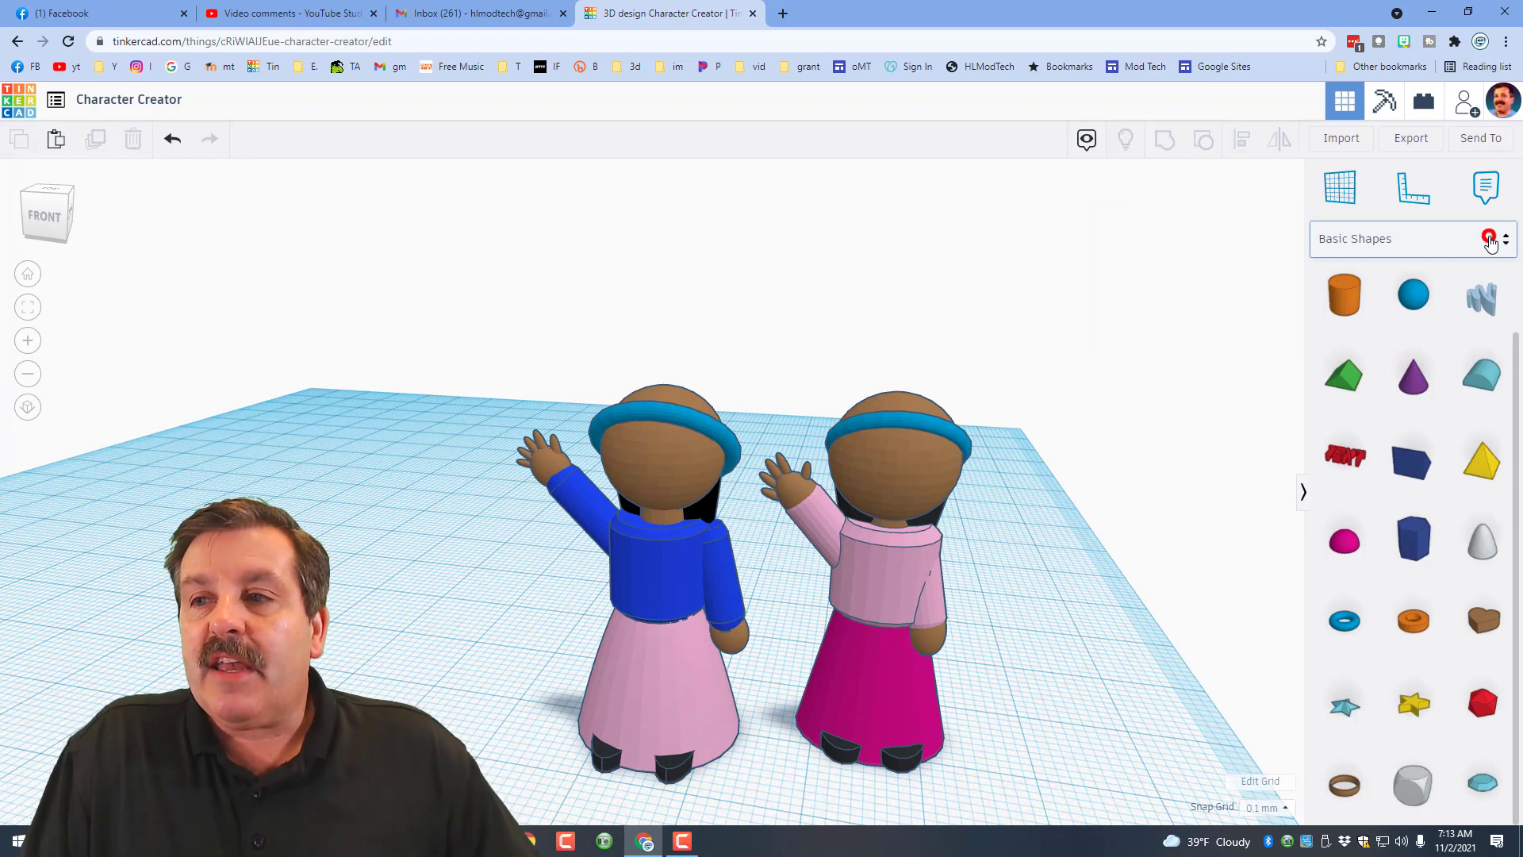
- Browse the Creatures & Characters collection of the shapes library for extra character parts
left_click(1488, 236)
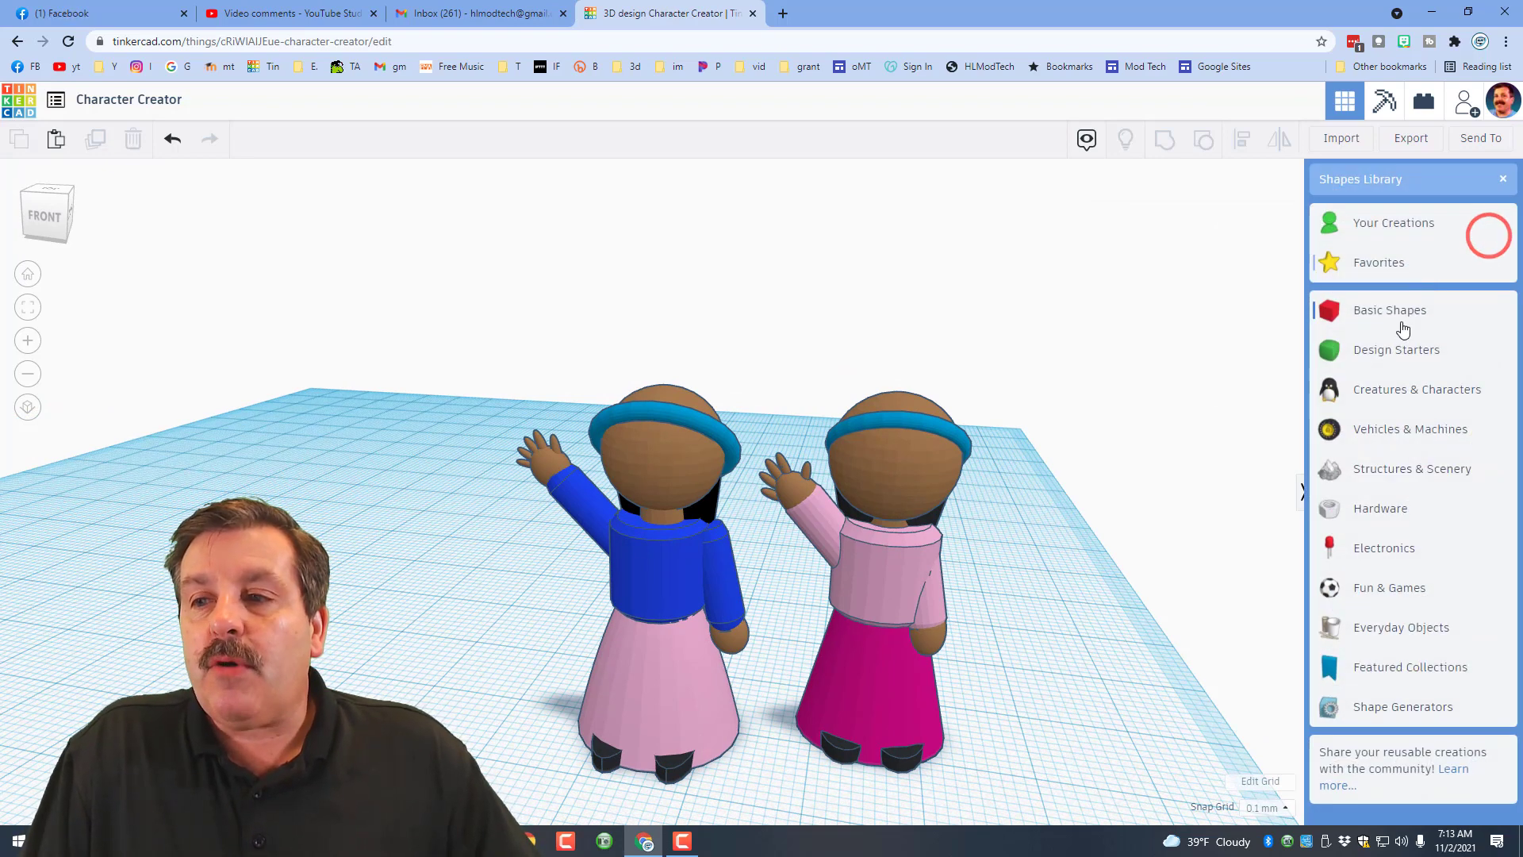
left_click(1372, 389)
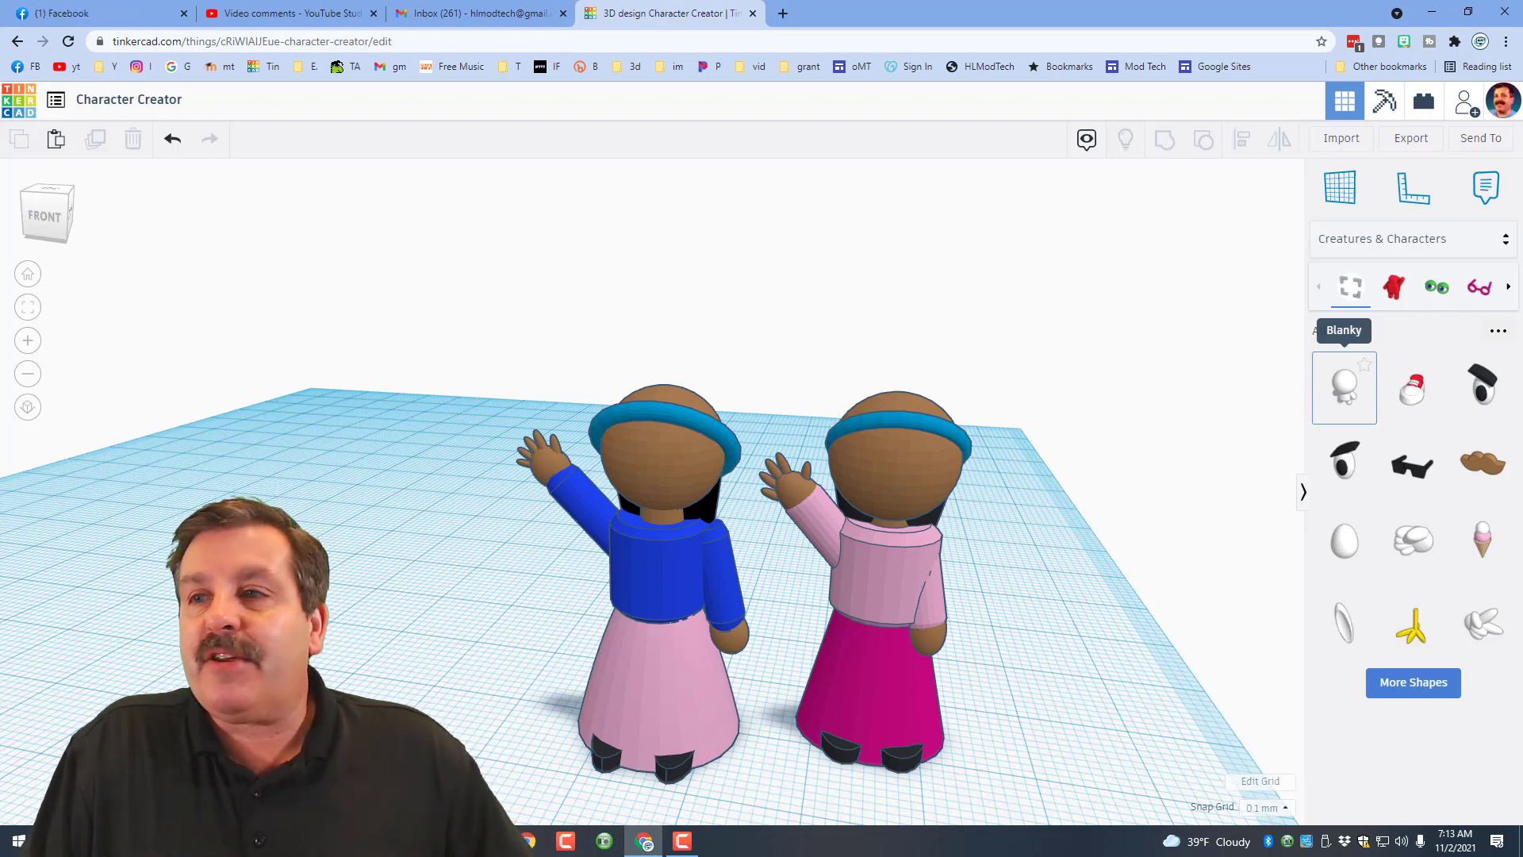
- Show all hidden shapes so that every character appears on the workplane
left_click(1086, 139)
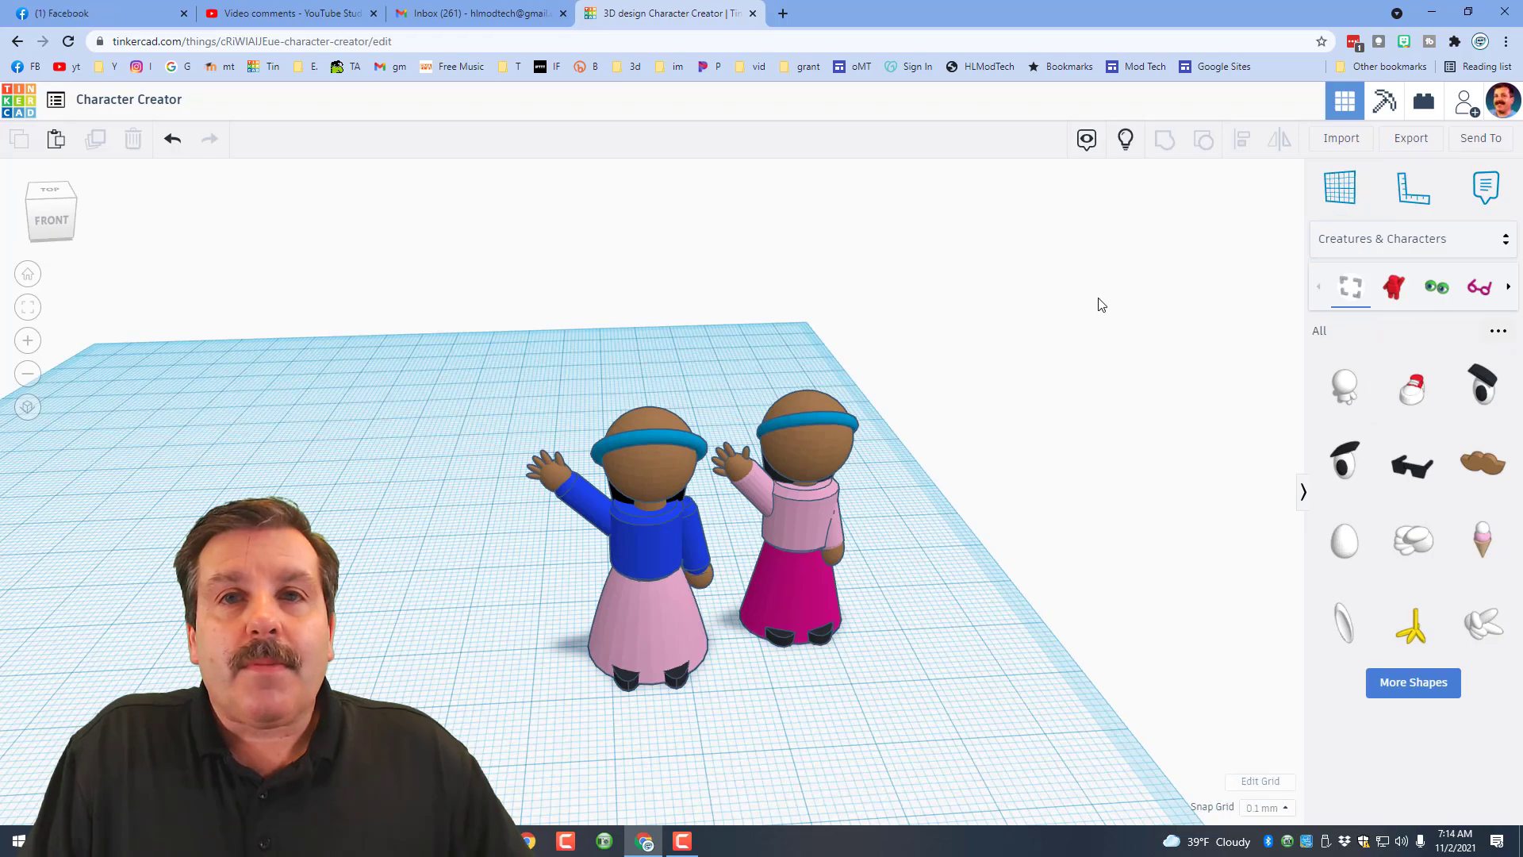
left_click(1121, 143)
right_click_drag(989, 799, 666, 848)
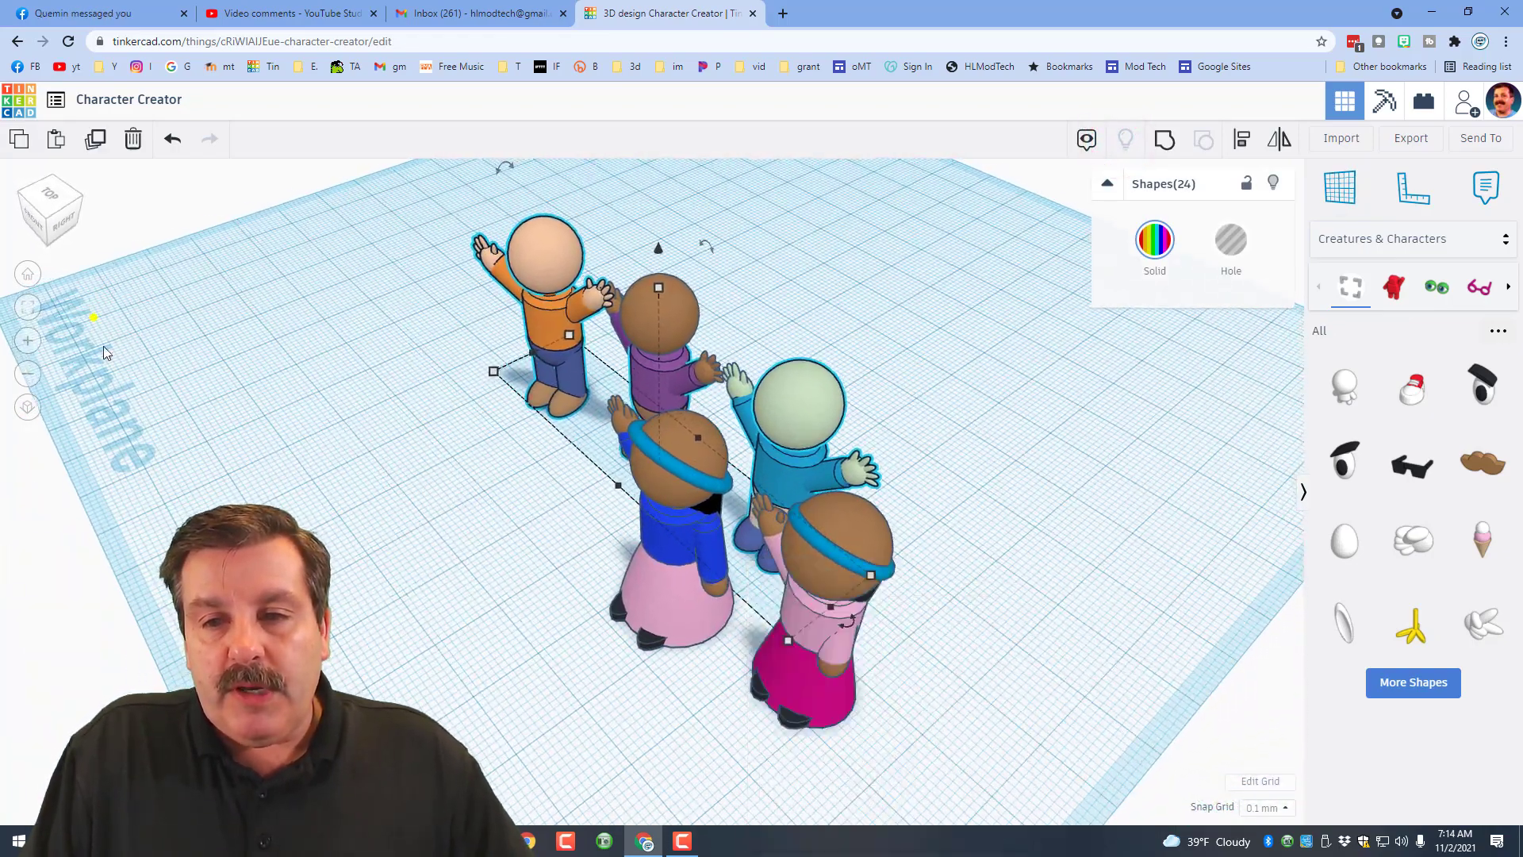
right_click_drag(93, 317, 175, 406)
- Move the whole blue-torso character away from the others, about 31 mm sideways and 14 mm forward
left_click_drag(635, 501, 714, 598)
left_click(404, 498)
right_click_drag(378, 480, 498, 528)
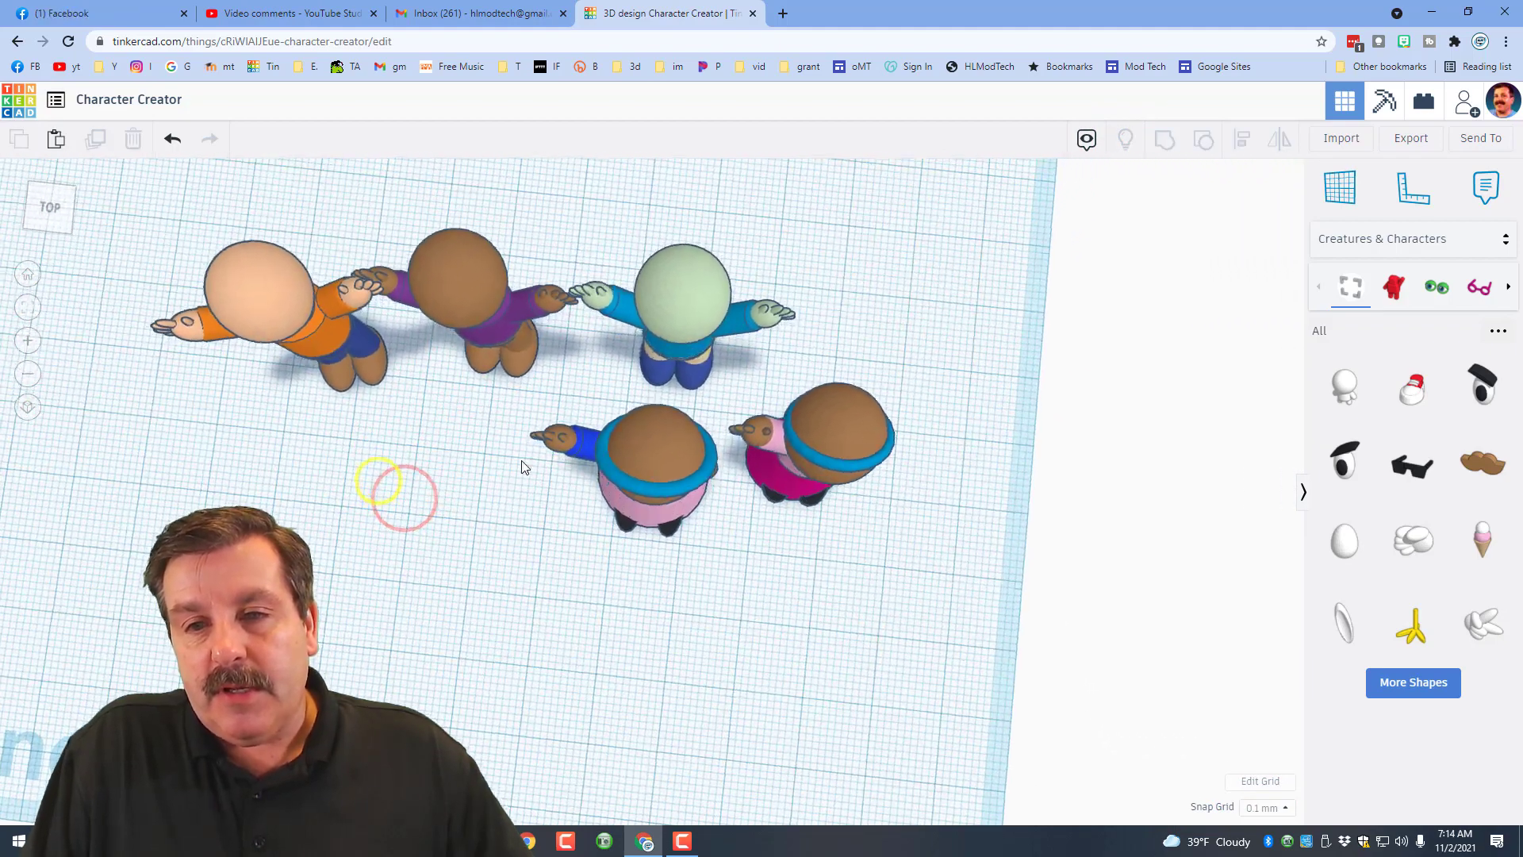
left_click_drag(525, 433, 377, 619)
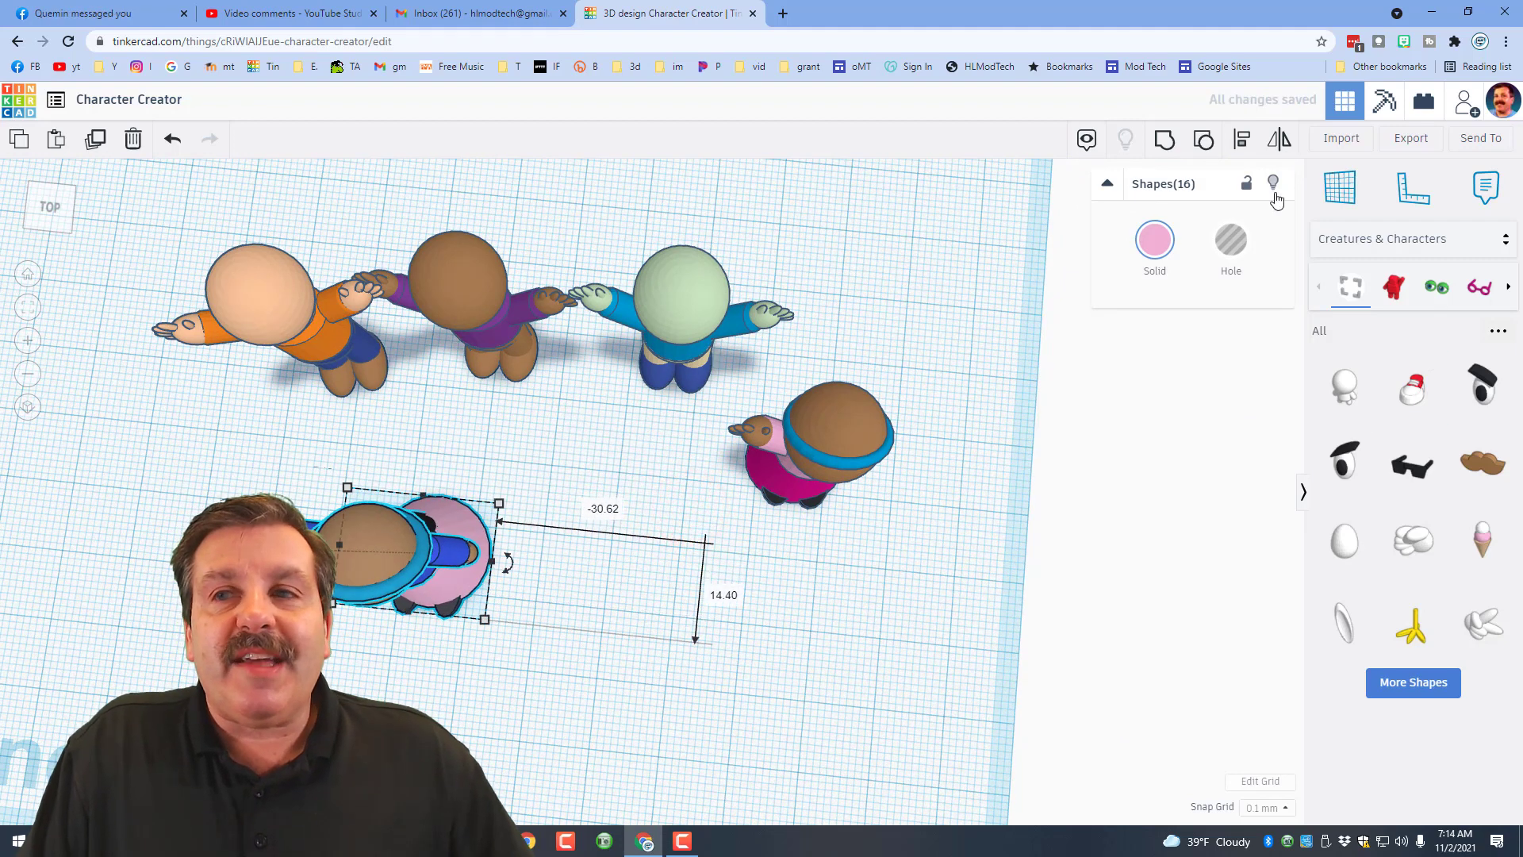
- Save the selected blue-torso character as a reusable shape named "lady" in Your Creations, and return the shapes library to Basic Shapes
left_click(1365, 244)
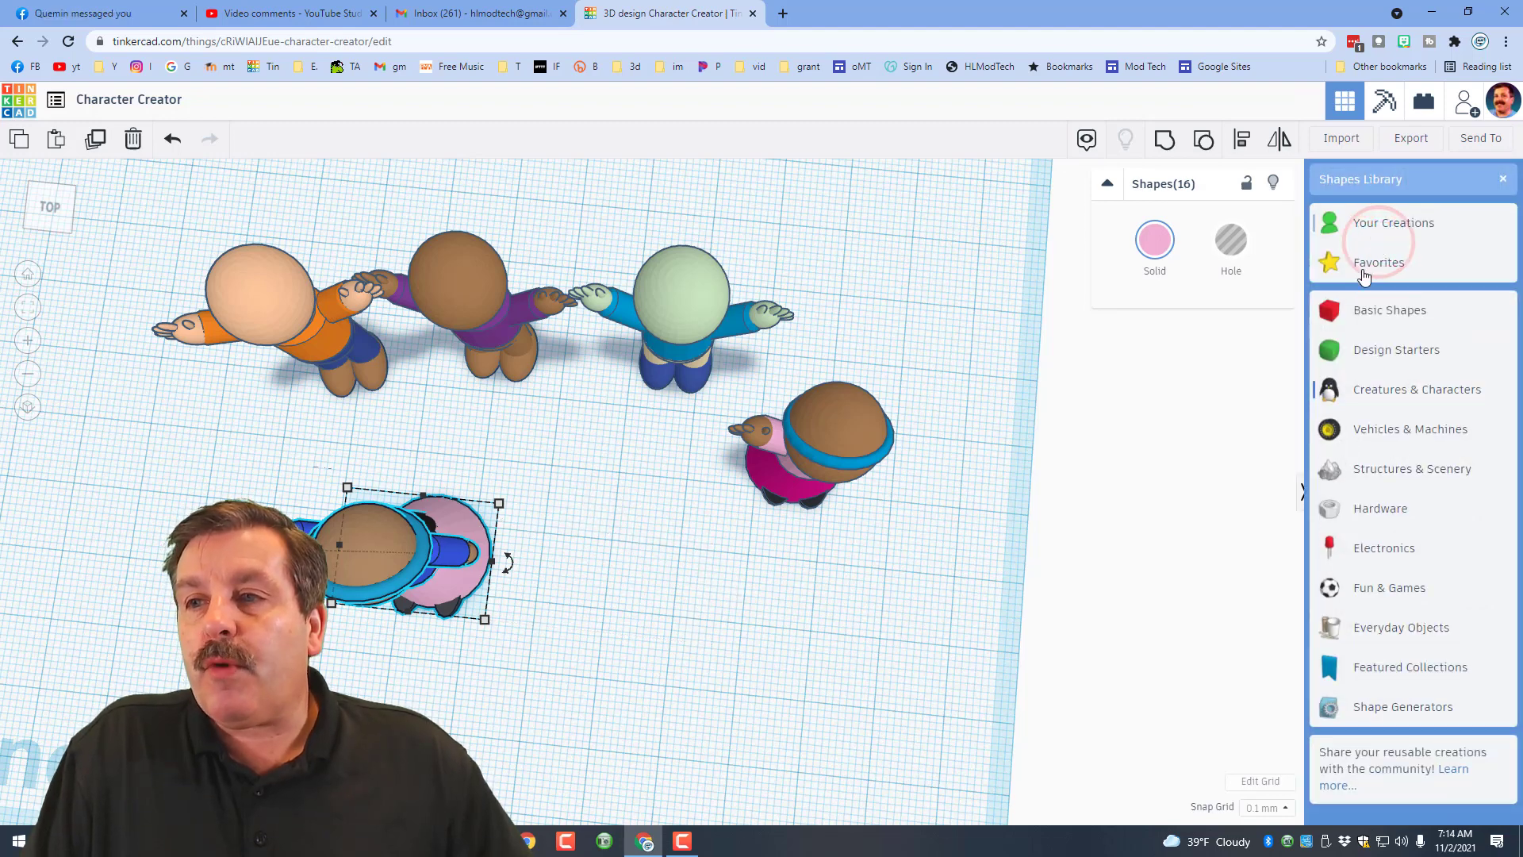
left_click(1375, 225)
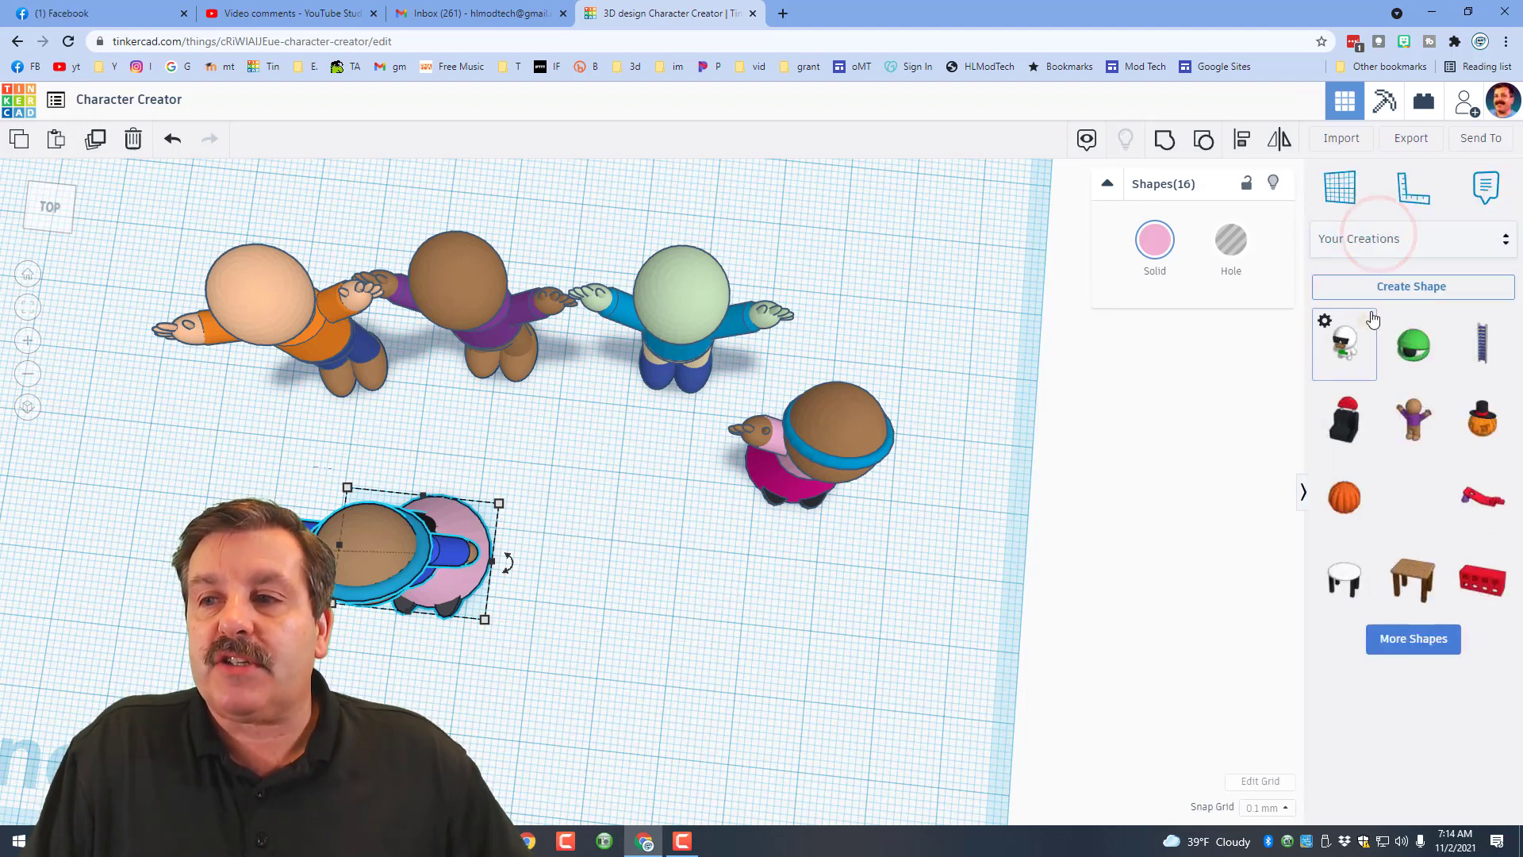
left_click(1390, 289)
left_click(1314, 196)
type("lady")
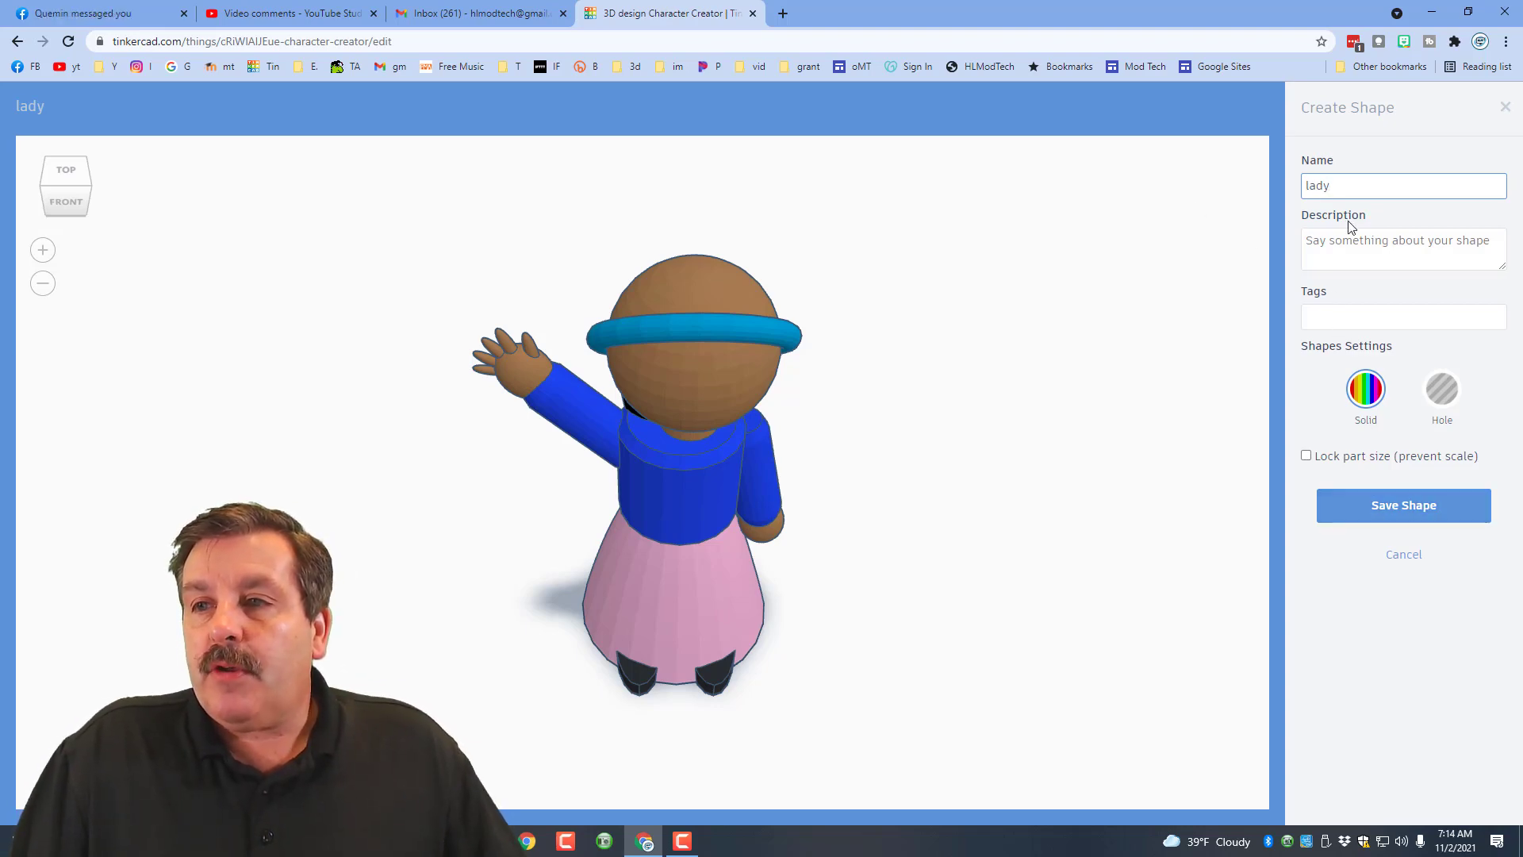
left_click(1349, 506)
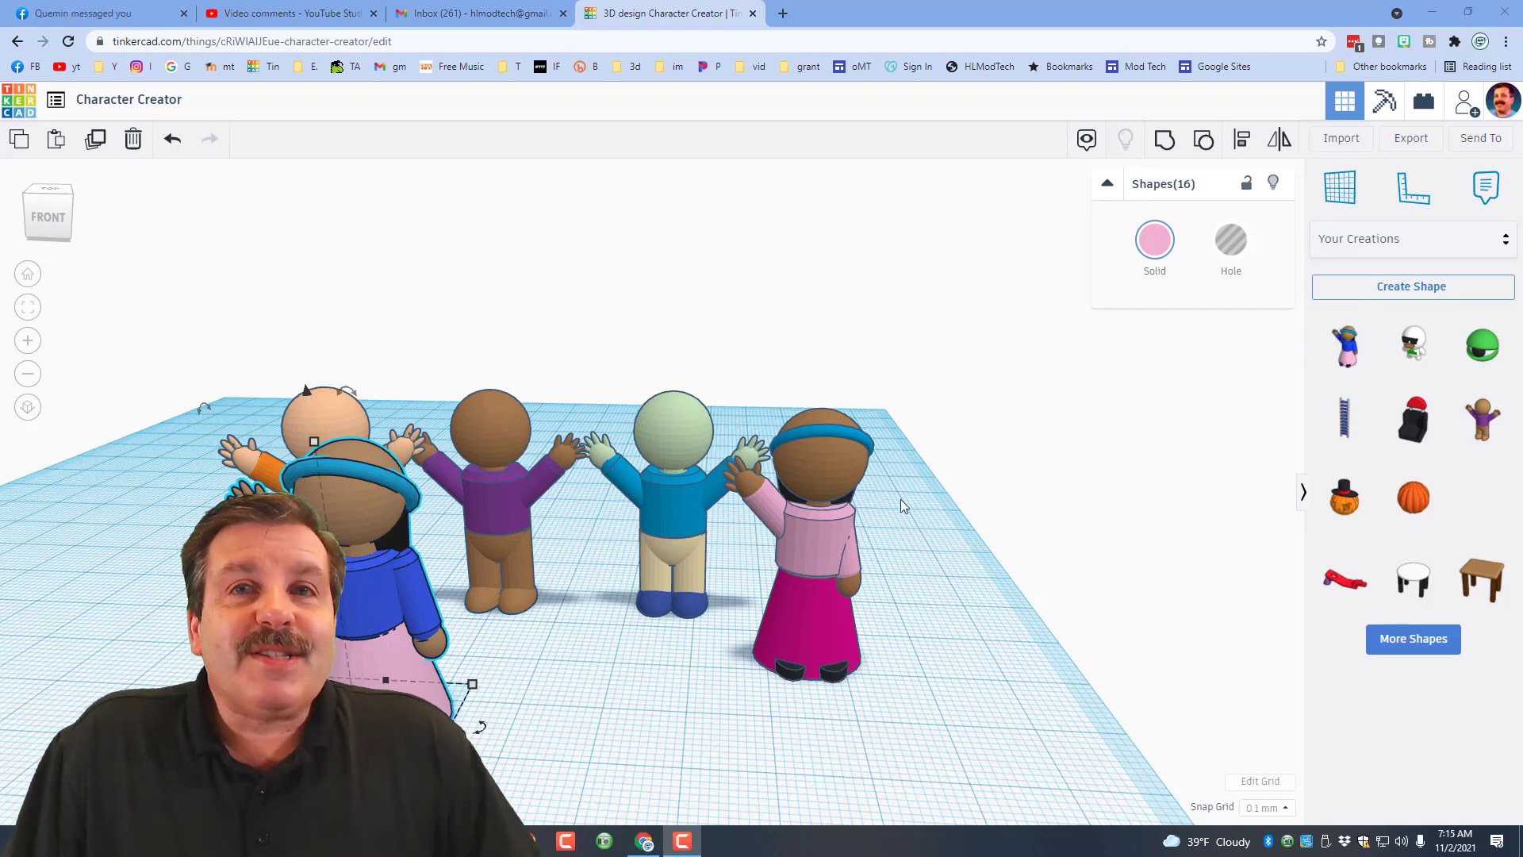
left_click(1384, 243)
left_click(1383, 309)
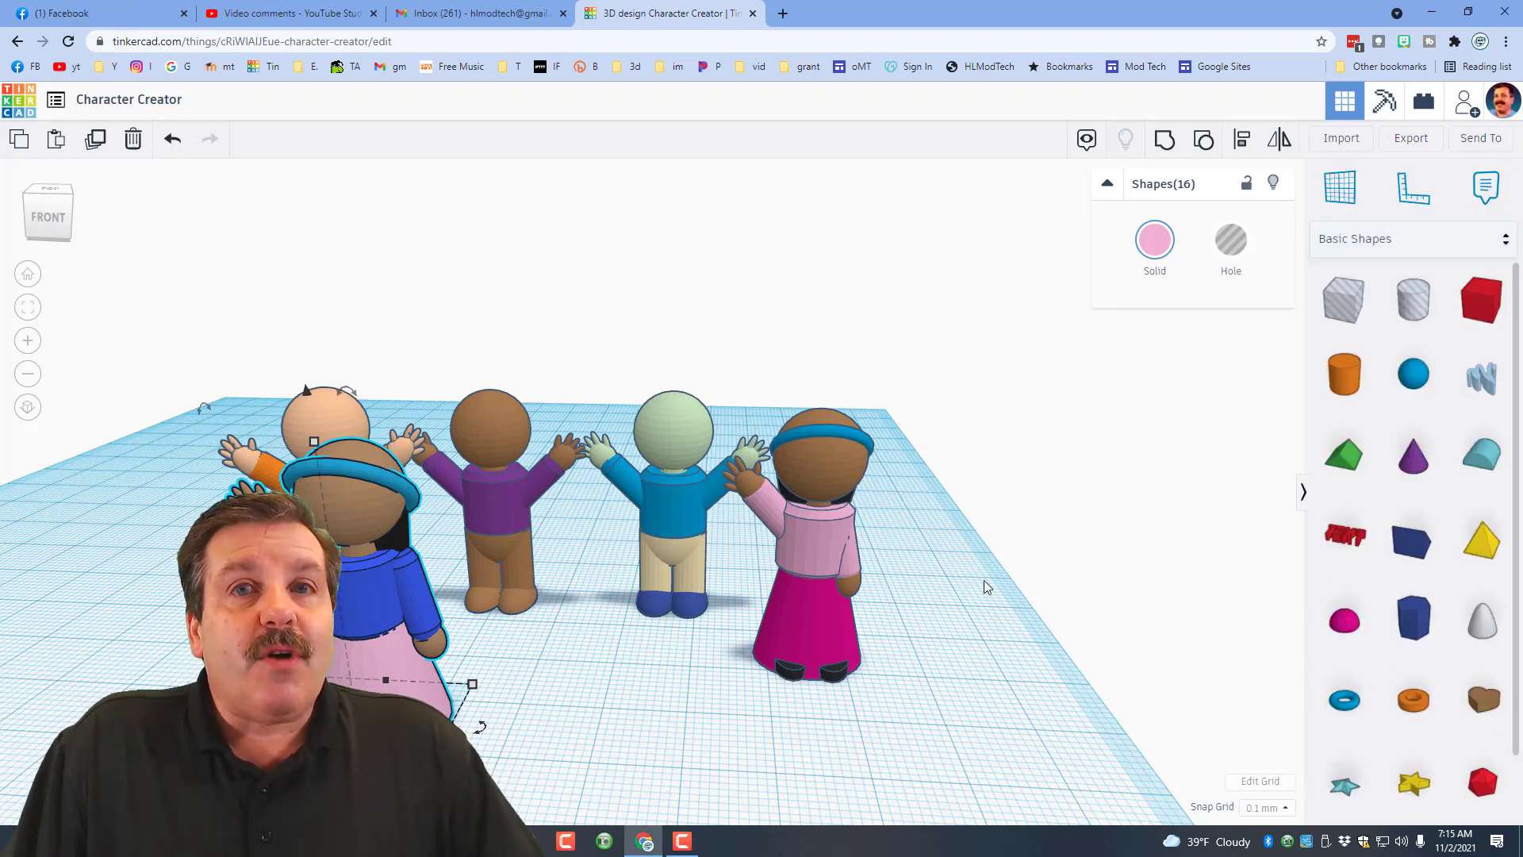
- Generate a new collaboration link for the Character Creator design, copy it and close the sharing dialog
left_click(1465, 101)
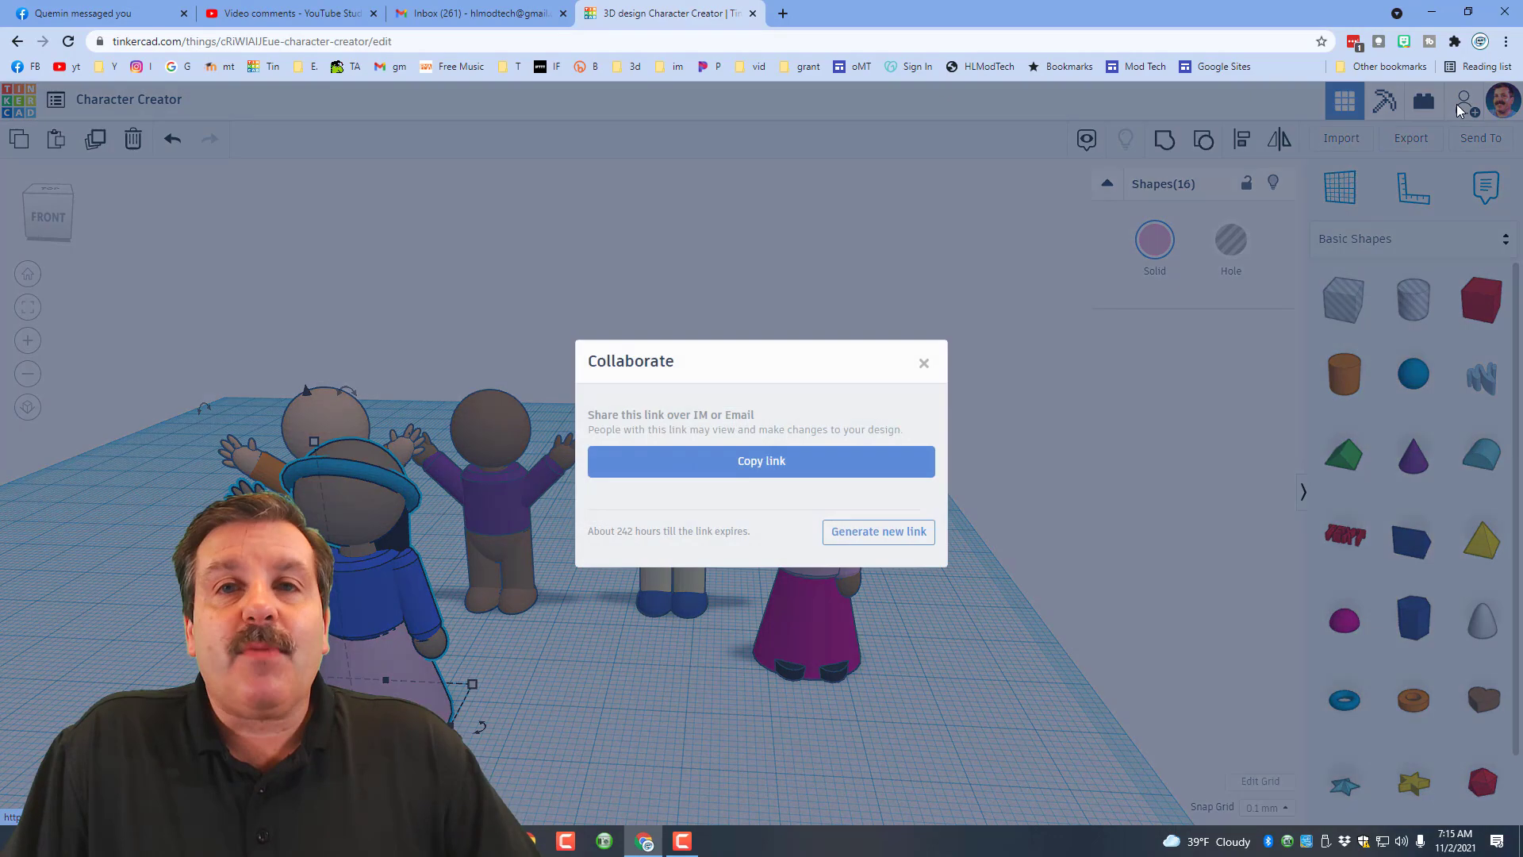
left_click(851, 531)
left_click(796, 473)
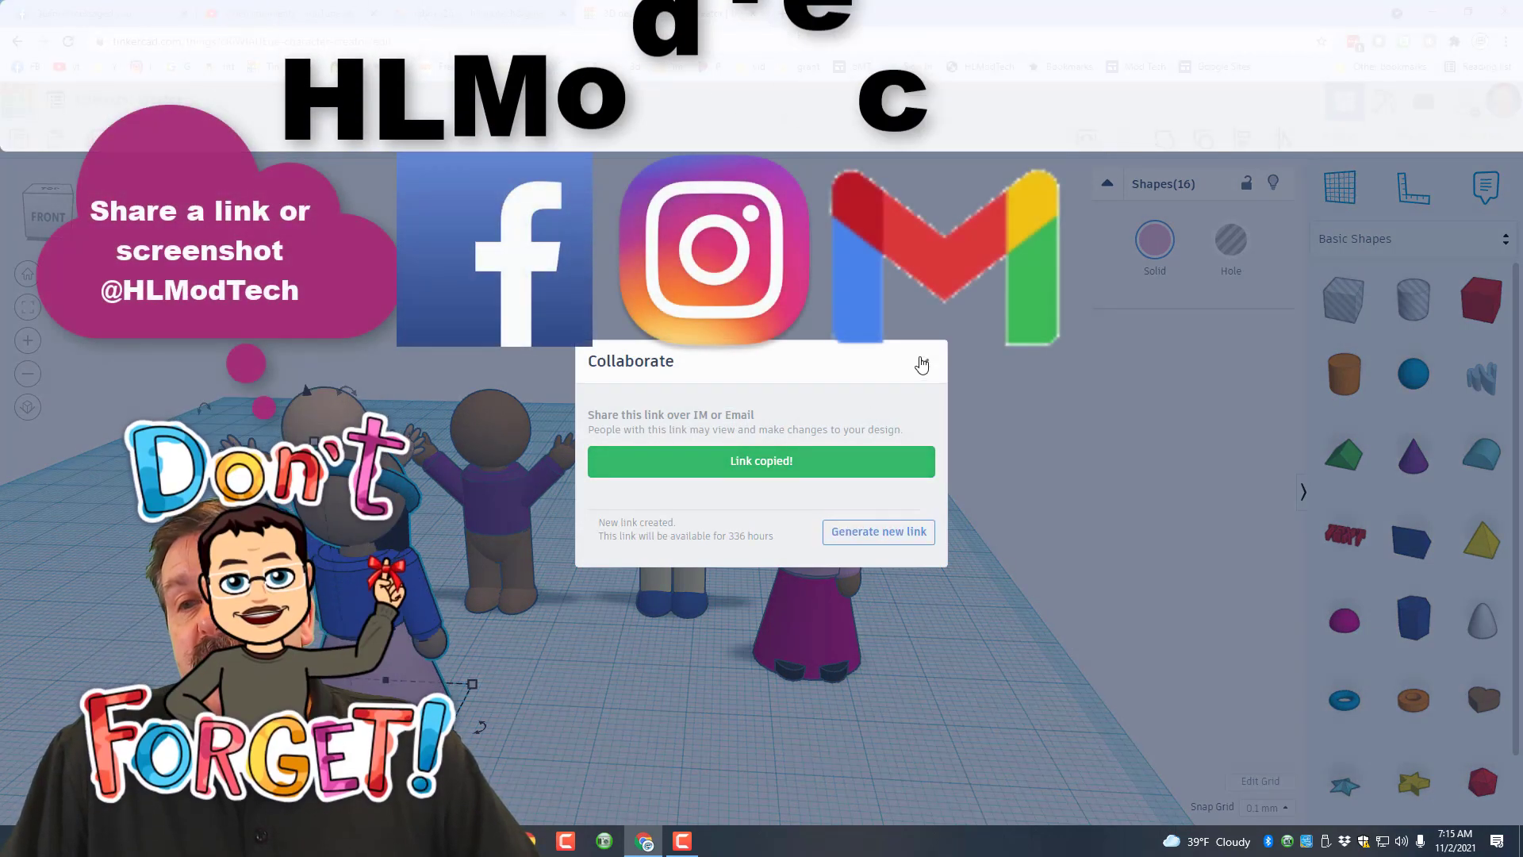
left_click(924, 362)
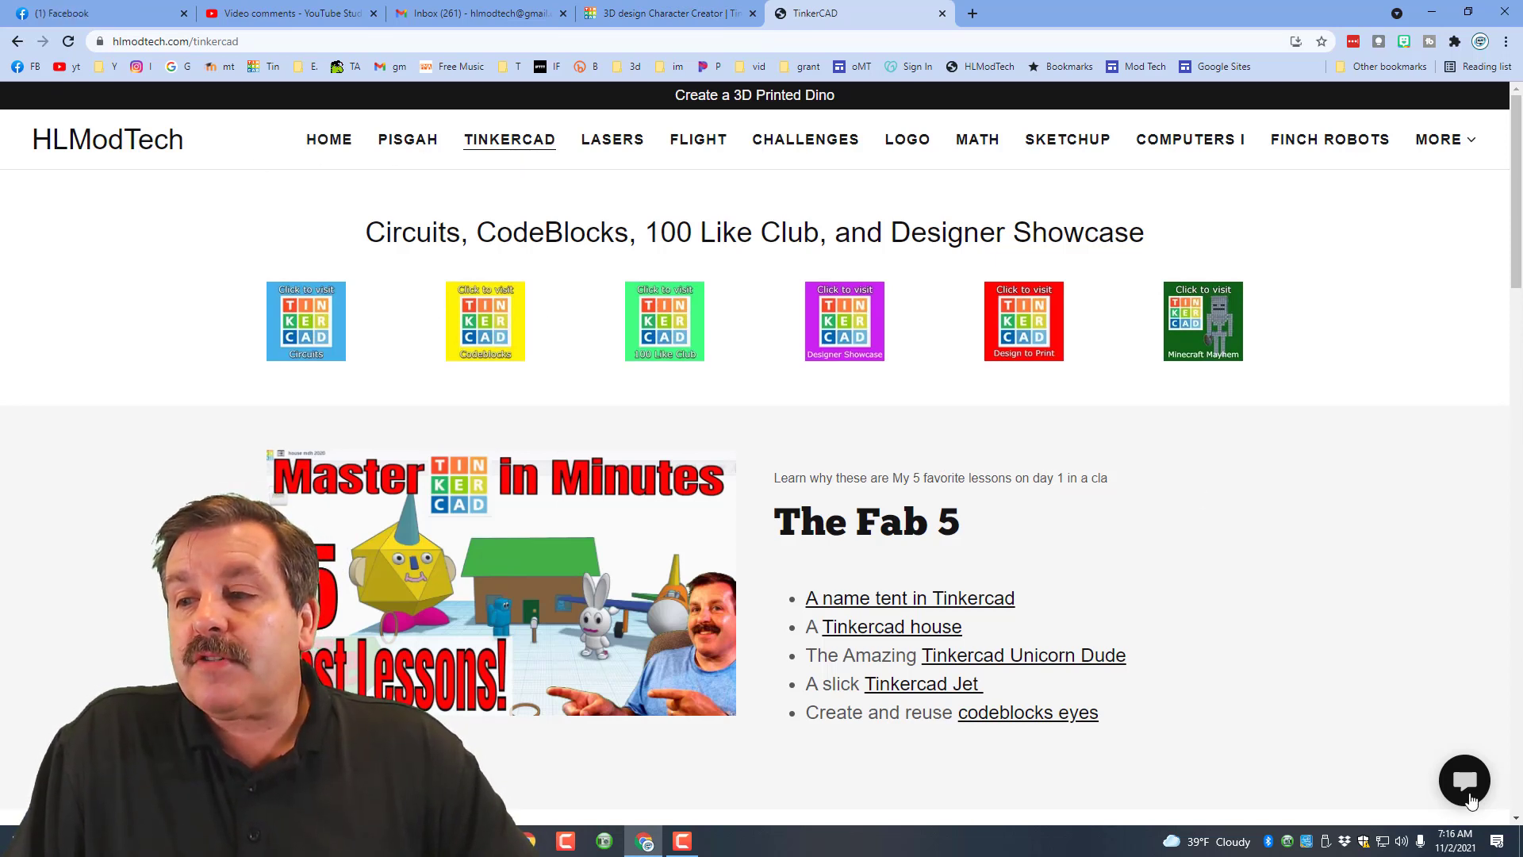
- Switch to the Tinkercad page of the HLModTech website and open its contact message form
left_click(1466, 780)
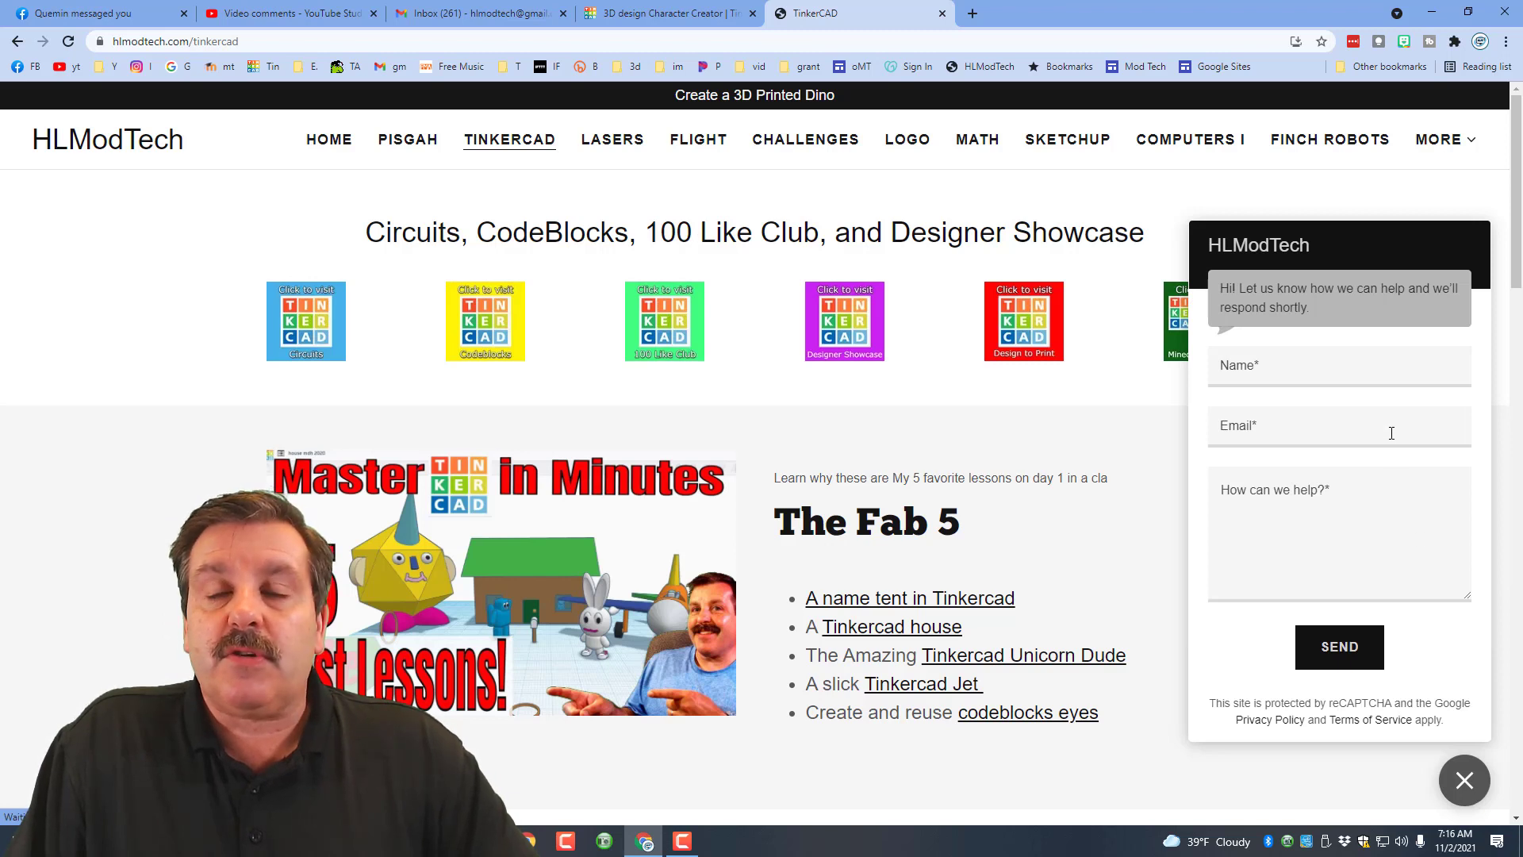